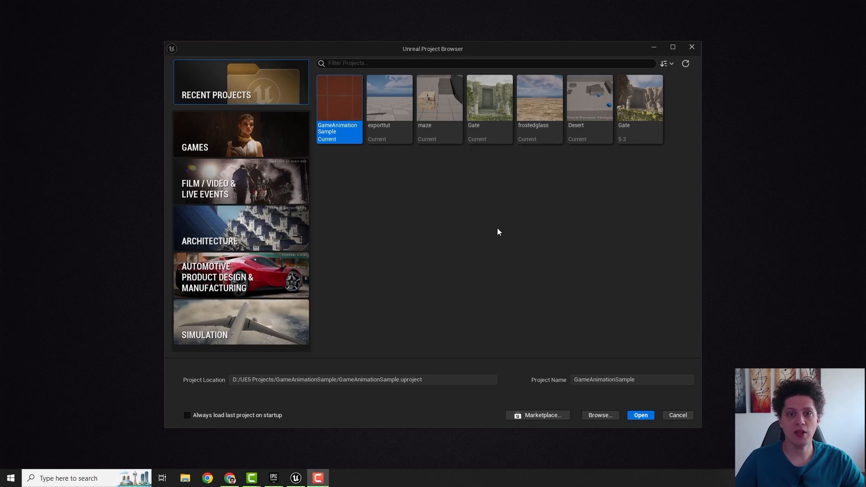
# Create a new Games project from the Third Person template with the project name Desert1.
pyautogui.click(216, 132)
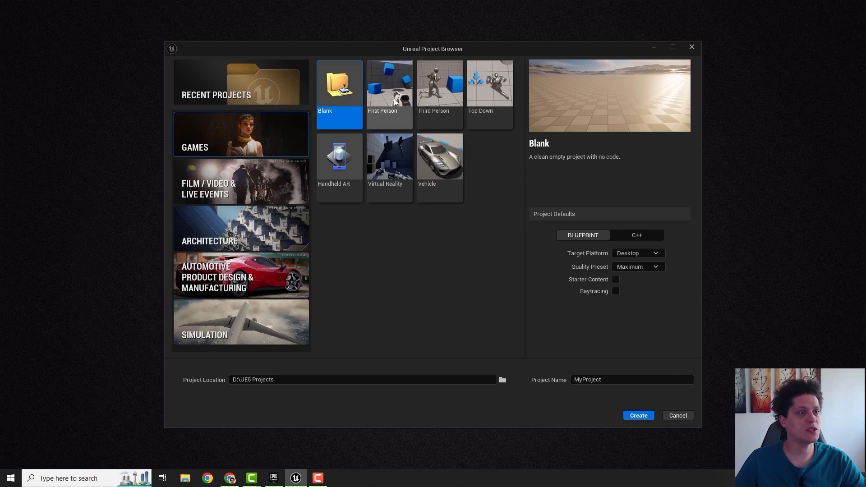
pyautogui.click(439, 85)
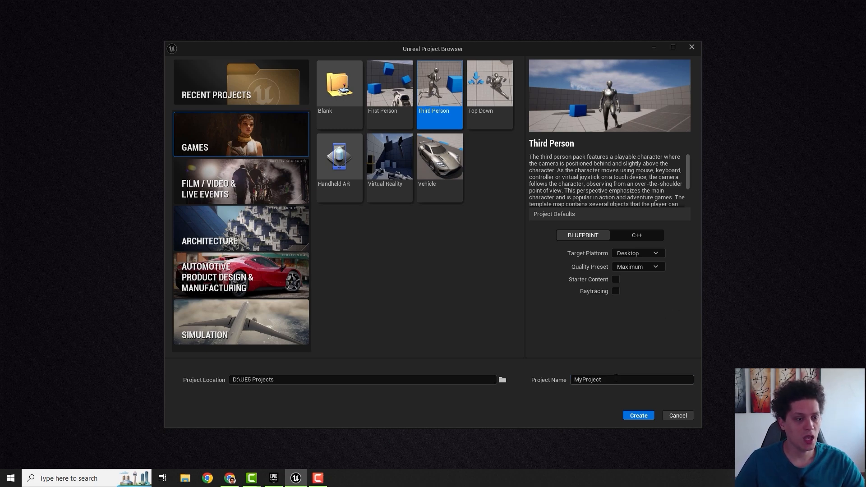
pyautogui.doubleClick(586, 379)
pyautogui.write('D')
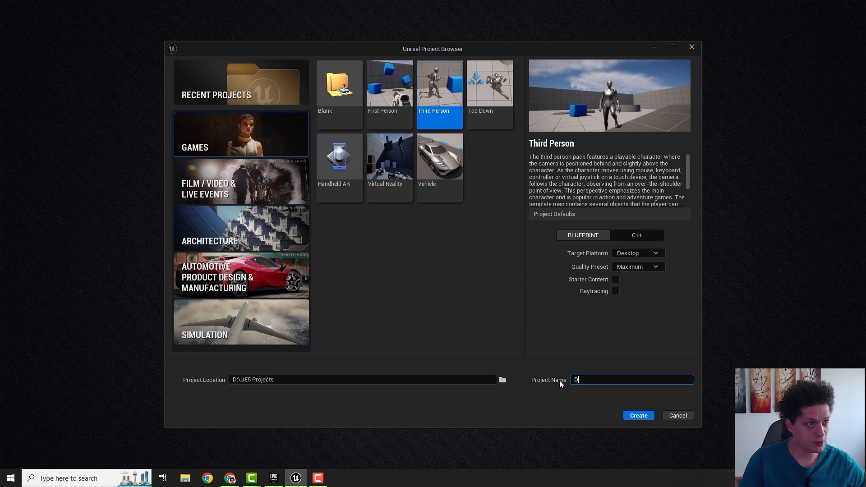
pyautogui.write('esert')
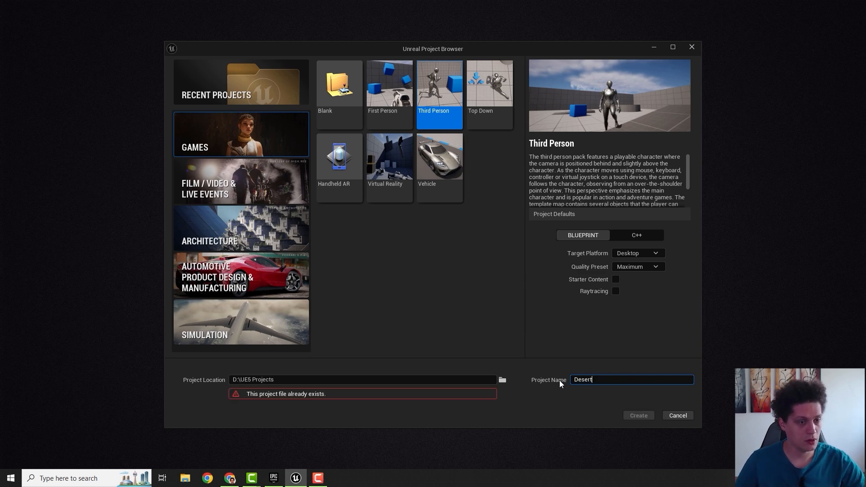
pyautogui.write('1')
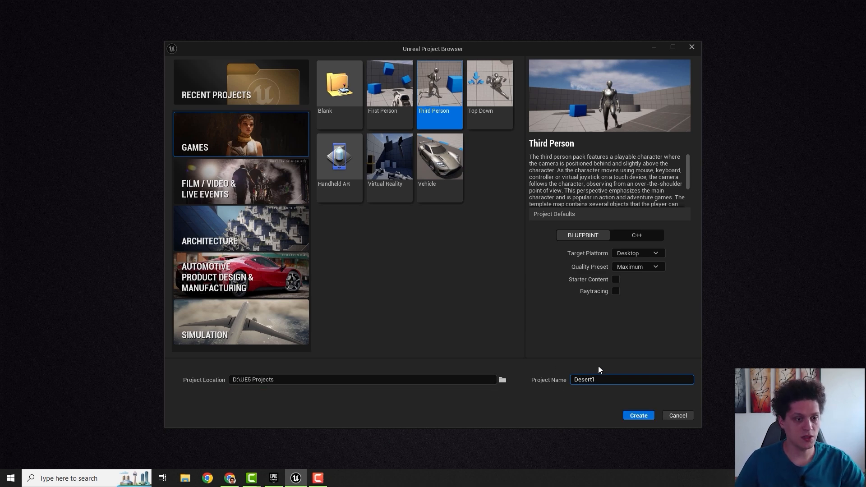
pyautogui.click(634, 417)
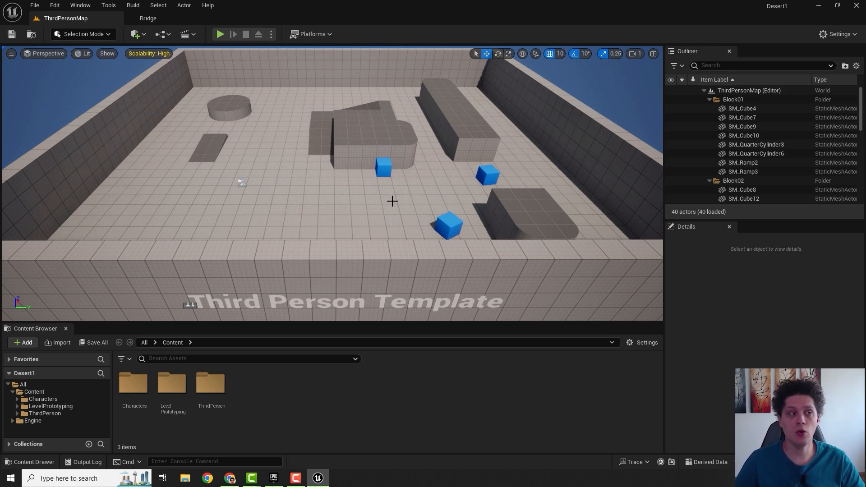
# Examine the third-person template map by flying around and away from it, varying the camera speed.
pyautogui.moveTo(395, 238); pyautogui.dragTo(604, 210, button='right')
pyautogui.moveTo(392, 212); pyautogui.dragTo(347, 196, button='right')
pyautogui.moveTo(414, 181); pyautogui.dragTo(414, 237, button='right')
pyautogui.press('s')
pyautogui.press('w')
pyautogui.press('s')
pyautogui.scroll(1, 371, 158)
pyautogui.scroll(1, 370, 159)
pyautogui.press('w')
pyautogui.press('s')
pyautogui.scroll(3, 387, 168)
pyautogui.press('w')
pyautogui.scroll(-2, 313, 191)
pyautogui.press('s')
pyautogui.scroll(3, 397, 173)
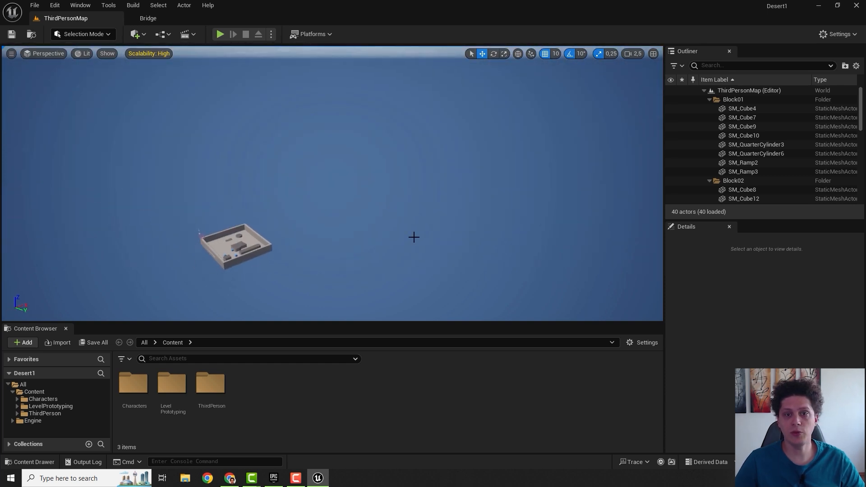
pyautogui.moveTo(462, 226); pyautogui.dragTo(442, 231, button='right')
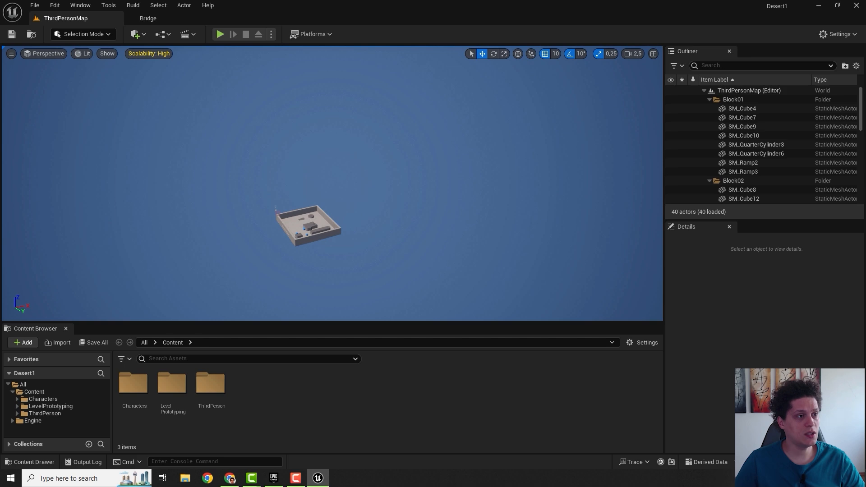
# Focus the view on the SM_Cube7 block in the middle of the map and inspect its surroundings at a slower camera speed.
pyautogui.click(309, 227)
pyautogui.click(309, 227)
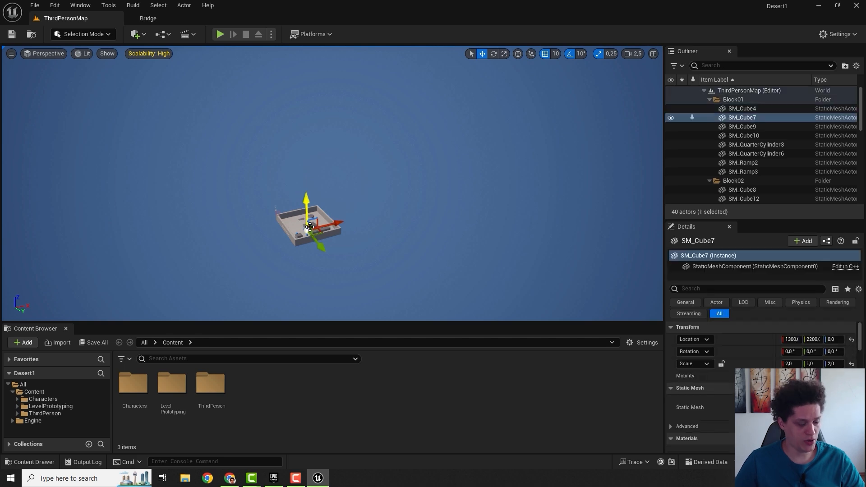
pyautogui.press('f')
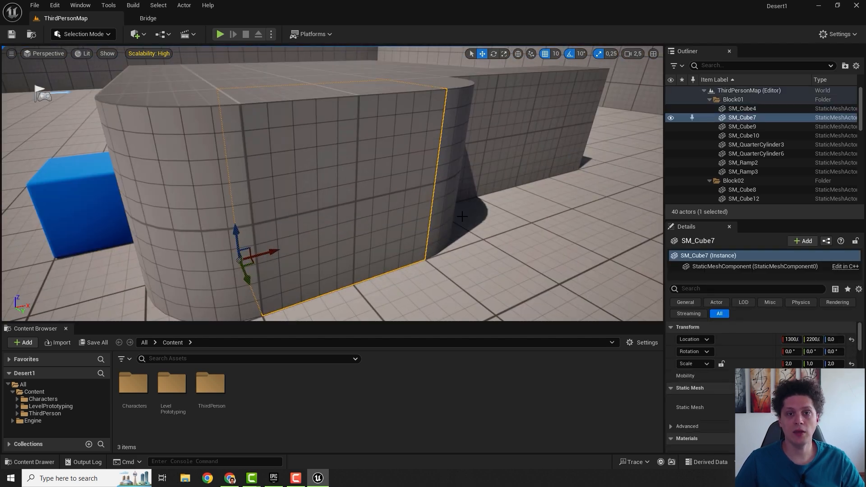
pyautogui.scroll(-5, 460, 216)
pyautogui.press('w')
pyautogui.moveTo(487, 202); pyautogui.dragTo(513, 209, button='right')
pyautogui.press('s')
pyautogui.scroll(-2, 487, 201)
pyautogui.press('w')
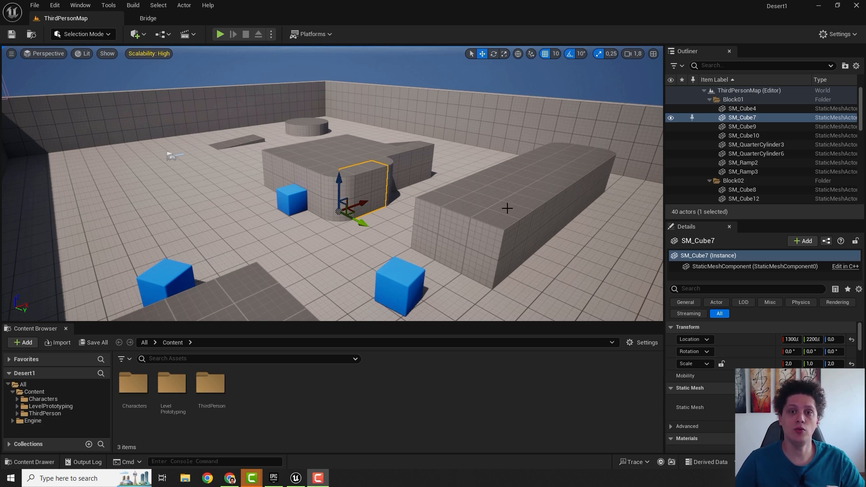
# Create a new level from the Basic template.
pyautogui.click(36, 5)
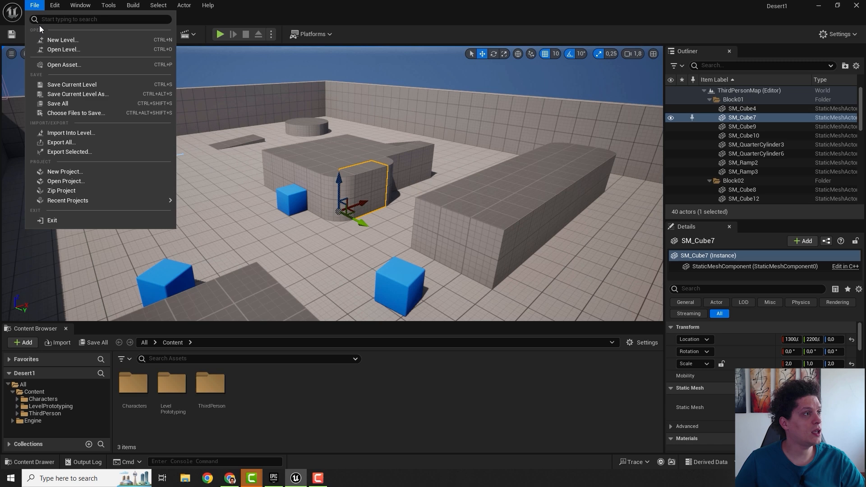
pyautogui.click(68, 39)
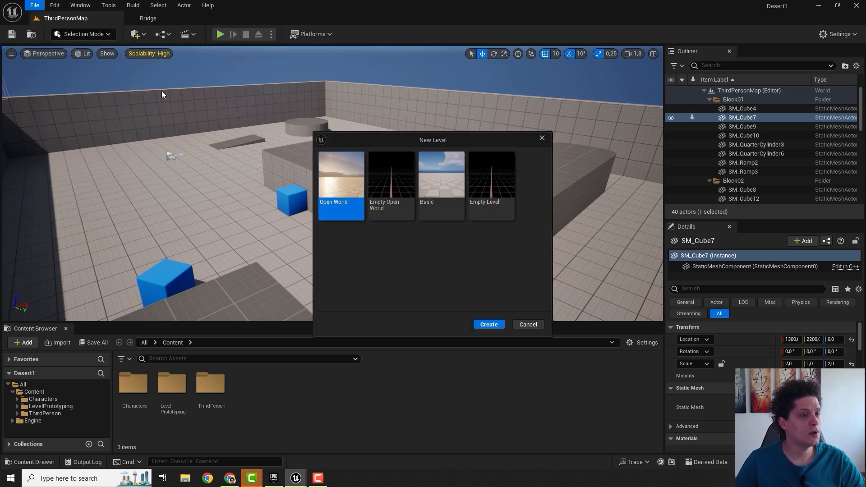
pyautogui.click(439, 178)
pyautogui.click(489, 324)
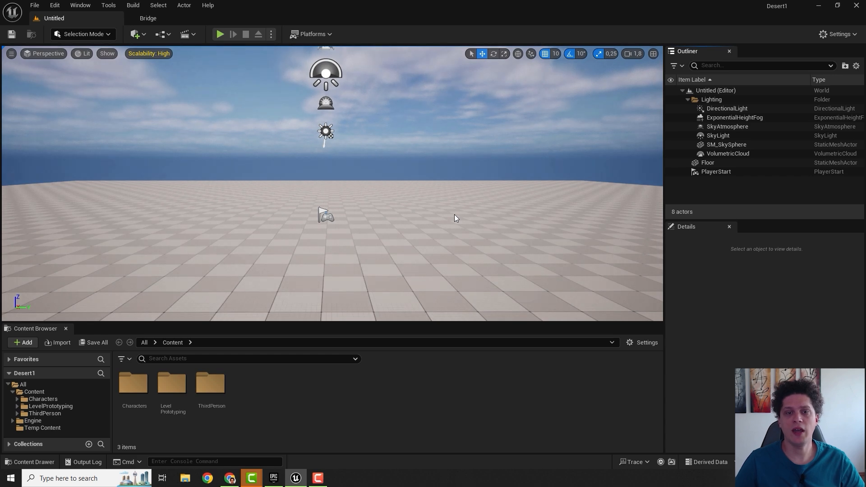
# Save the current level in the Content folder under the name desert and select its asset.
pyautogui.moveTo(451, 188)
pyautogui.mouseDown(button='right')
pyautogui.moveTo(446, 198)
pyautogui.moveTo(442, 189)
pyautogui.mouseUp(button='right')
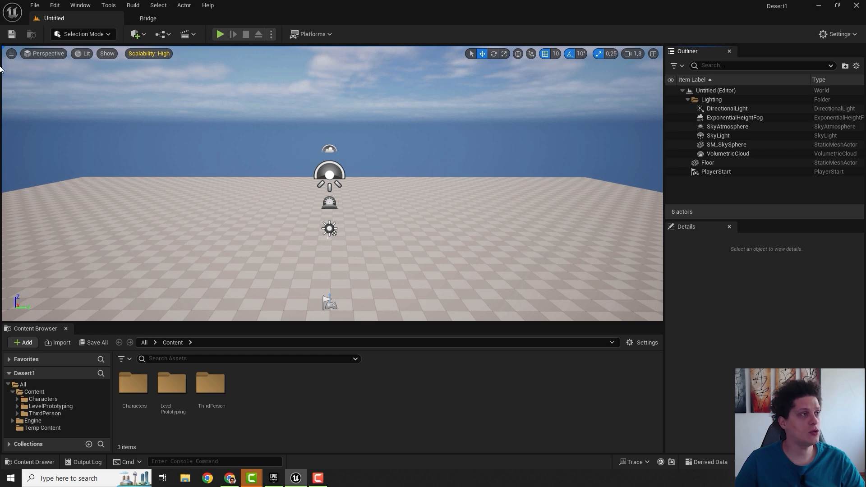
pyautogui.click(35, 5)
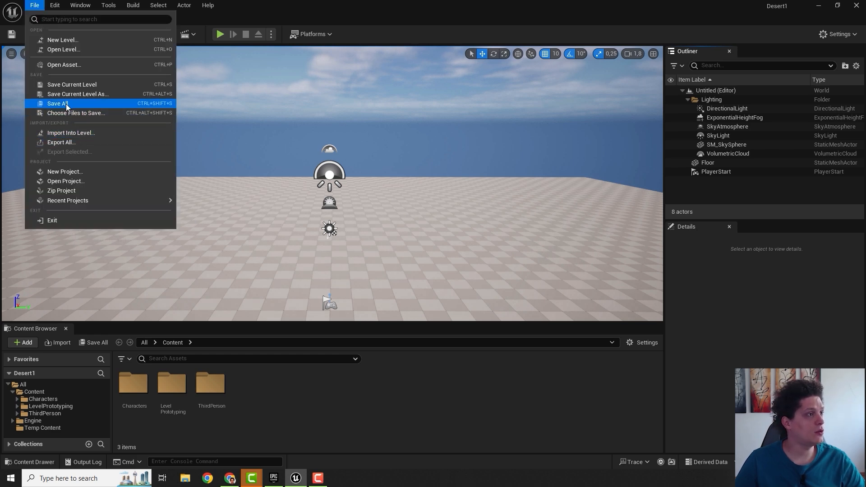
pyautogui.click(88, 85)
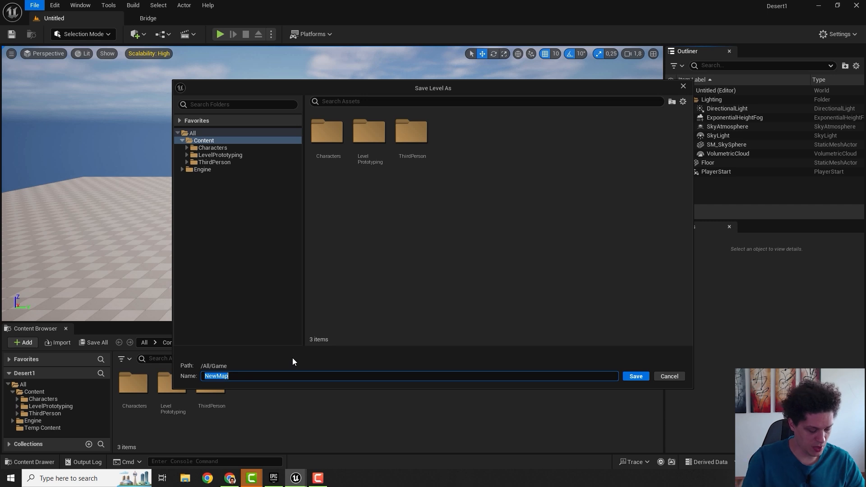
pyautogui.write('desert')
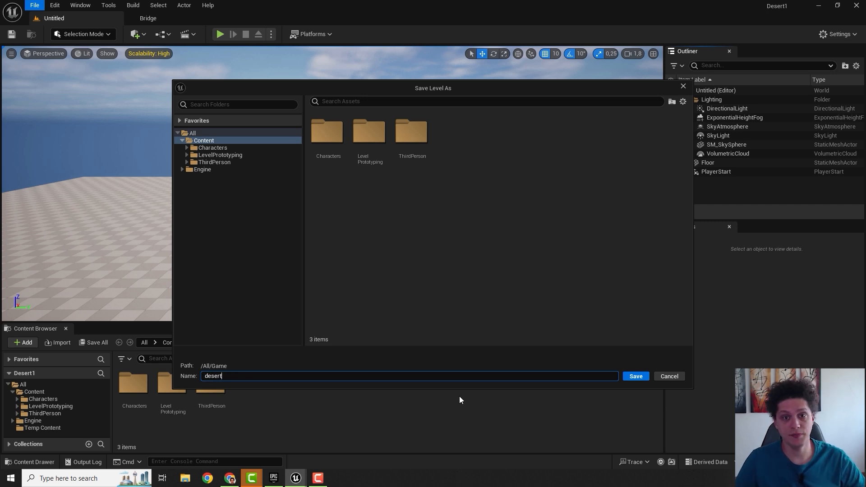
pyautogui.click(636, 376)
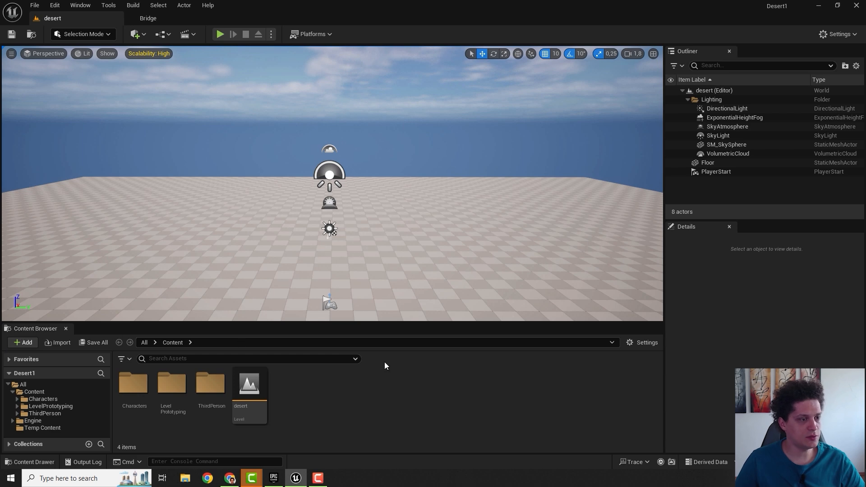
pyautogui.click(249, 391)
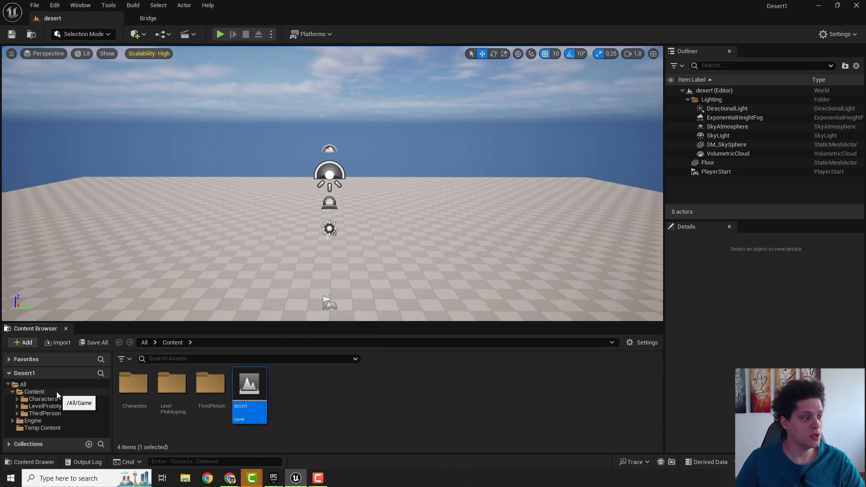
# Play-test the desert level by running the character forward across the floor, and end the play session.
pyautogui.press('d')
pyautogui.moveTo(271, 216)
pyautogui.mouseDown(button='right')
pyautogui.moveTo(288, 244)
pyautogui.moveTo(217, 225)
pyautogui.moveTo(268, 215)
pyautogui.moveTo(259, 213)
pyautogui.mouseUp(button='right')
pyautogui.scroll(-1, 271, 217)
pyautogui.press('a')
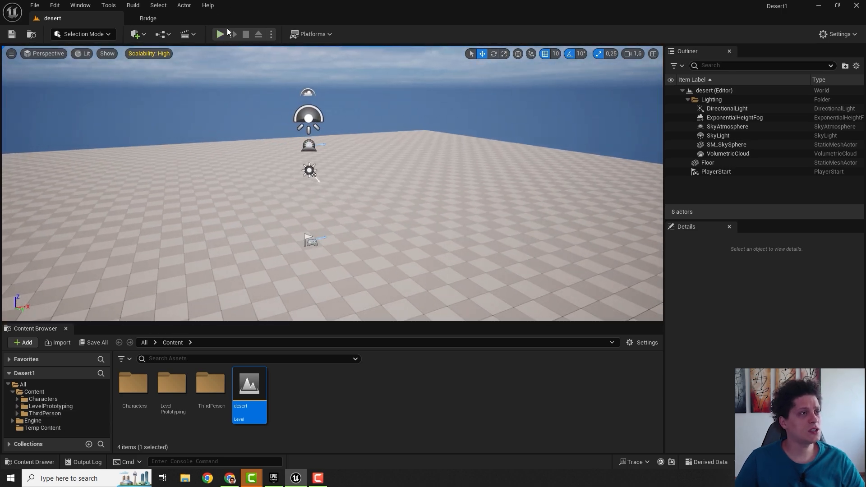
pyautogui.click(219, 34)
pyautogui.press('w')
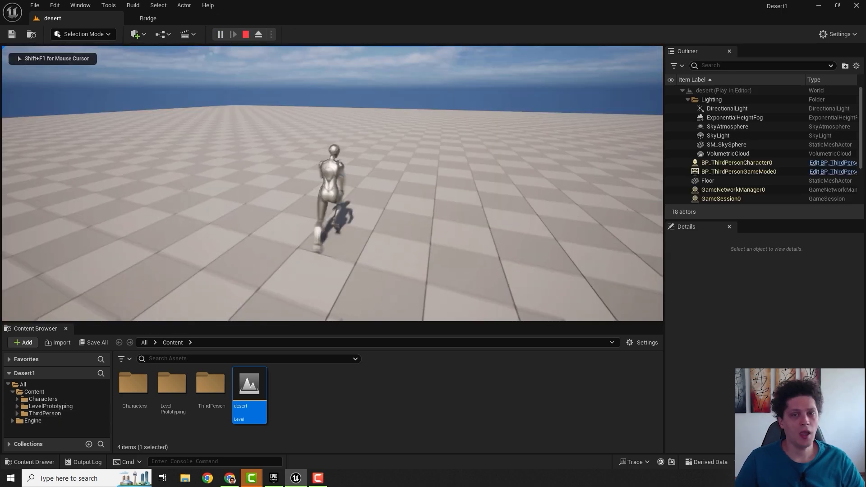
pyautogui.press('w')
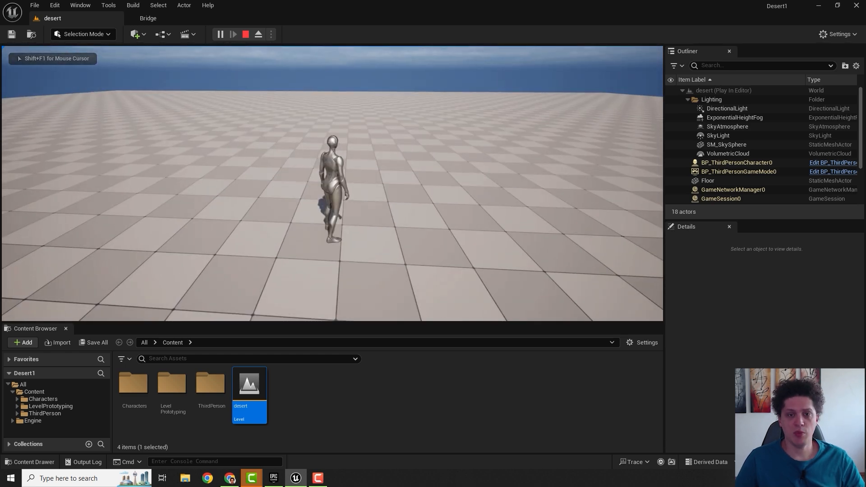
pyautogui.press('Escape')
# Delete the Floor actor from the desert level.
pyautogui.moveTo(373, 240); pyautogui.dragTo(388, 209, button='right')
pyautogui.press('s')
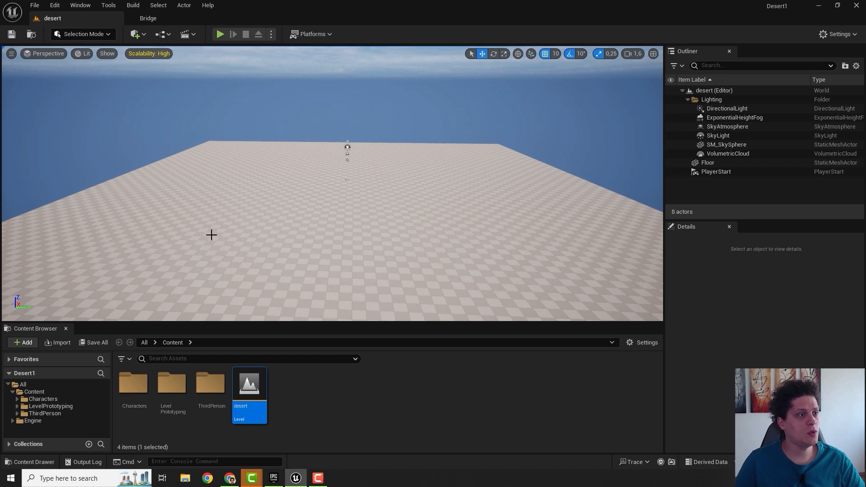
pyautogui.click(321, 218)
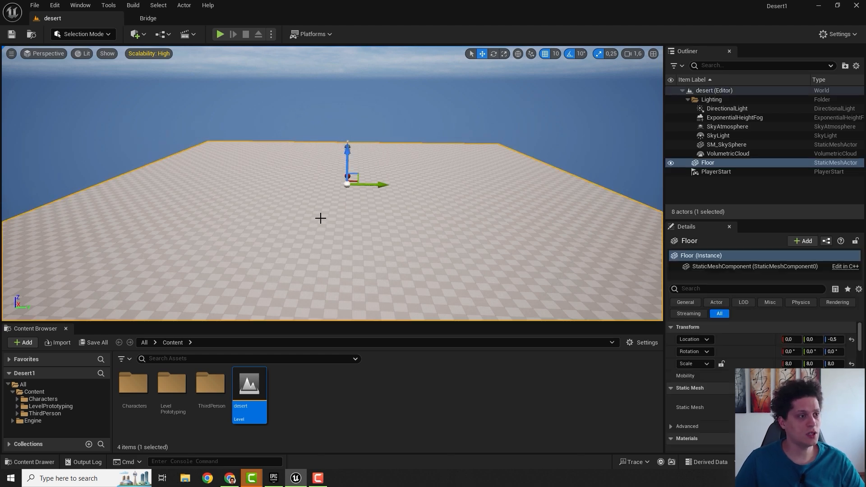
pyautogui.click(717, 171)
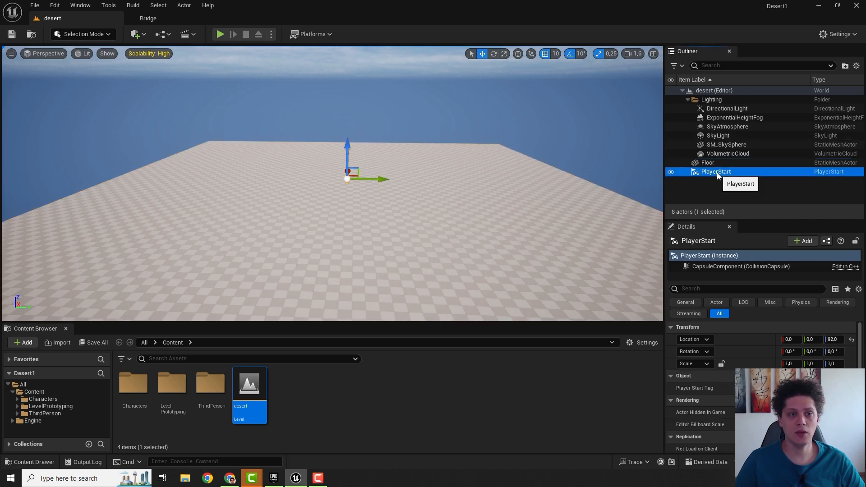
pyautogui.click(716, 164)
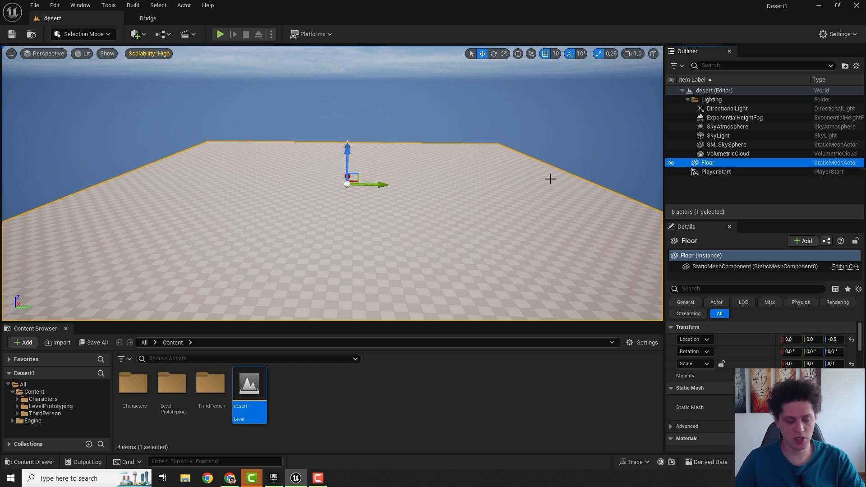
pyautogui.press('Delete')
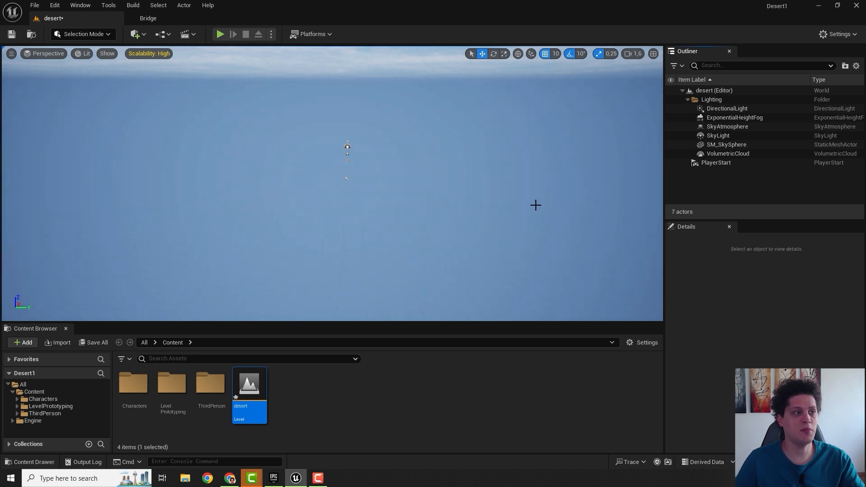
# Toggle the viewport's game view to hide the actor icons and show them again.
pyautogui.moveTo(433, 223); pyautogui.dragTo(434, 214, button='right')
pyautogui.press('w')
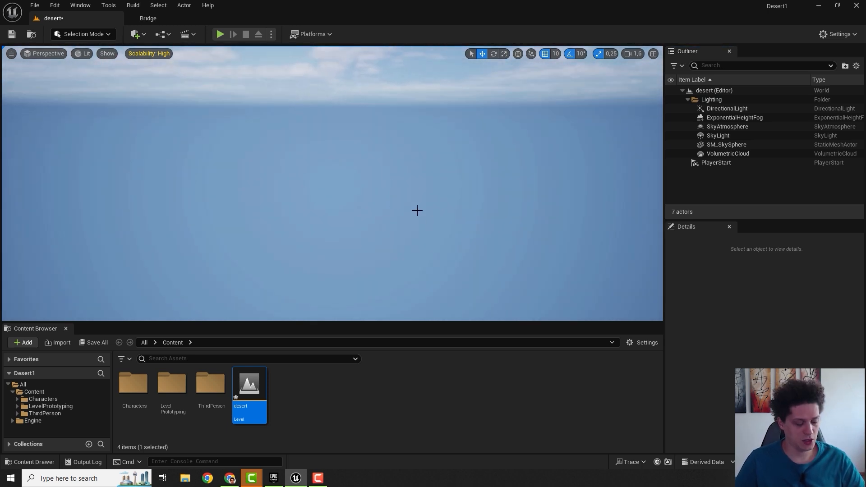
pyautogui.press('g')
pyautogui.press('g')
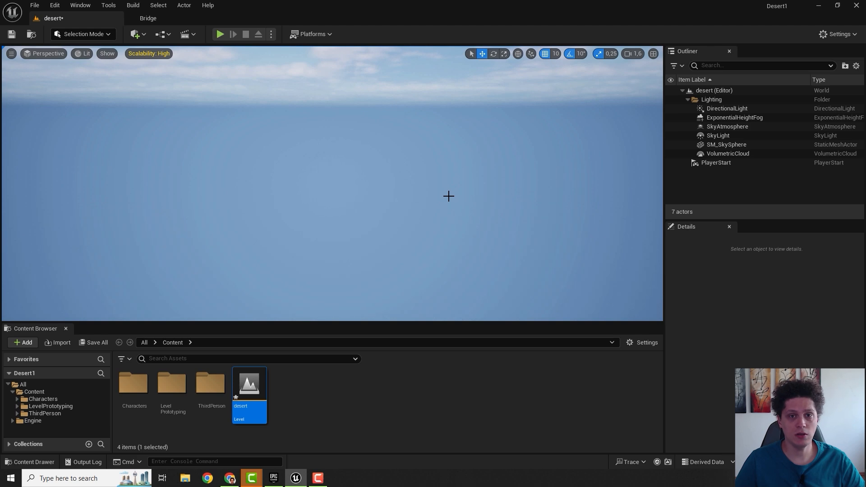
pyautogui.press('g')
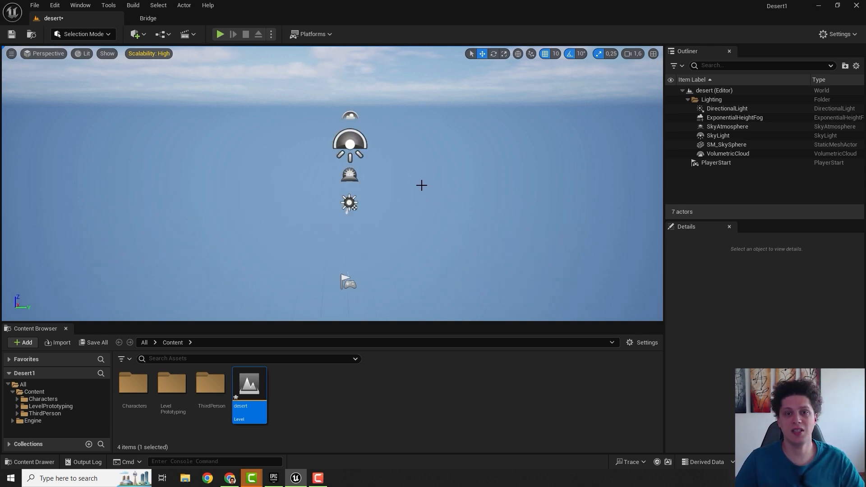
# Switch to Landscape mode and create a new landscape with the default settings.
pyautogui.scroll(-5, 421, 198)
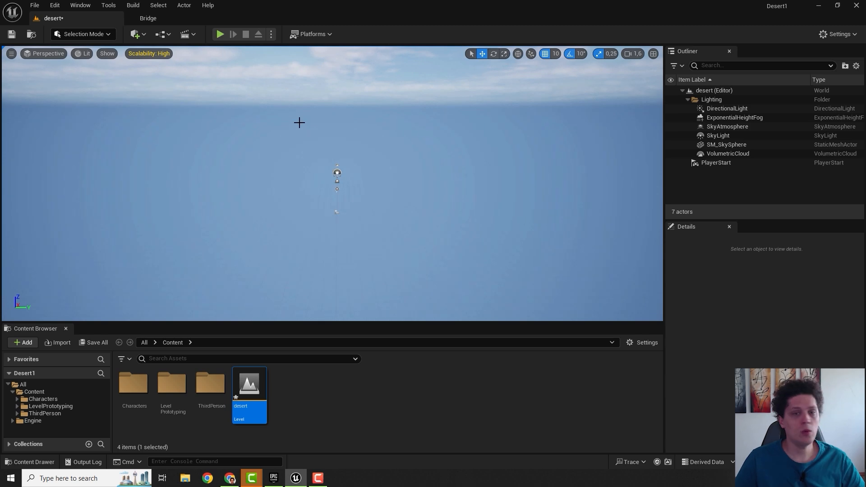
pyautogui.click(107, 35)
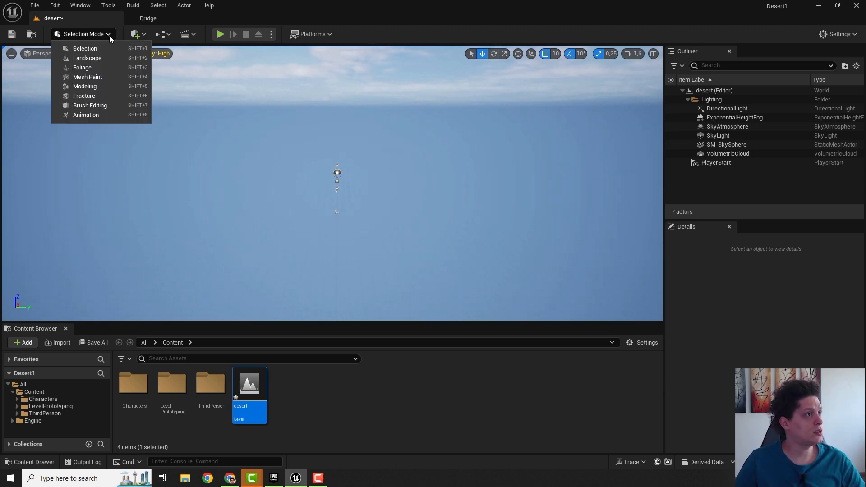
pyautogui.click(87, 59)
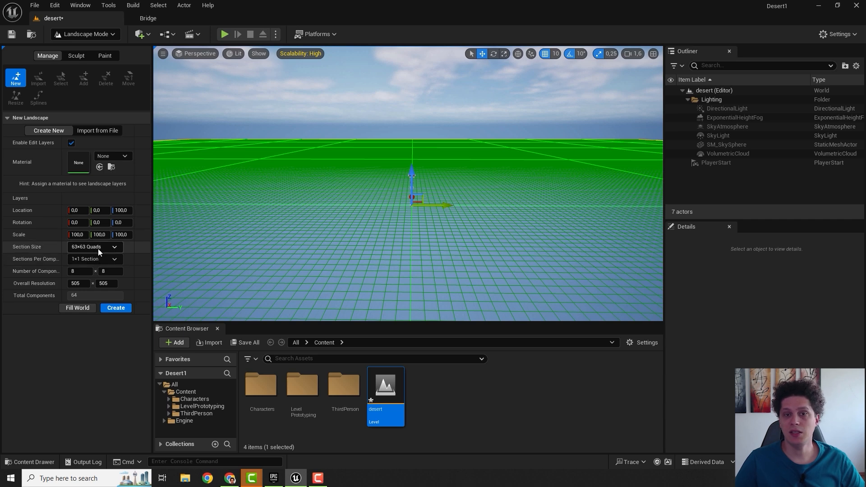
pyautogui.click(115, 307)
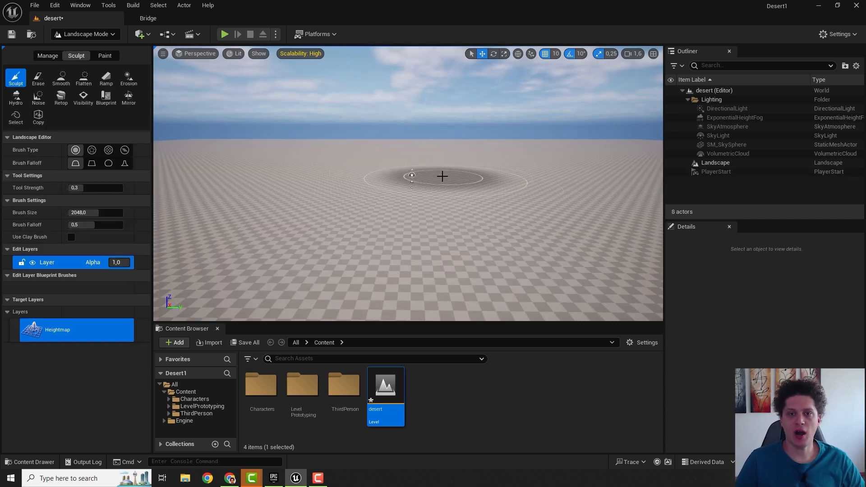
# Sculpt a test hill on the landscape with the Sculpt brush, and undo it.
pyautogui.moveTo(419, 159)
pyautogui.mouseDown(button='right')
pyautogui.moveTo(412, 180)
pyautogui.moveTo(396, 176)
pyautogui.mouseUp(button='right')
pyautogui.press('s')
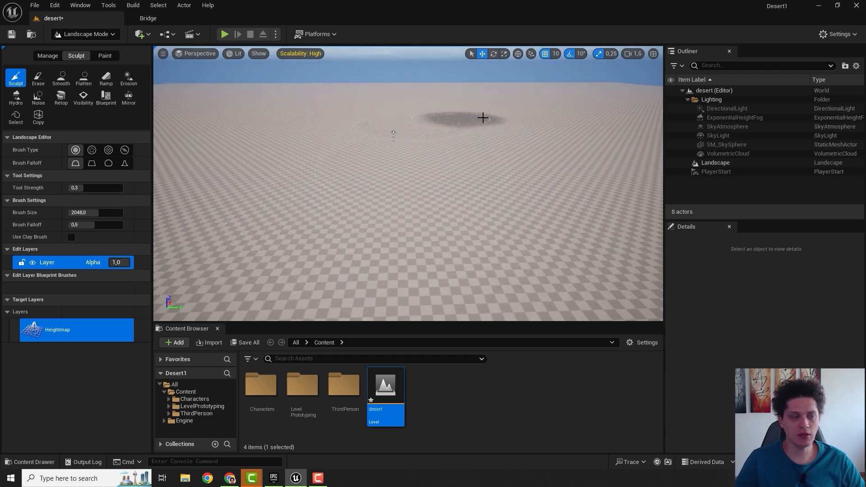
pyautogui.moveTo(441, 114)
pyautogui.mouseDown()
pyautogui.moveTo(469, 149)
pyautogui.moveTo(381, 139)
pyautogui.moveTo(412, 147)
pyautogui.moveTo(423, 136)
pyautogui.mouseUp()
pyautogui.press('s')
pyautogui.moveTo(423, 136)
pyautogui.mouseDown(button='right')
pyautogui.moveTo(428, 141)
pyautogui.moveTo(411, 139)
pyautogui.mouseUp(button='right')
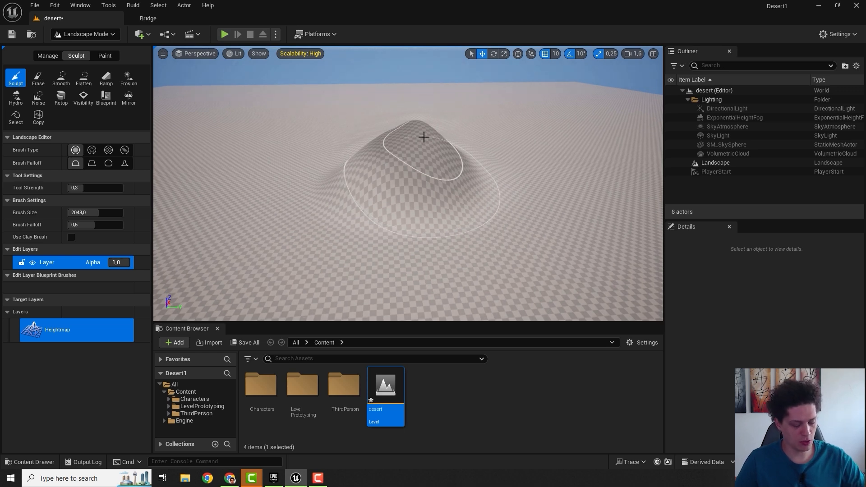
pyautogui.hotkey('ctrl', 'z')
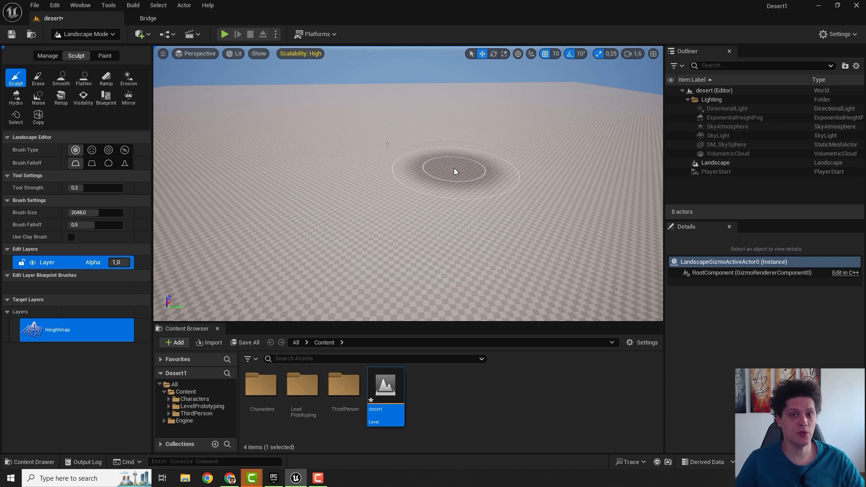
# Open Quixel Bridge and search its Surfaces category for "desert".
pyautogui.click(141, 18)
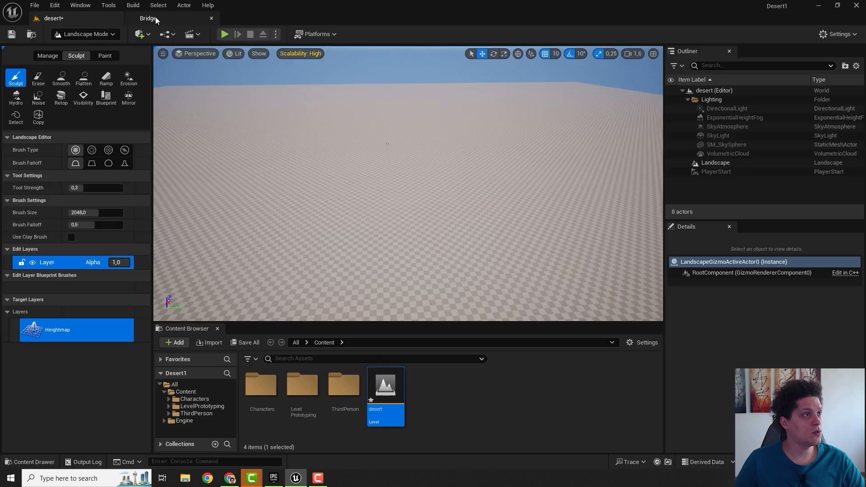
pyautogui.click(148, 35)
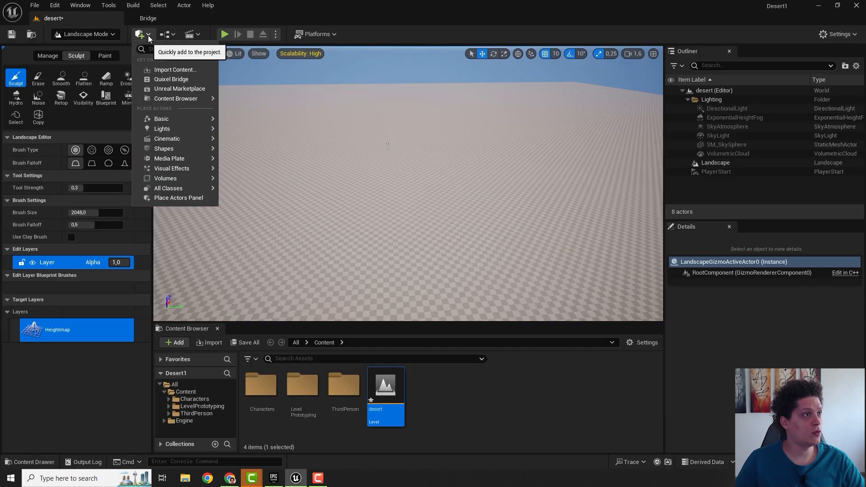
pyautogui.click(175, 79)
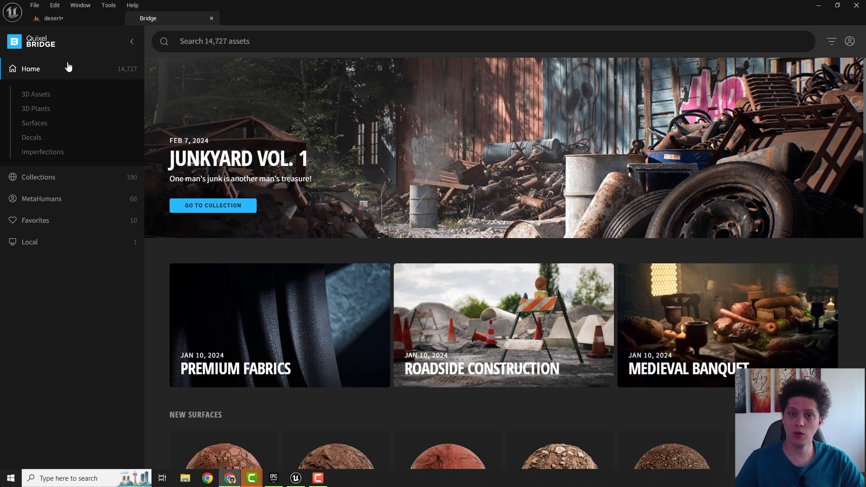
pyautogui.click(36, 123)
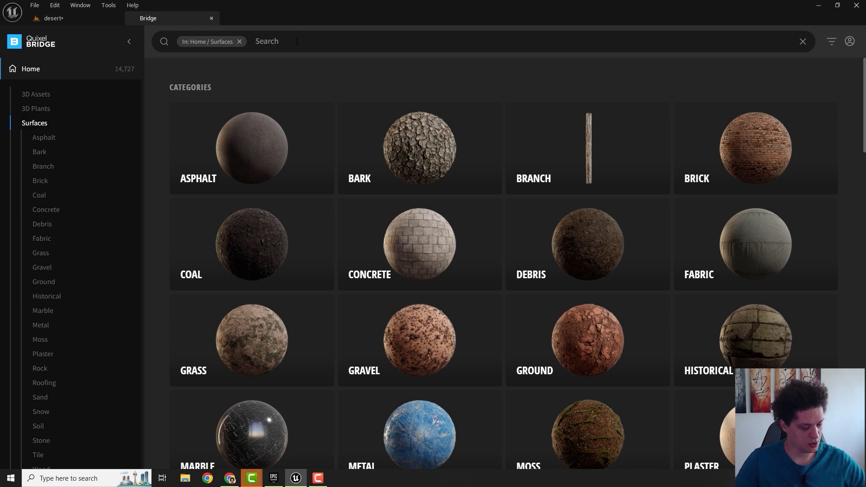
pyautogui.write('desert')
pyautogui.press('Return')
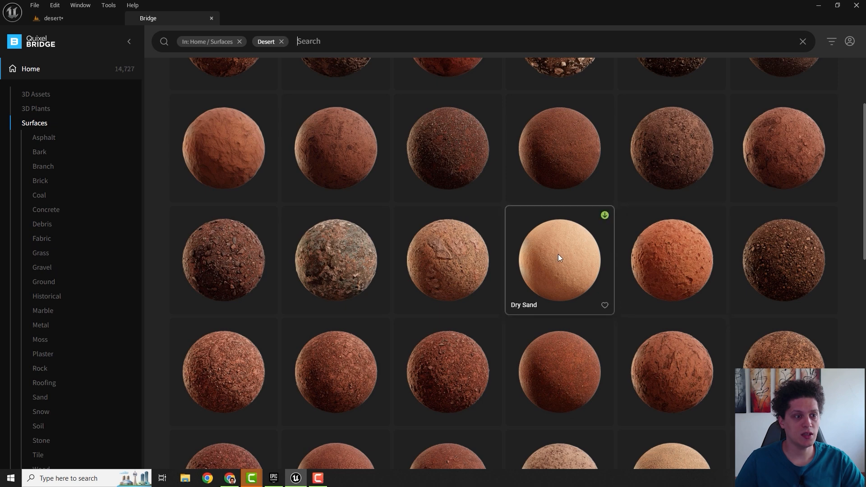
# Examine the Desert Western Ground Sand Coarse 01 surface and browse the Canyons of Utah collection among the natural environments.
pyautogui.click(580, 252)
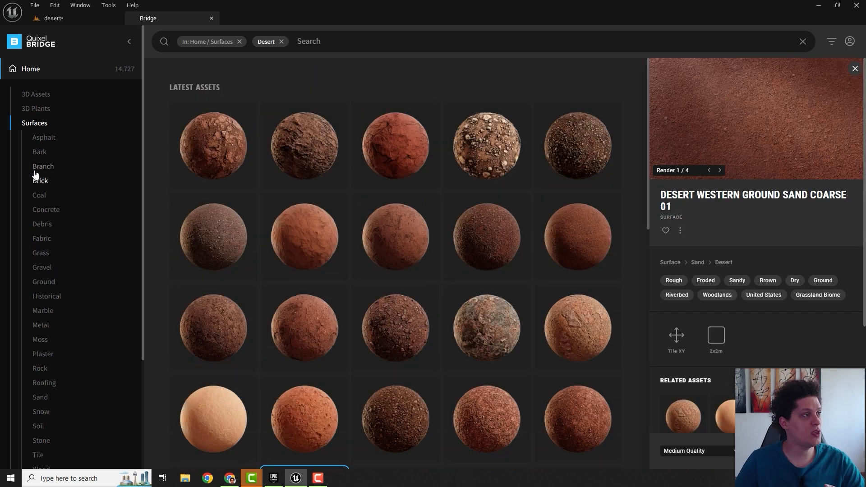
pyautogui.scroll(-5, 38, 152)
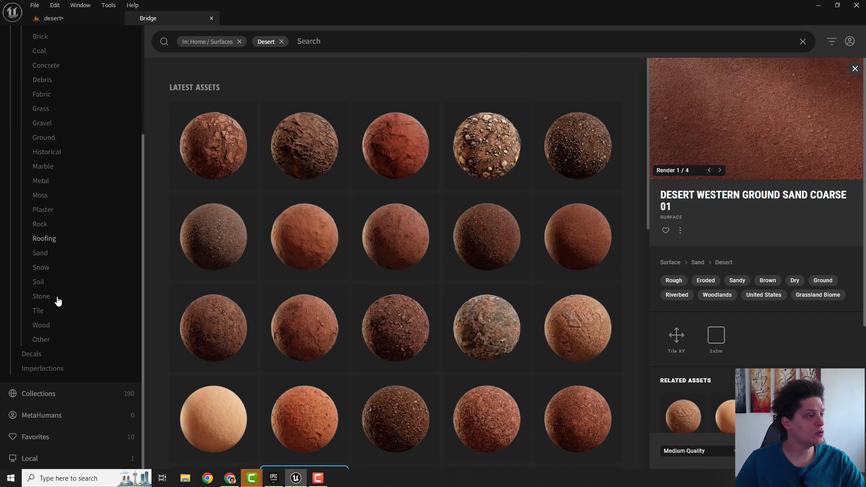
pyautogui.click(43, 395)
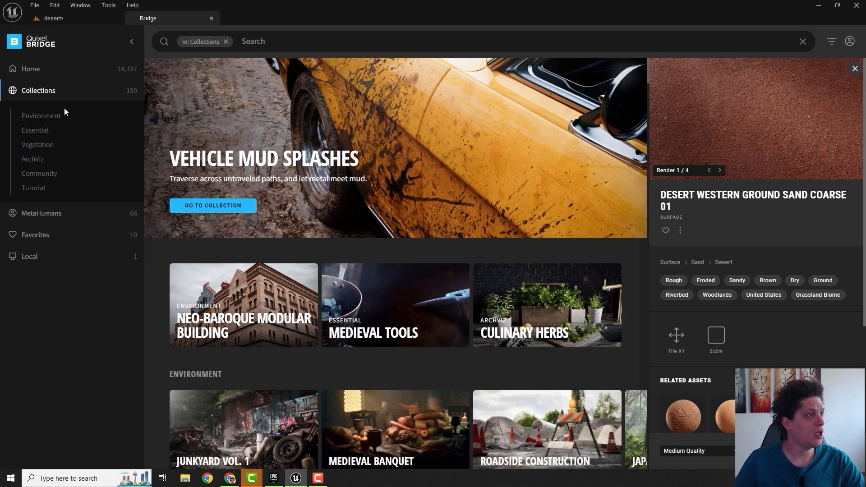
pyautogui.click(41, 116)
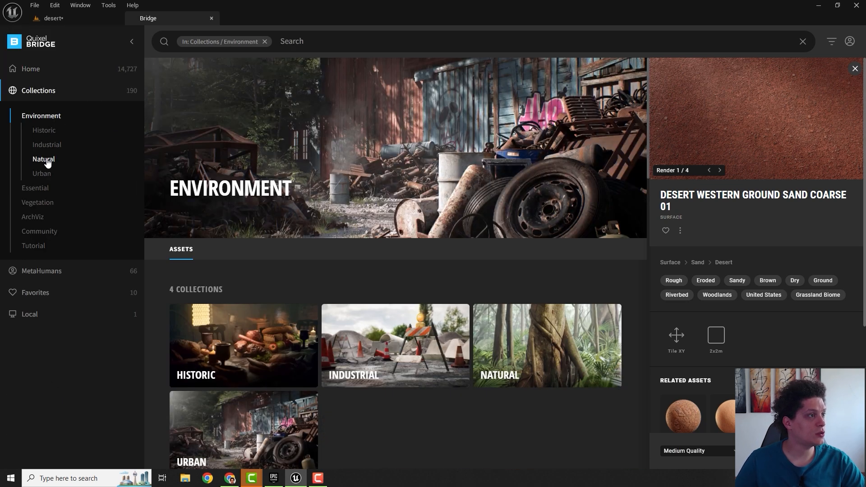
pyautogui.click(45, 160)
pyautogui.click(63, 232)
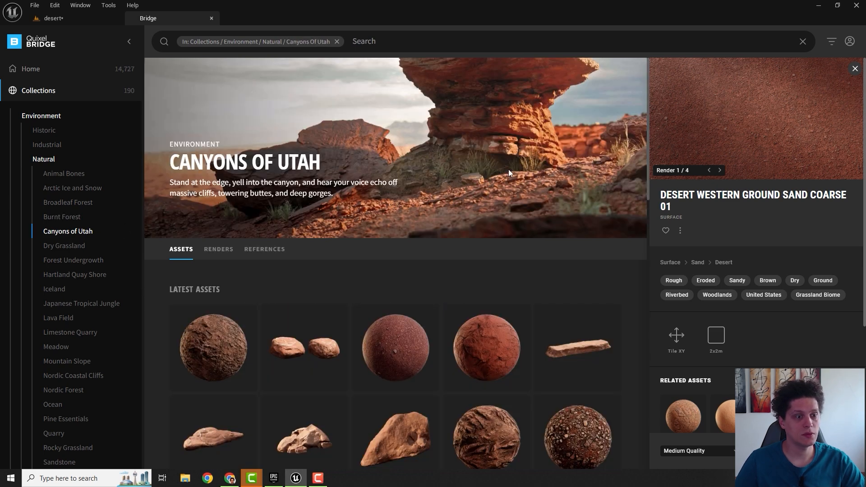
pyautogui.scroll(-4, 402, 244)
pyautogui.scroll(-6, 461, 232)
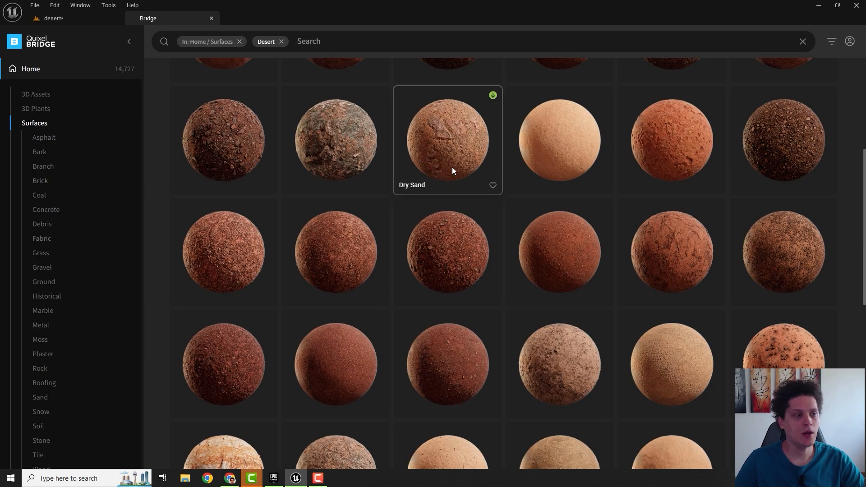
# Download the rough, eroded Dry Sand surface at Highest Quality and add it to the project.
pyautogui.click(447, 146)
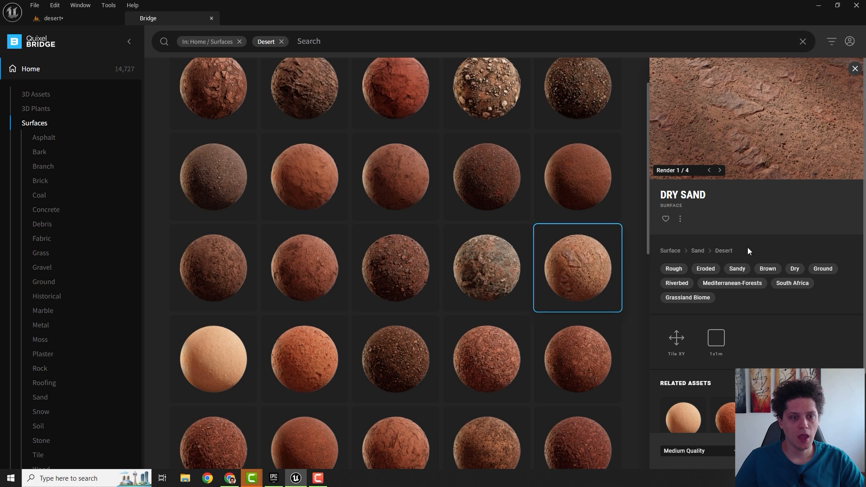
pyautogui.scroll(-2, 767, 312)
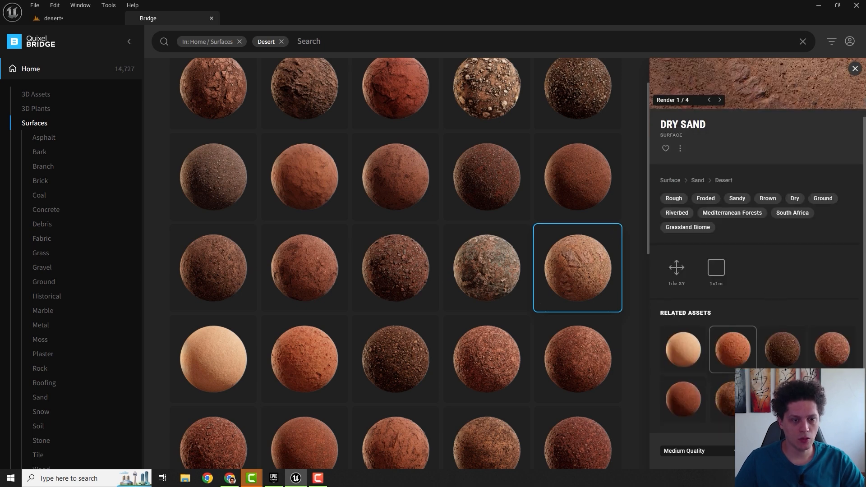
pyautogui.click(737, 451)
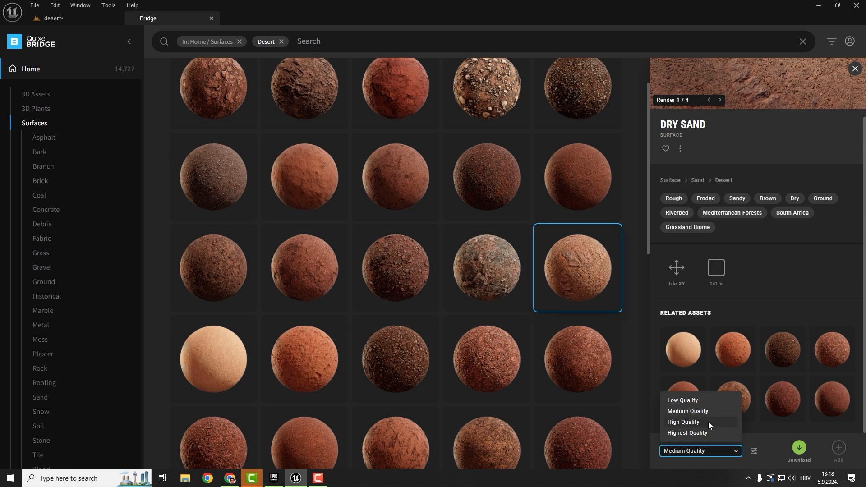
pyautogui.click(691, 434)
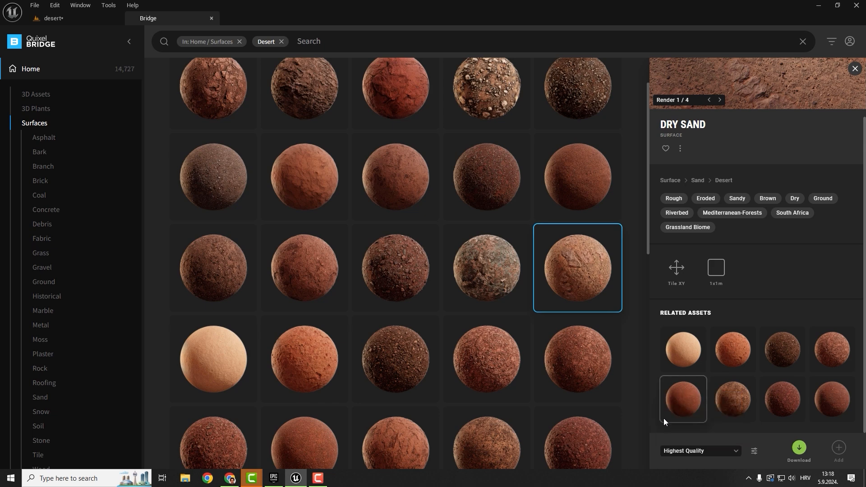
pyautogui.click(798, 448)
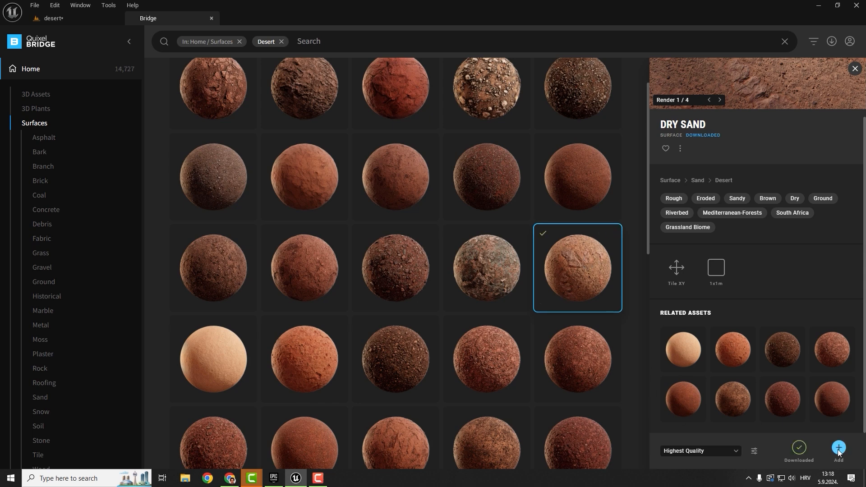
pyautogui.click(839, 447)
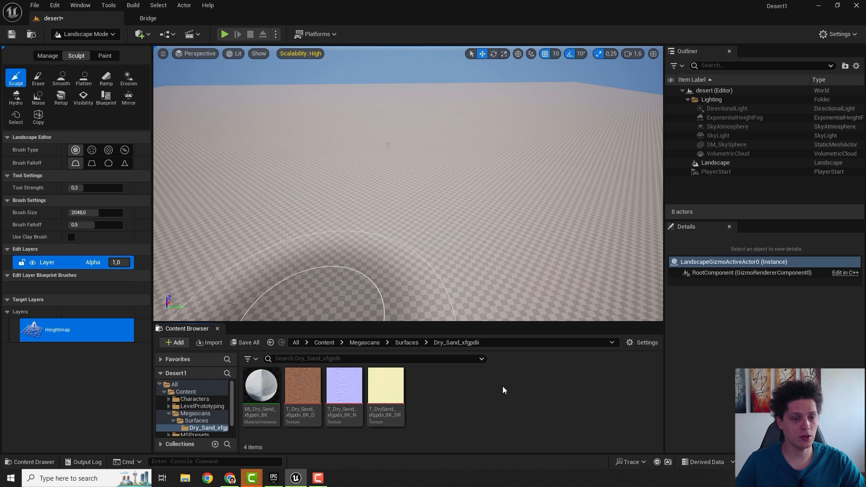
# Return to Selection mode and assign the MI_Dry_Sand material instance as the landscape's Landscape Material.
pyautogui.click(315, 399)
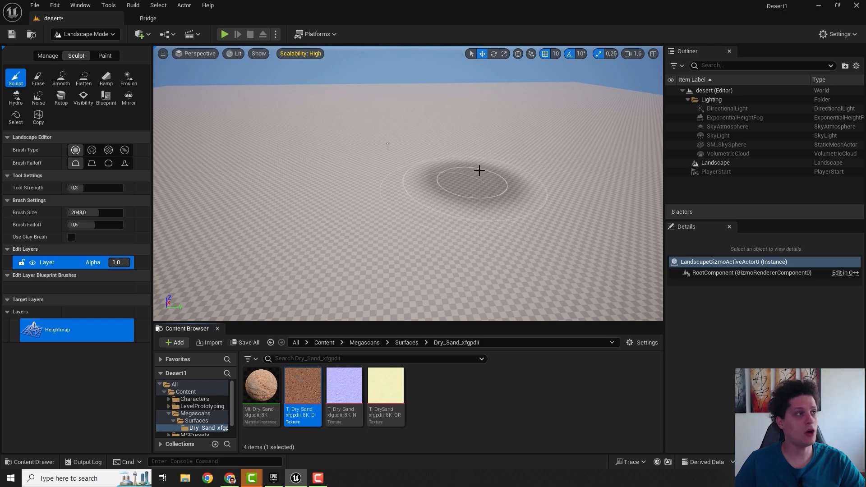
pyautogui.click(110, 35)
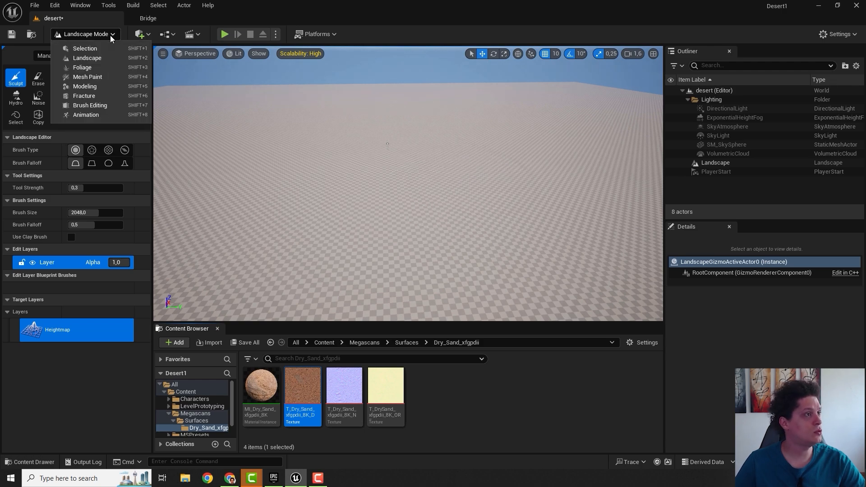
pyautogui.click(84, 49)
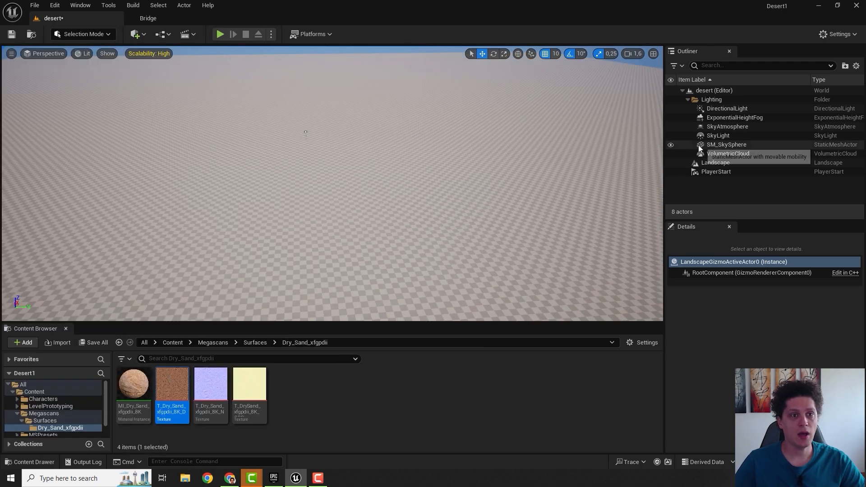
pyautogui.click(718, 162)
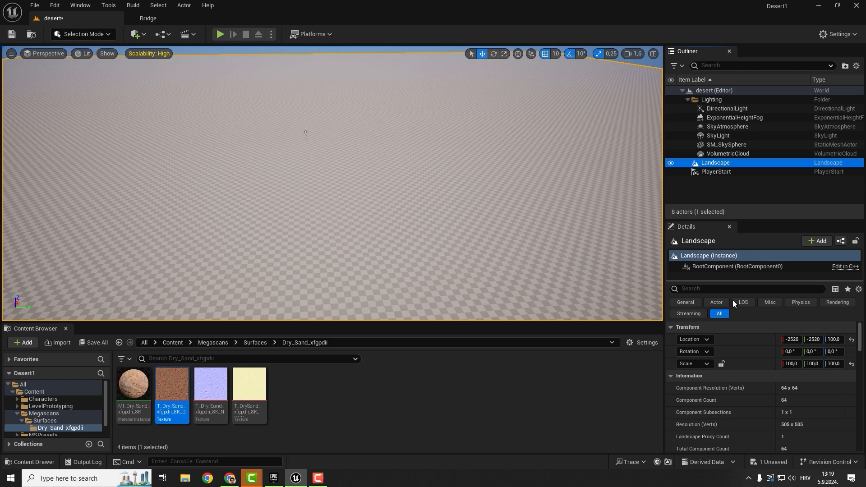
pyautogui.scroll(-4, 754, 343)
pyautogui.scroll(-2, 762, 359)
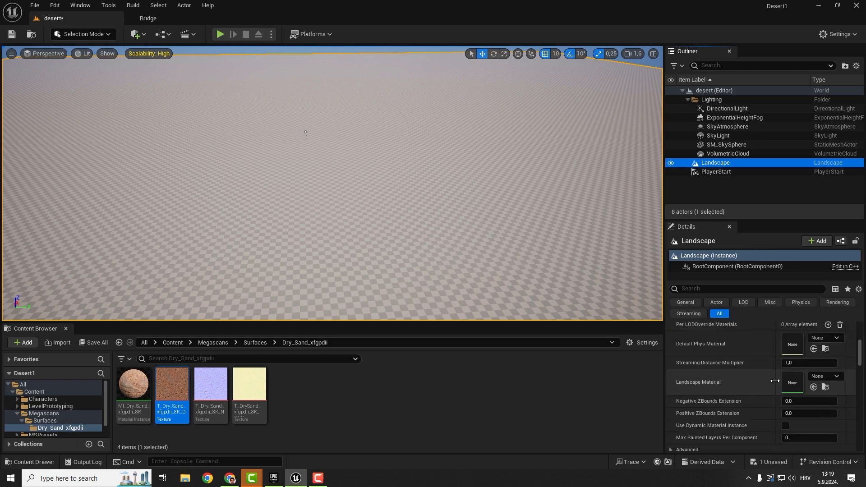
pyautogui.click(334, 393)
pyautogui.moveTo(133, 383); pyautogui.dragTo(792, 380)
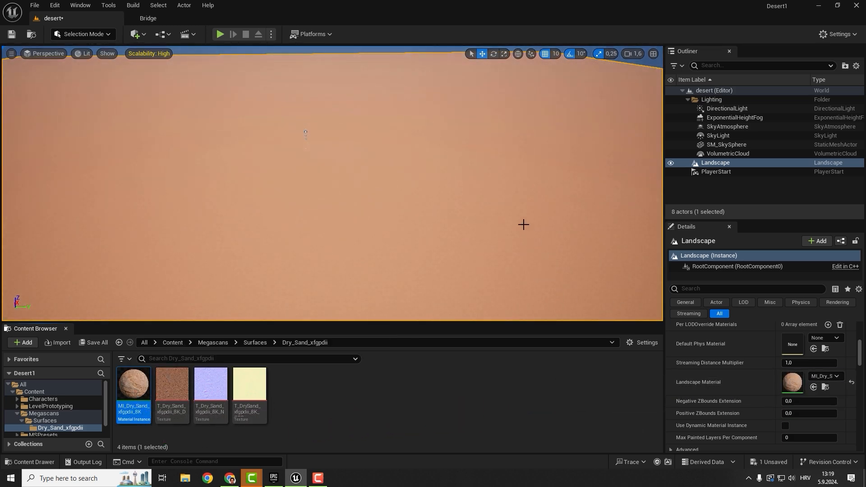
# Play-test the level with the sand-covered landscape, and end the play session.
pyautogui.click(218, 34)
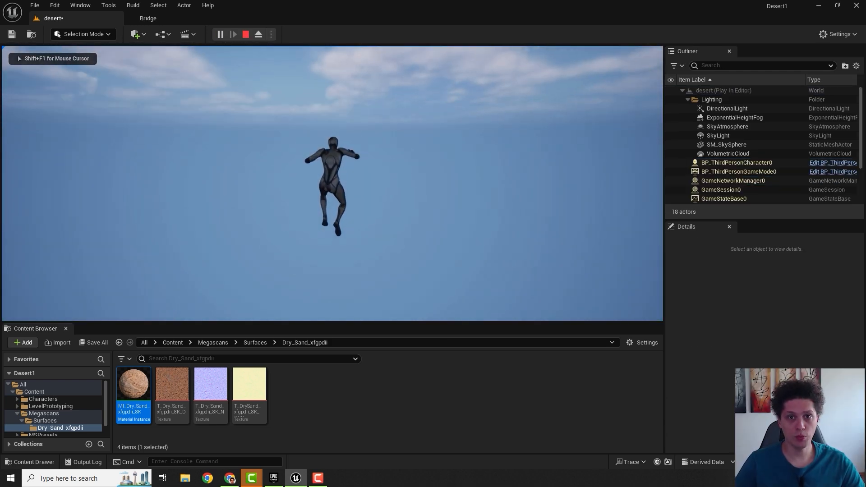
pyautogui.press('Escape')
pyautogui.moveTo(420, 167); pyautogui.dragTo(420, 184, button='right')
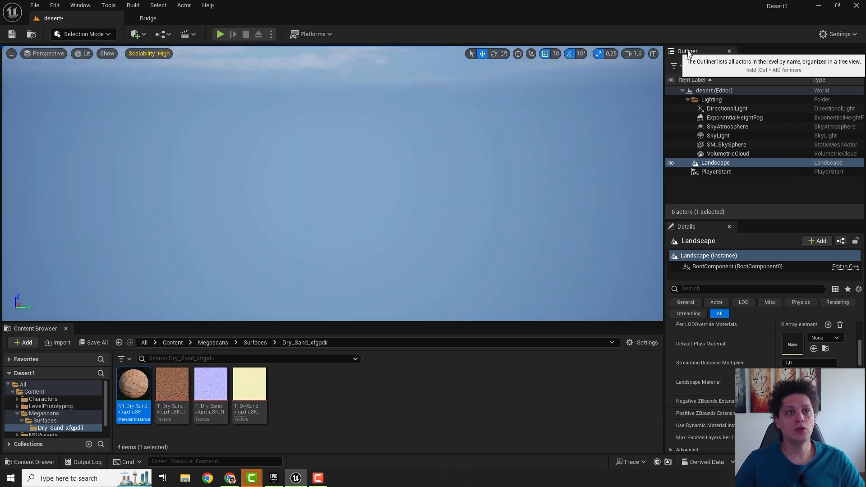
# Focus on the PlayerStart actor and raise it above the landscape surface.
pyautogui.click(716, 172)
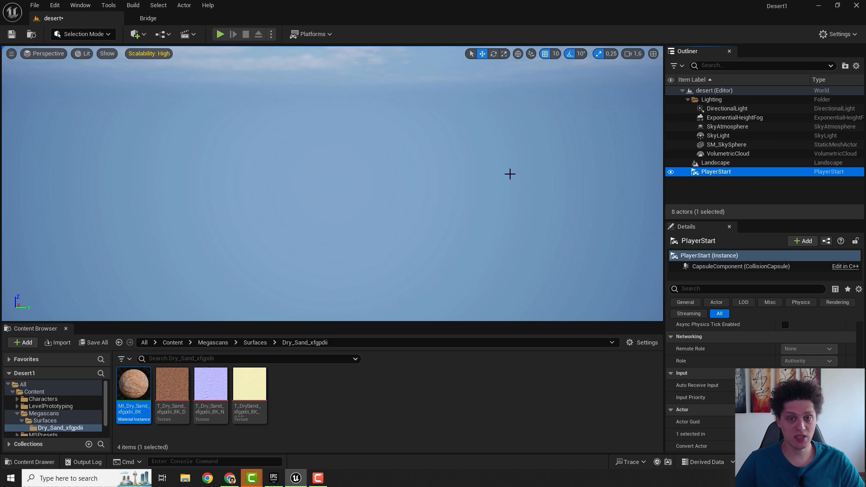
pyautogui.press('f')
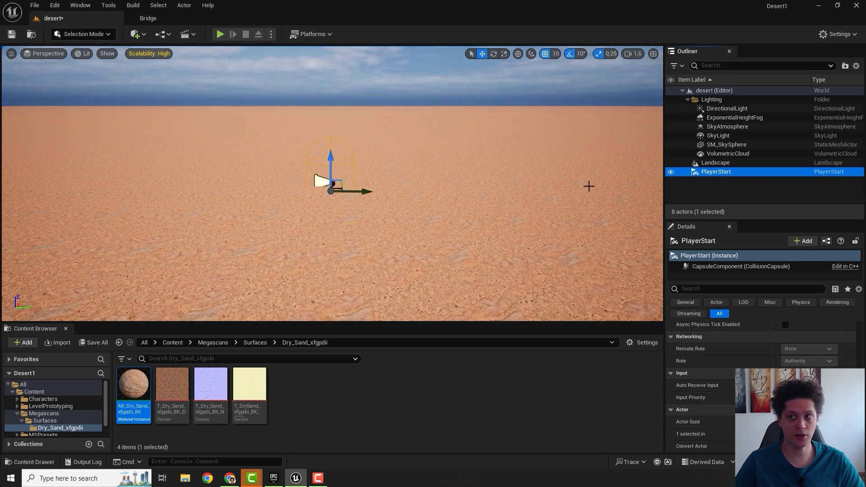
pyautogui.moveTo(315, 162); pyautogui.dragTo(297, 144, button='right')
pyautogui.moveTo(384, 190)
pyautogui.mouseDown(button='right')
pyautogui.moveTo(410, 213)
pyautogui.moveTo(408, 197)
pyautogui.moveTo(375, 191)
pyautogui.mouseUp(button='right')
pyautogui.scroll(5, 401, 199)
pyautogui.press('s')
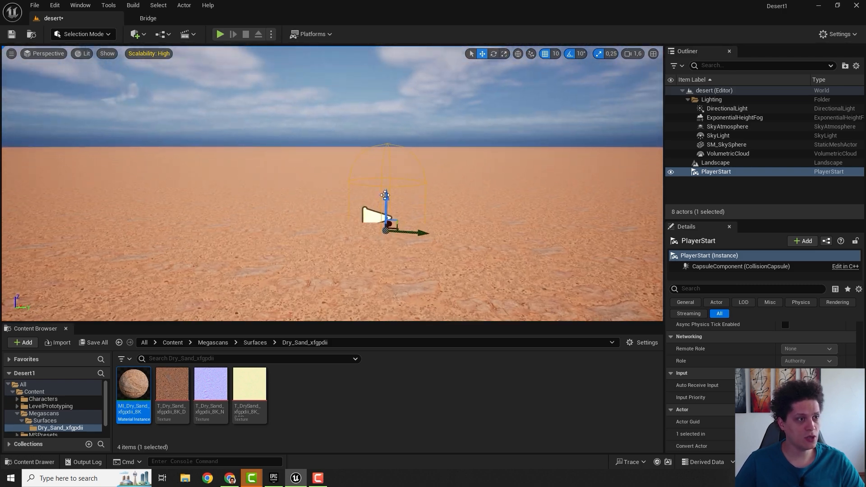
pyautogui.moveTo(386, 194); pyautogui.dragTo(402, 80)
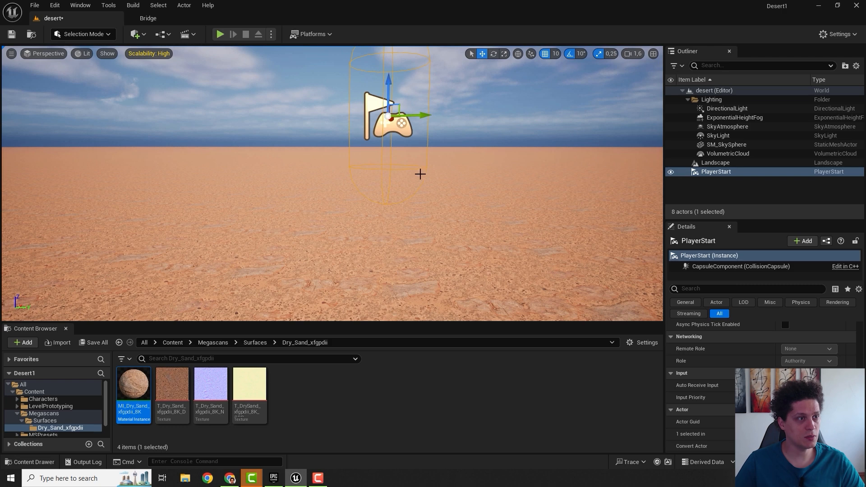
# Play-test the level from the raised PlayerStart to check the character's spawn, and end the play session.
pyautogui.press('s')
pyautogui.moveTo(419, 174); pyautogui.dragTo(423, 174, button='right')
pyautogui.click(220, 35)
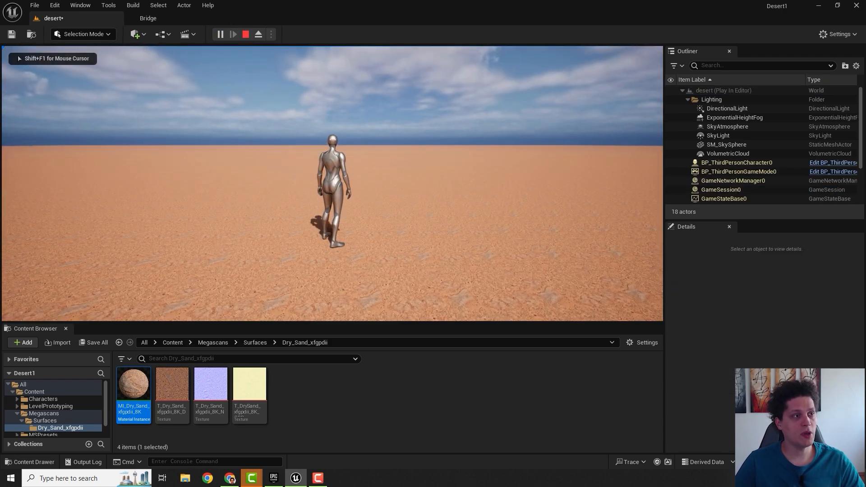
pyautogui.press('Escape')
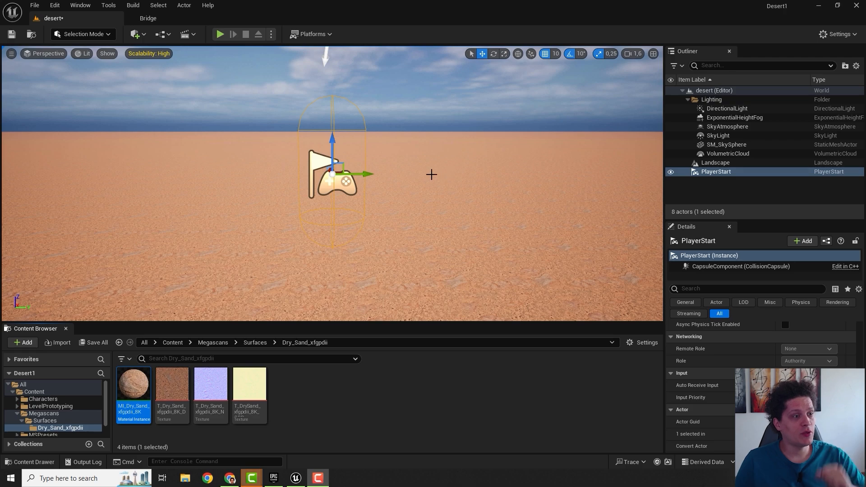
pyautogui.moveTo(431, 174)
pyautogui.mouseDown(button='right')
pyautogui.moveTo(442, 218)
pyautogui.moveTo(430, 190)
pyautogui.moveTo(443, 170)
pyautogui.mouseUp(button='right')
pyautogui.press('w')
pyautogui.press('s')
pyautogui.scroll(-1, 442, 214)
pyautogui.press('w')
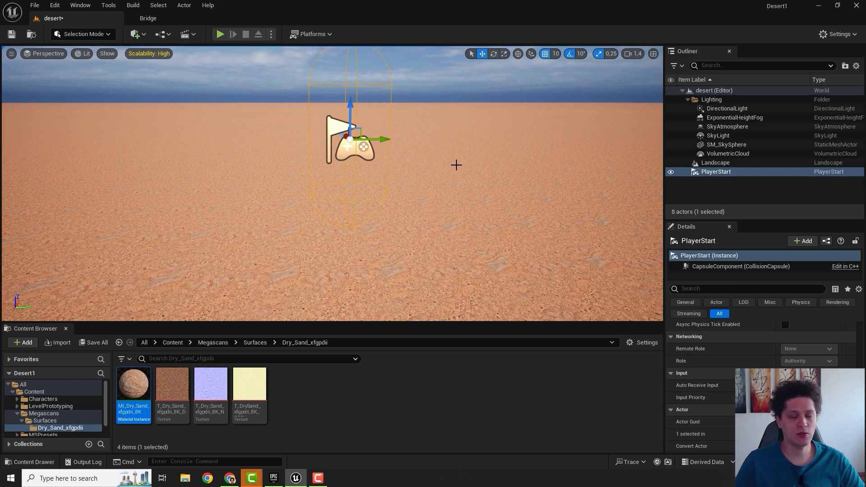
# Open the MI_Dry_Sand material instance and enable its Tiling/Offset override in the Global parameter group.
pyautogui.moveTo(134, 383)
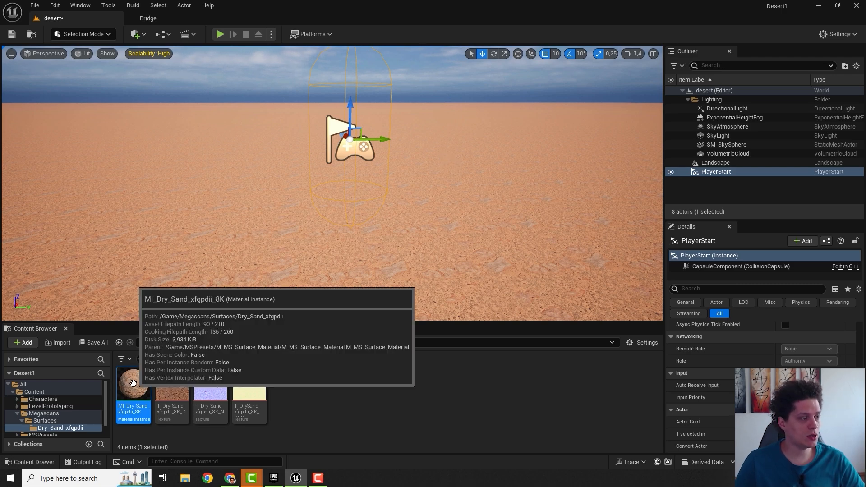
pyautogui.doubleClick(138, 382)
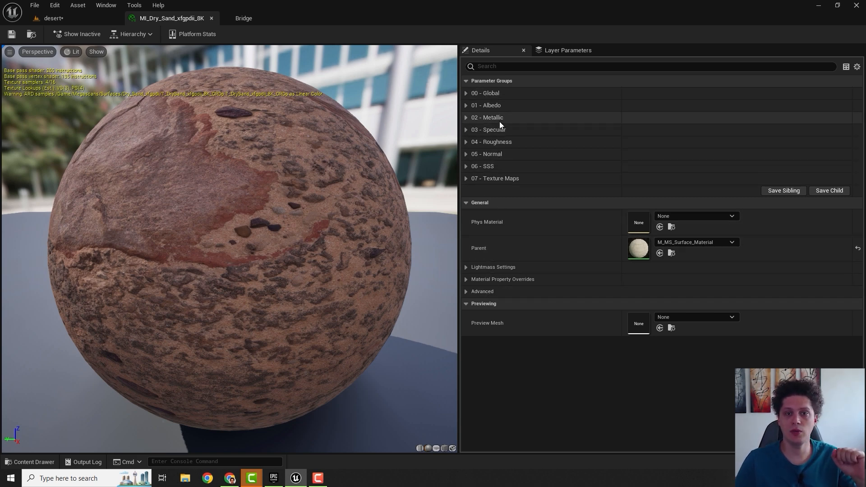
pyautogui.click(466, 94)
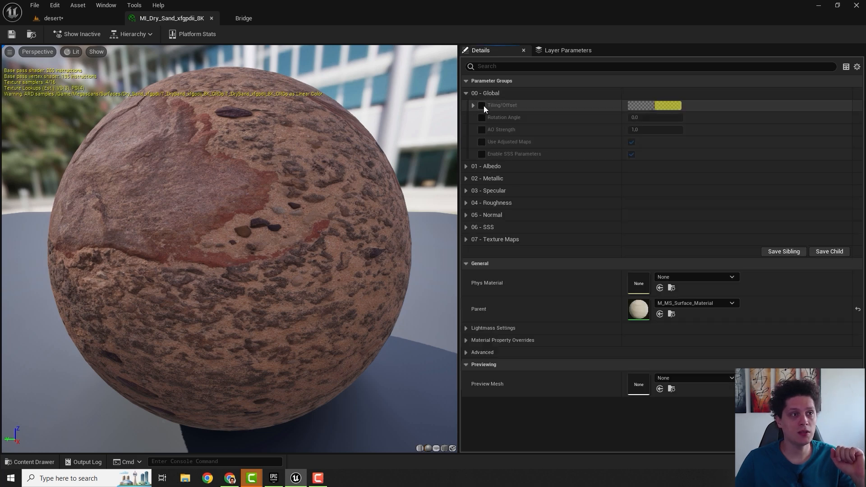
pyautogui.click(473, 106)
pyautogui.click(482, 106)
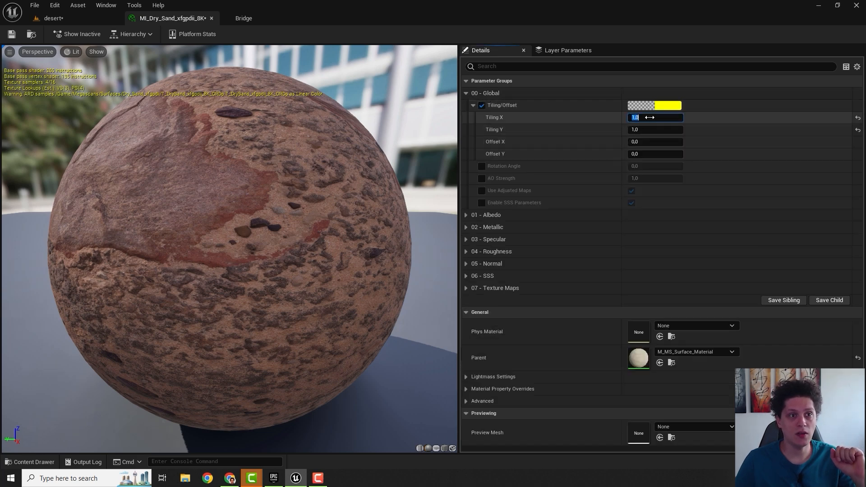
# Set the sand material's Tiling X and Tiling Y to 0.1, and save the material instance.
pyautogui.press('BackSpace')
pyautogui.write('.1')
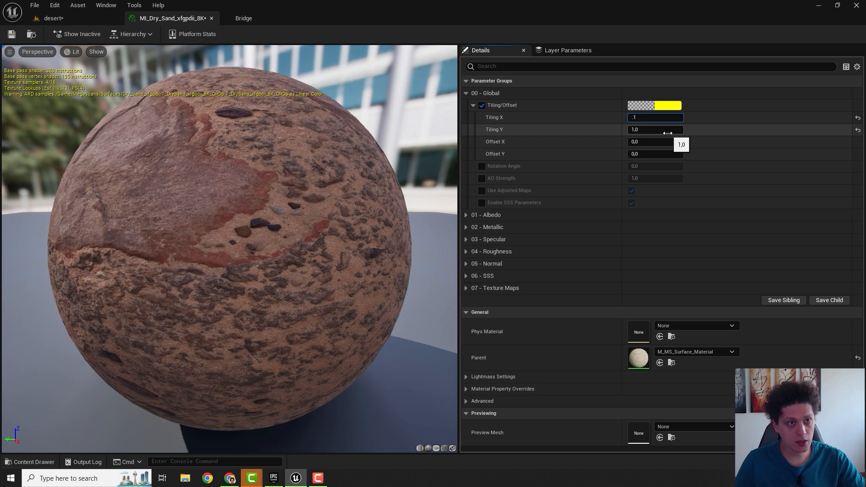
pyautogui.press('Return')
pyautogui.click(660, 132)
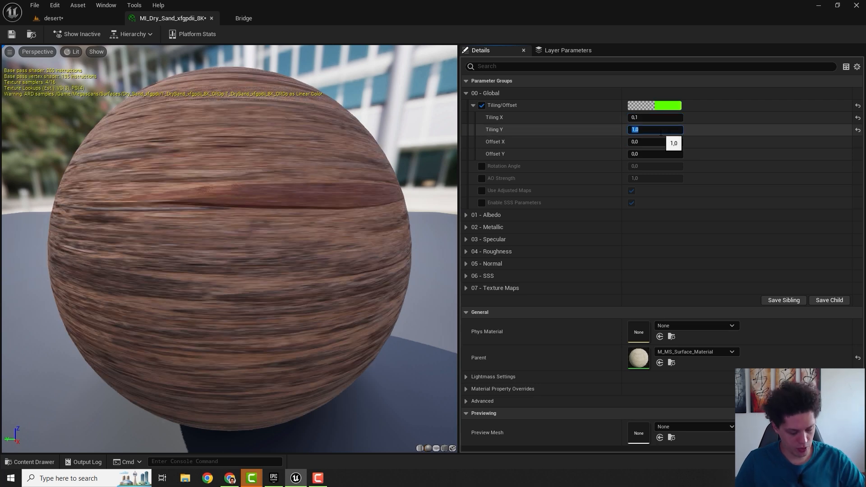
pyautogui.write('.')
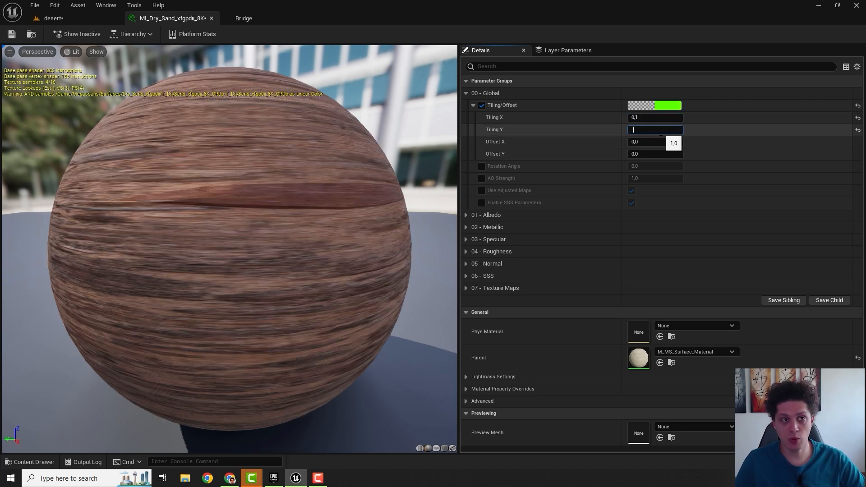
pyautogui.write('1')
pyautogui.press('Return')
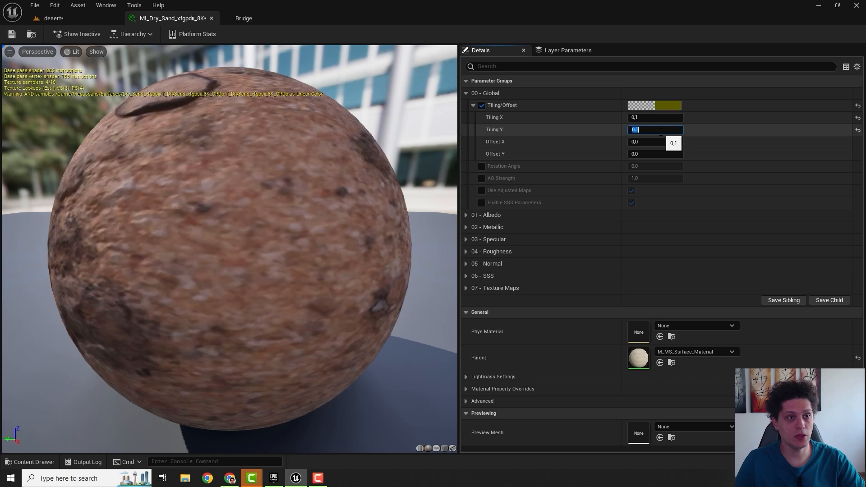
pyautogui.click(12, 36)
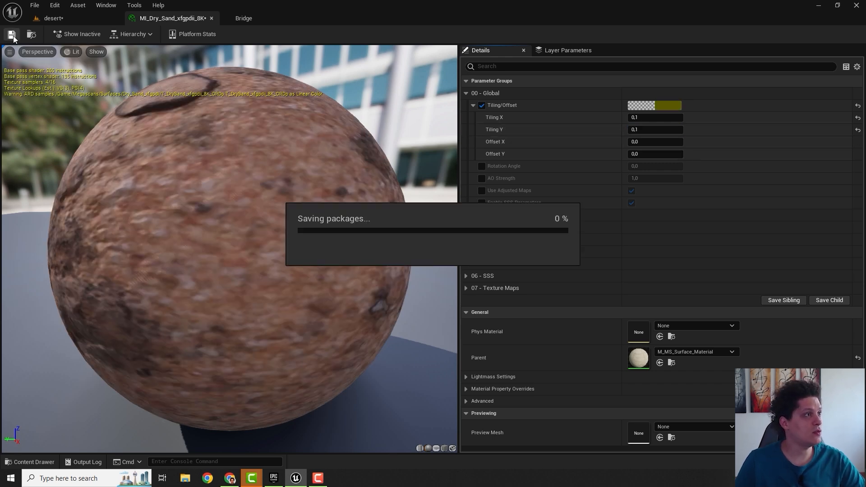
# Return to the desert level, play-test it with the retiled sand, end the session and save the level.
pyautogui.click(56, 18)
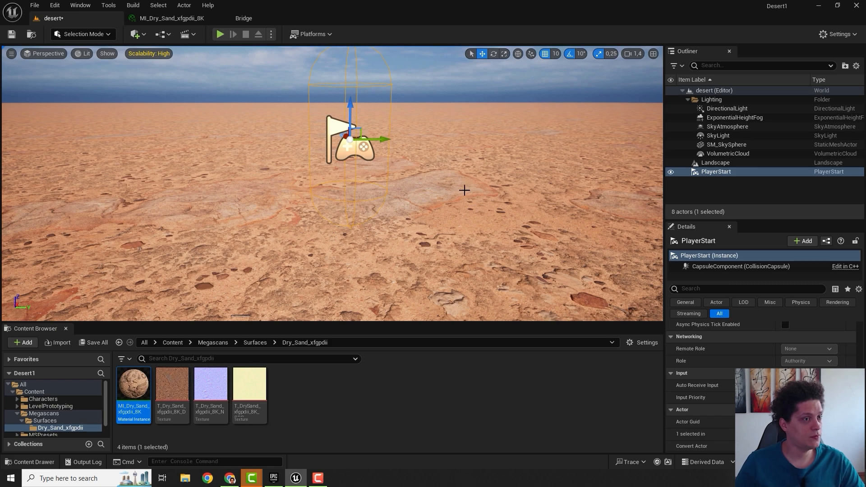
pyautogui.moveTo(455, 184); pyautogui.dragTo(457, 199, button='right')
pyautogui.click(221, 37)
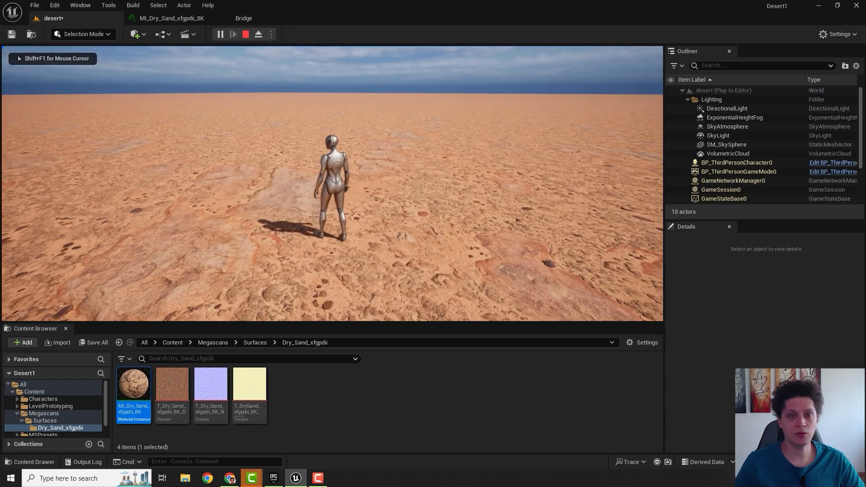
pyautogui.press('Escape')
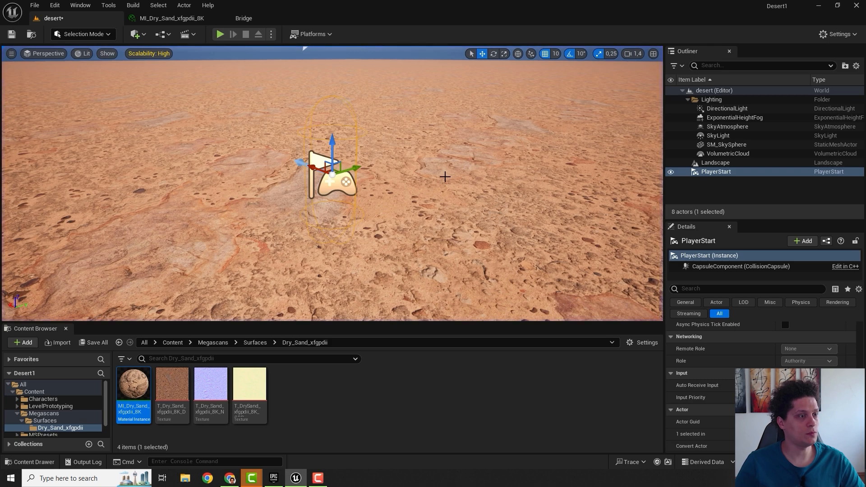
pyautogui.hotkey('ctrl', 's')
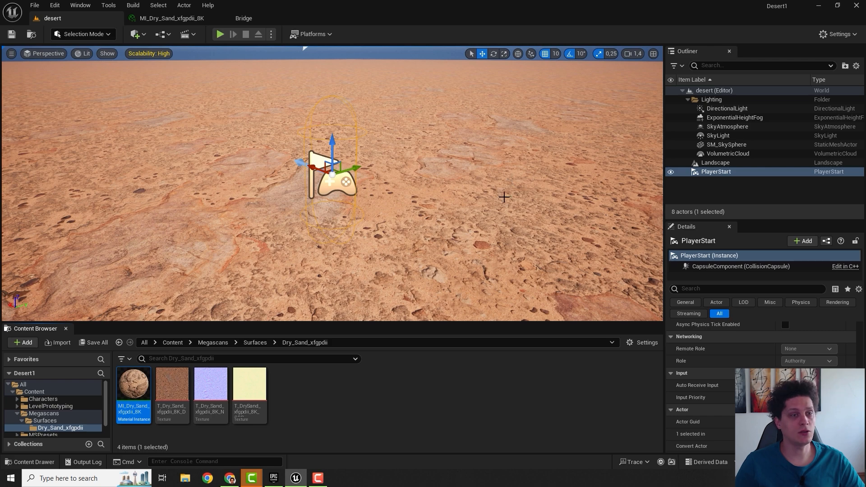
# Examine the landscape's surface and extents around the PlayerStart from several distances and angles.
pyautogui.press('s')
pyautogui.moveTo(480, 180); pyautogui.dragTo(453, 167, button='right')
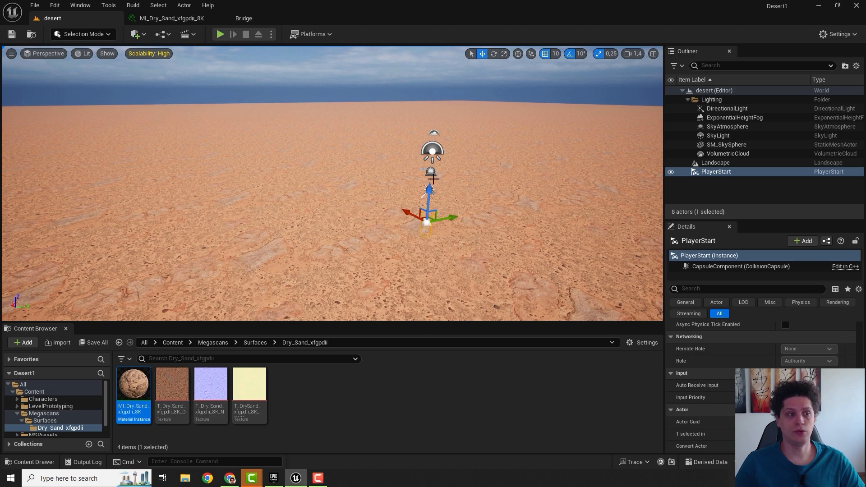
pyautogui.moveTo(471, 196); pyautogui.dragTo(455, 197, button='right')
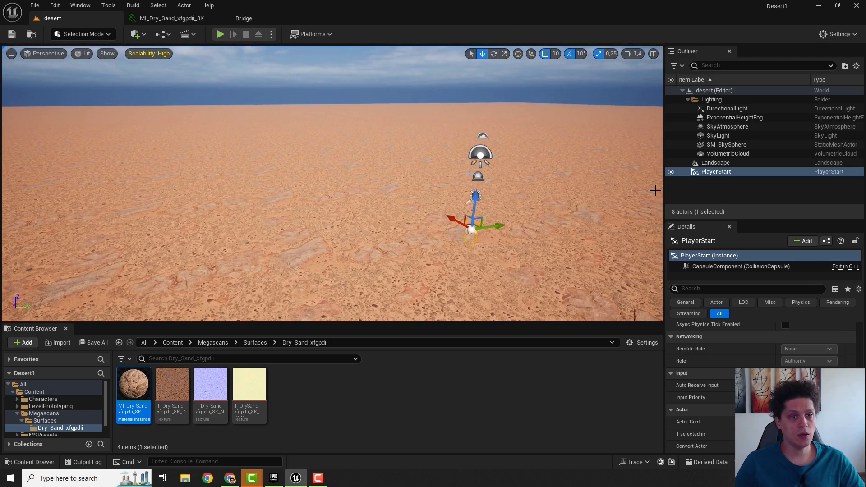
pyautogui.doubleClick(716, 172)
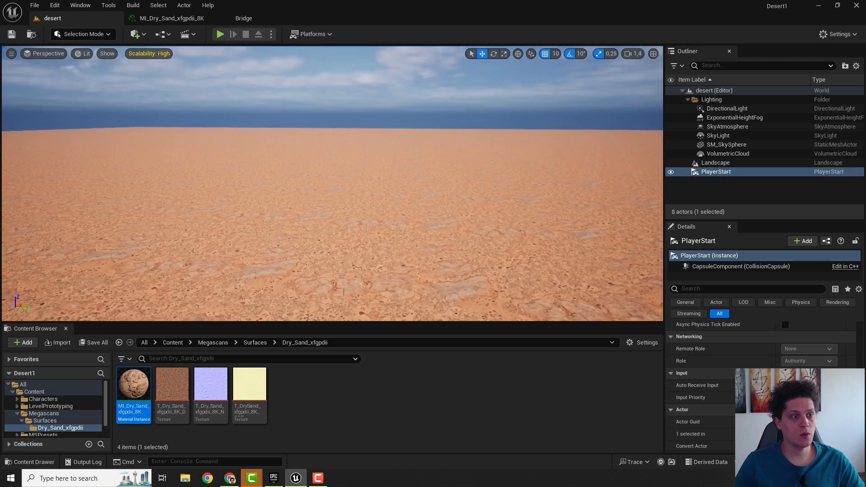
pyautogui.moveTo(332, 183); pyautogui.dragTo(545, 205, button='right')
pyautogui.scroll(1, 199, 162)
pyautogui.scroll(2, 508, 175)
pyautogui.press('s')
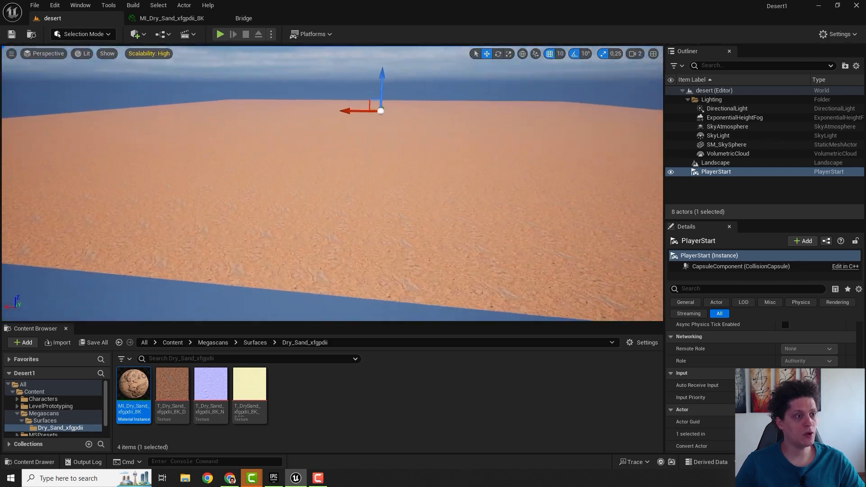
pyautogui.moveTo(403, 254); pyautogui.dragTo(410, 251, button='right')
pyautogui.moveTo(400, 184); pyautogui.dragTo(379, 190, button='right')
pyautogui.press('w')
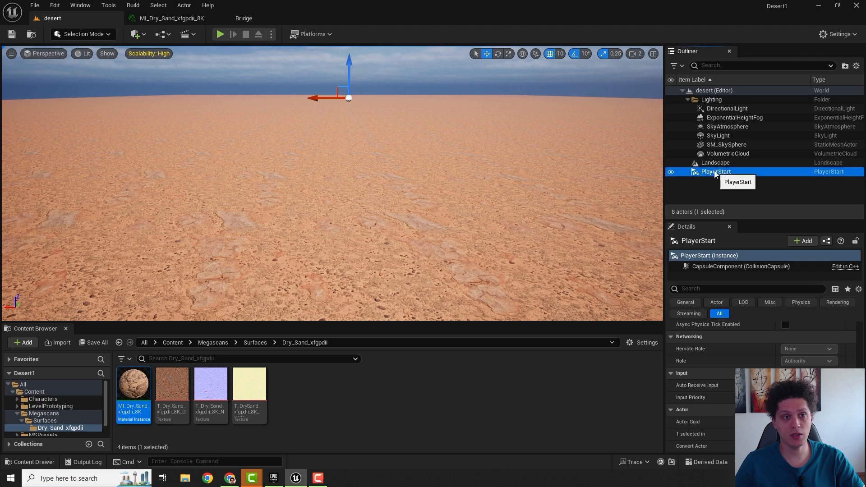
# Delete the PlayerStart actor and play-test the character from a chosen spot on the landscape using Play From Here, ending the session.
pyautogui.press('Delete')
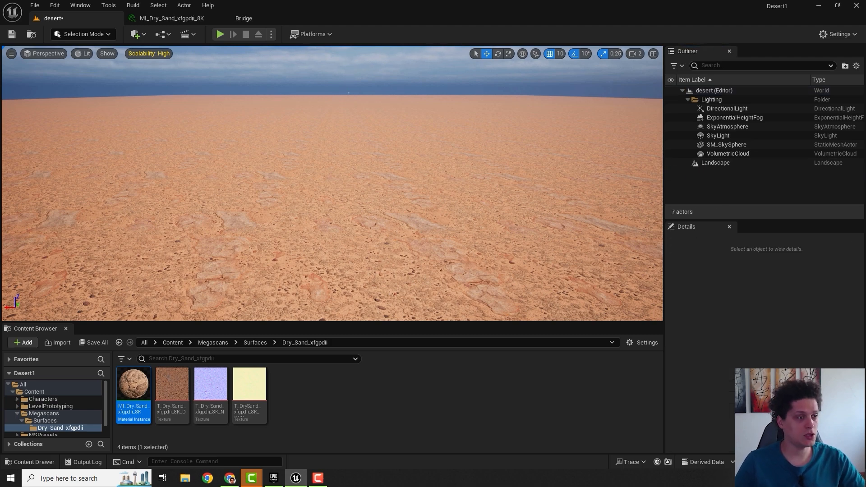
pyautogui.rightClick(375, 273)
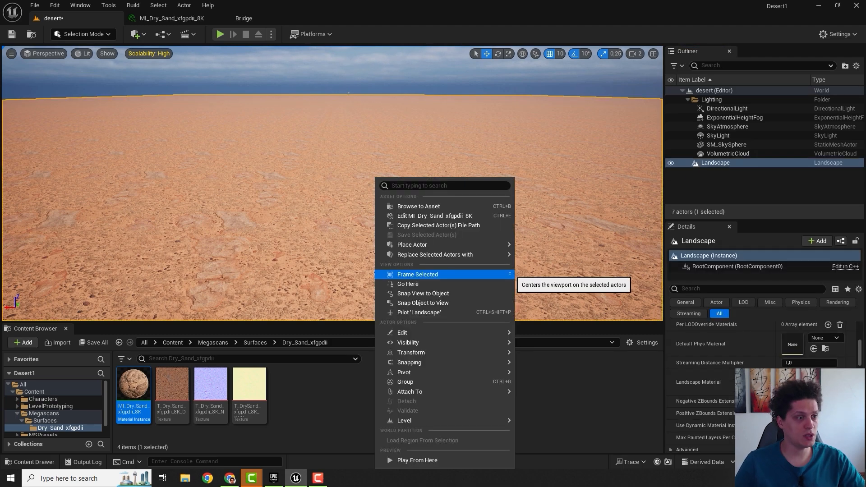
pyautogui.click(407, 463)
pyautogui.press('w')
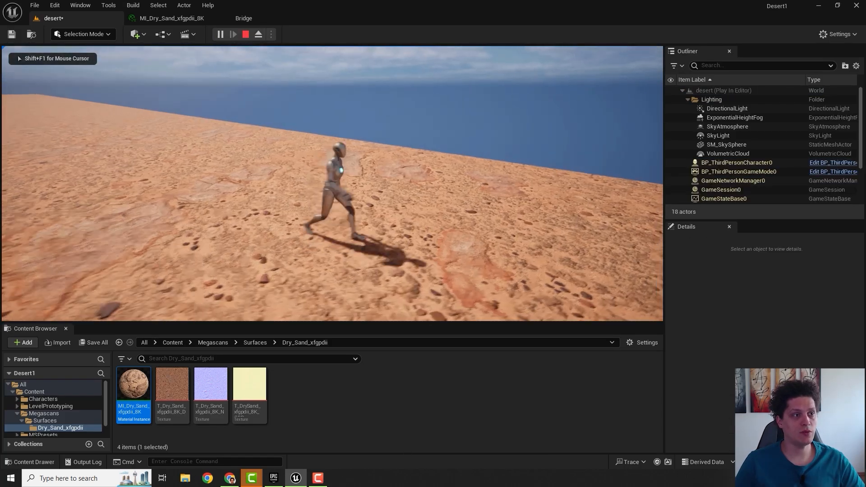
pyautogui.press('Escape')
# Frame an overview of the landscape, return to it with camera bookmark 1, and clear the landscape selection.
pyautogui.press('s')
pyautogui.moveTo(332, 183); pyautogui.dragTo(332, 201, button='right')
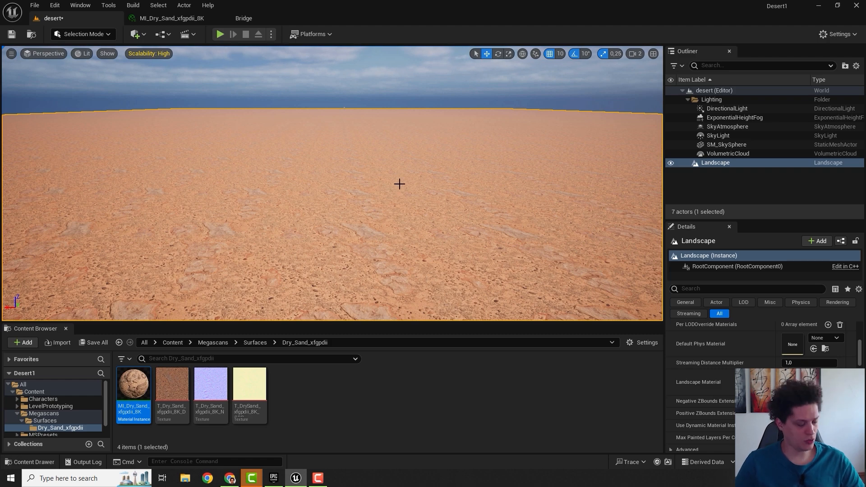
pyautogui.moveTo(410, 188)
pyautogui.mouseDown(button='right')
pyautogui.moveTo(408, 180)
pyautogui.moveTo(407, 248)
pyautogui.moveTo(408, 176)
pyautogui.mouseUp(button='right')
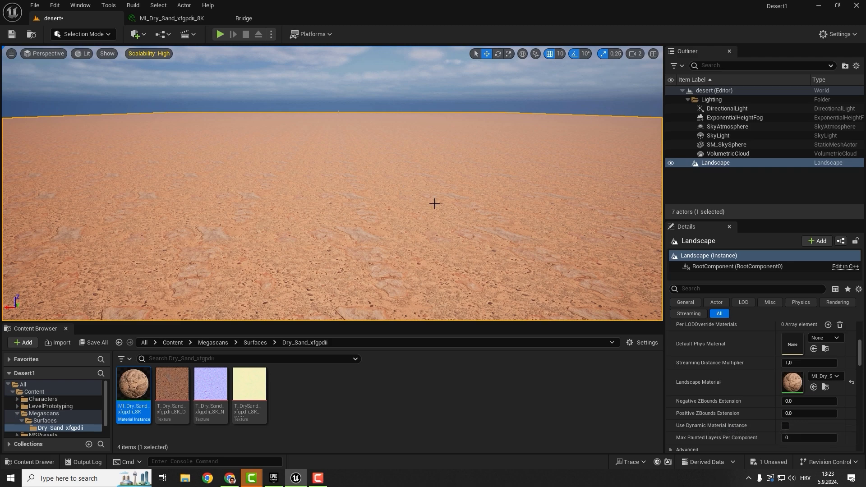
pyautogui.moveTo(426, 212); pyautogui.dragTo(426, 210, button='right')
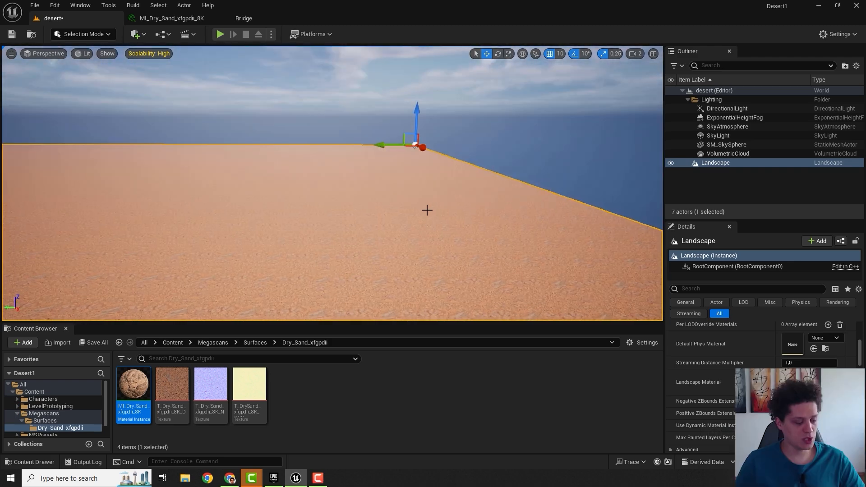
pyautogui.press('1')
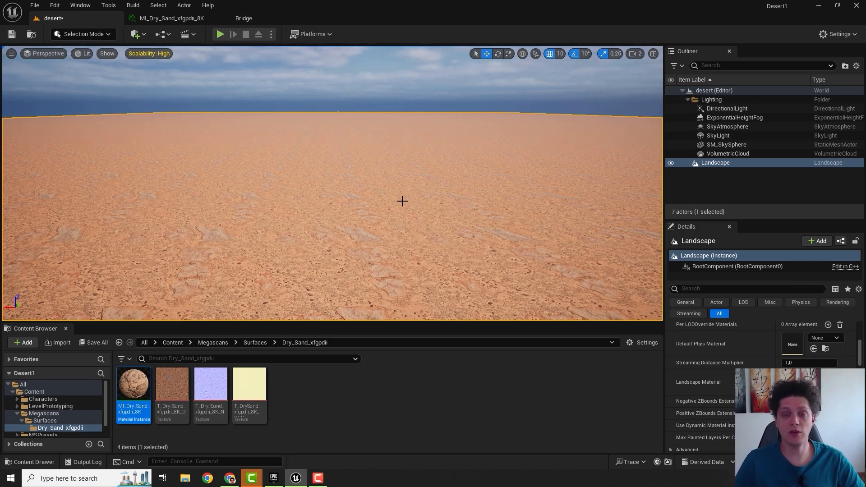
pyautogui.press('Escape')
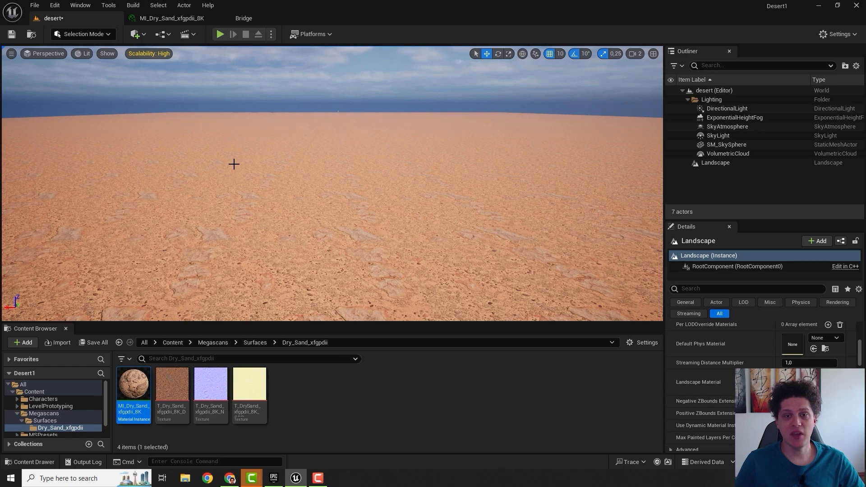
# Switch to Landscape mode and activate the Splines tool for managing the landscape.
pyautogui.click(77, 34)
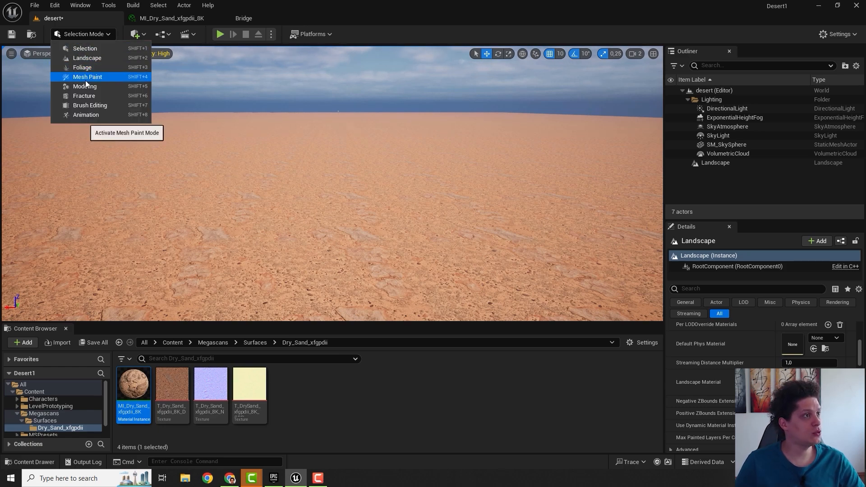
pyautogui.click(92, 57)
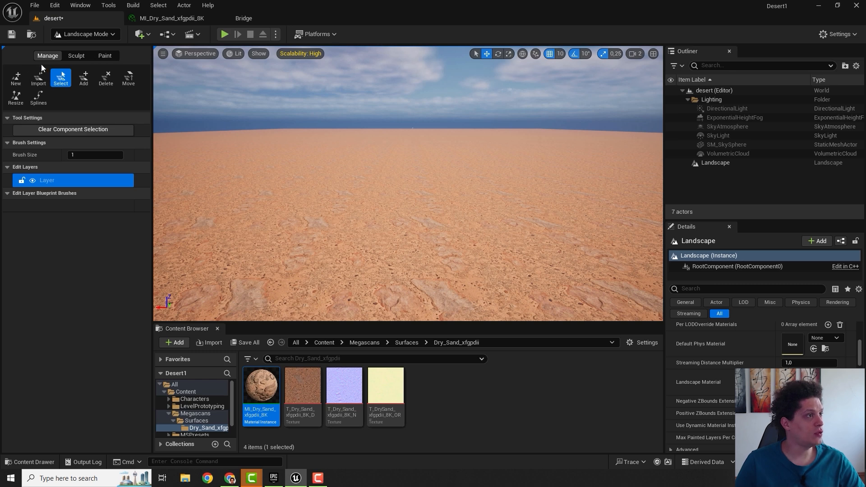
pyautogui.click(42, 101)
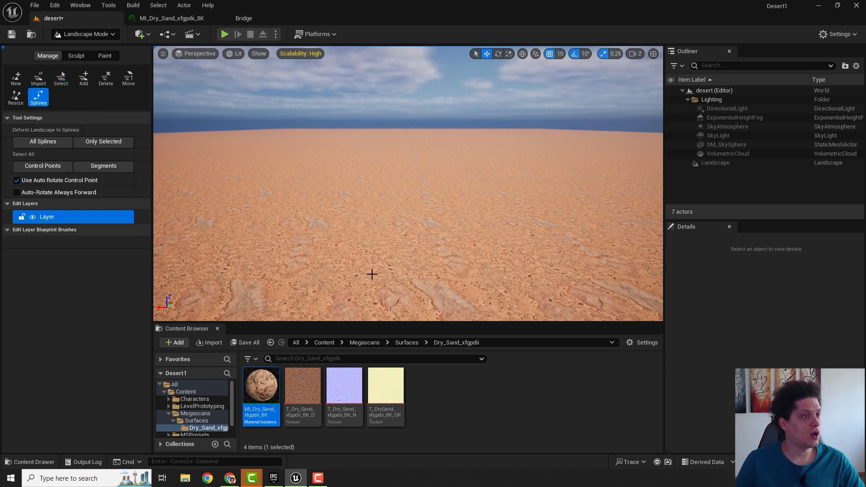
pyautogui.press('s')
pyautogui.moveTo(405, 225)
pyautogui.mouseDown(button='right')
pyautogui.moveTo(405, 234)
pyautogui.moveTo(405, 214)
pyautogui.mouseUp(button='right')
pyautogui.press('w')
pyautogui.press('w')
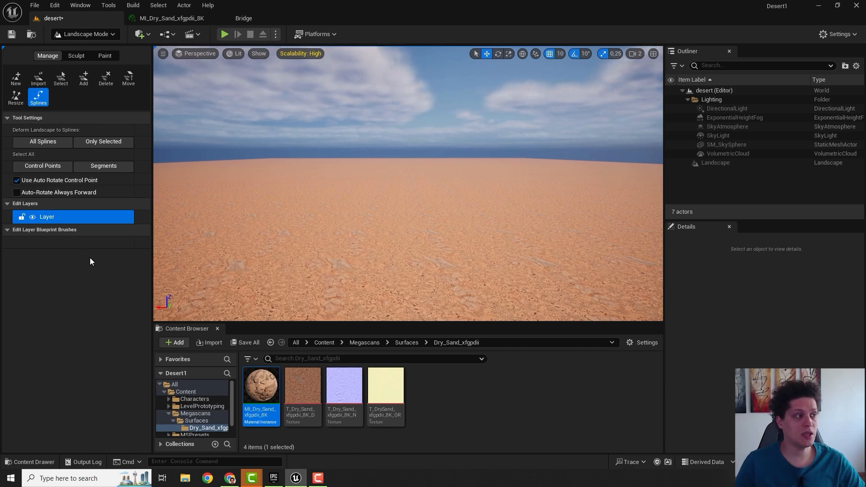
# Create a new landscape edit layer and name it Road.
pyautogui.rightClick(75, 216)
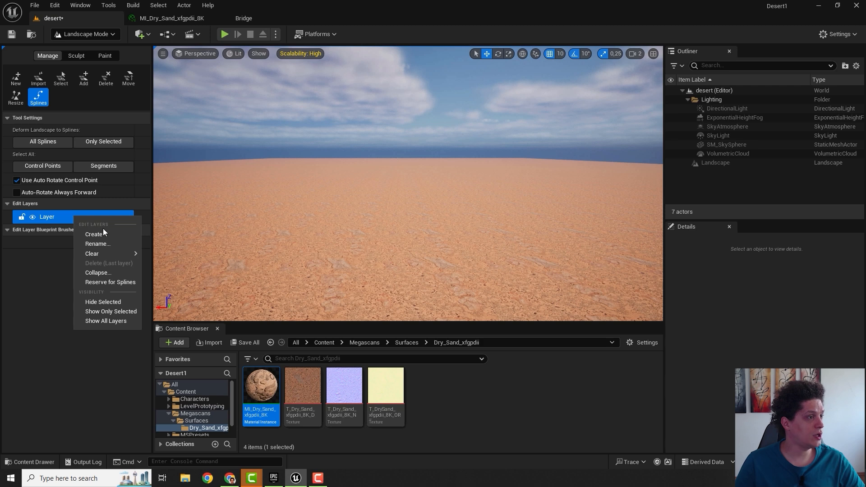
pyautogui.click(103, 232)
pyautogui.rightClick(55, 218)
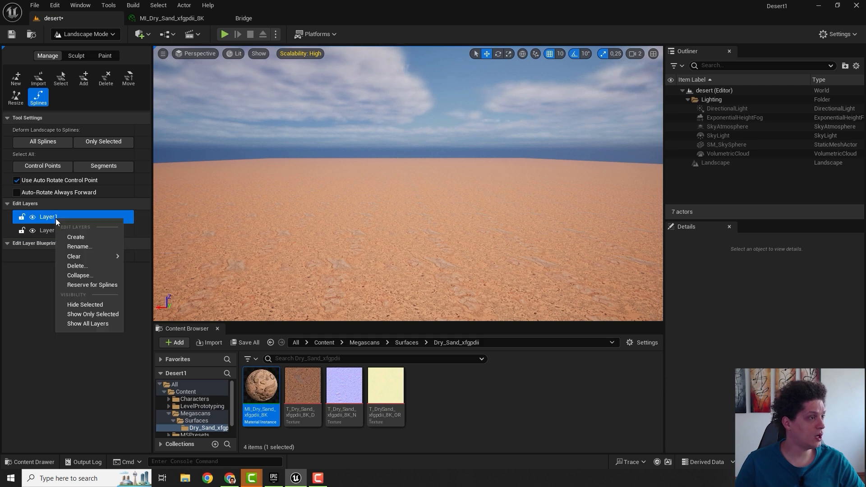
pyautogui.click(86, 247)
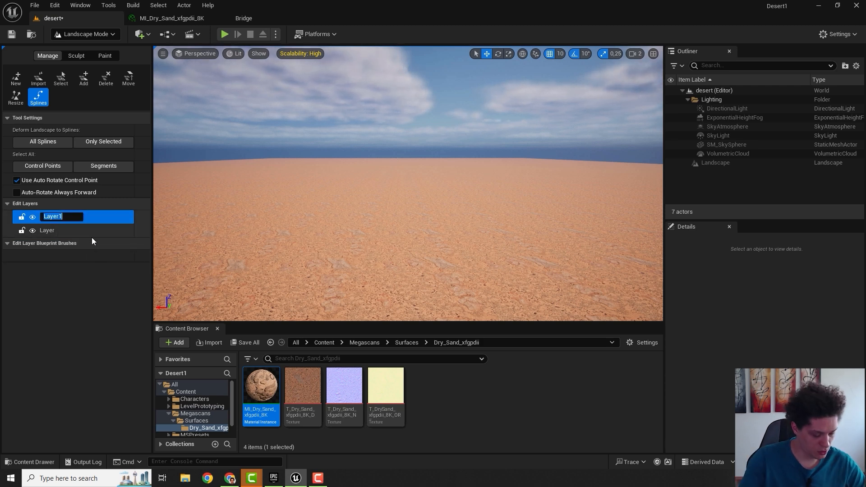
pyautogui.write('Road')
pyautogui.press('Return')
# Rename the original landscape edit layer as Env and lock it.
pyautogui.click(68, 230)
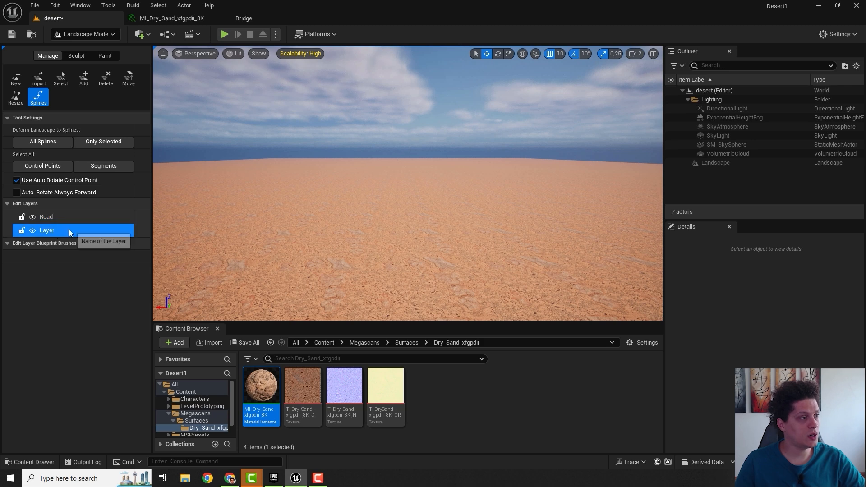
pyautogui.press('F2')
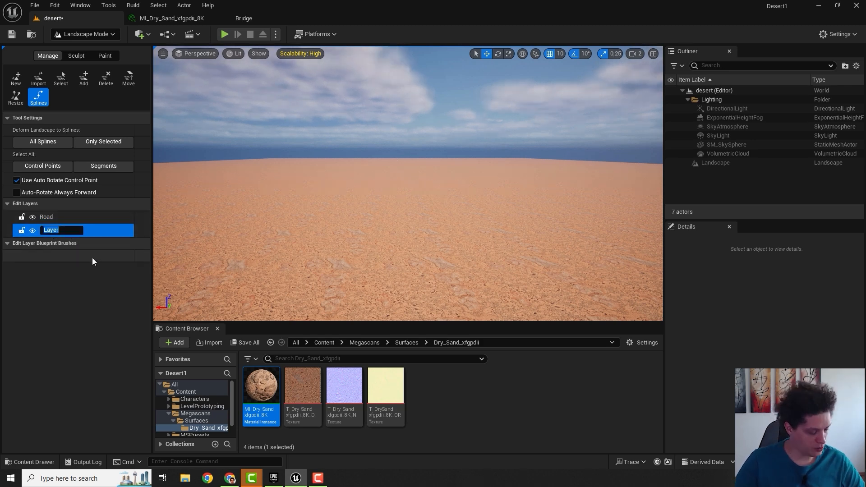
pyautogui.write('Env')
pyautogui.press('Return')
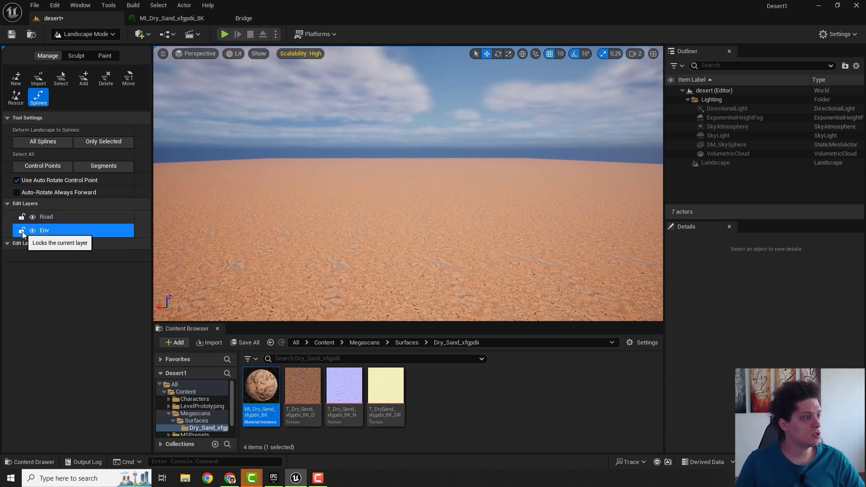
pyautogui.click(23, 232)
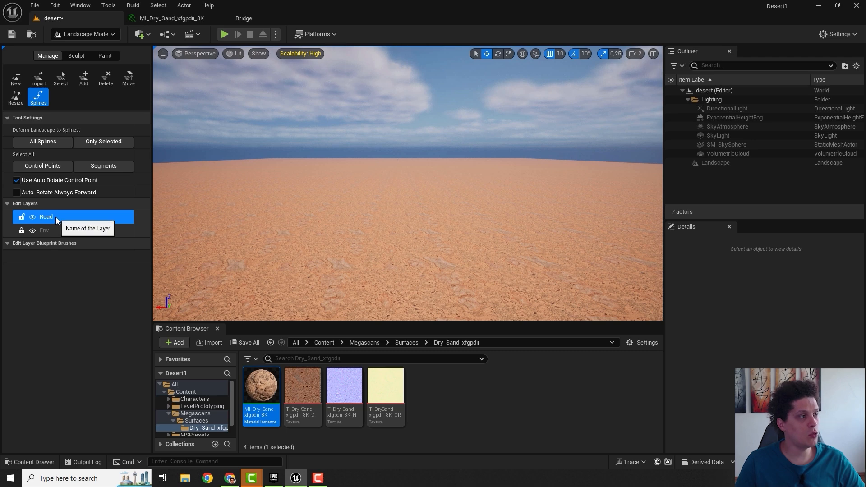
# Reserve the Road edit layer for landscape splines and accept clearing its content.
pyautogui.rightClick(56, 217)
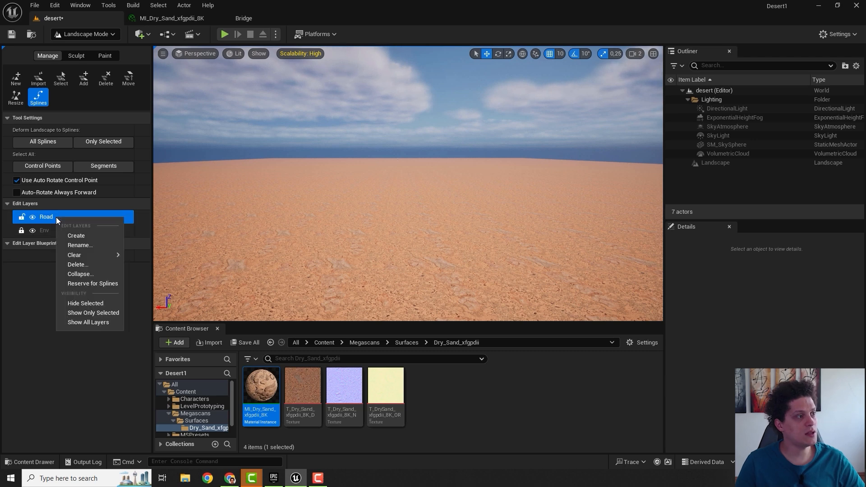
pyautogui.click(88, 284)
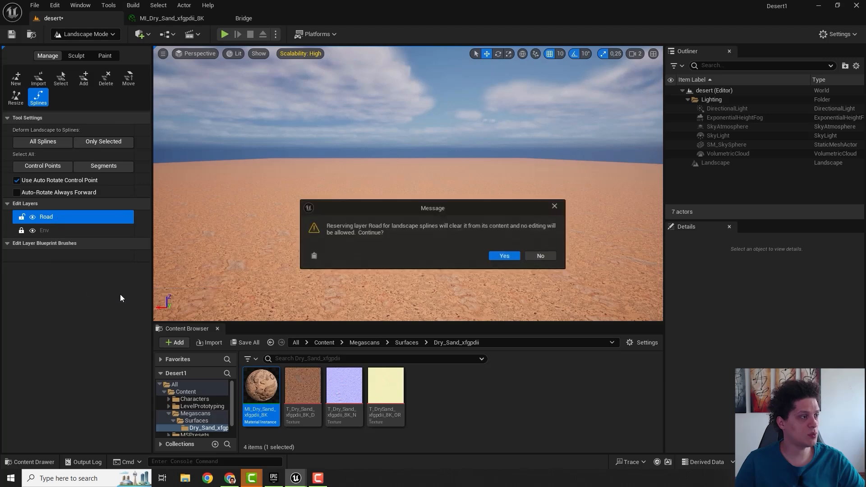
pyautogui.click(504, 256)
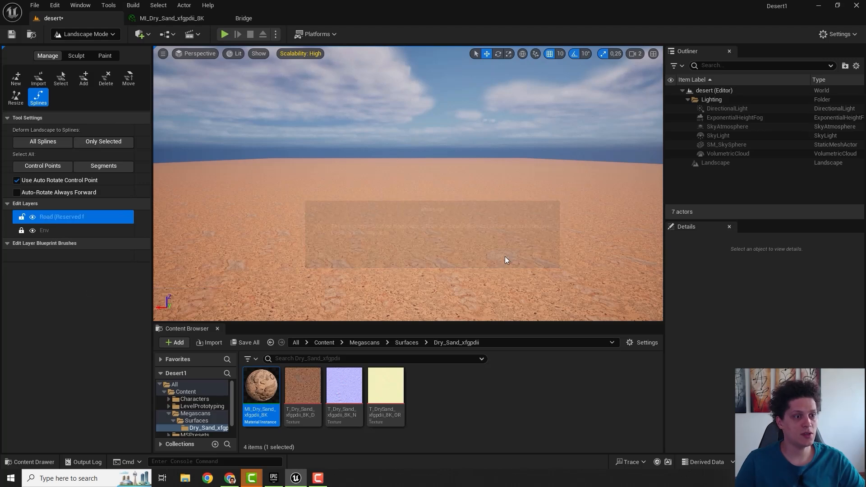
# Start the road spline at the near edge of the landscape, placing its first control points inward from that edge.
pyautogui.moveTo(465, 233); pyautogui.dragTo(446, 268, button='right')
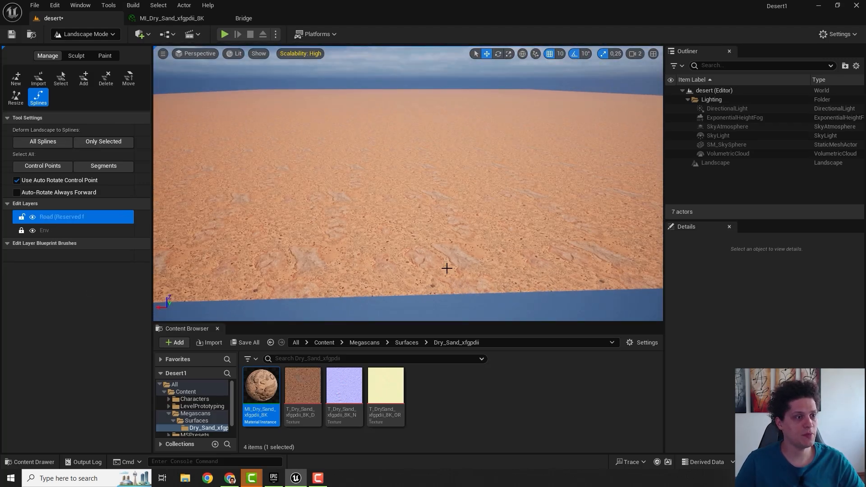
pyautogui.keyDown('ctrl'); pyautogui.click(412, 248); pyautogui.keyUp('ctrl')
pyautogui.moveTo(408, 217)
pyautogui.mouseDown(button='right')
pyautogui.moveTo(545, 213)
pyautogui.moveTo(408, 214)
pyautogui.mouseUp(button='right')
pyautogui.moveTo(461, 238); pyautogui.dragTo(555, 262, button='right')
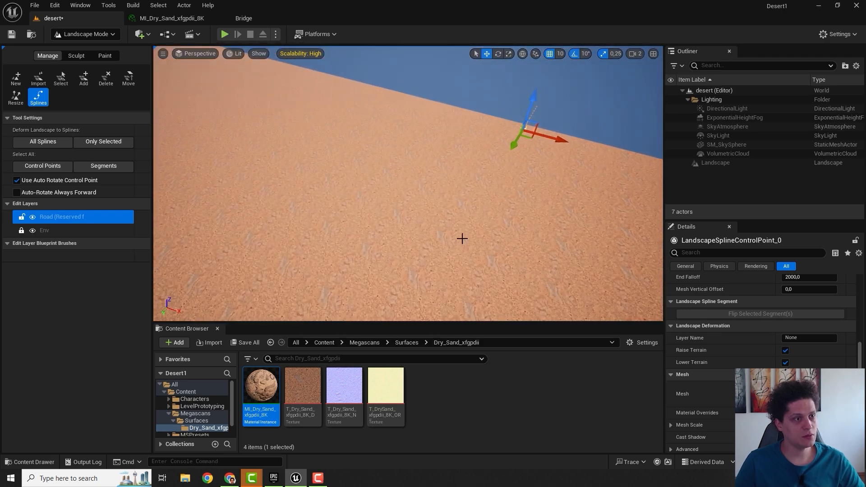
pyautogui.keyDown('ctrl'); pyautogui.click(421, 269); pyautogui.keyUp('ctrl')
pyautogui.moveTo(528, 207); pyautogui.dragTo(452, 201, button='right')
pyautogui.scroll(1, 441, 248)
pyautogui.scroll(1, 401, 254)
# Extend the spline from its third control point across the landscape with five more control points toward the far edge.
pyautogui.click(349, 190)
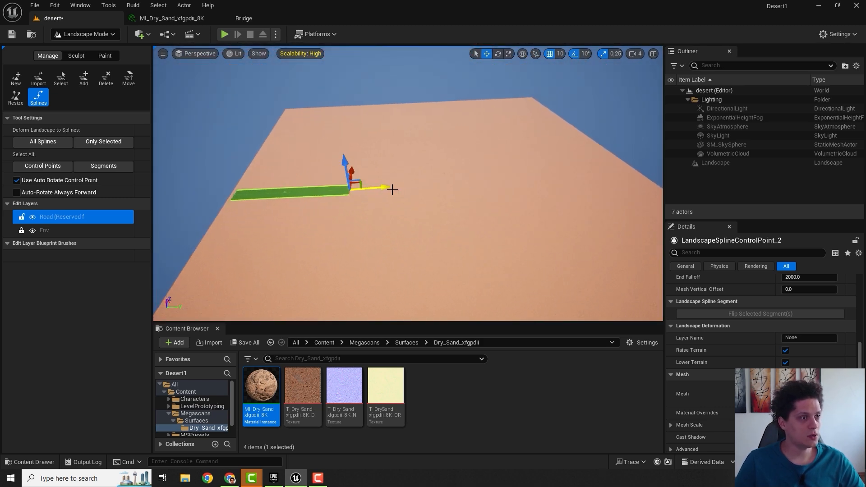
pyautogui.keyDown('ctrl'); pyautogui.click(397, 189); pyautogui.keyUp('ctrl')
pyautogui.keyDown('ctrl'); pyautogui.click(458, 183); pyautogui.keyUp('ctrl')
pyautogui.keyDown('ctrl'); pyautogui.click(513, 183); pyautogui.keyUp('ctrl')
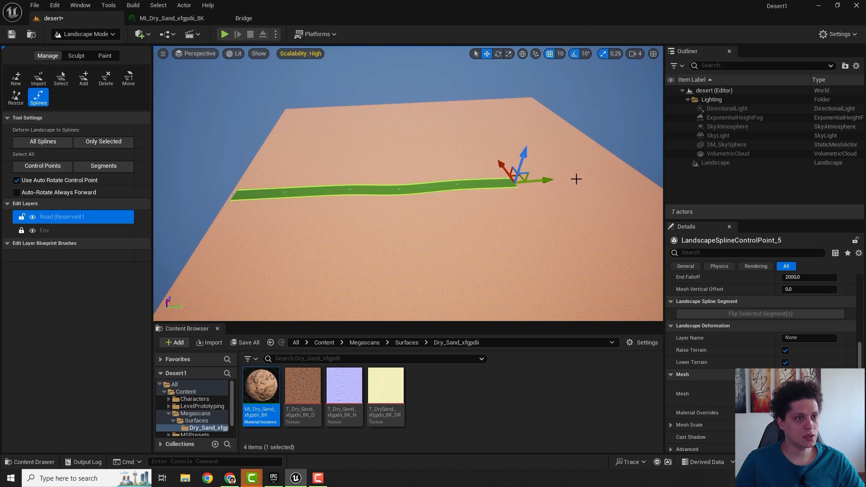
pyautogui.keyDown('ctrl'); pyautogui.click(576, 176); pyautogui.keyUp('ctrl')
pyautogui.keyDown('ctrl'); pyautogui.click(617, 171); pyautogui.keyUp('ctrl')
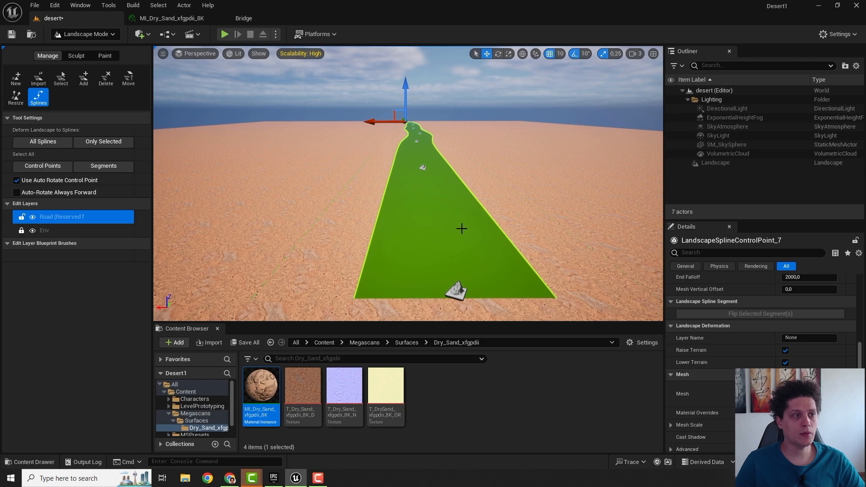
# Shift the spline's second control point sideways to bend the start of the road.
pyautogui.moveTo(408, 184); pyautogui.dragTo(408, 253, button='right')
pyautogui.press('w')
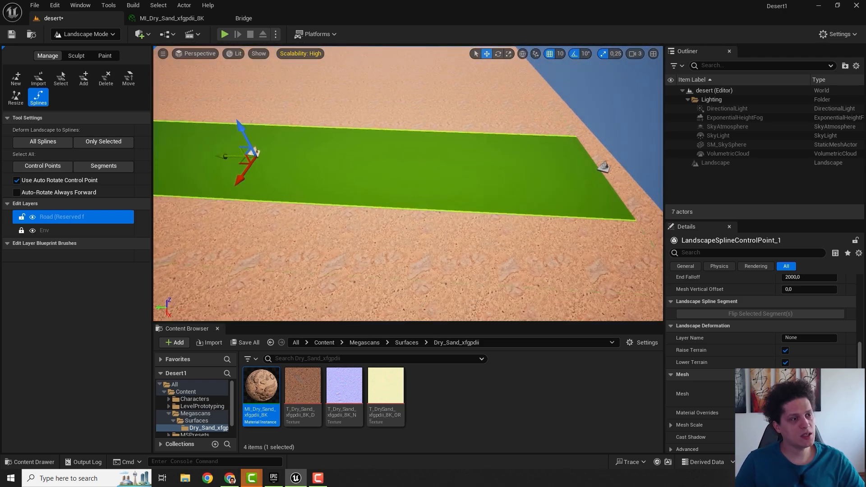
pyautogui.moveTo(513, 176); pyautogui.dragTo(542, 177, button='right')
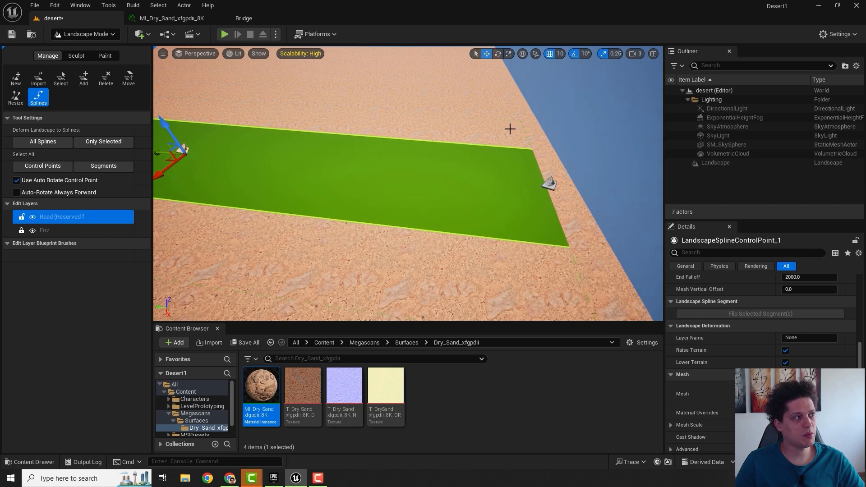
pyautogui.moveTo(510, 129); pyautogui.dragTo(482, 129, button='right')
pyautogui.click(419, 210)
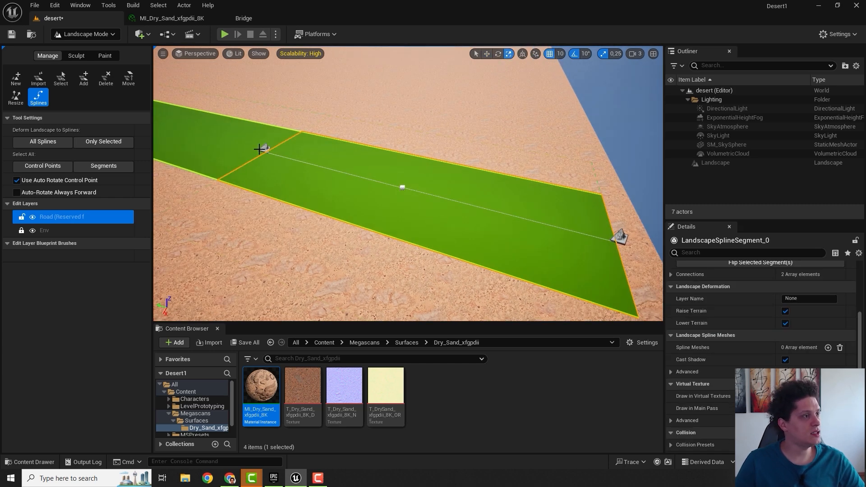
pyautogui.click(621, 237)
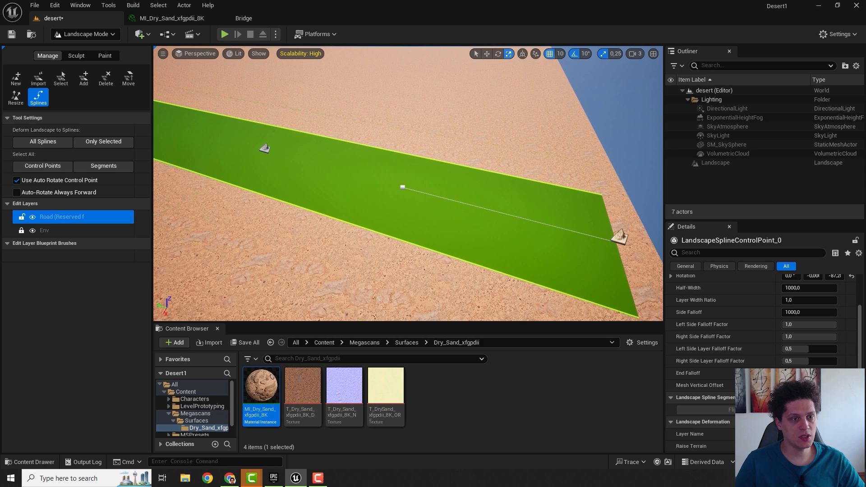
pyautogui.click(265, 148)
pyautogui.press('w')
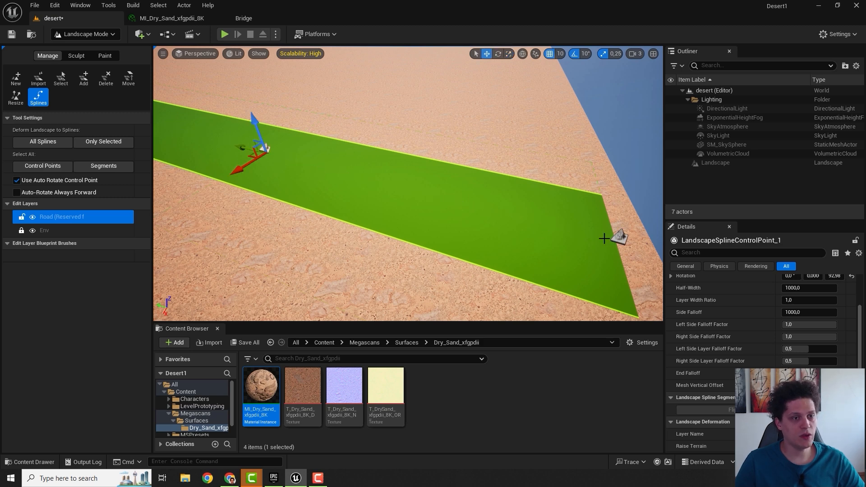
pyautogui.click(619, 238)
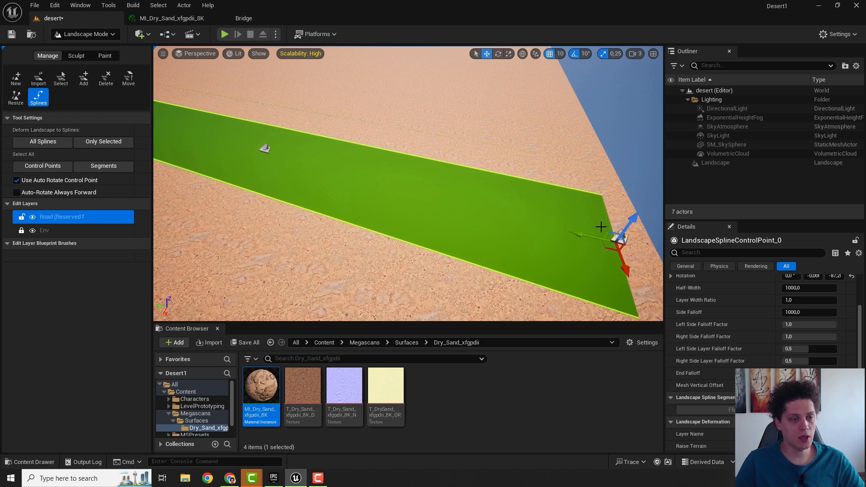
pyautogui.click(263, 147)
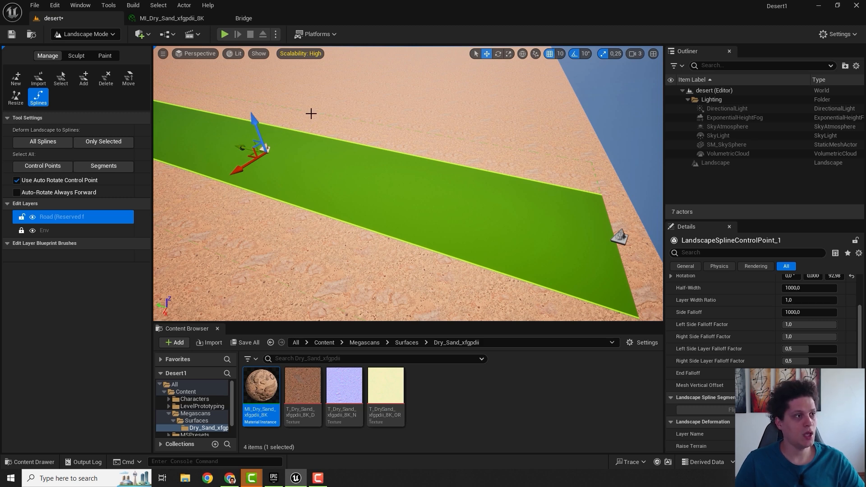
pyautogui.moveTo(236, 172); pyautogui.dragTo(282, 140)
# Offset the third and fourth control points to opposite sides to continue the road's curves.
pyautogui.moveTo(282, 140); pyautogui.dragTo(354, 198, button='right')
pyautogui.click(355, 202)
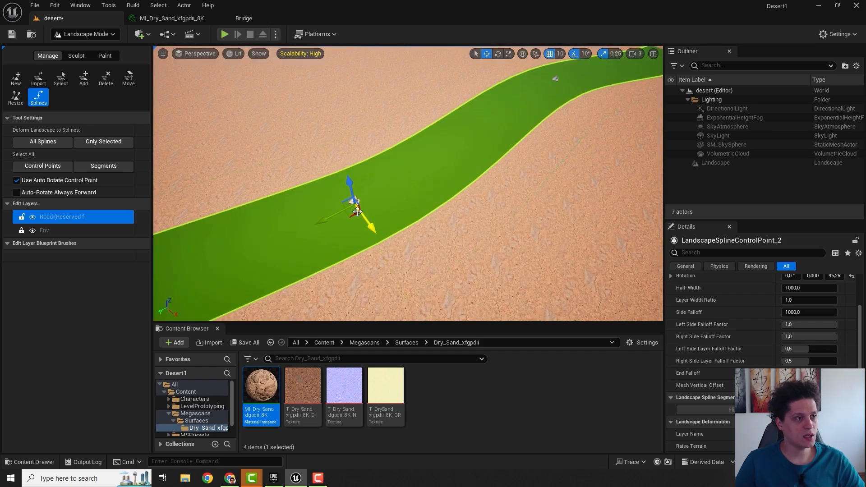
pyautogui.moveTo(367, 221); pyautogui.dragTo(398, 266)
pyautogui.moveTo(415, 190); pyautogui.dragTo(393, 189, button='right')
pyautogui.click(360, 157)
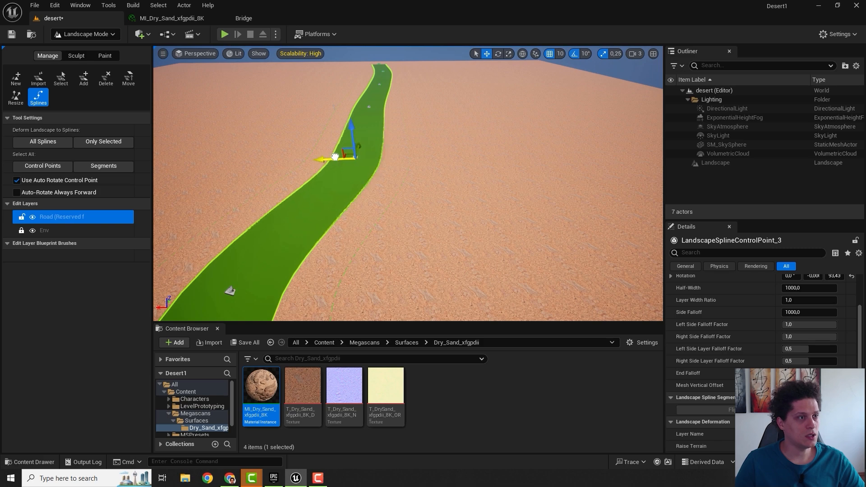
pyautogui.moveTo(329, 158); pyautogui.dragTo(374, 161)
# Offset the fifth, sixth and seventh control points to alternating sides so the far part of the road winds.
pyautogui.click(369, 106)
pyautogui.moveTo(334, 108); pyautogui.dragTo(317, 109)
pyautogui.press('w')
pyautogui.moveTo(317, 109); pyautogui.dragTo(325, 110, button='right')
pyautogui.click(375, 162)
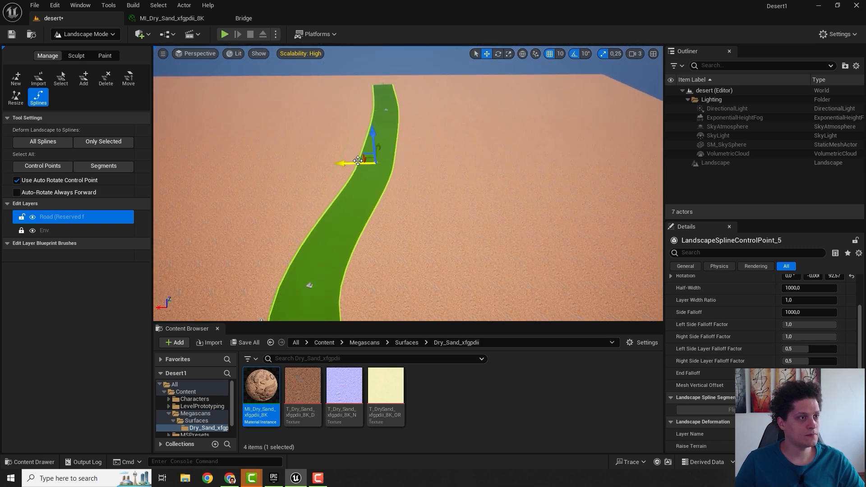
pyautogui.moveTo(344, 163); pyautogui.dragTo(377, 163)
pyautogui.click(386, 109)
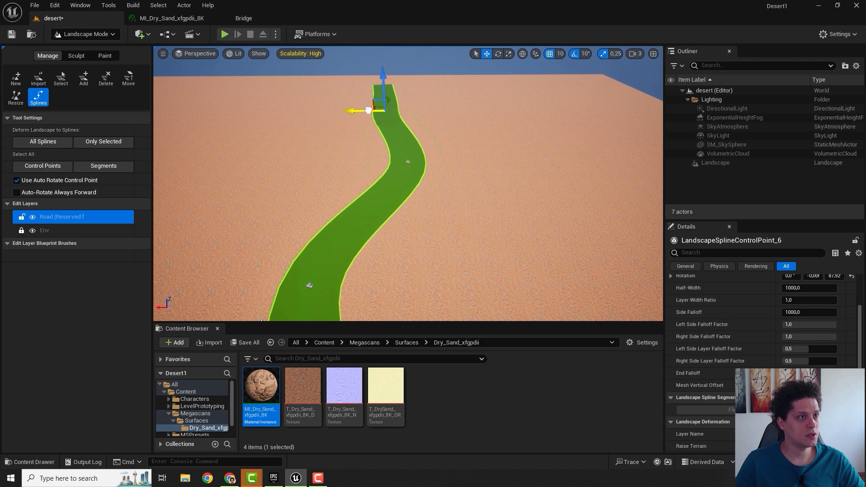
pyautogui.moveTo(368, 110)
pyautogui.mouseDown()
pyautogui.moveTo(343, 112)
pyautogui.moveTo(353, 112)
pyautogui.mouseUp()
# Move the last control point out toward the far edge of the landscape and rotate it to align the road's end.
pyautogui.click(386, 84)
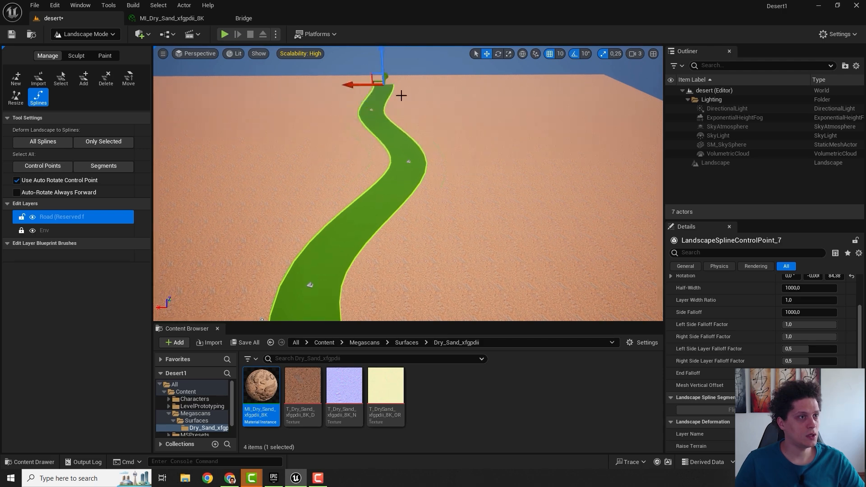
pyautogui.moveTo(400, 93); pyautogui.dragTo(324, 95, button='right')
pyautogui.moveTo(463, 124); pyautogui.dragTo(600, 155)
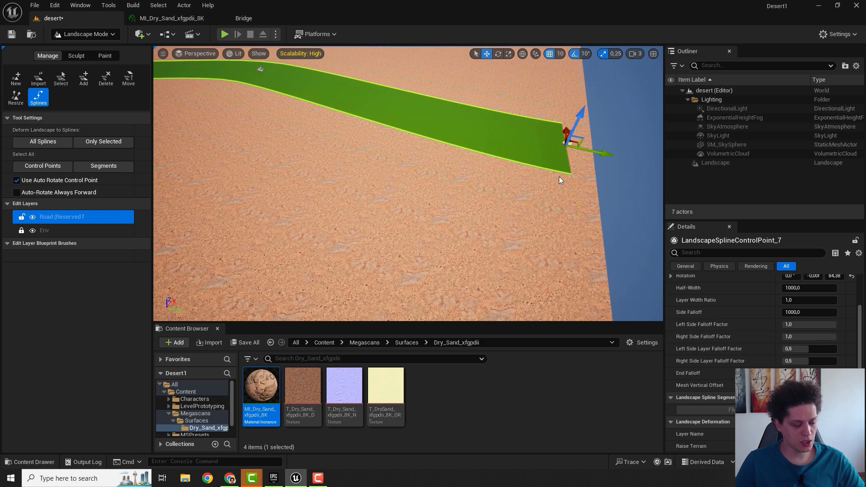
pyautogui.press('e')
pyautogui.moveTo(558, 177); pyautogui.dragTo(567, 137)
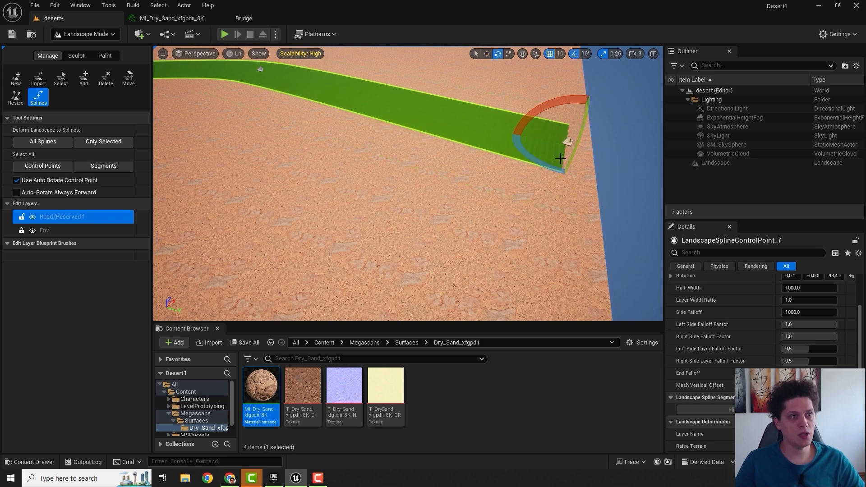
pyautogui.moveTo(531, 161); pyautogui.dragTo(565, 124)
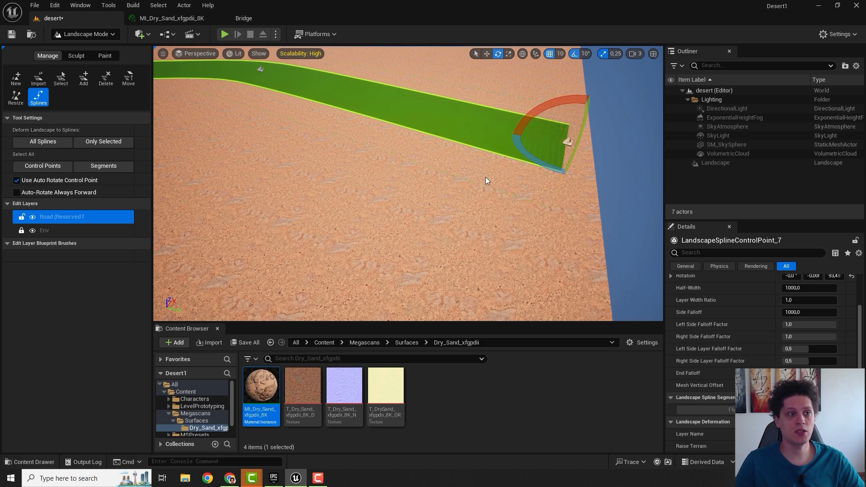
# Select all spline control points and raise them together slightly so the road sits above the surrounding sand.
pyautogui.press('w')
pyautogui.moveTo(491, 176); pyautogui.dragTo(390, 139, button='right')
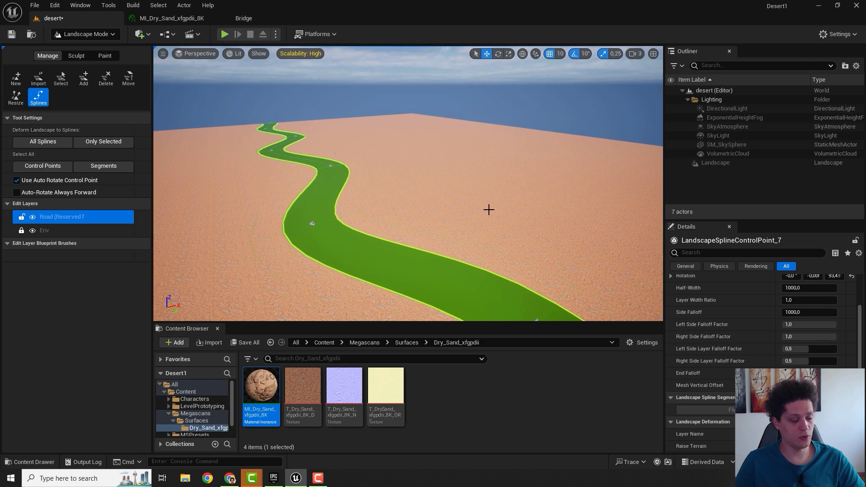
pyautogui.press('1')
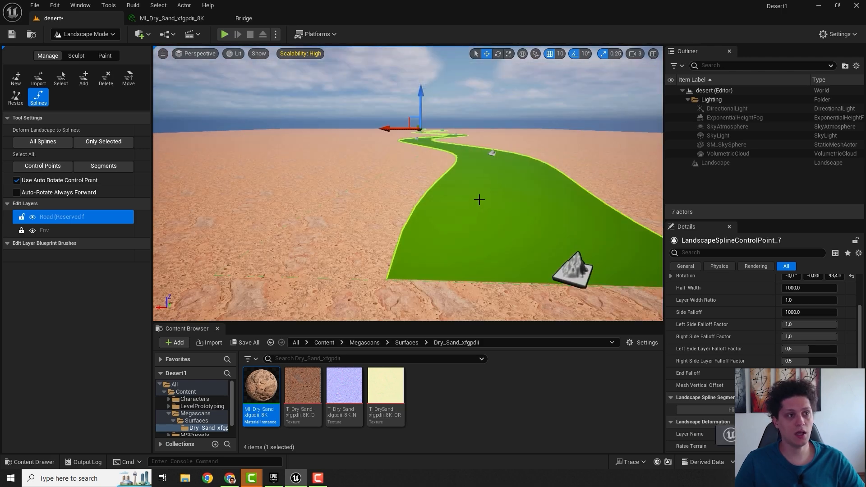
pyautogui.moveTo(480, 199); pyautogui.dragTo(491, 237, button='right')
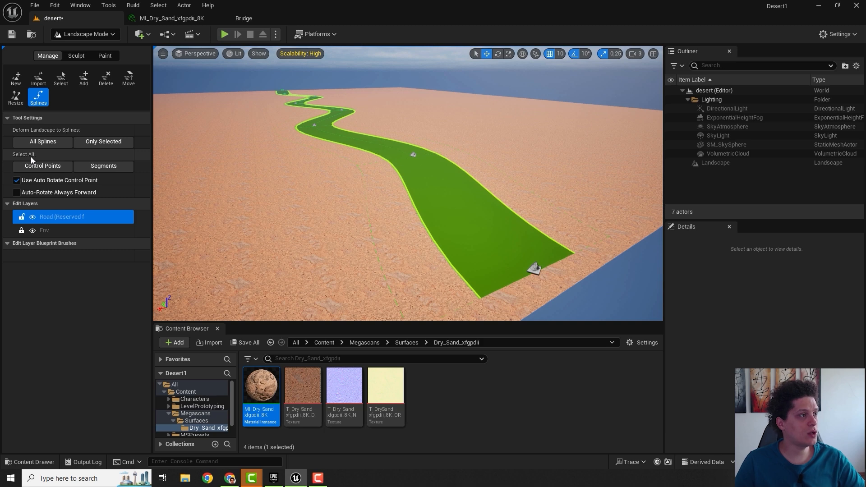
pyautogui.click(46, 166)
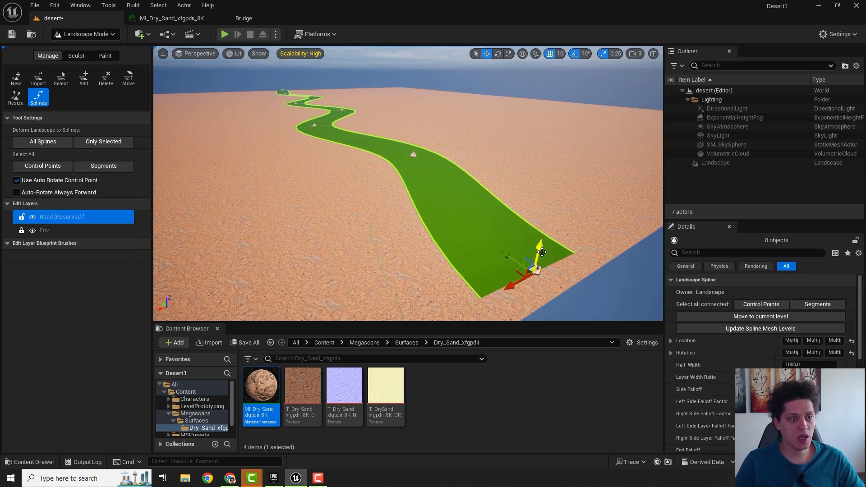
pyautogui.moveTo(541, 251); pyautogui.dragTo(540, 234)
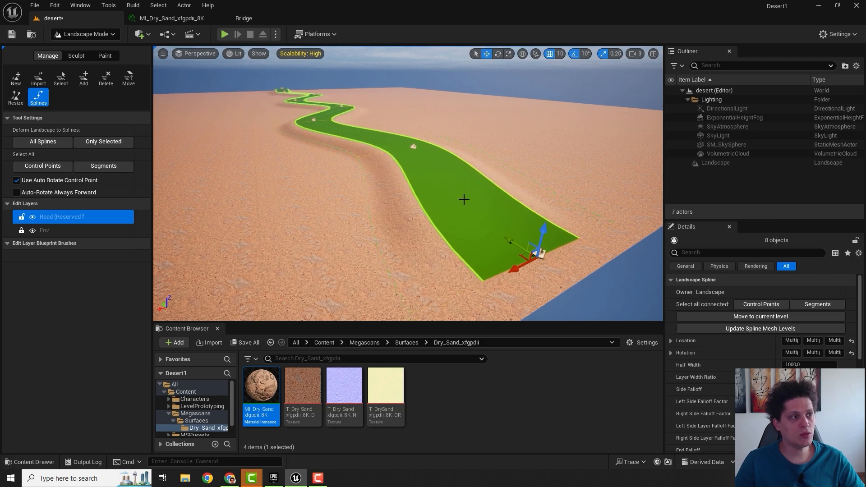
pyautogui.press('w')
pyautogui.moveTo(464, 199); pyautogui.dragTo(443, 235, button='right')
pyautogui.press('s')
pyautogui.press('a')
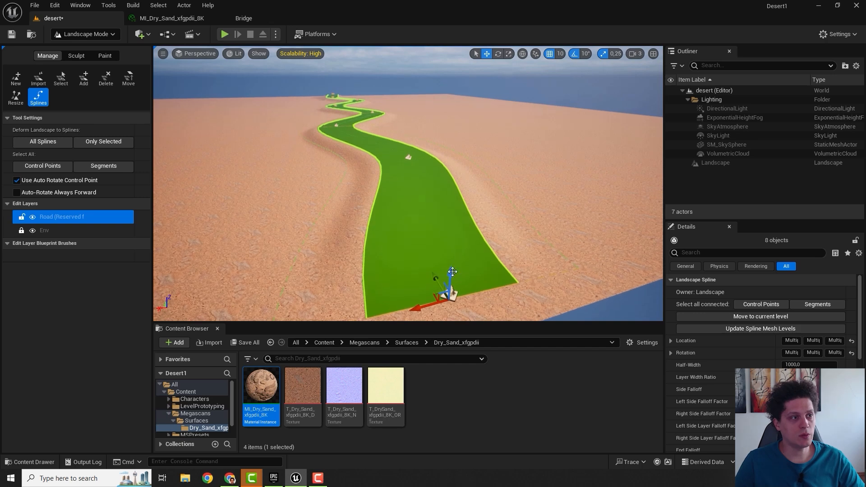
pyautogui.moveTo(452, 272)
pyautogui.mouseDown()
pyautogui.moveTo(451, 247)
pyautogui.moveTo(451, 269)
pyautogui.mouseUp()
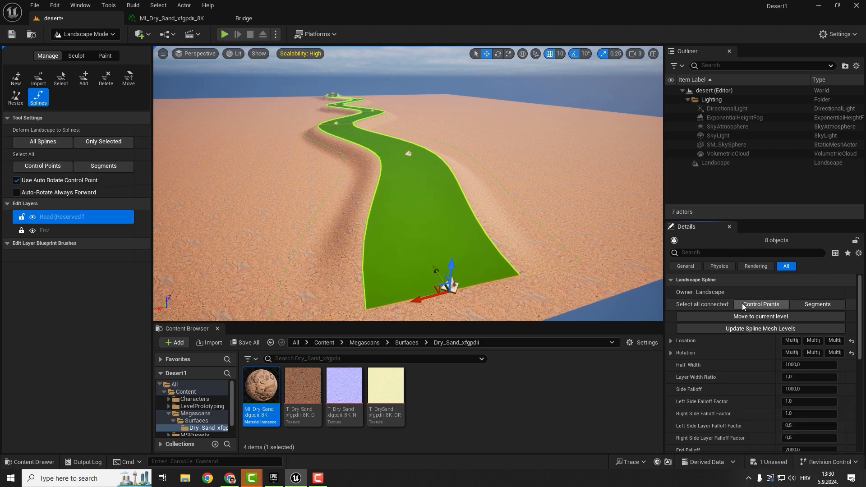
# Set the half-width of all selected road control points to 500 and save the level.
pyautogui.click(809, 365)
pyautogui.write('5')
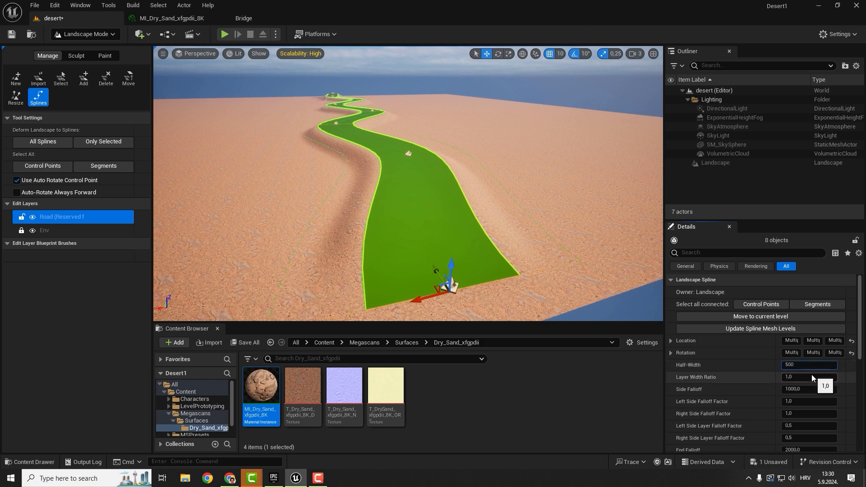
pyautogui.write('00')
pyautogui.press('Return')
pyautogui.click(534, 201)
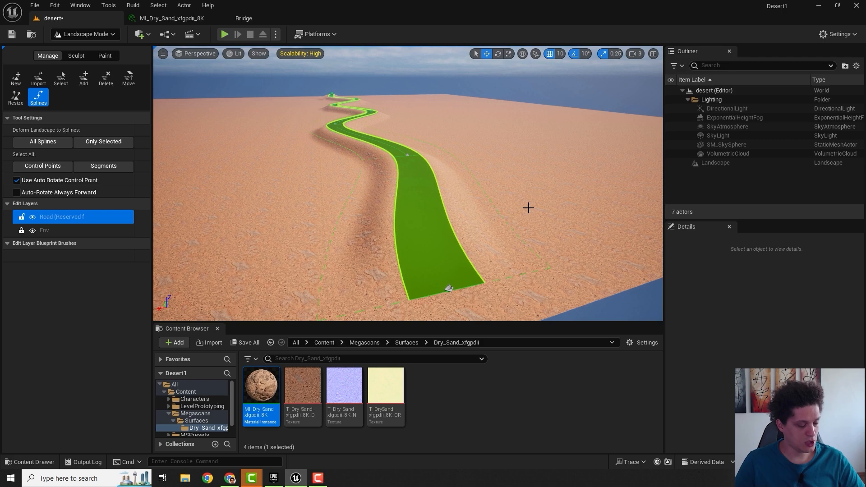
pyautogui.hotkey('ctrl', 's')
# Switch to selection mode, start playing from a spot beside the road, and run the character around to examine the raised road.
pyautogui.click(87, 36)
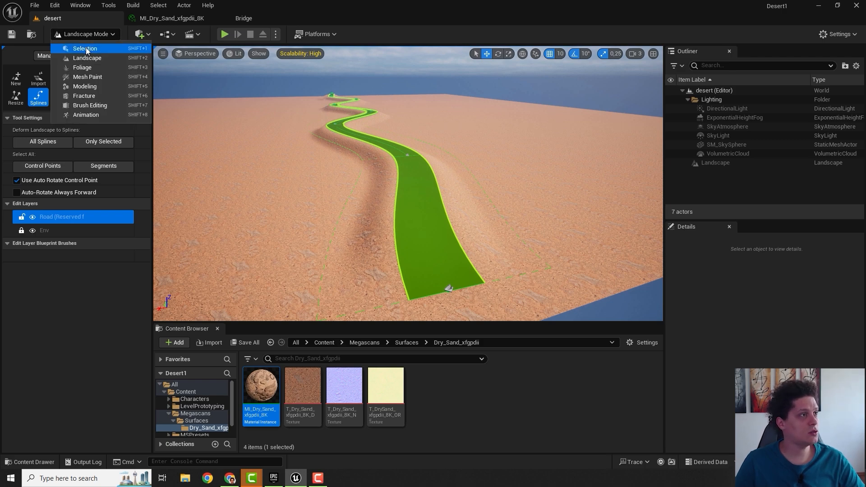
pyautogui.click(87, 51)
pyautogui.rightClick(350, 253)
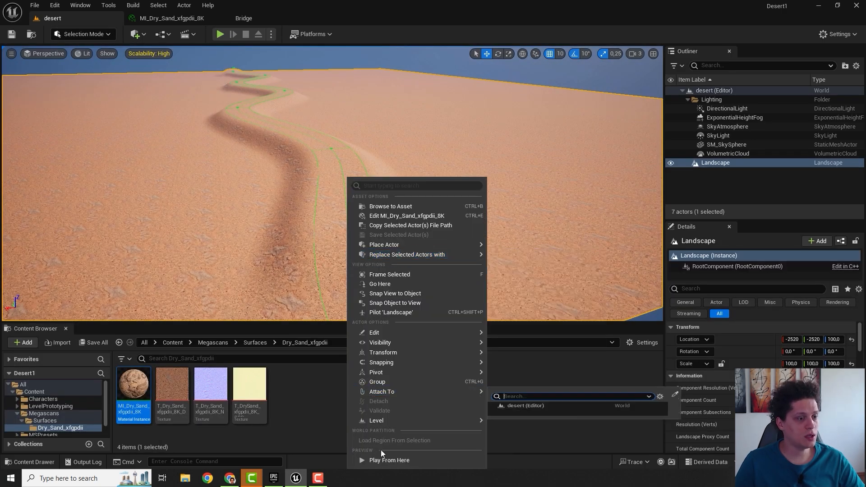
pyautogui.click(370, 458)
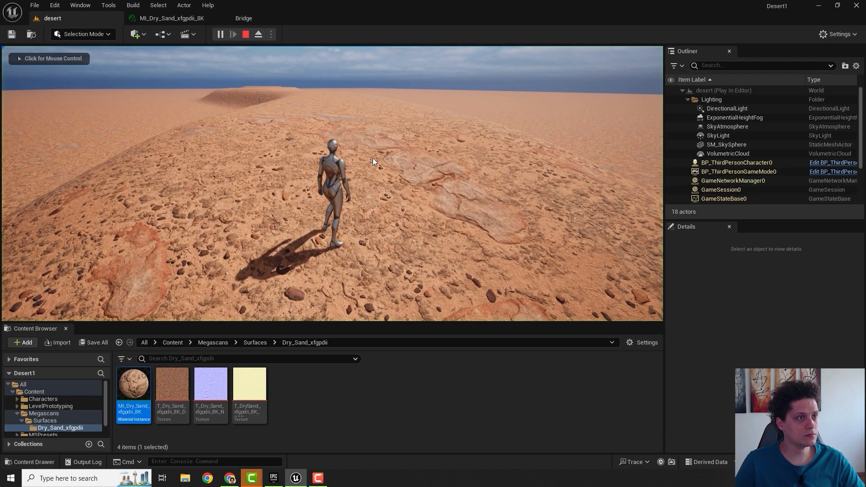
pyautogui.click(372, 158)
pyautogui.press('w')
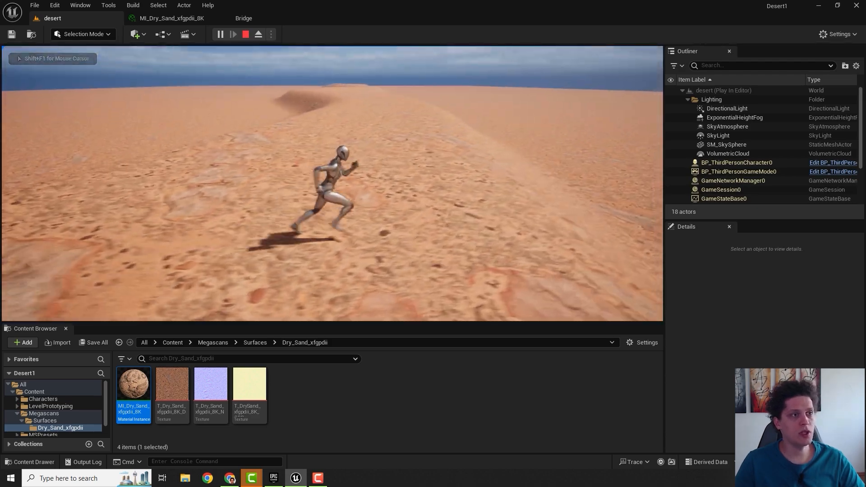
pyautogui.press('a')
pyautogui.press('d')
pyautogui.press('a')
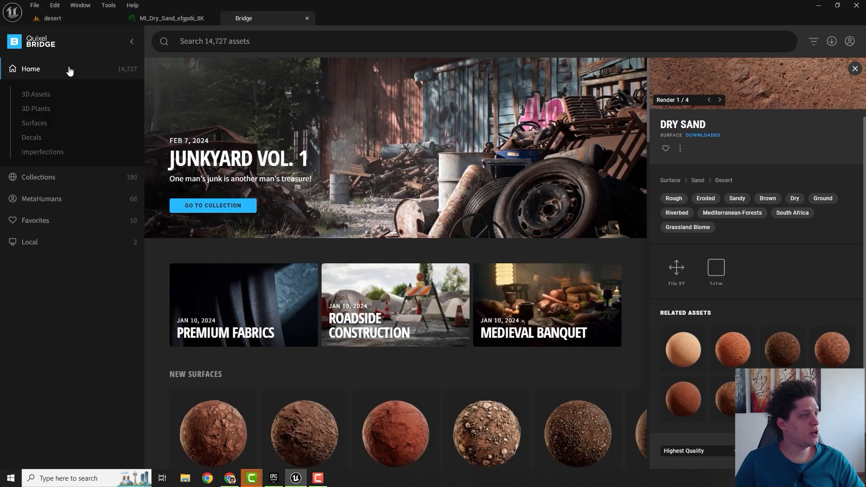
# Switch to Quixel Bridge, open the Canyons of Utah collection under natural environments, and look through its cliffs and rock formations.
pyautogui.click(27, 176)
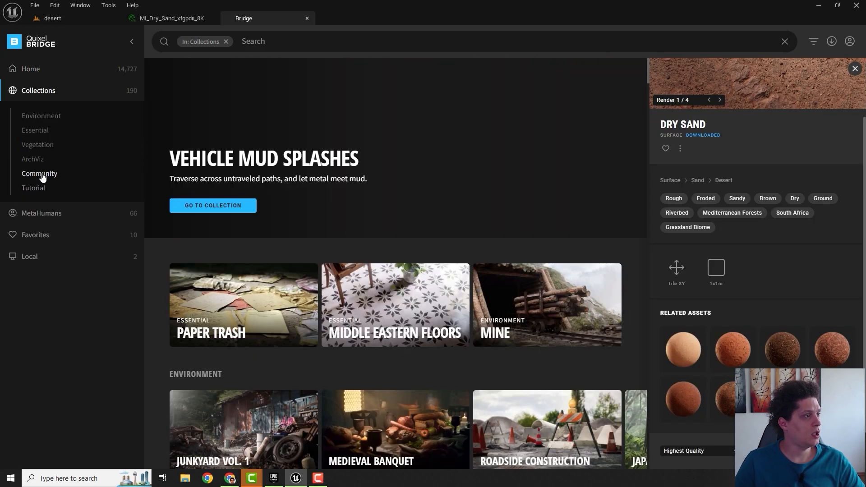
pyautogui.click(40, 118)
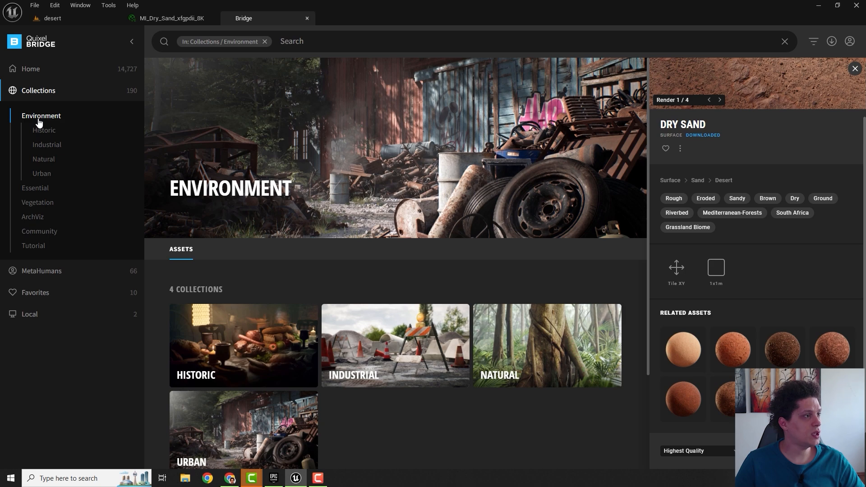
pyautogui.click(49, 160)
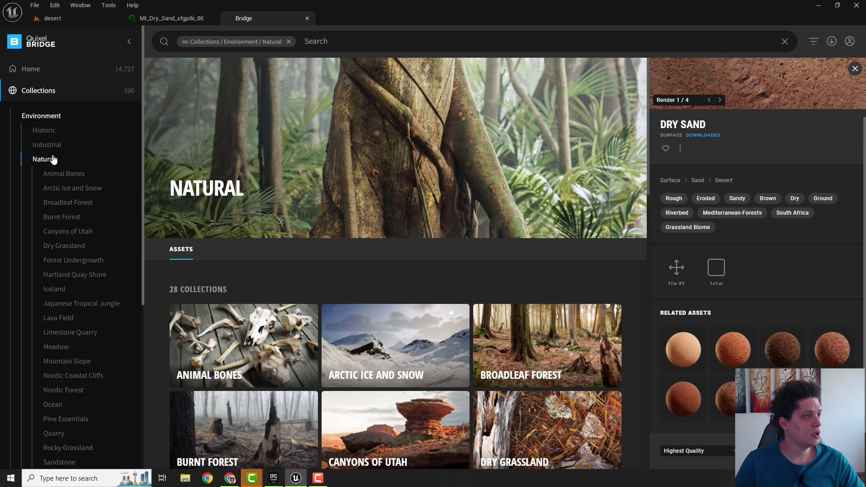
pyautogui.click(59, 231)
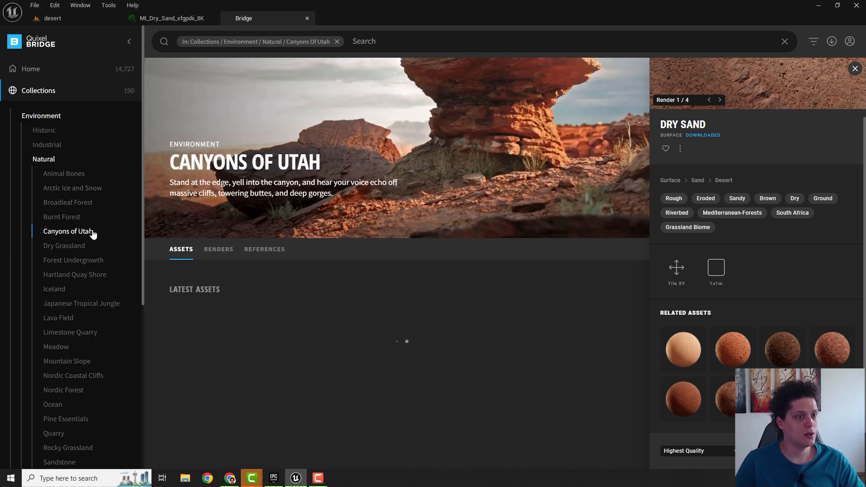
pyautogui.scroll(-4, 352, 273)
pyautogui.scroll(-2, 352, 276)
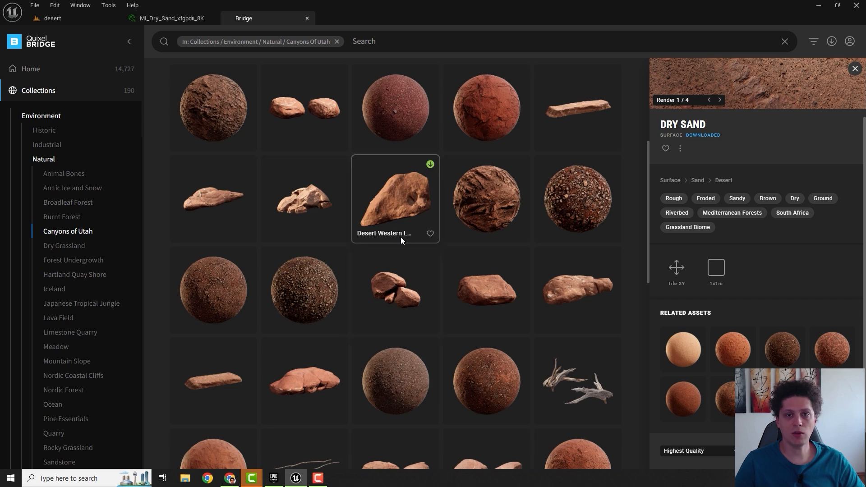
pyautogui.scroll(-4, 400, 237)
pyautogui.scroll(-8, 421, 202)
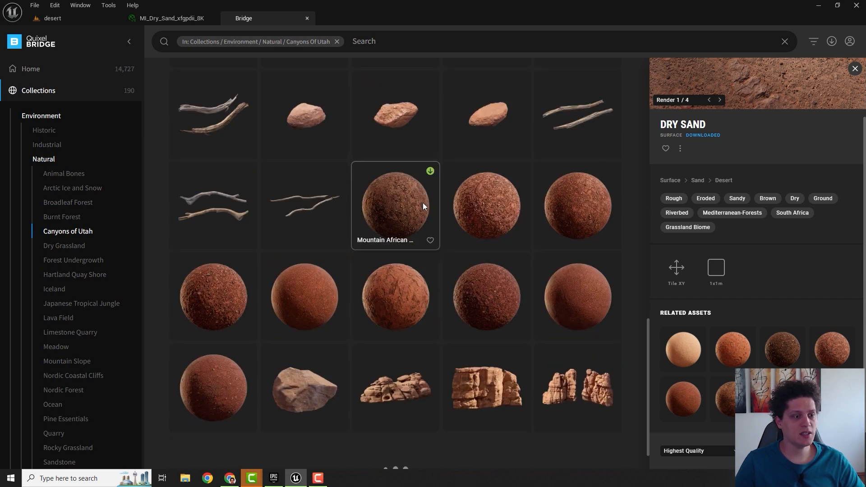
pyautogui.scroll(-2, 401, 258)
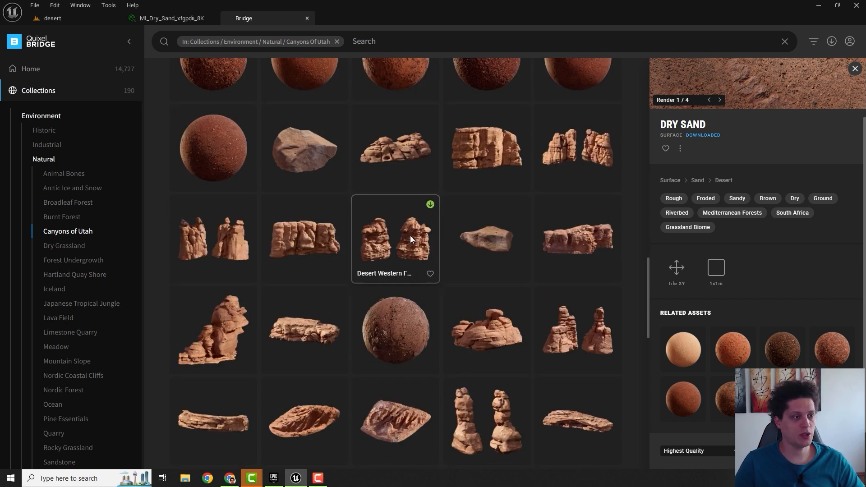
# Inspect Desert Western Cliff Layered XL 14 and Desert Western Formation Layered XL 03, choosing Nanite as the download quality.
pyautogui.click(481, 145)
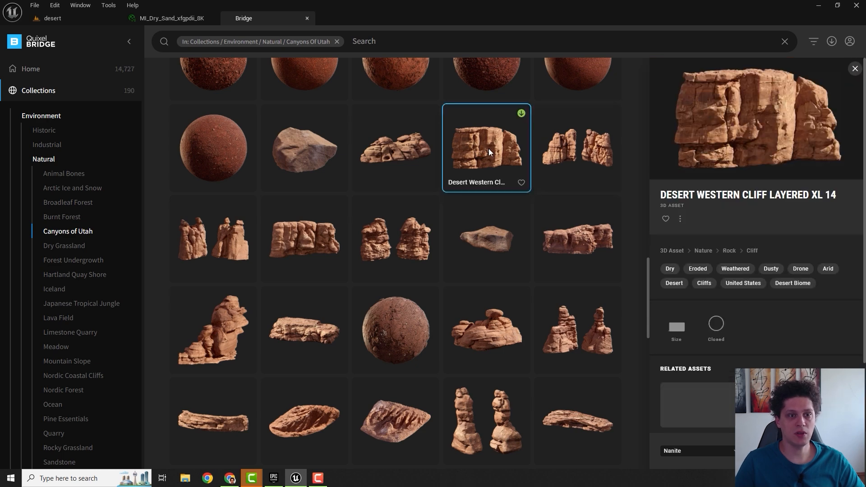
pyautogui.click(571, 136)
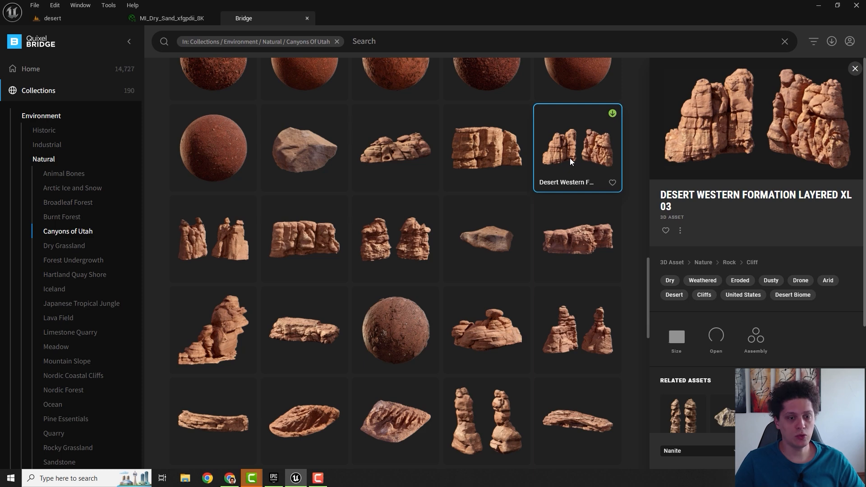
pyautogui.click(733, 452)
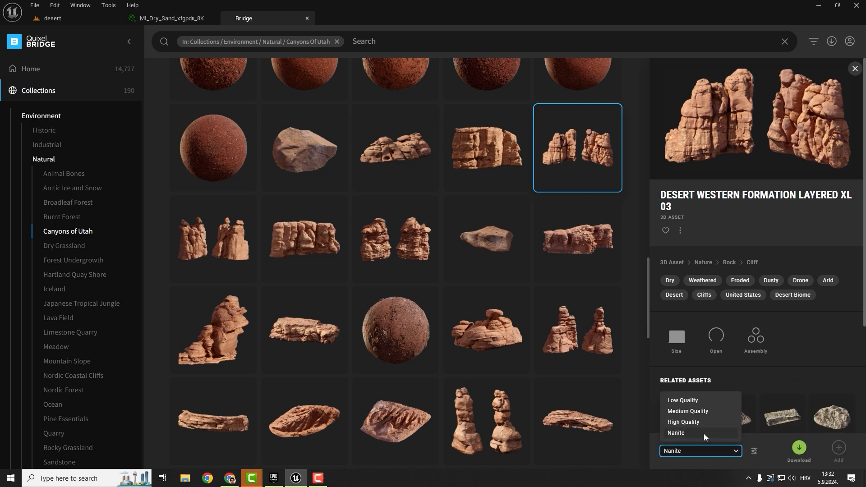
pyautogui.click(689, 432)
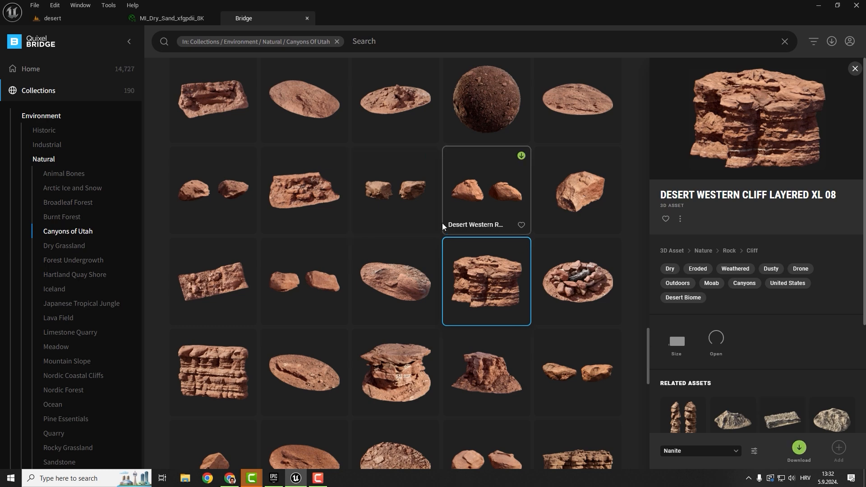
# Place the Desert Western Cliff Layered XL 08 asset on the sand beside the road.
pyautogui.moveTo(487, 268); pyautogui.dragTo(121, 193)
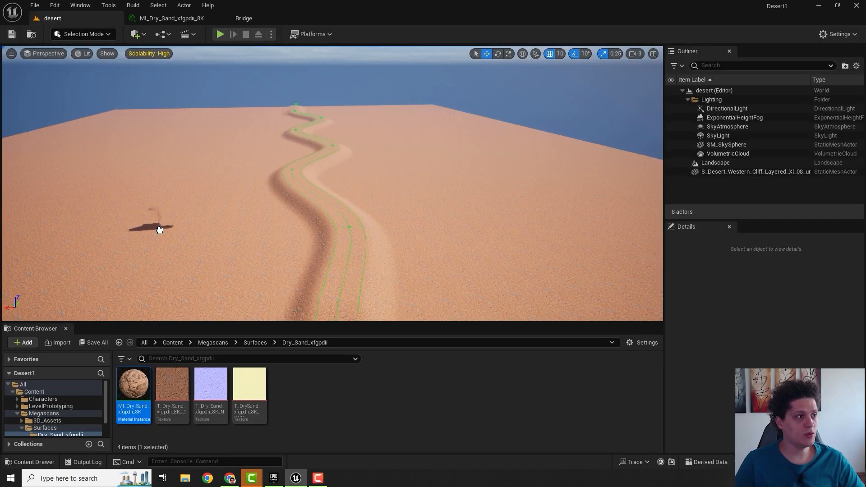
pyautogui.moveTo(185, 219); pyautogui.dragTo(185, 219)
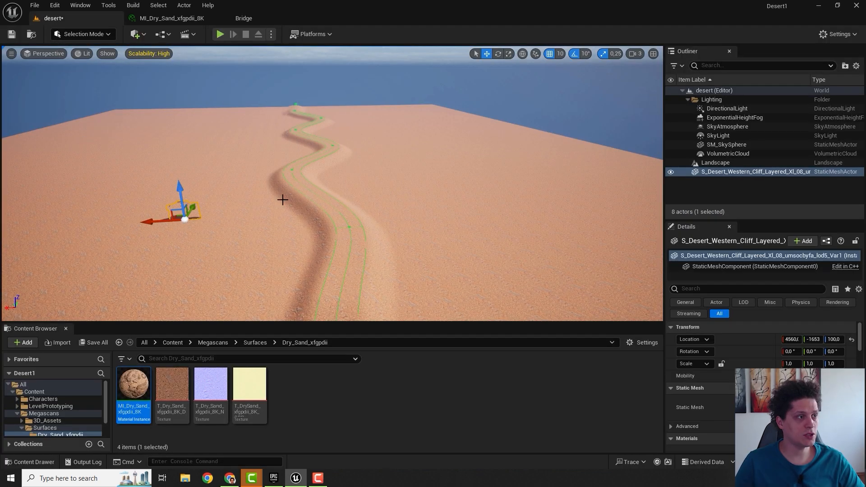
pyautogui.scroll(-2, 282, 200)
pyautogui.press('f')
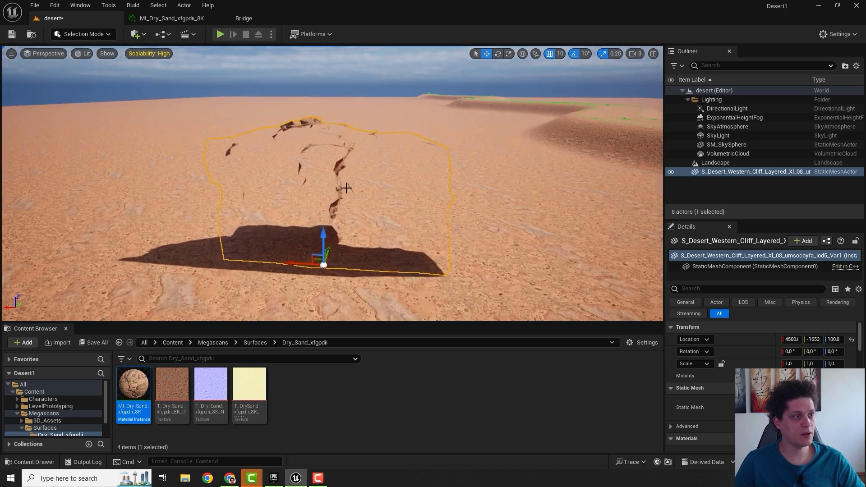
# Rotate the cliff to 10° around its vertical axis and lower it slightly to a Z location of 80.
pyautogui.press('d')
pyautogui.moveTo(345, 187); pyautogui.dragTo(192, 196, button='right')
pyautogui.press('s')
pyautogui.press('w')
pyautogui.press('a')
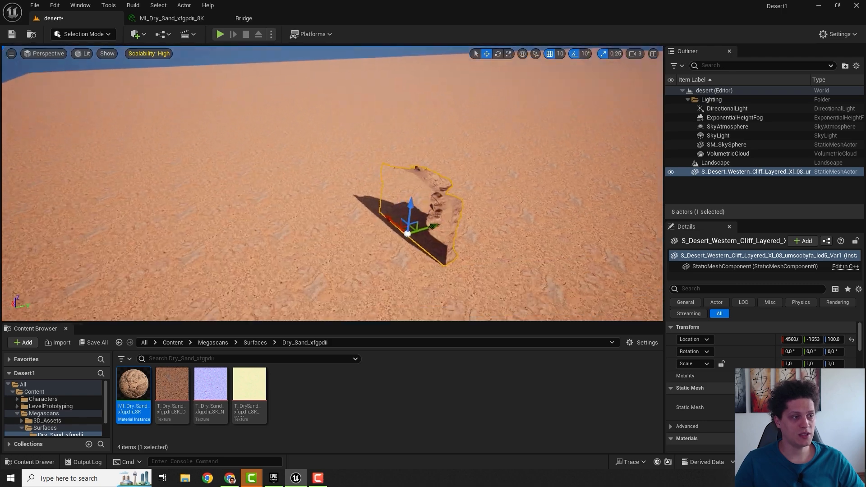
pyautogui.press('s')
pyautogui.moveTo(376, 190); pyautogui.dragTo(395, 164, button='right')
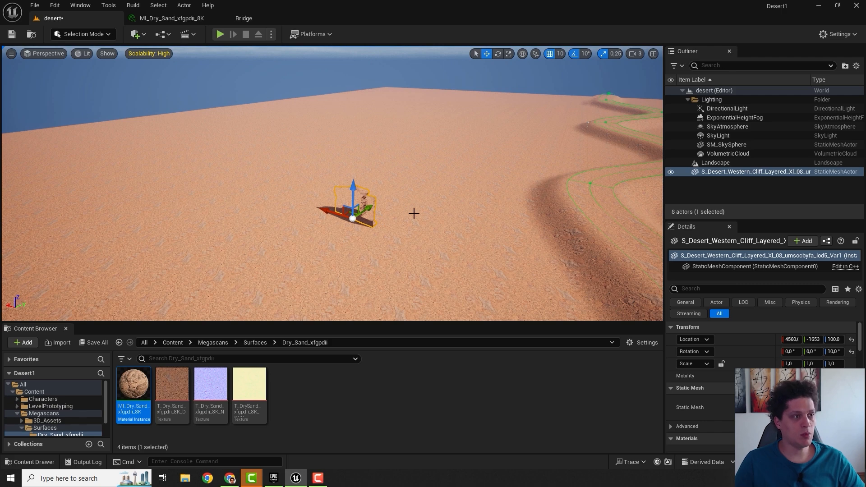
pyautogui.press('a')
pyautogui.moveTo(338, 216); pyautogui.dragTo(278, 197, button='right')
pyautogui.press('w')
pyautogui.moveTo(278, 196); pyautogui.dragTo(281, 238)
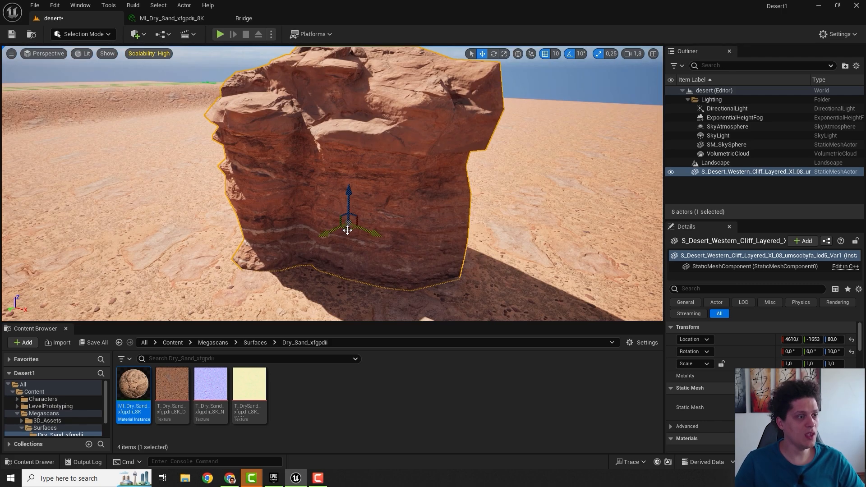
# Lift the cliff above the landscape to a Z location of about 760 and snap it down onto the ground.
pyautogui.moveTo(348, 228); pyautogui.dragTo(333, 103)
pyautogui.scroll(-6, 329, 166)
pyautogui.moveTo(356, 200); pyautogui.dragTo(330, 192, button='right')
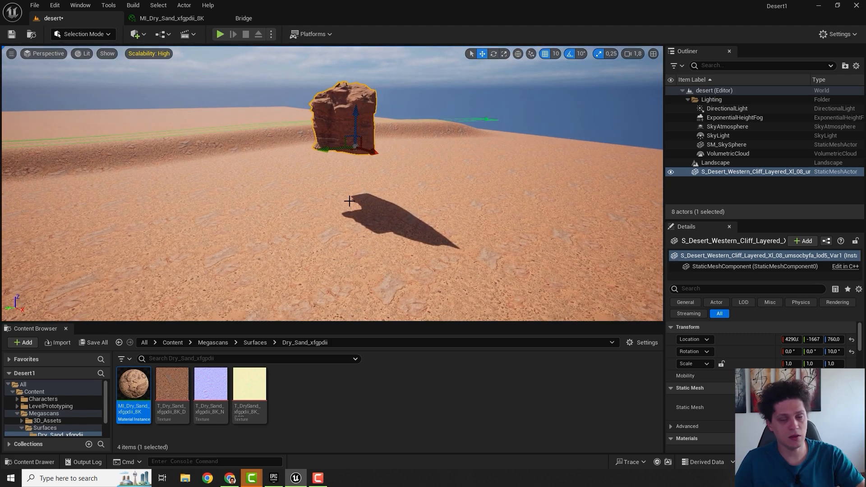
pyautogui.press('End')
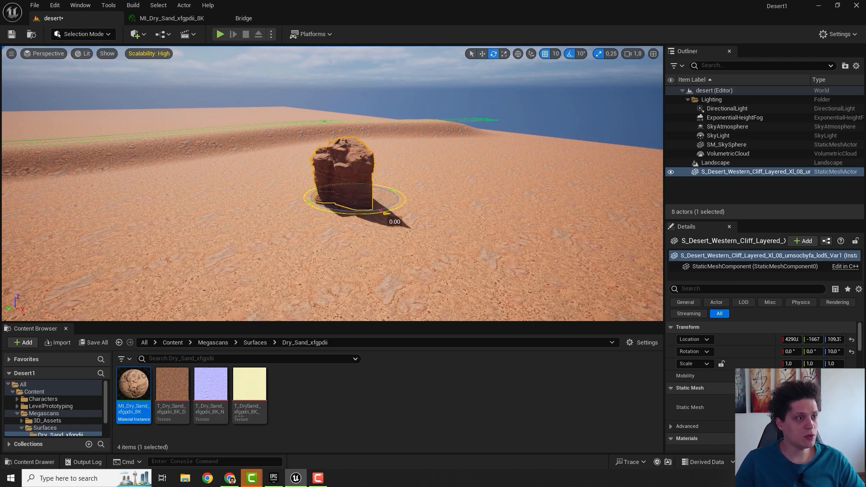
# Rotate the cliff to about 80° around its vertical axis and scale it uniformly to 5.5.
pyautogui.moveTo(387, 211); pyautogui.dragTo(310, 208)
pyautogui.moveTo(296, 226); pyautogui.dragTo(360, 217, button='right')
pyautogui.press('w')
pyautogui.press('a')
pyautogui.moveTo(280, 201); pyautogui.dragTo(386, 218, button='right')
pyautogui.press('s')
pyautogui.press('s')
pyautogui.moveTo(269, 231); pyautogui.dragTo(310, 192)
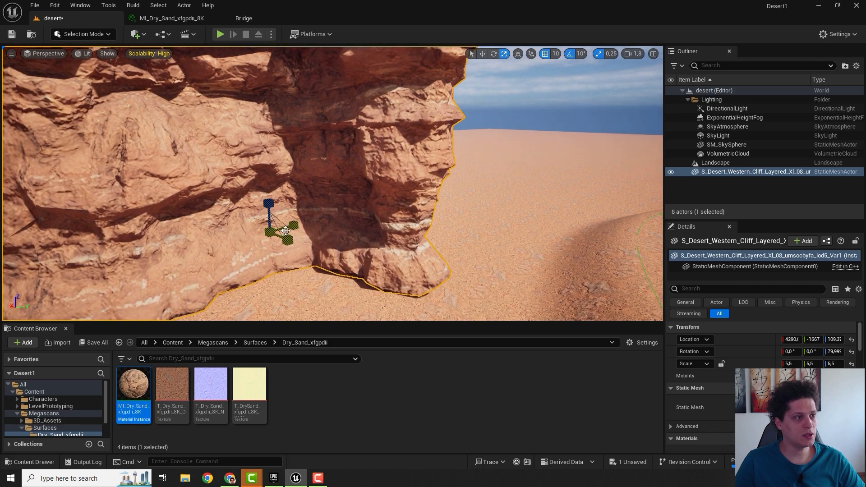
# Move the cliff away from the road toward the landscape's edge, to an X location of about 15420.
pyautogui.press('s')
pyautogui.moveTo(285, 230); pyautogui.dragTo(303, 230, button='right')
pyautogui.press('w')
pyautogui.moveTo(328, 207); pyautogui.dragTo(138, 174)
# Enlarge the cliff uniformly to a scale of 11.5 and sink its base into the sand at a Z location of about -70.6.
pyautogui.moveTo(157, 216); pyautogui.dragTo(136, 222, button='right')
pyautogui.press('s')
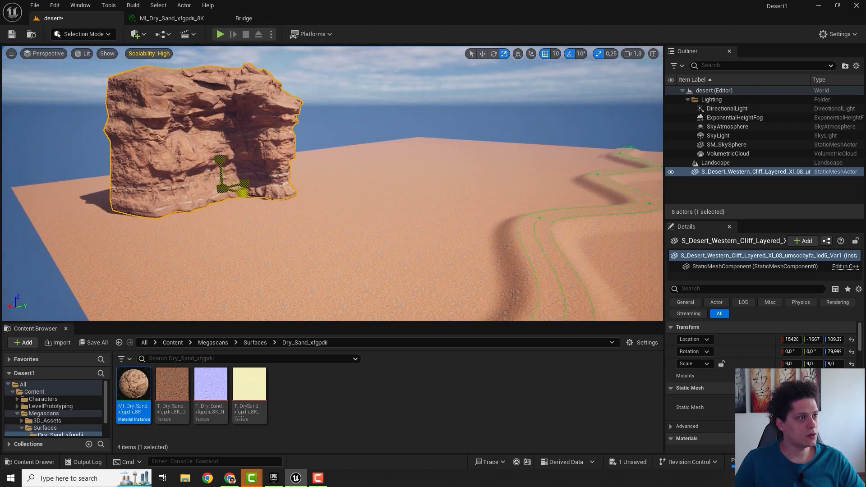
pyautogui.moveTo(242, 193)
pyautogui.mouseDown()
pyautogui.moveTo(270, 172)
pyautogui.moveTo(231, 183)
pyautogui.mouseUp()
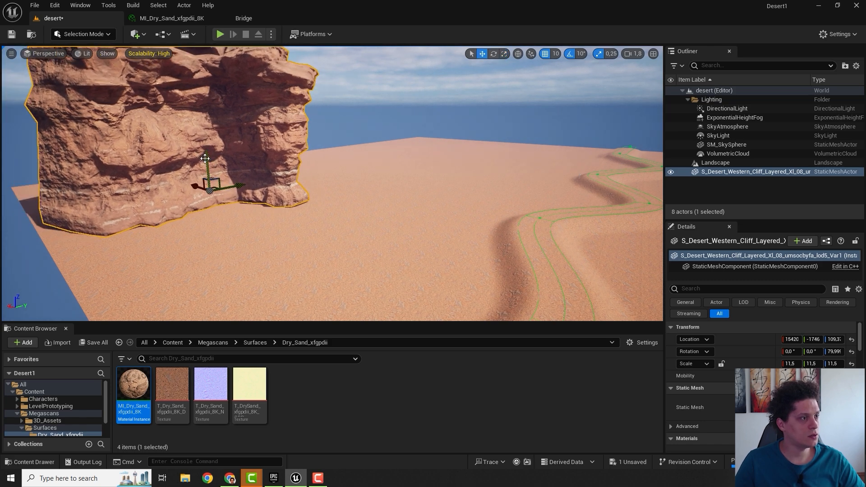
pyautogui.moveTo(206, 158); pyautogui.dragTo(208, 163)
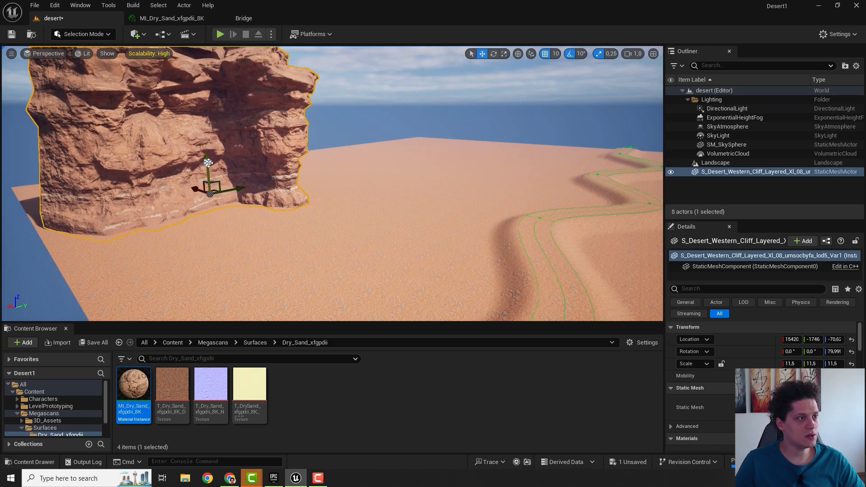
# Duplicate the cliff along the Y axis so the copy slightly overlaps the original and extends the rock wall.
pyautogui.press('s')
pyautogui.moveTo(367, 198); pyautogui.dragTo(287, 226, button='right')
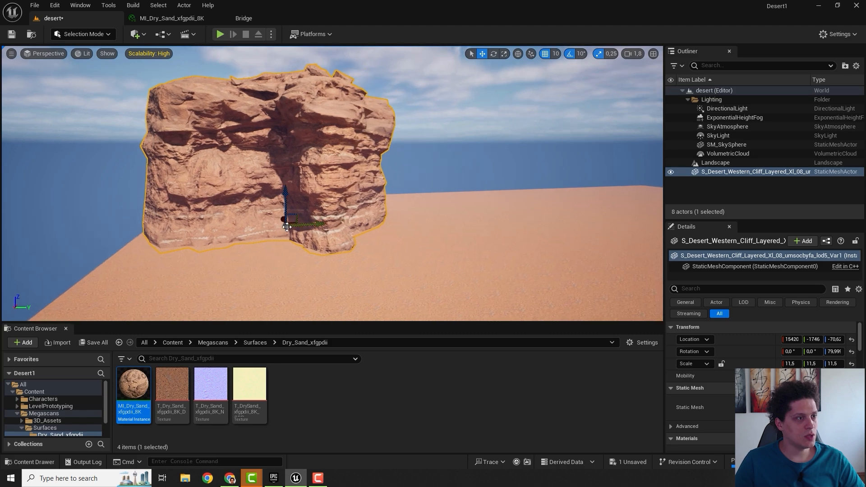
pyautogui.press('w')
pyautogui.moveTo(424, 238); pyautogui.dragTo(469, 297, button='right')
pyautogui.scroll(4, 424, 237)
pyautogui.press('s')
pyautogui.press('w')
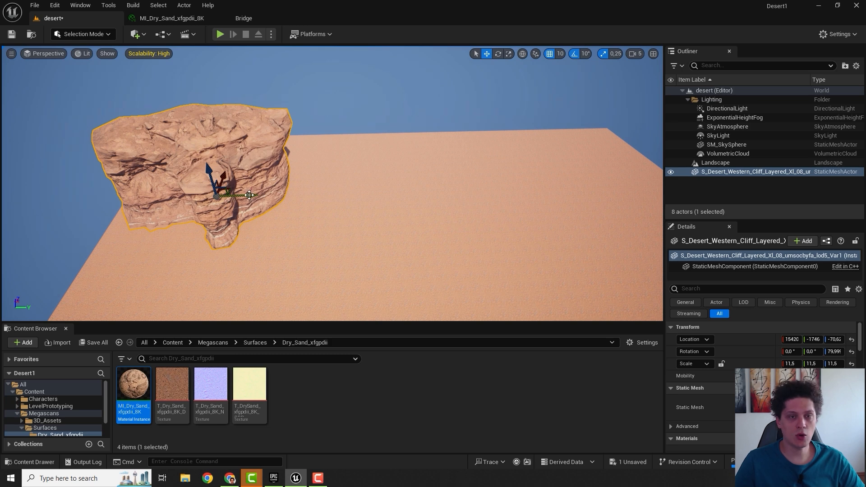
pyautogui.keyDown('alt'); pyautogui.moveTo(247, 196); pyautogui.dragTo(363, 197); pyautogui.keyUp('alt')
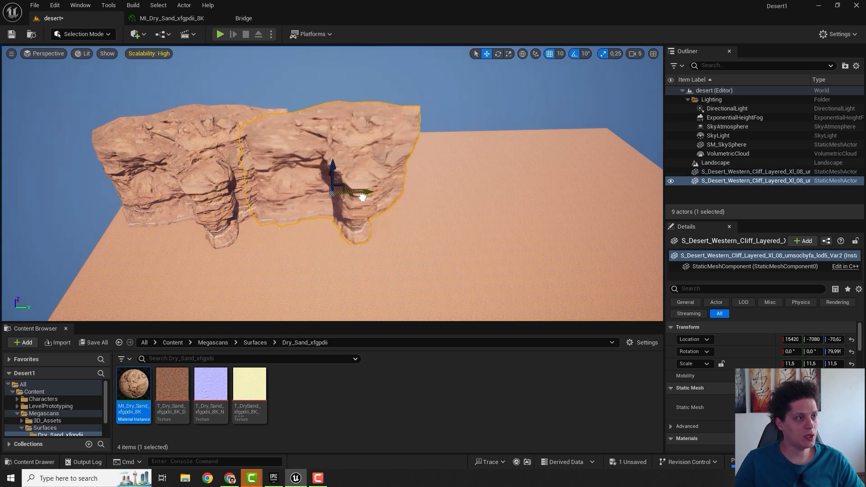
# Rotate the copied cliff to about 90° around its vertical axis and turn off rotation snapping.
pyautogui.press('e')
pyautogui.moveTo(324, 228)
pyautogui.mouseDown()
pyautogui.moveTo(303, 226)
pyautogui.moveTo(343, 229)
pyautogui.moveTo(313, 227)
pyautogui.mouseUp()
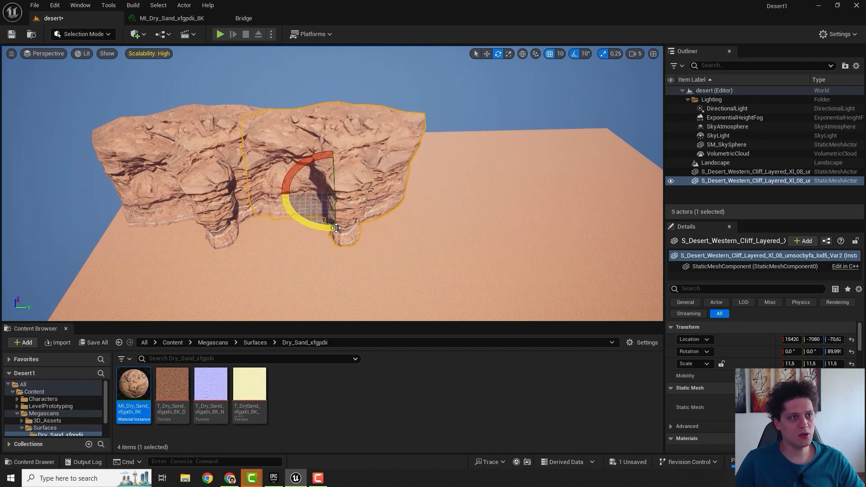
pyautogui.click(574, 54)
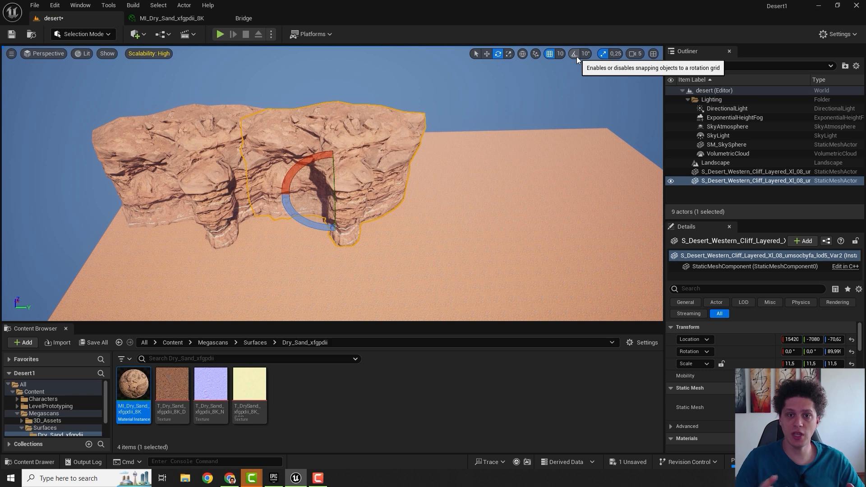
# Rotate the copied cliff to about 95.5° around its vertical axis.
pyautogui.moveTo(298, 215); pyautogui.dragTo(311, 231)
pyautogui.press('w')
pyautogui.moveTo(431, 193); pyautogui.dragTo(426, 193, button='right')
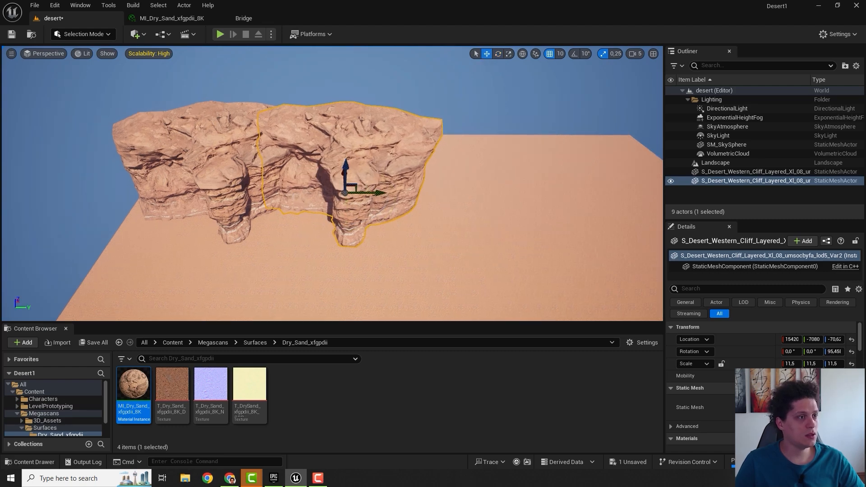
# Close the sand material editor and place Desert Western Cliff Layered XL 13 from Bridge on the sand beside the cliff wall.
pyautogui.click(169, 18)
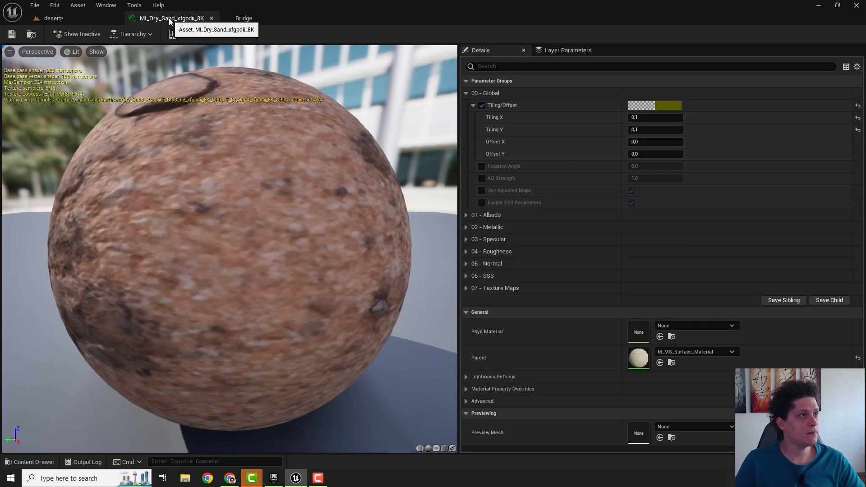
pyautogui.click(211, 18)
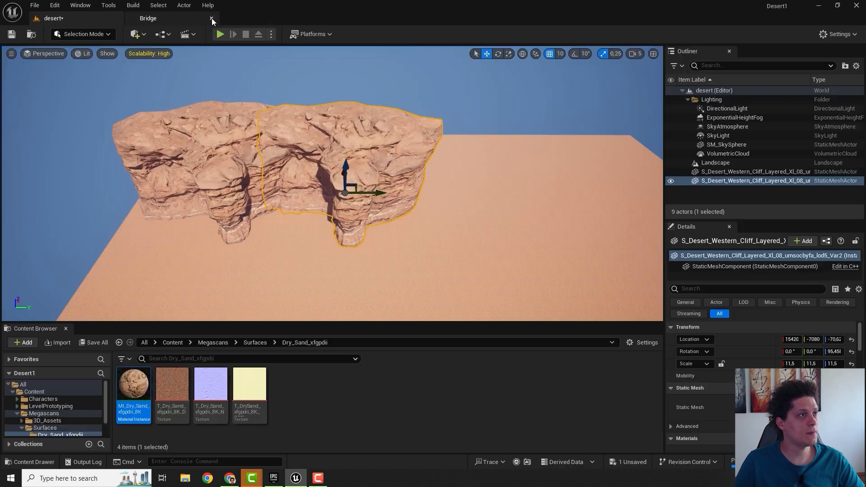
pyautogui.click(182, 18)
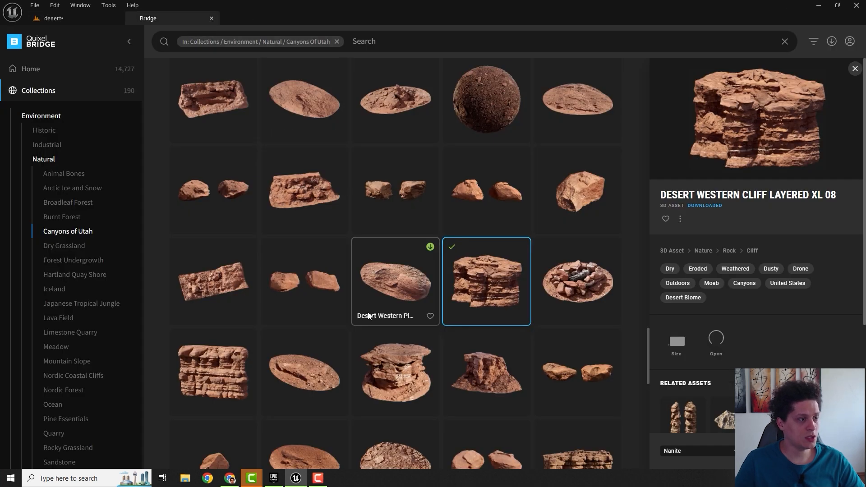
pyautogui.scroll(-4, 565, 288)
pyautogui.click(564, 287)
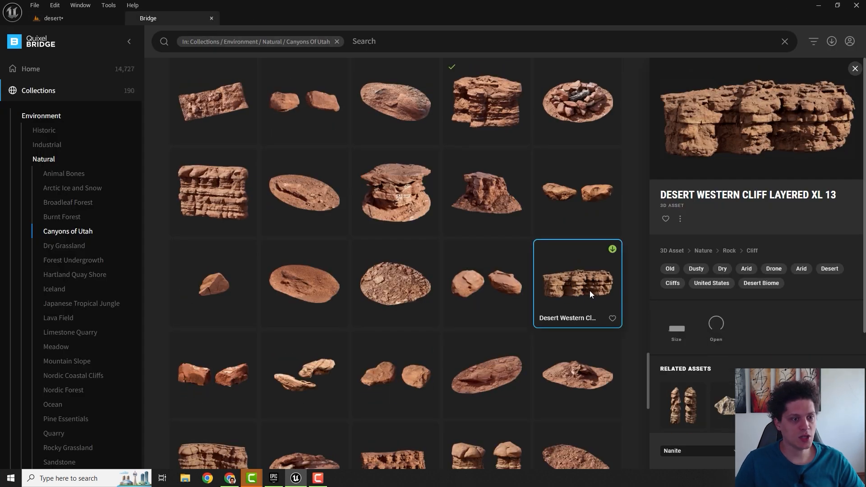
pyautogui.moveTo(589, 294); pyautogui.dragTo(478, 242)
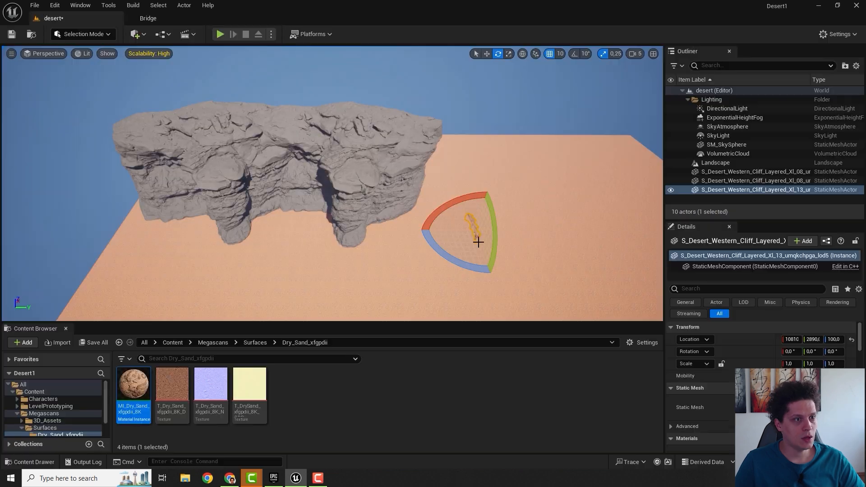
# Fit the XL 13 cliff onto the wall's end with a vertical rotation of about 92.7°, a uniform scale of 9.25 and Y about 5340.
pyautogui.moveTo(443, 266); pyautogui.dragTo(426, 226)
pyautogui.press('r')
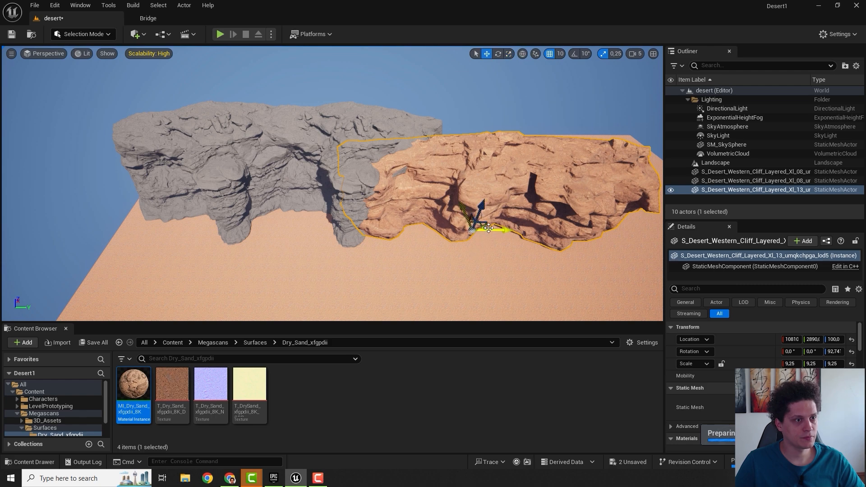
pyautogui.moveTo(488, 228); pyautogui.dragTo(537, 216)
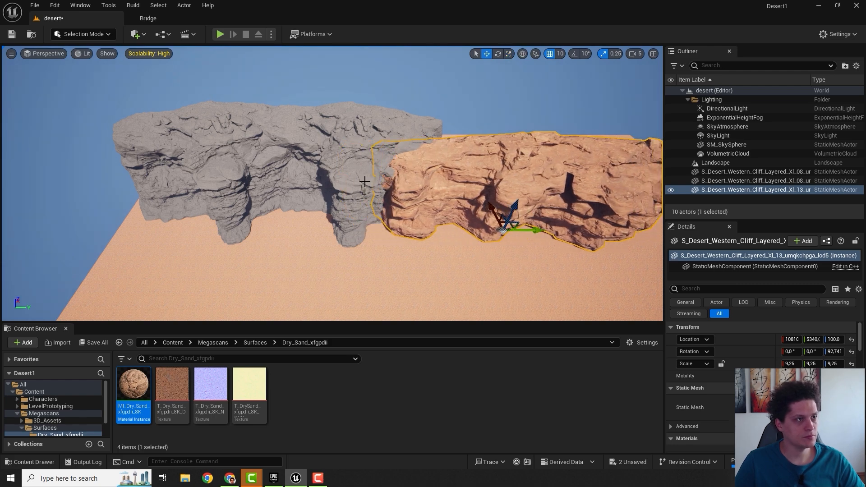
pyautogui.press('Escape')
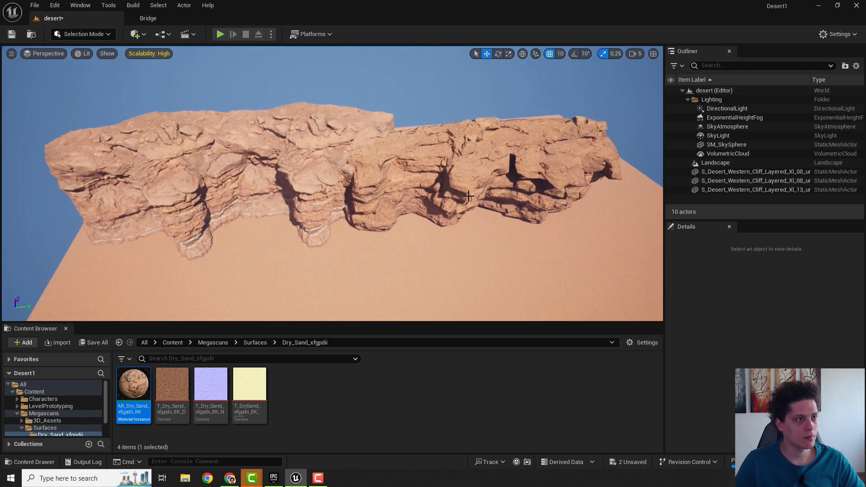
# Push the XL 13 cliff back to an X location of about 12660 and sink it to a Z location of about -200.
pyautogui.click(466, 190)
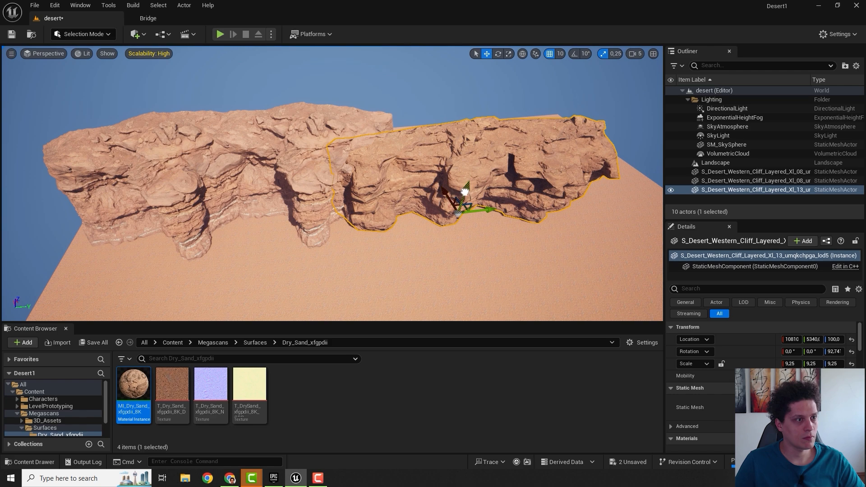
pyautogui.moveTo(465, 192); pyautogui.dragTo(432, 186)
pyautogui.press('w')
pyautogui.moveTo(433, 186); pyautogui.dragTo(417, 169, button='right')
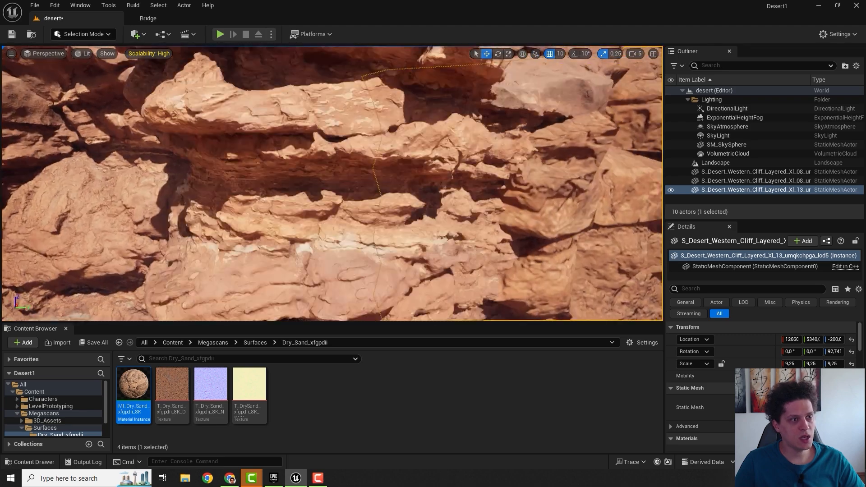
pyautogui.press('s')
pyautogui.moveTo(356, 226); pyautogui.dragTo(355, 230, button='right')
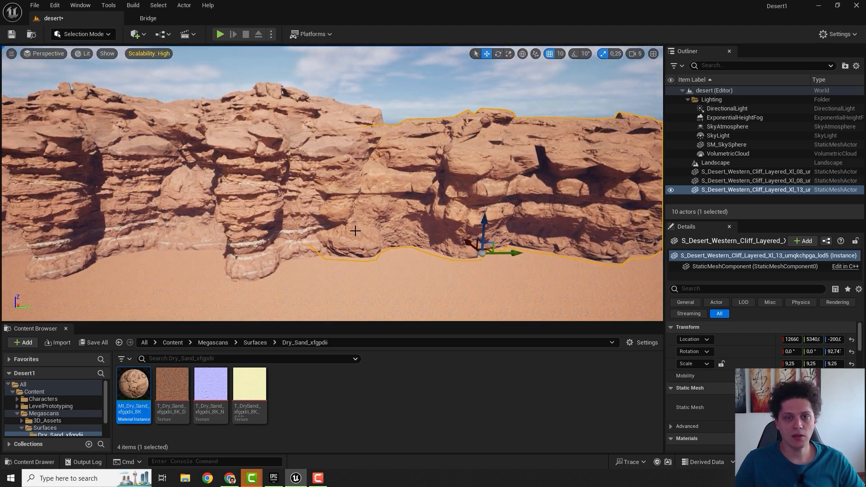
# Delete the middle cliff, the duplicated XL 08 piece.
pyautogui.moveTo(434, 215); pyautogui.dragTo(363, 229, button='right')
pyautogui.press('s')
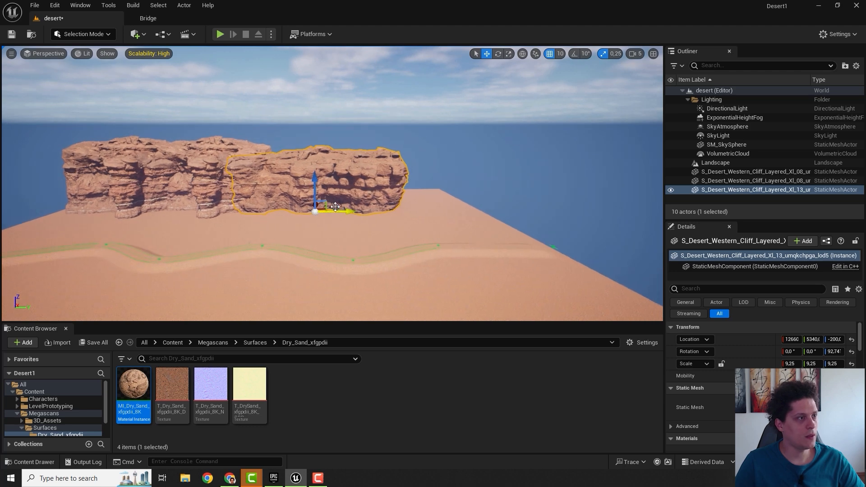
pyautogui.click(218, 205)
pyautogui.press('Delete')
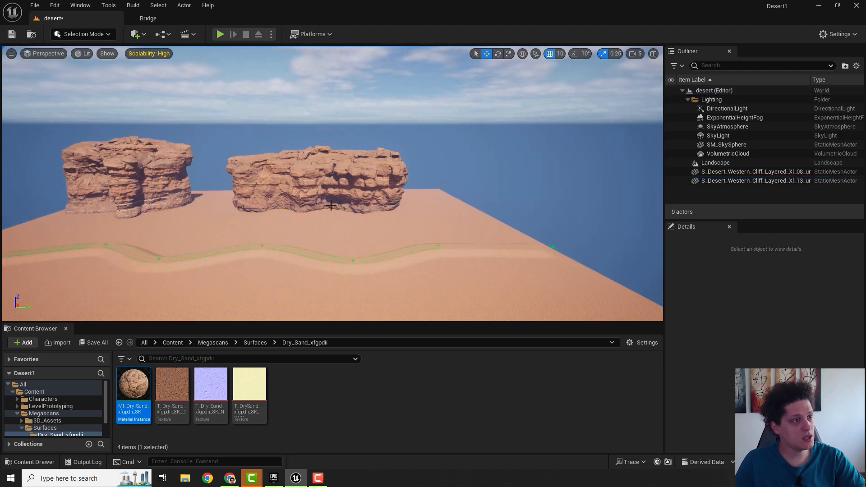
# Move the XL 13 cliff along Y to about -3280 so it overlaps the remaining XL 08 cliff.
pyautogui.click(324, 185)
pyautogui.moveTo(348, 211); pyautogui.dragTo(274, 210)
pyautogui.press('w')
pyautogui.press('e')
pyautogui.moveTo(253, 215); pyautogui.dragTo(237, 244, button='right')
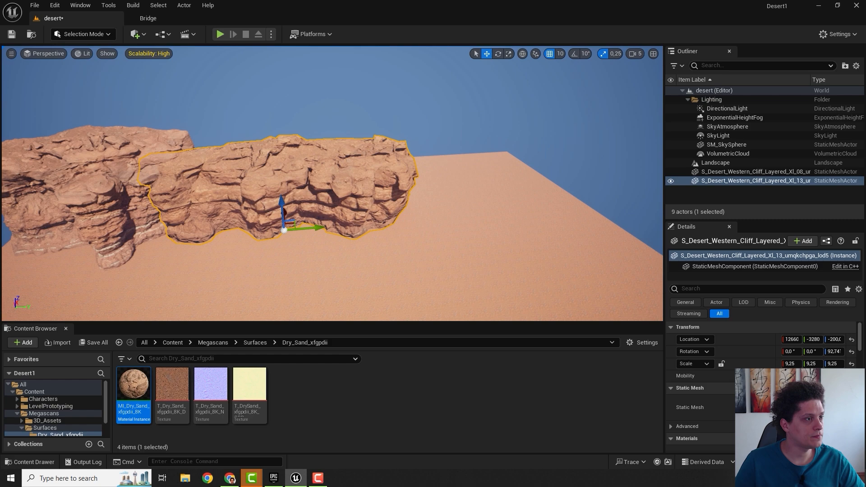
# Place Desert Western Cliff Layered XL 04 from Bridge's Canyons of Utah collection on the sand near the wall's open end.
pyautogui.click(86, 198)
pyautogui.click(148, 18)
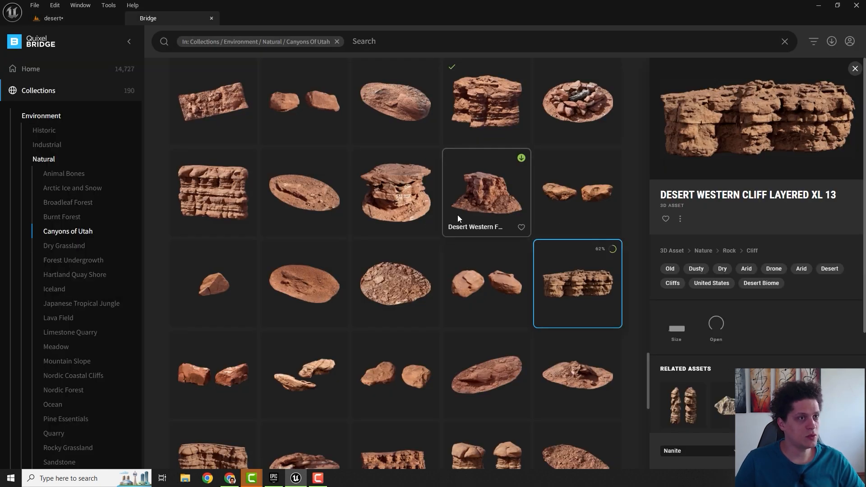
pyautogui.scroll(-4, 460, 214)
pyautogui.click(221, 279)
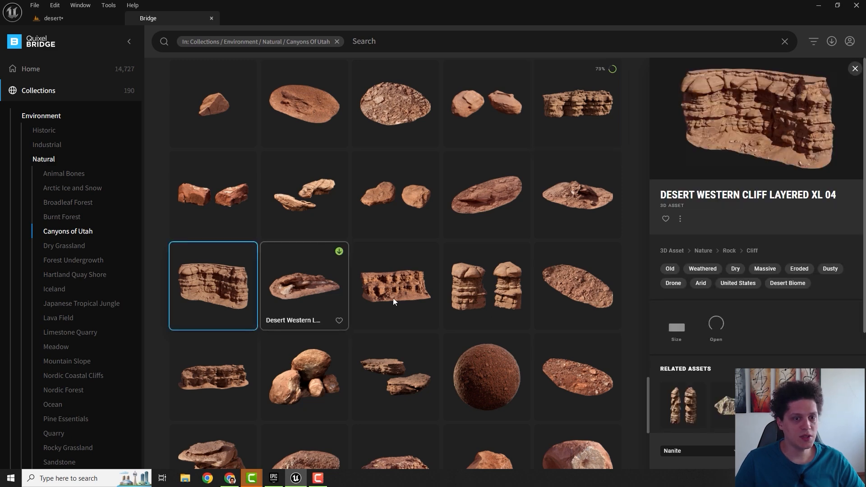
pyautogui.moveTo(223, 294); pyautogui.dragTo(437, 271)
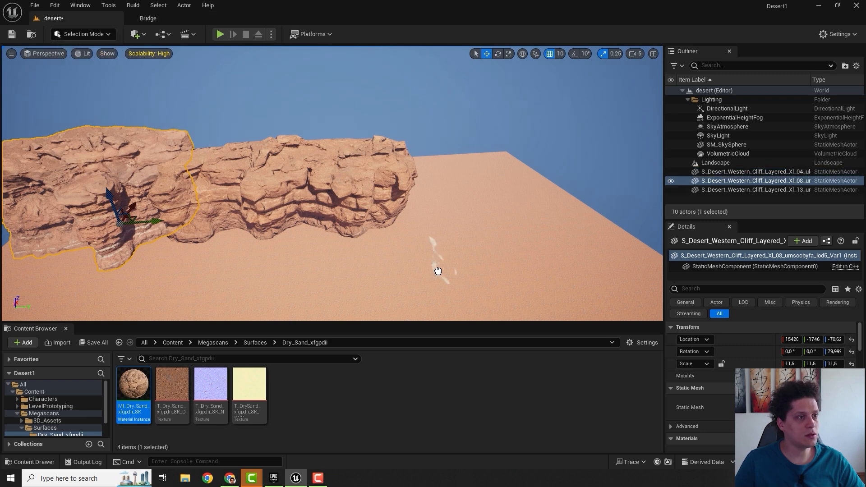
pyautogui.moveTo(452, 240); pyautogui.dragTo(452, 240)
# Extend the wall with the XL 04 cliff, rotated about 107.5° vertically, scaled uniformly to 4 and placed near X 11520, Y 13320.
pyautogui.press('e')
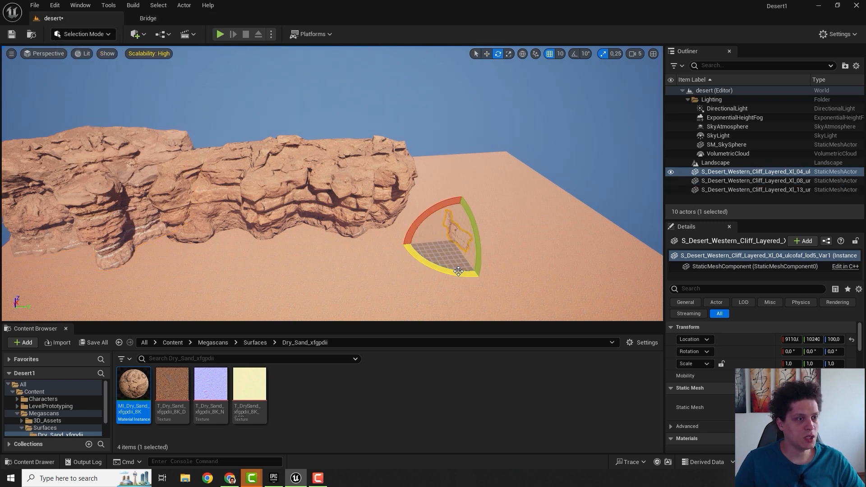
pyautogui.moveTo(459, 270); pyautogui.dragTo(500, 218)
pyautogui.press('r')
pyautogui.moveTo(459, 236); pyautogui.dragTo(481, 183)
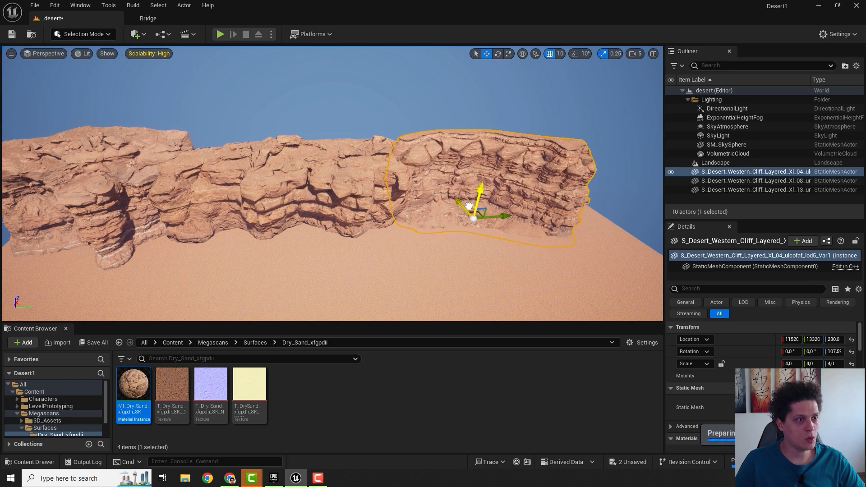
# Examine the joints of the three-piece cliff wall up close and its layout along the road.
pyautogui.moveTo(460, 294); pyautogui.dragTo(485, 296, button='right')
pyautogui.press('w')
pyautogui.click(459, 295)
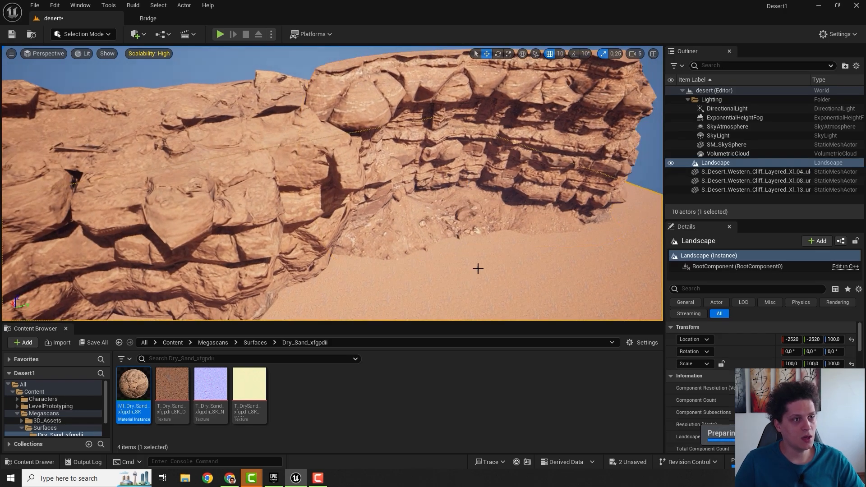
pyautogui.press('w')
pyautogui.moveTo(437, 259); pyautogui.dragTo(543, 279, button='right')
pyautogui.press('s')
pyautogui.press('a')
pyautogui.press('a')
pyautogui.press('d')
pyautogui.moveTo(349, 203); pyautogui.dragTo(349, 203, button='right')
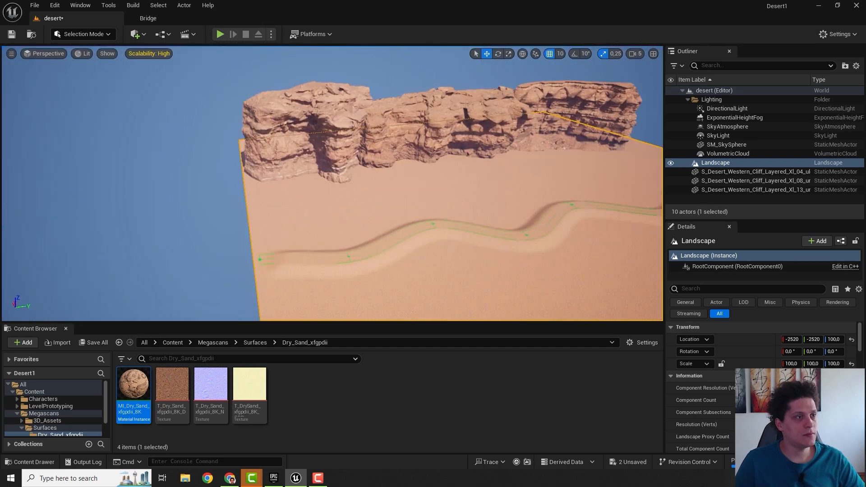
# Duplicate all three wall cliffs together across the road to the opposite side of the landscape.
pyautogui.press('a')
pyautogui.moveTo(235, 168); pyautogui.dragTo(266, 157, button='right')
pyautogui.click(236, 148)
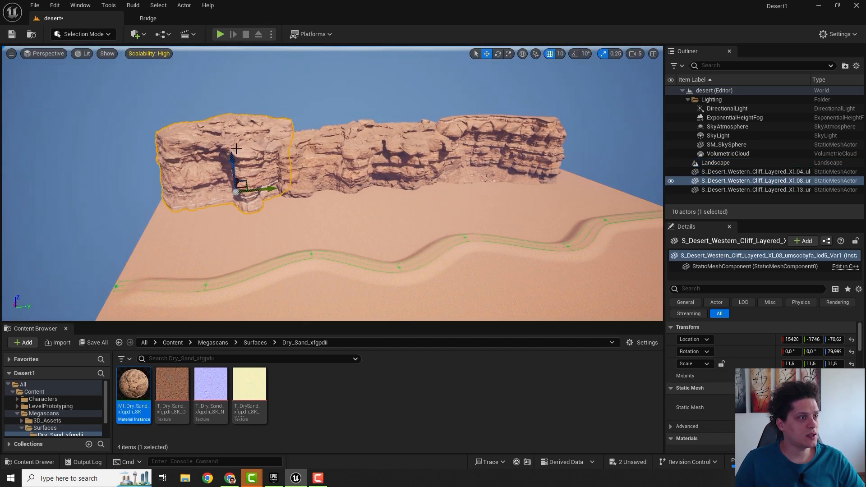
pyautogui.keyDown('ctrl'); pyautogui.click(360, 154); pyautogui.keyUp('ctrl')
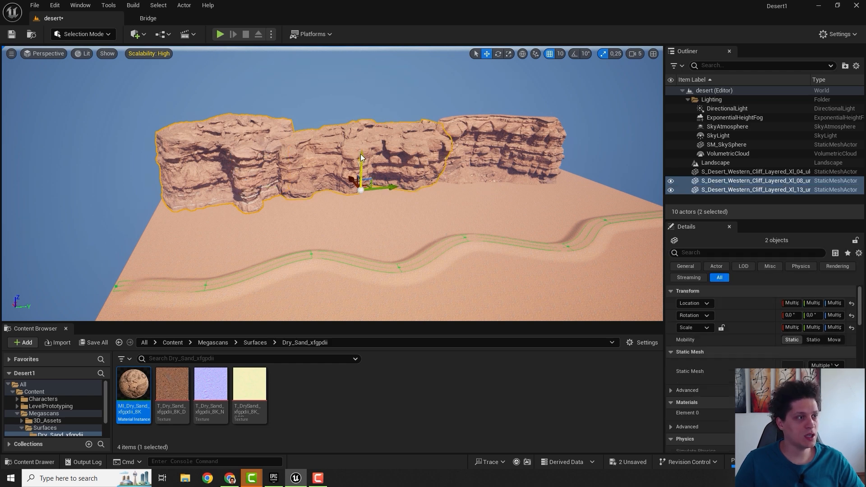
pyautogui.keyDown('ctrl'); pyautogui.click(491, 148); pyautogui.keyUp('ctrl')
pyautogui.moveTo(369, 233); pyautogui.dragTo(324, 212, button='right')
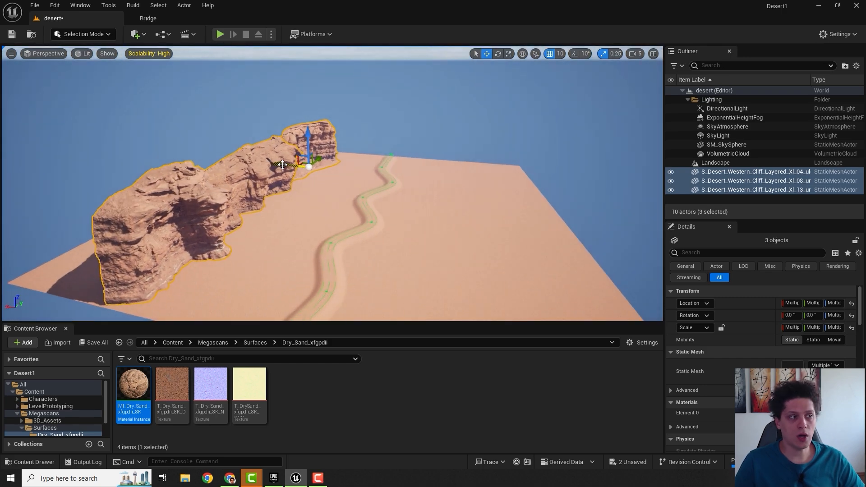
pyautogui.keyDown('alt'); pyautogui.moveTo(283, 164); pyautogui.dragTo(559, 186); pyautogui.keyUp('alt')
# Rotate the duplicated cliffs about 180° around the vertical axis and position them along the landscape's opposite edge.
pyautogui.press('e')
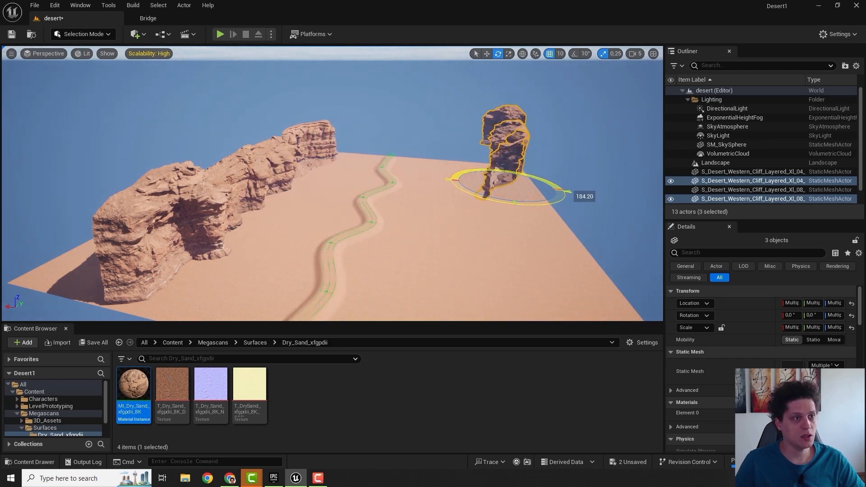
pyautogui.moveTo(430, 177); pyautogui.dragTo(546, 198, button='right')
pyautogui.press('a')
pyautogui.moveTo(319, 128); pyautogui.dragTo(536, 180)
pyautogui.click(488, 210)
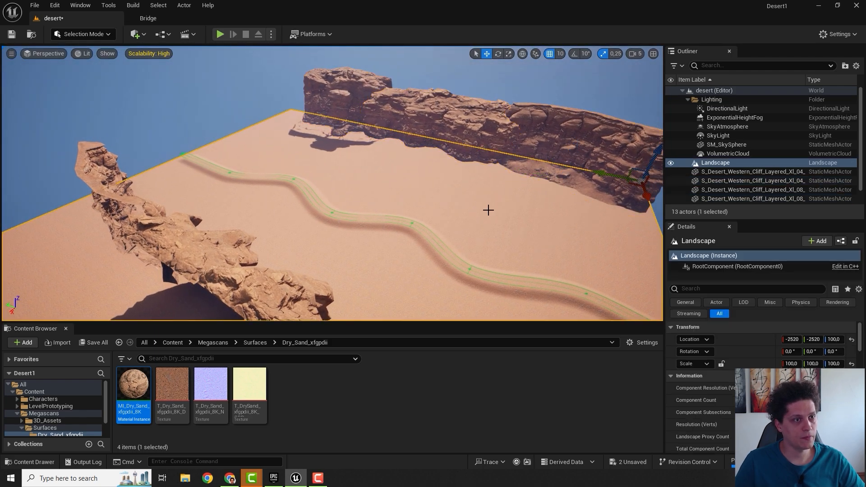
# Sink the copied XL 08 cliff at the wall's end into the sand to a Z location of about -160.
pyautogui.press('w')
pyautogui.moveTo(512, 214); pyautogui.dragTo(454, 207, button='right')
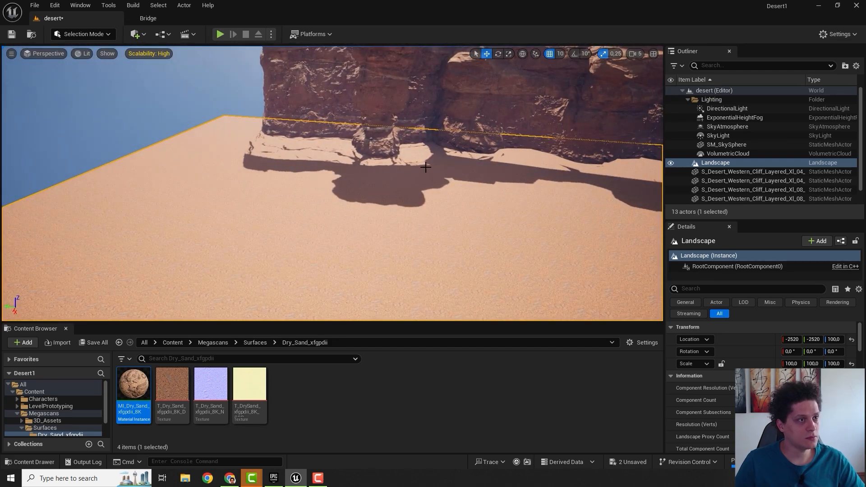
pyautogui.moveTo(425, 168); pyautogui.dragTo(426, 194, button='right')
pyautogui.press('Escape')
pyautogui.press('w')
pyautogui.moveTo(368, 122)
pyautogui.mouseDown(button='right')
pyautogui.moveTo(403, 94)
pyautogui.moveTo(383, 99)
pyautogui.moveTo(367, 122)
pyautogui.mouseUp(button='right')
pyautogui.click(367, 122)
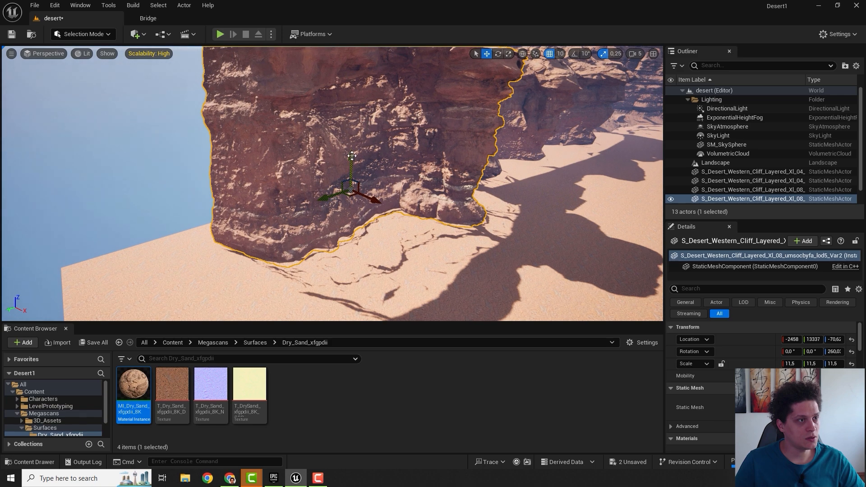
pyautogui.moveTo(351, 155)
pyautogui.mouseDown()
pyautogui.moveTo(350, 189)
pyautogui.moveTo(350, 129)
pyautogui.moveTo(346, 163)
pyautogui.mouseUp()
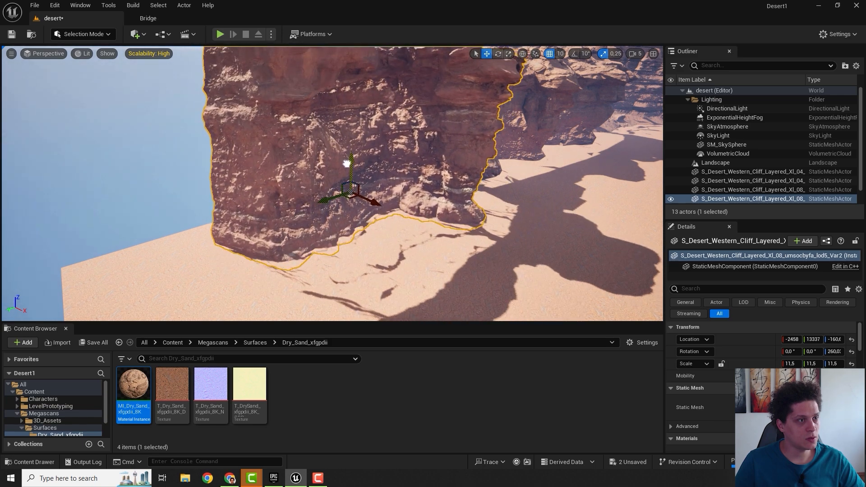
# Check the base of the copied XL 13 cliff and save the desert level.
pyautogui.moveTo(393, 149); pyautogui.dragTo(466, 161, button='right')
pyautogui.click(393, 149)
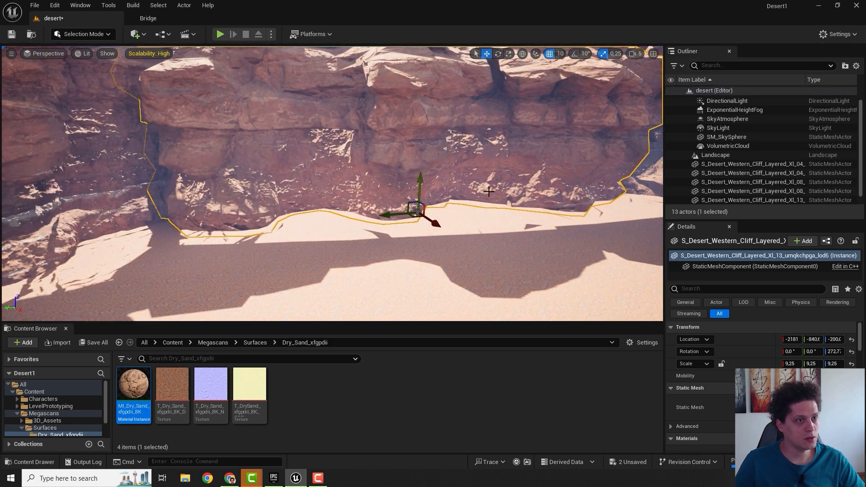
pyautogui.moveTo(488, 191); pyautogui.dragTo(347, 231, button='right')
pyautogui.click(589, 180)
pyautogui.hotkey('ctrl', 's')
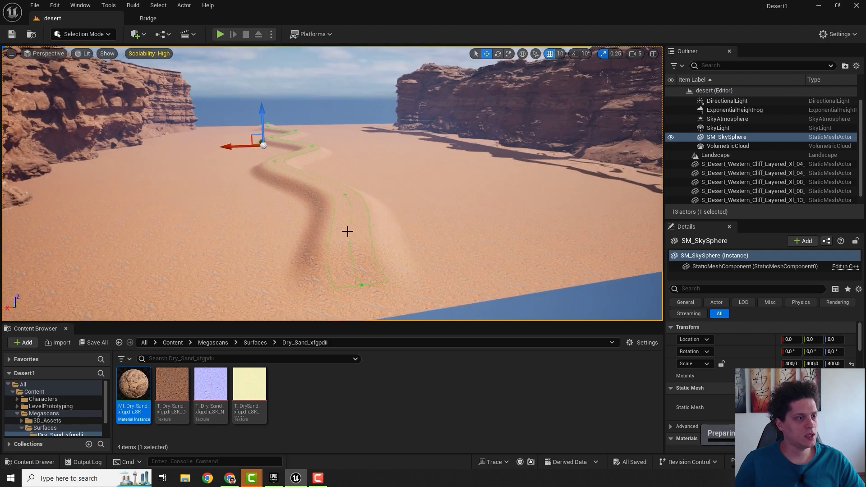
# Start a play test from the near end of the road and run the character between the two cliff walls.
pyautogui.rightClick(348, 249)
pyautogui.click(376, 460)
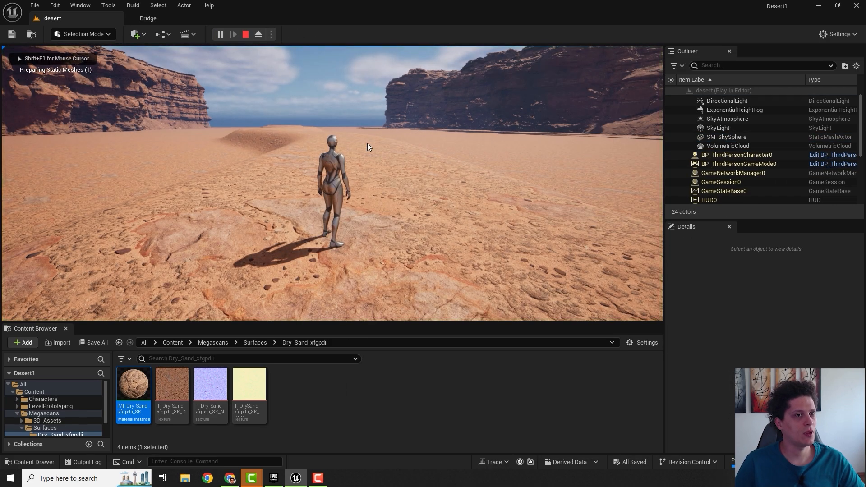
pyautogui.press('d')
pyautogui.press('w')
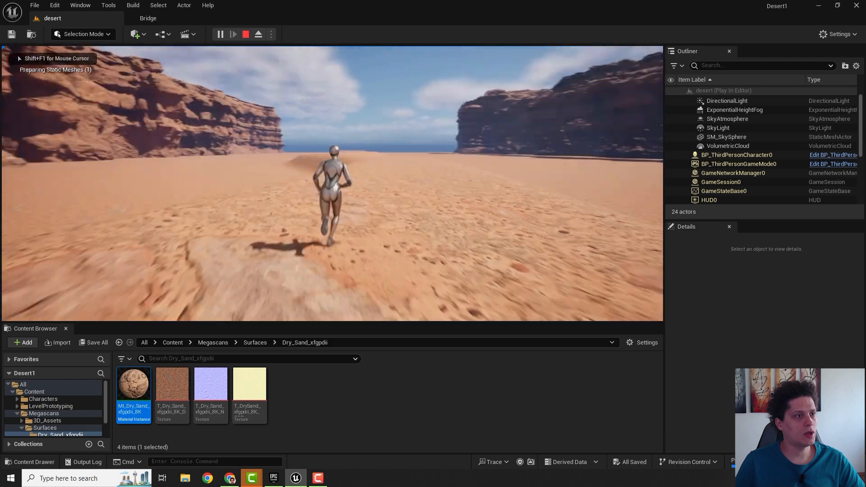
pyautogui.press('a')
pyautogui.press('d')
pyautogui.press('a')
pyautogui.press('w')
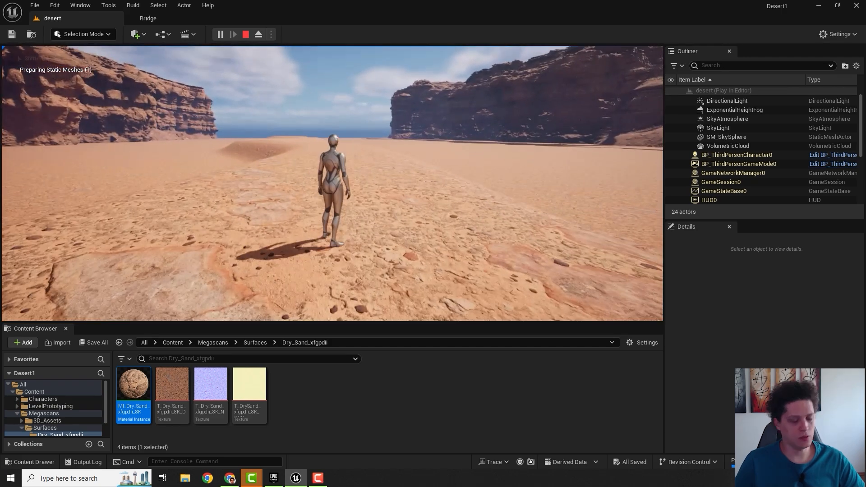
# Play test the level in full screen, running the character along the sand road past the cliffs, and end the test.
pyautogui.press('F11')
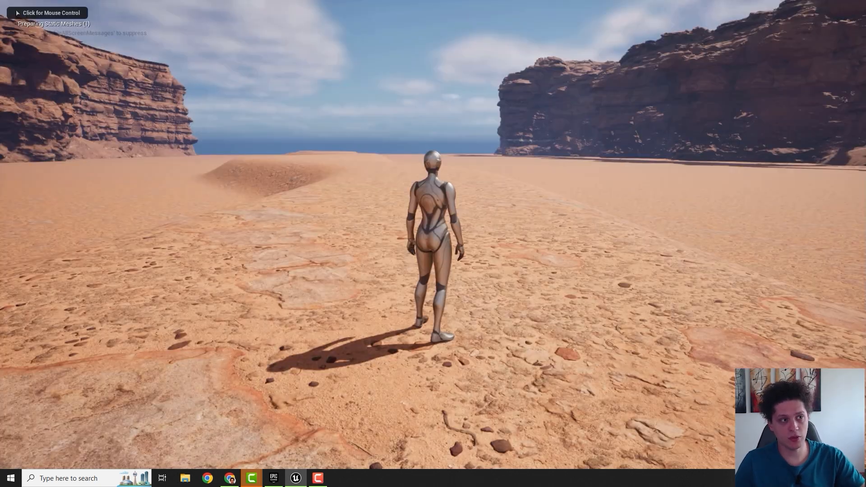
pyautogui.press('w')
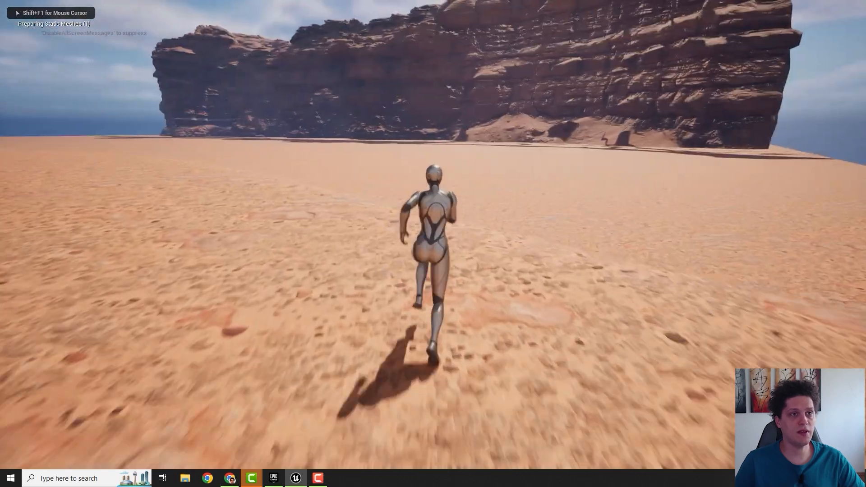
pyautogui.press('d')
pyautogui.press('d')
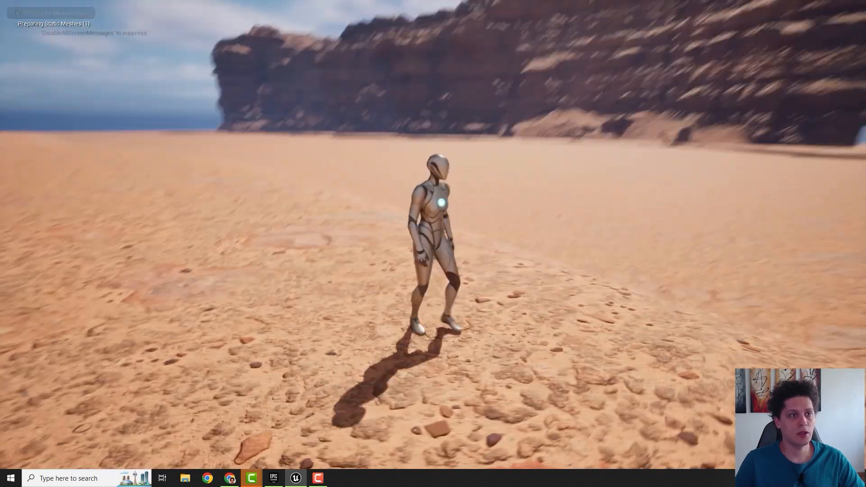
pyautogui.press('a')
pyautogui.press('Escape')
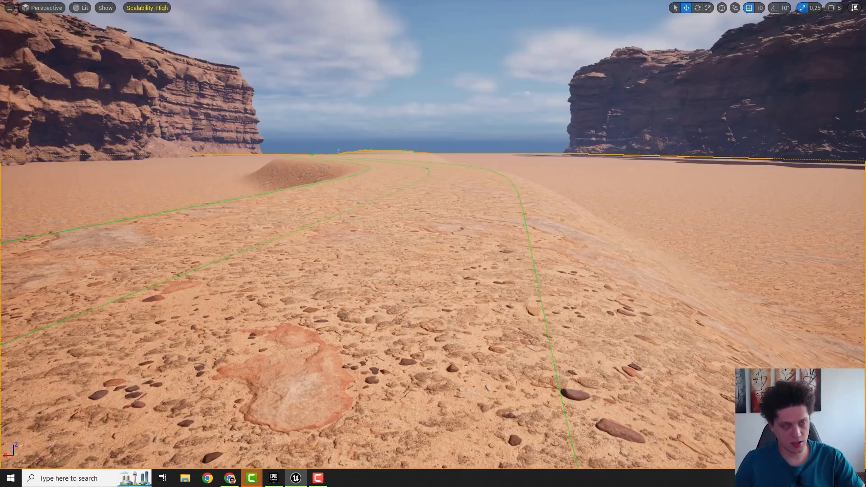
# Return to the normal editor layout and shift the sun's direction over the canyon.
pyautogui.press('F11')
pyautogui.moveTo(398, 164); pyautogui.dragTo(388, 177, button='right')
pyautogui.click(405, 171)
pyautogui.press('s')
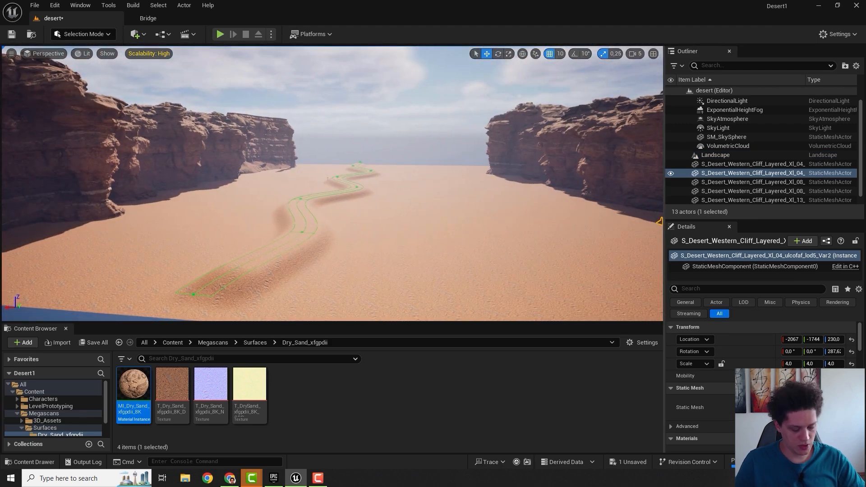
pyautogui.hotkey('ctrl', 'l')
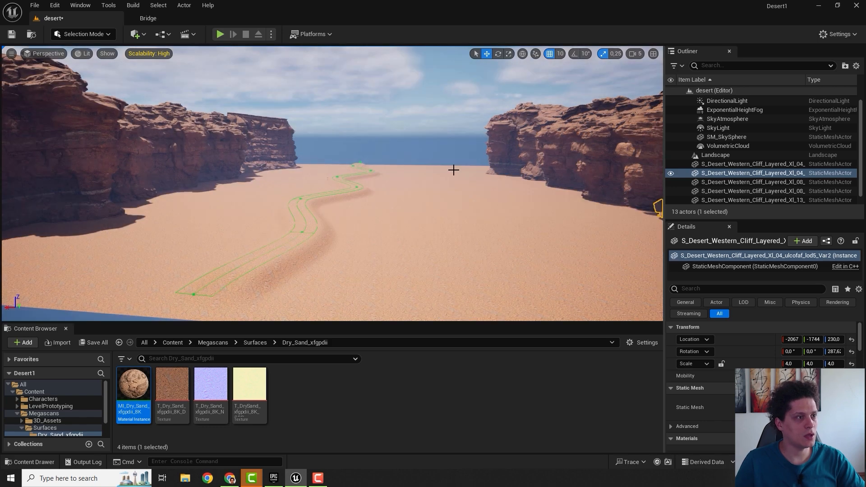
# Lower the XL 04 cliff and another cliff in the walls further down into the sand.
pyautogui.moveTo(451, 173); pyautogui.dragTo(563, 183, button='right')
pyautogui.press('w')
pyautogui.moveTo(534, 184); pyautogui.dragTo(534, 213)
pyautogui.click(238, 233)
pyautogui.moveTo(355, 232); pyautogui.dragTo(160, 221, button='right')
pyautogui.click(300, 172)
pyautogui.moveTo(311, 183); pyautogui.dragTo(311, 192)
# Select the landscape and save the desert level.
pyautogui.click(393, 268)
pyautogui.moveTo(393, 269); pyautogui.dragTo(541, 295, button='right')
pyautogui.press('s')
pyautogui.press('e')
pyautogui.hotkey('ctrl', 's')
pyautogui.press('a')
pyautogui.moveTo(362, 256); pyautogui.dragTo(410, 255, button='right')
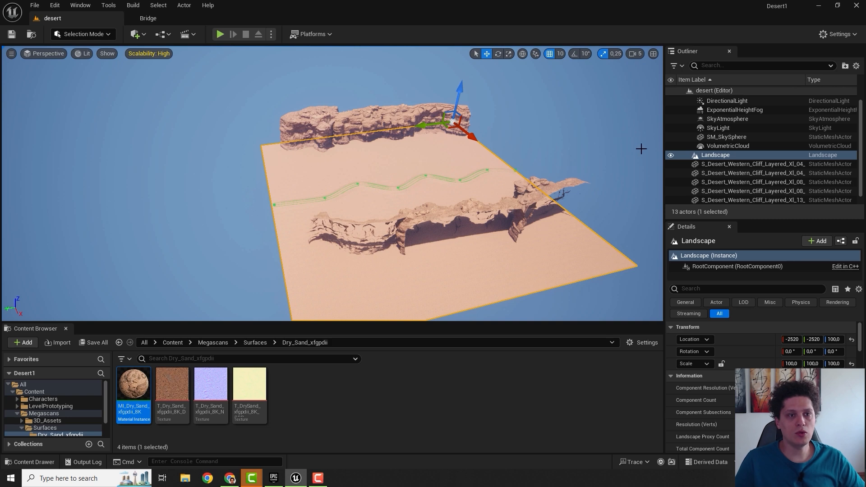
# Duplicate the landscape together with all six cliffs along the Y axis to extend the canyon.
pyautogui.scroll(-1, 737, 162)
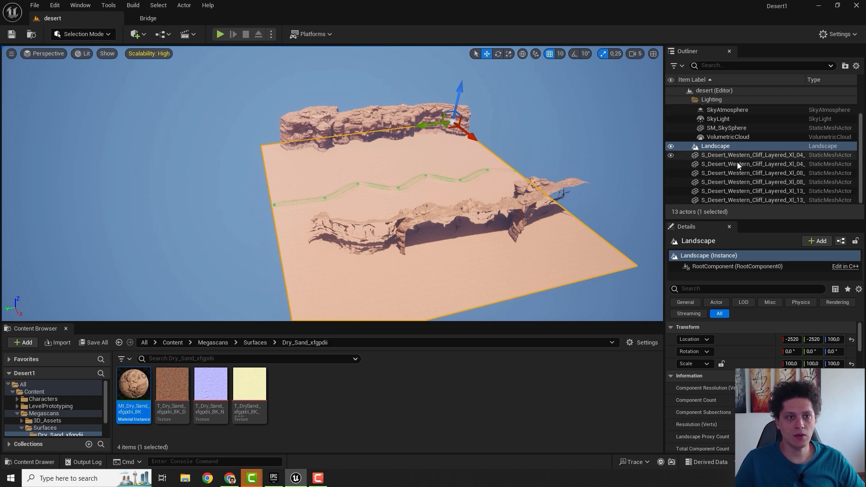
pyautogui.click(729, 147)
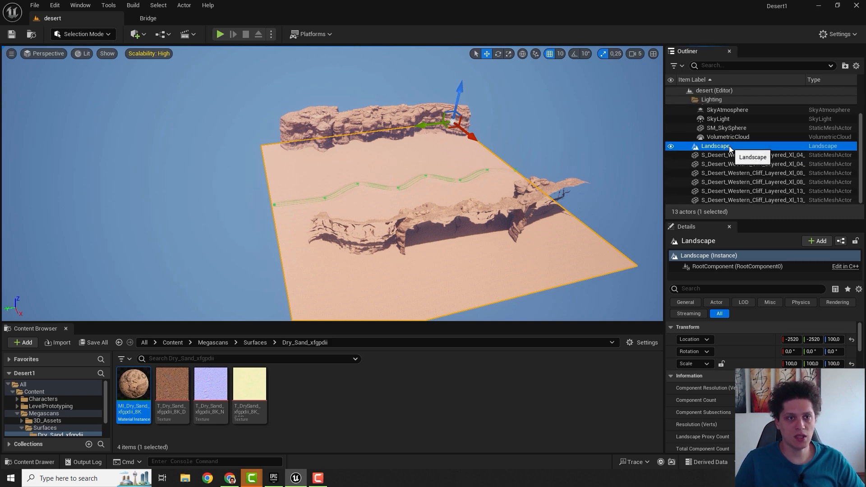
pyautogui.keyDown('shift'); pyautogui.click(725, 203); pyautogui.keyUp('shift')
pyautogui.moveTo(271, 164); pyautogui.dragTo(274, 163, button='right')
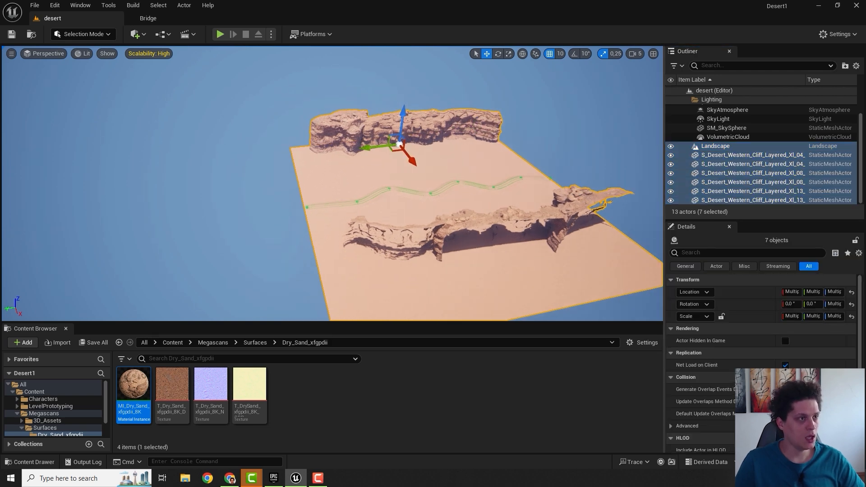
pyautogui.moveTo(286, 195); pyautogui.dragTo(257, 207, button='right')
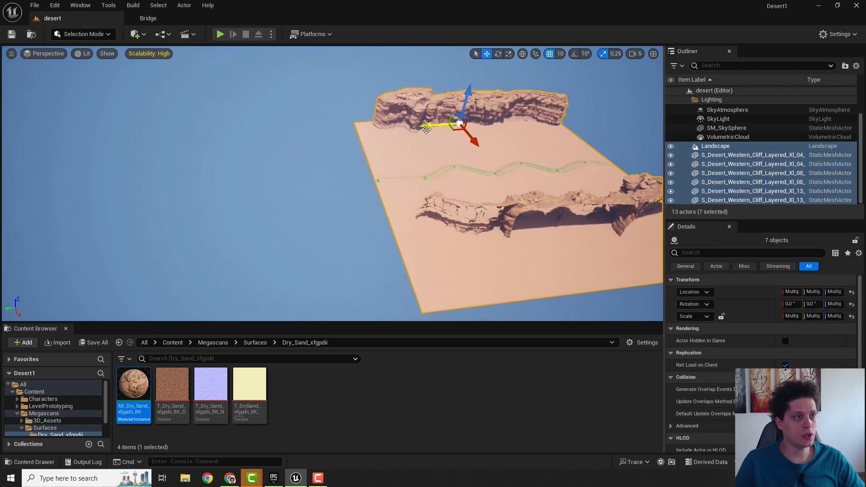
pyautogui.keyDown('alt'); pyautogui.moveTo(430, 128); pyautogui.dragTo(326, 140); pyautogui.keyUp('alt')
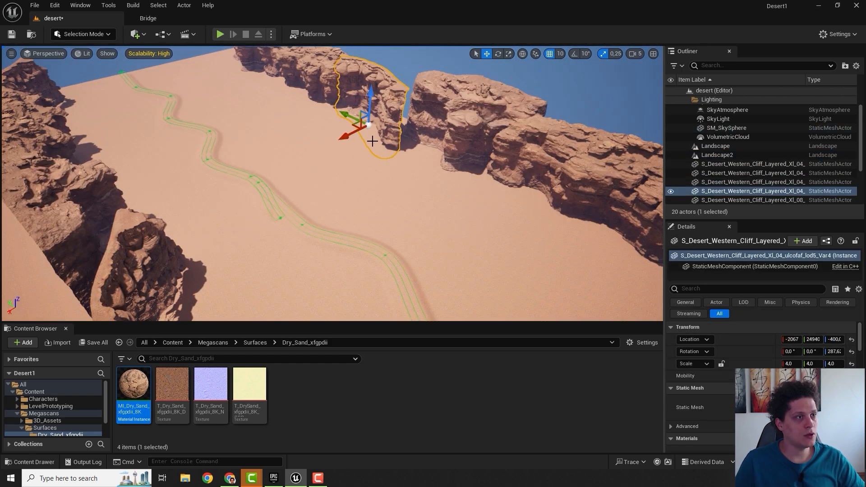
# Adjust the copied XL 04 cliff where the original and duplicated canyon sections meet.
pyautogui.press('e')
pyautogui.moveTo(354, 139)
pyautogui.mouseDown()
pyautogui.moveTo(328, 146)
pyautogui.moveTo(353, 135)
pyautogui.mouseUp()
pyautogui.moveTo(387, 176); pyautogui.dragTo(209, 171, button='right')
pyautogui.click(396, 147)
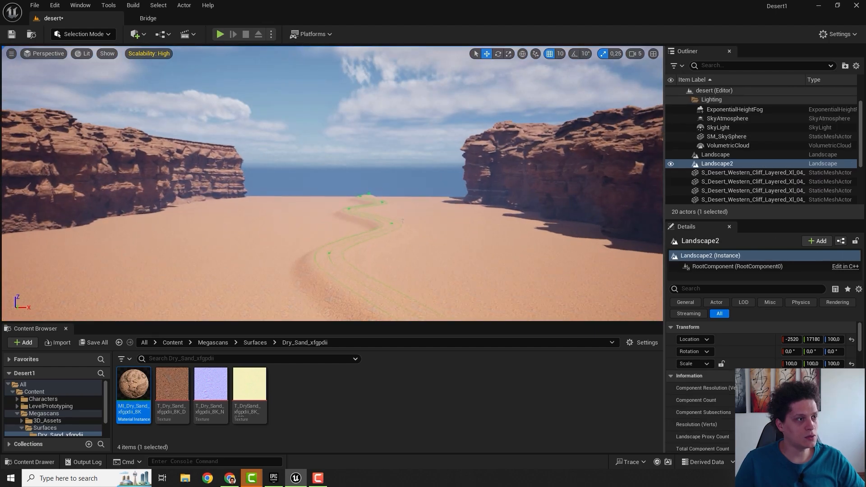
# Play test from a point on the road, run the character between the extended cliff walls, and stop the test.
pyautogui.moveTo(332, 183); pyautogui.dragTo(135, 221, button='right')
pyautogui.moveTo(469, 192); pyautogui.dragTo(463, 192, button='right')
pyautogui.press('a')
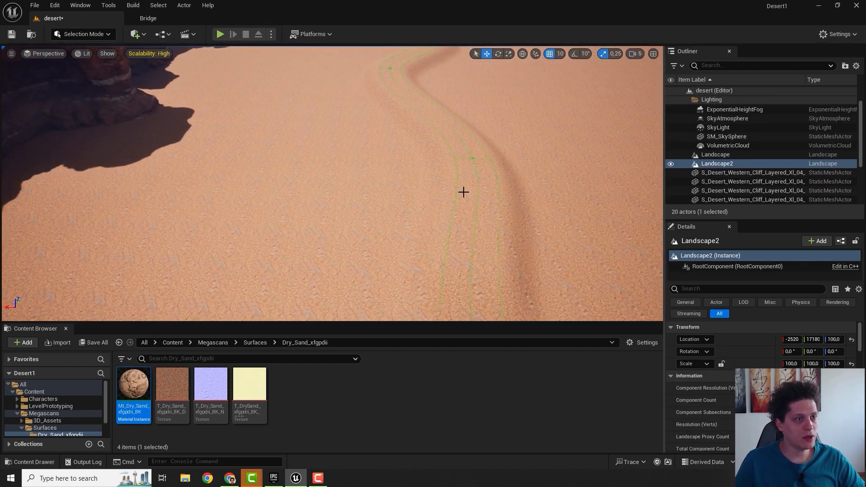
pyautogui.rightClick(463, 191)
pyautogui.click(488, 461)
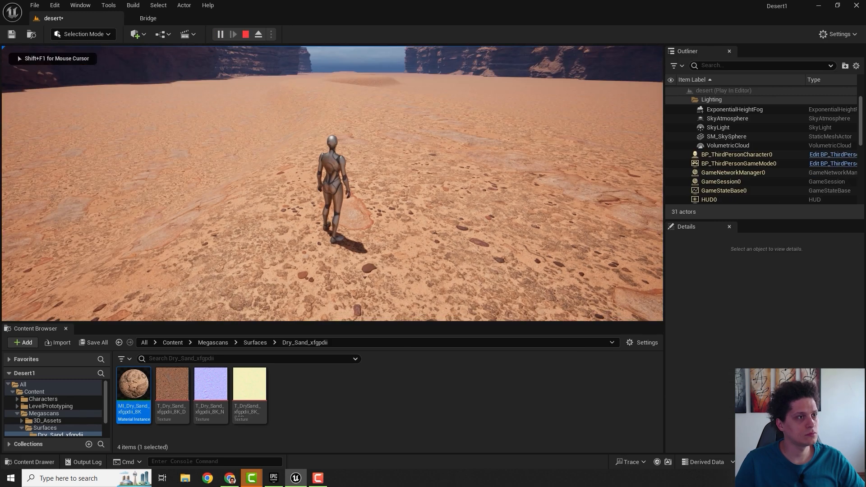
pyautogui.press('d')
pyautogui.press('s')
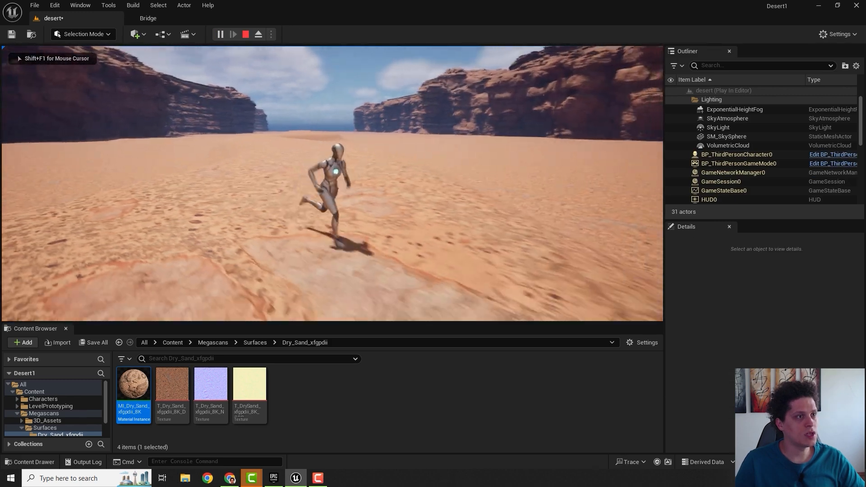
pyautogui.press('w')
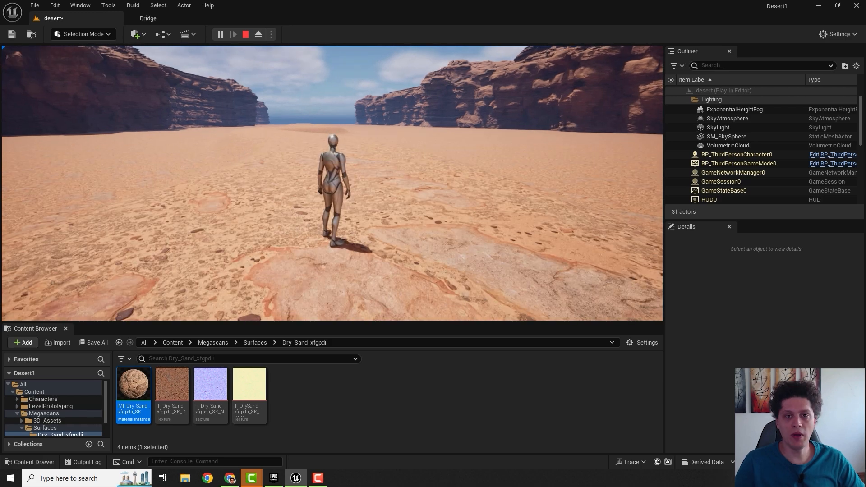
pyautogui.press('Escape')
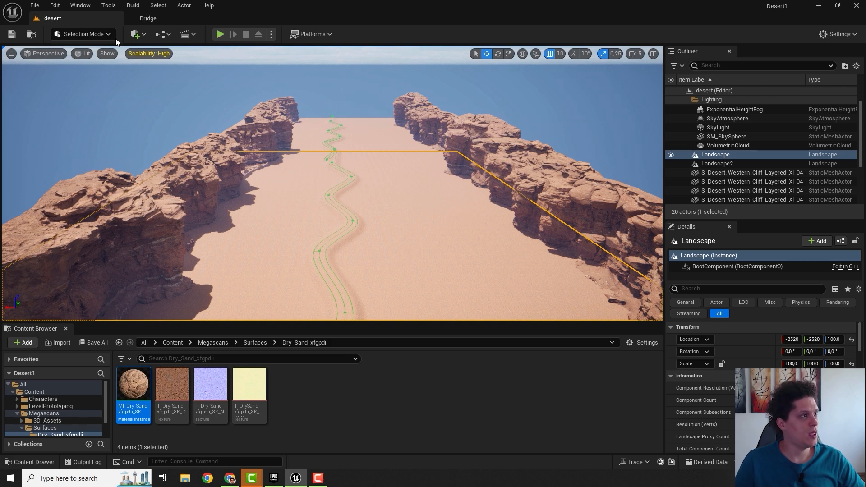
# Switch the editor to Foliage mode.
pyautogui.click(105, 34)
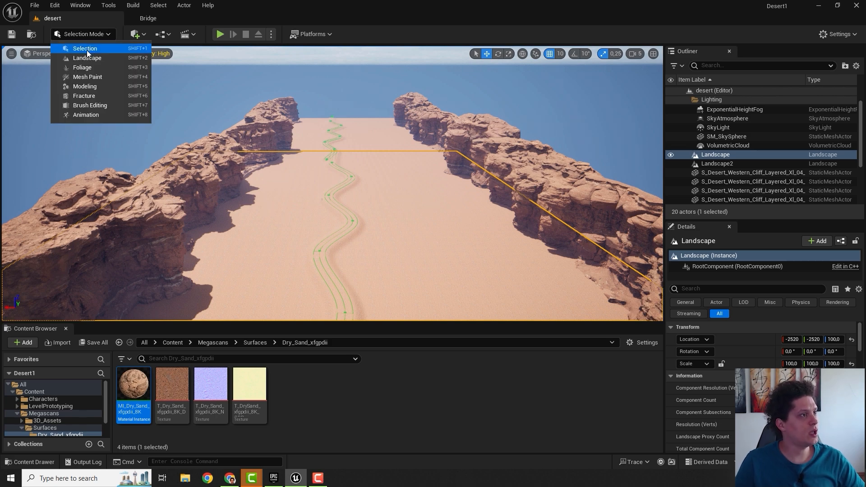
pyautogui.click(82, 69)
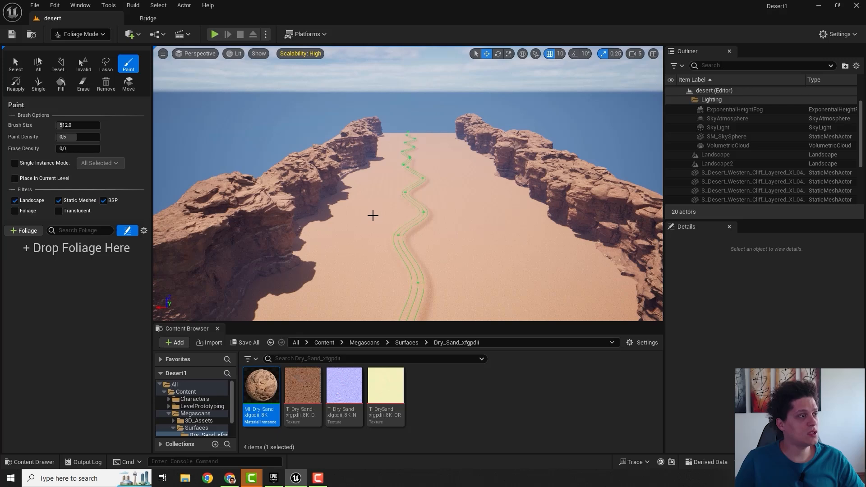
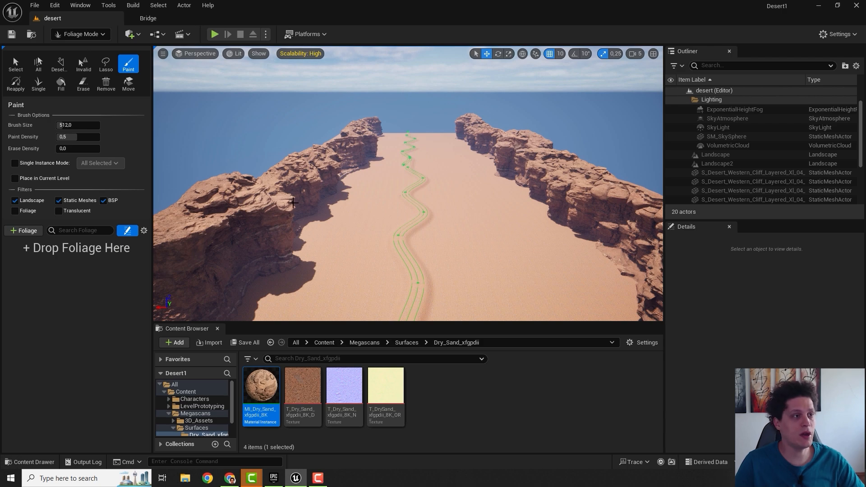
# Download Desert Western Scatter Rock 26, Scatter Rock 27, Rock Small 11 and Rock Small 04 at Nanite quality from Quixel Bridge.
pyautogui.click(151, 20)
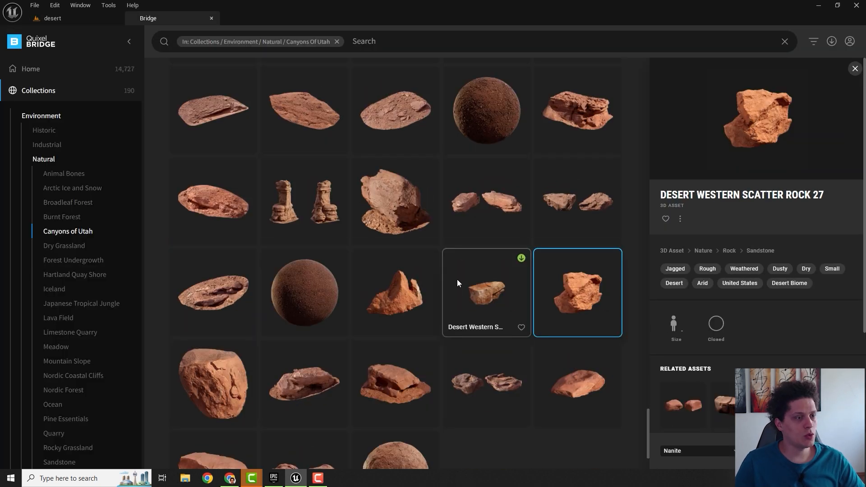
pyautogui.click(395, 292)
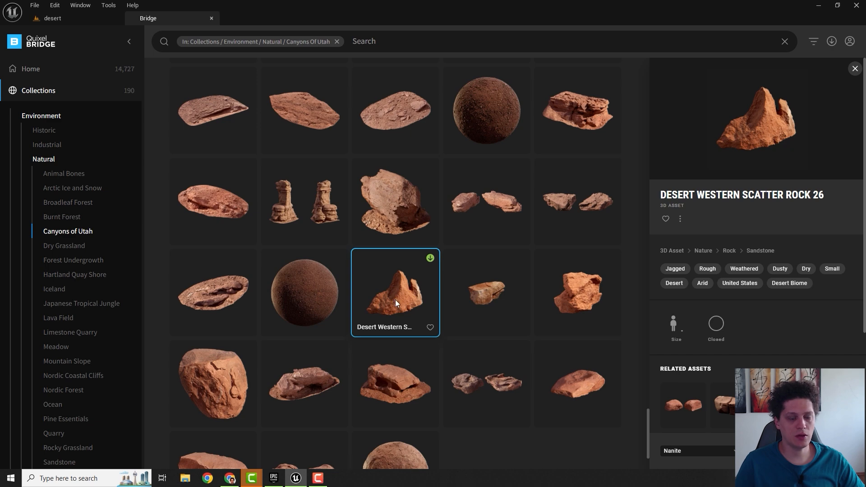
pyautogui.click(571, 292)
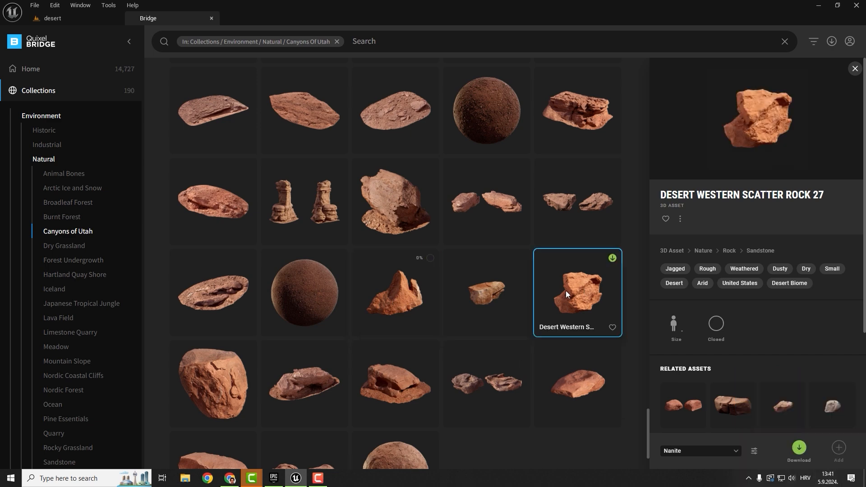
pyautogui.click(226, 375)
pyautogui.click(800, 449)
pyautogui.scroll(-1, 304, 312)
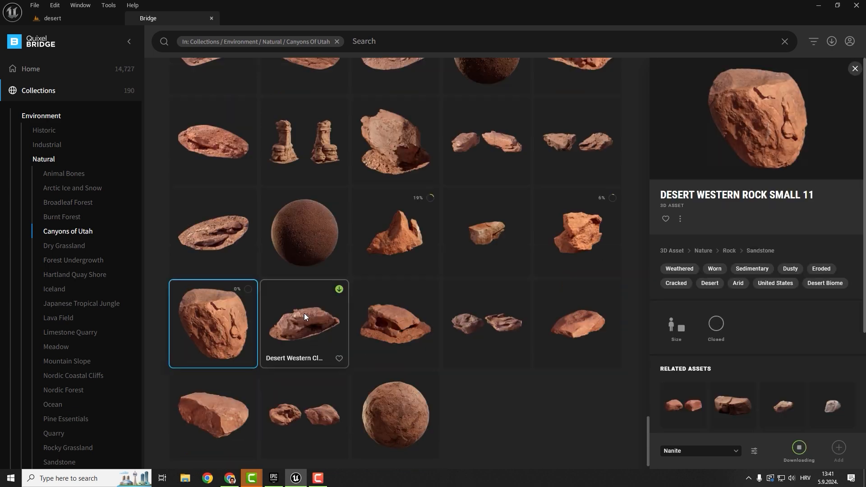
pyautogui.click(221, 405)
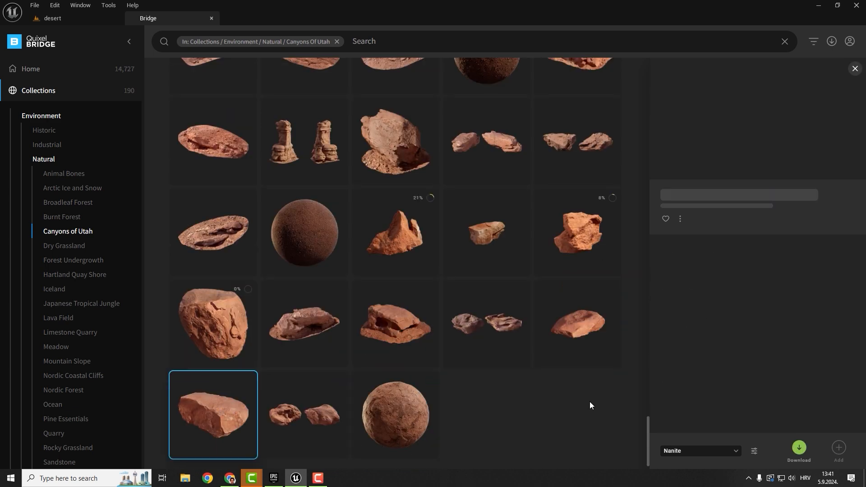
pyautogui.click(799, 447)
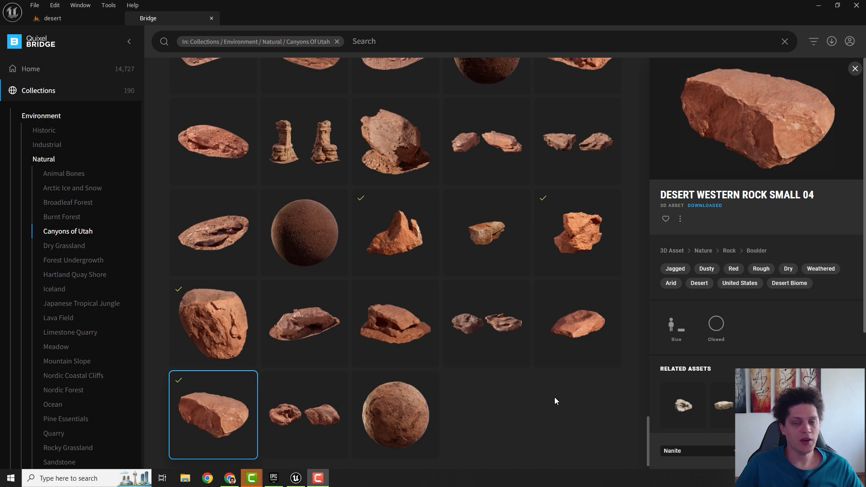
# Select Scatter Rock 26, Scatter Rock 27, Rock Small 11 and Rock Small 04 together and add them to the project.
pyautogui.click(391, 234)
pyautogui.keyDown('ctrl'); pyautogui.click(585, 232); pyautogui.keyUp('ctrl')
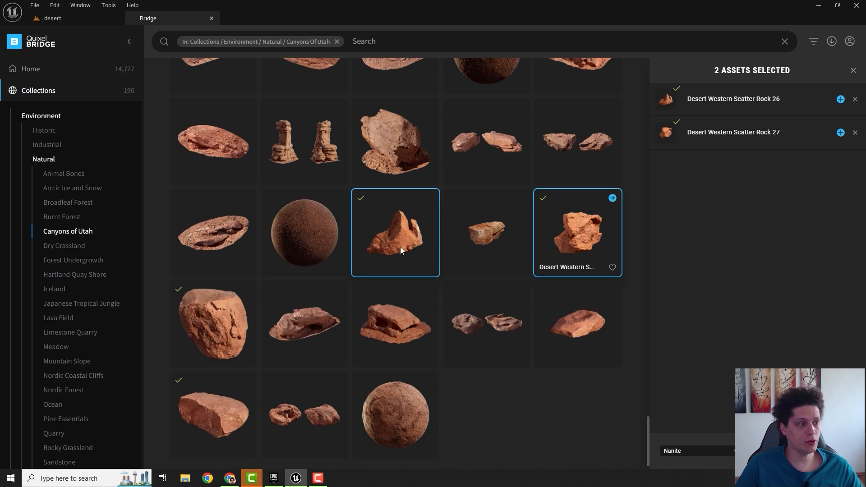
pyautogui.keyDown('ctrl'); pyautogui.click(202, 312); pyautogui.keyUp('ctrl')
pyautogui.keyDown('ctrl'); pyautogui.click(212, 399); pyautogui.keyUp('ctrl')
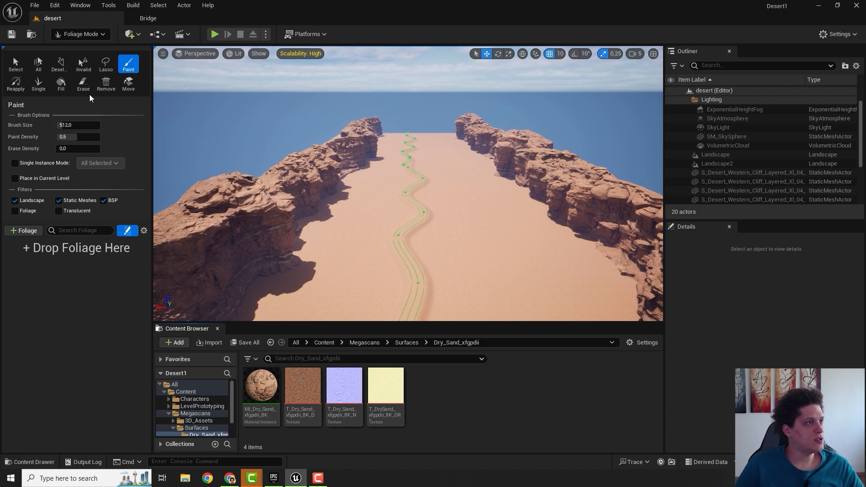
# Return the desert level to Selection mode and open the Megascans 3D_Assets folder.
pyautogui.click(80, 33)
pyautogui.click(90, 50)
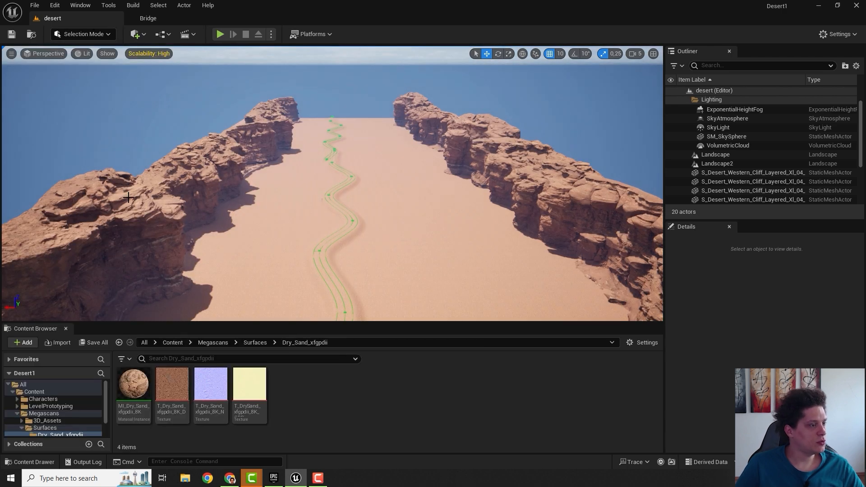
pyautogui.moveTo(101, 404); pyautogui.dragTo(105, 418)
pyautogui.click(43, 389)
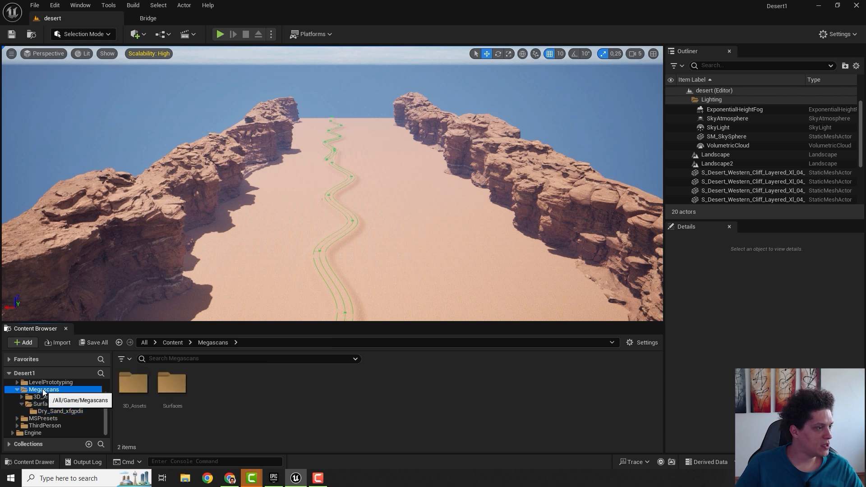
pyautogui.doubleClick(47, 396)
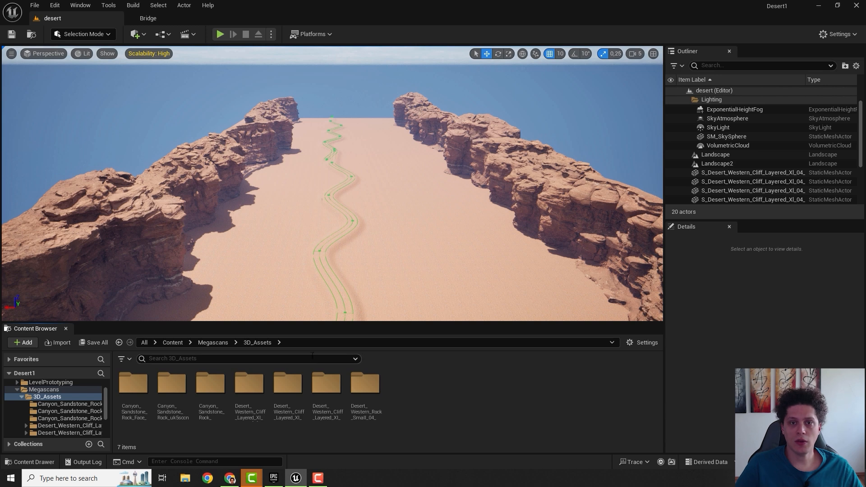
# Filter the Megascans 3D_Assets folder to show only static meshes.
pyautogui.click(73, 404)
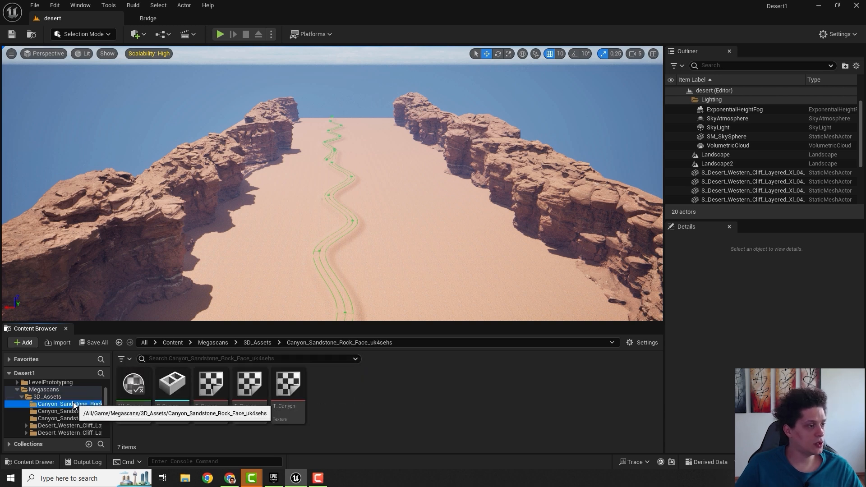
pyautogui.click(48, 400)
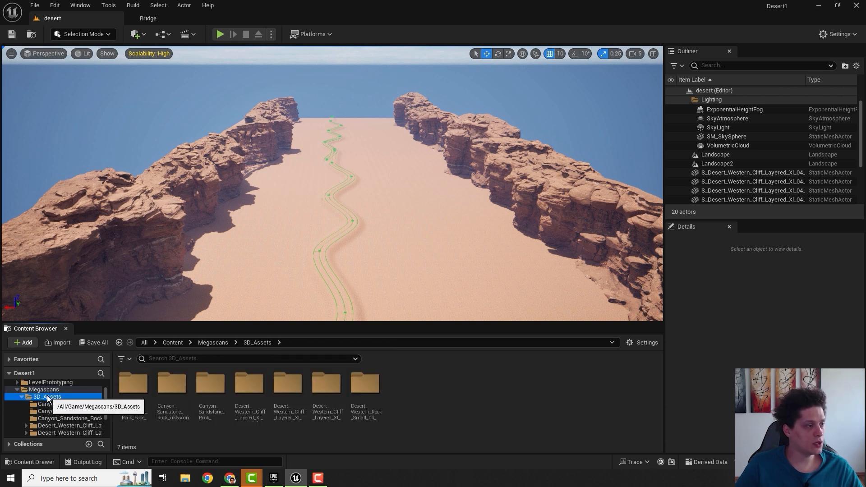
pyautogui.click(127, 359)
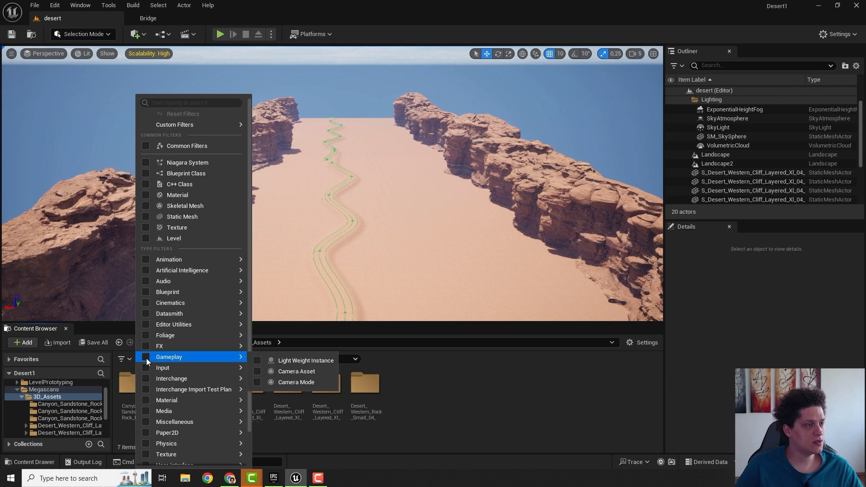
pyautogui.click(143, 215)
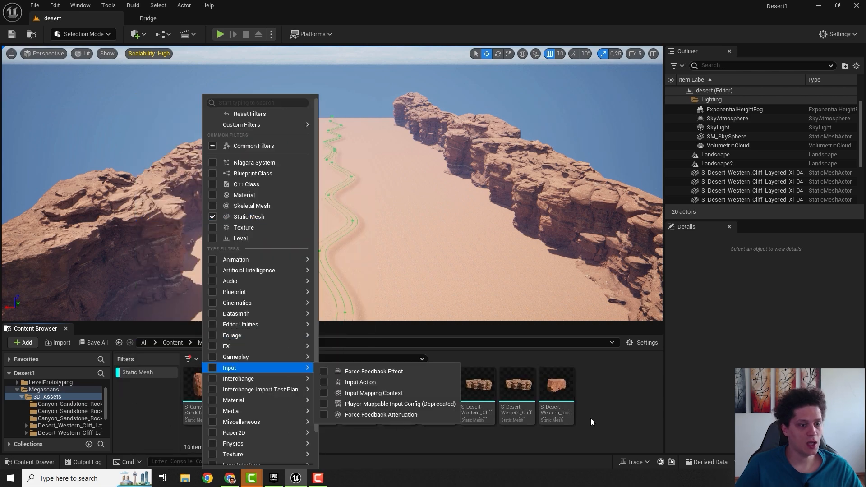
pyautogui.click(576, 361)
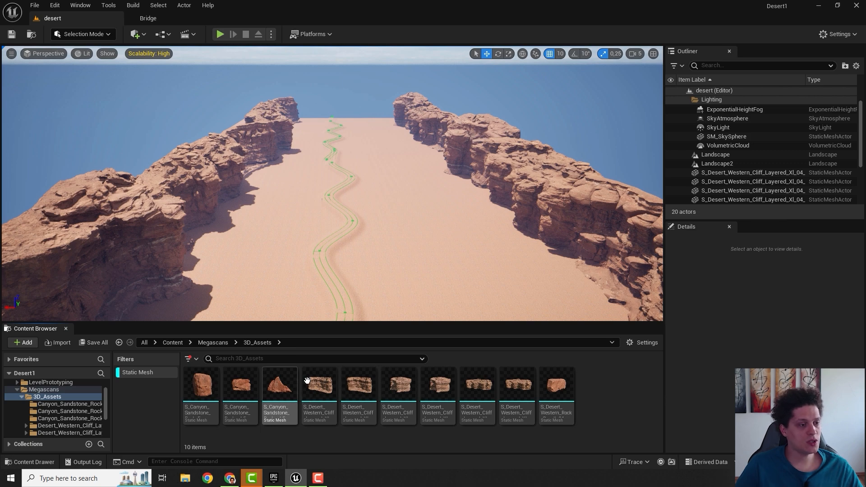
# Place the peaked Canyon Sandstone Rock mesh (uk5seau) on the sand near the cliff to check its size, and delete it again.
pyautogui.click(562, 385)
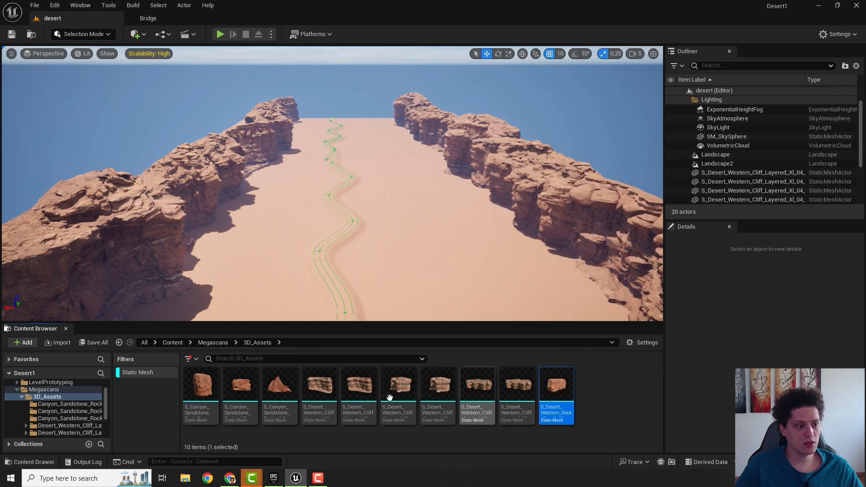
pyautogui.click(276, 387)
pyautogui.moveTo(383, 259); pyautogui.dragTo(313, 276, button='right')
pyautogui.press('w')
pyautogui.moveTo(284, 389); pyautogui.dragTo(321, 292)
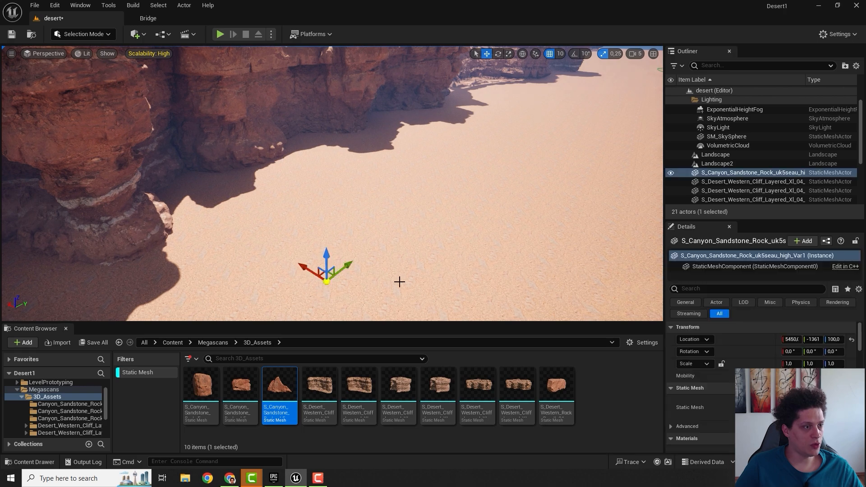
pyautogui.press('f')
pyautogui.moveTo(402, 257)
pyautogui.mouseDown(button='right')
pyautogui.moveTo(400, 201)
pyautogui.moveTo(407, 258)
pyautogui.mouseUp(button='right')
pyautogui.press('s')
pyautogui.scroll(-1, 406, 259)
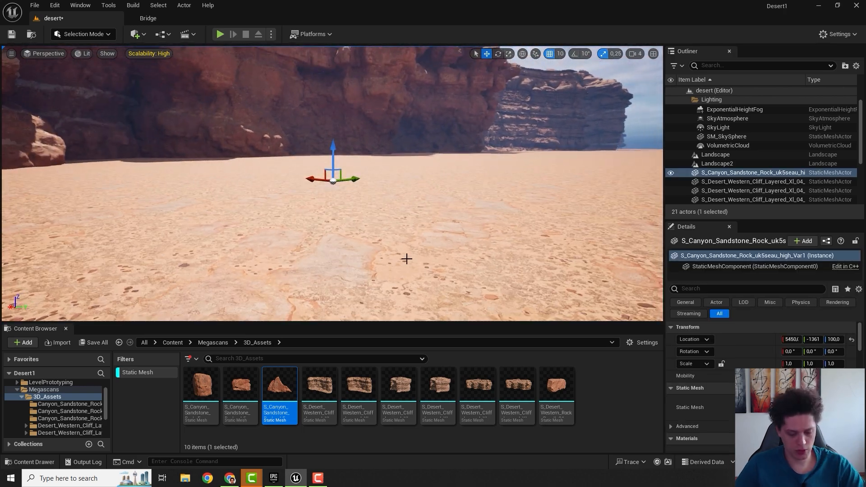
pyautogui.press('Delete')
# Switch to Foliage mode and add the peaked Canyon Sandstone Rock mesh as a foliage type.
pyautogui.moveTo(373, 127); pyautogui.dragTo(373, 127, button='right')
pyautogui.click(104, 36)
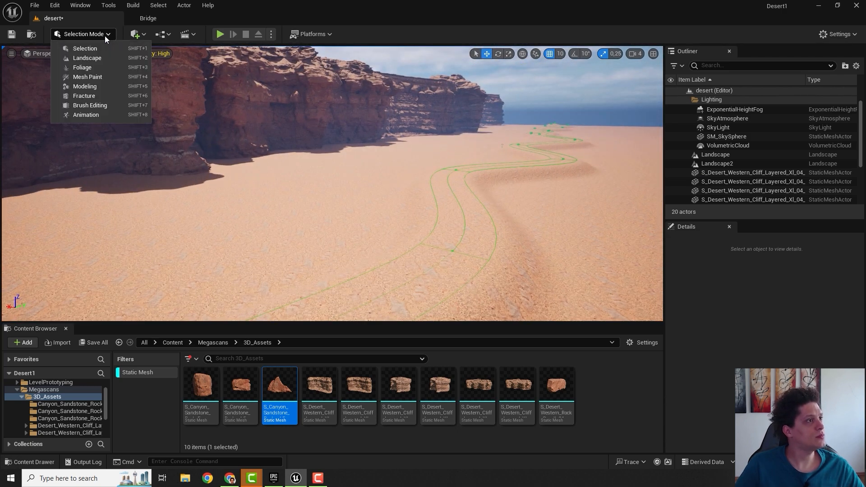
pyautogui.click(96, 67)
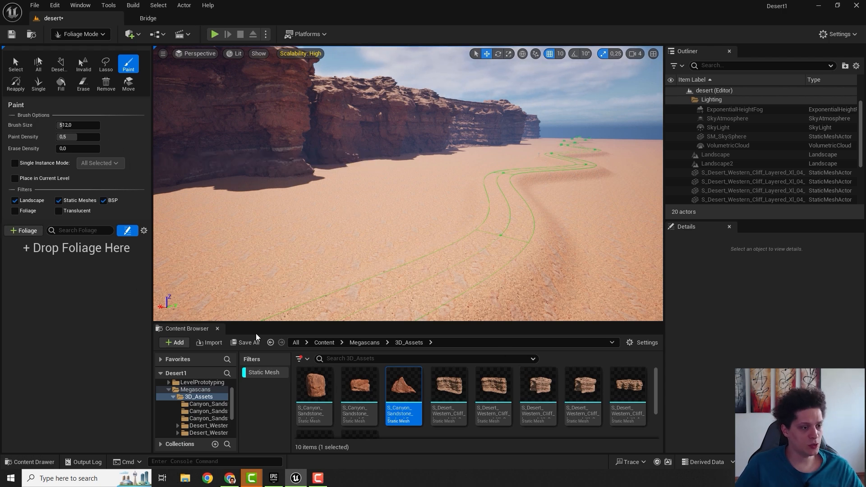
pyautogui.moveTo(403, 391); pyautogui.dragTo(68, 279)
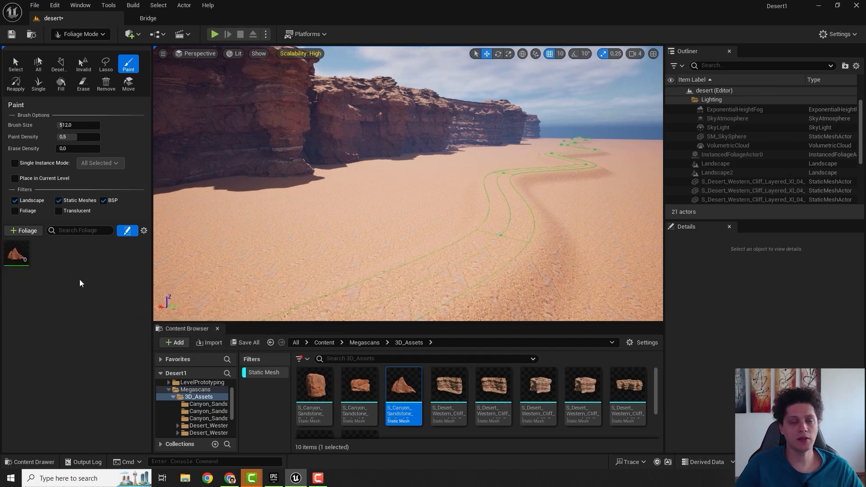
pyautogui.click(11, 250)
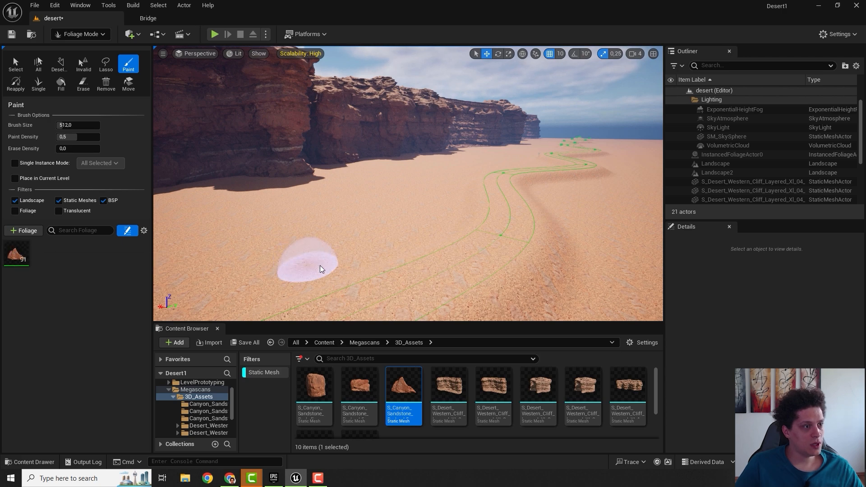
# Try painting the sandstone rock foliage on the sand at its default scale and density, and undo the stroke.
pyautogui.moveTo(320, 265); pyautogui.dragTo(310, 253)
pyautogui.moveTo(350, 250)
pyautogui.mouseDown(button='right')
pyautogui.moveTo(315, 248)
pyautogui.moveTo(327, 257)
pyautogui.moveTo(331, 316)
pyautogui.moveTo(320, 245)
pyautogui.moveTo(331, 242)
pyautogui.mouseUp(button='right')
pyautogui.press('w')
pyautogui.scroll(-1, 327, 311)
pyautogui.press('s')
pyautogui.hotkey('ctrl', 'z')
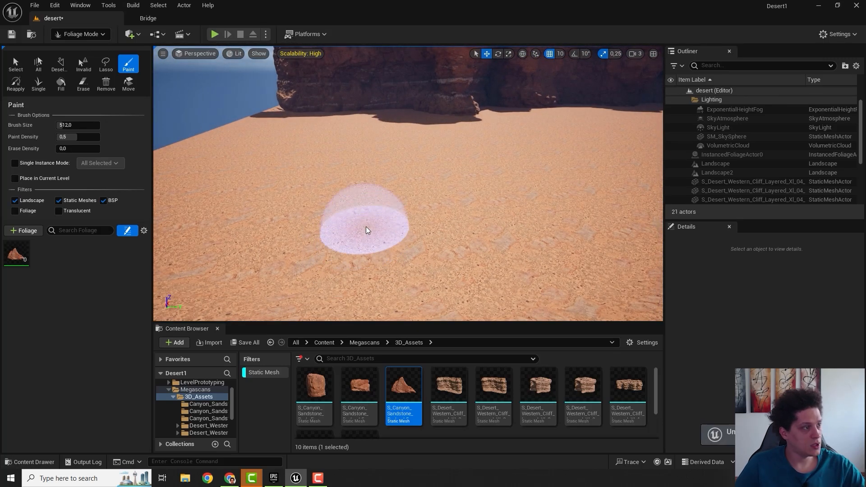
# Select the sandstone rock foliage type and set its minimum and maximum Scale X to 100.
pyautogui.click(15, 256)
pyautogui.scroll(-1, 64, 257)
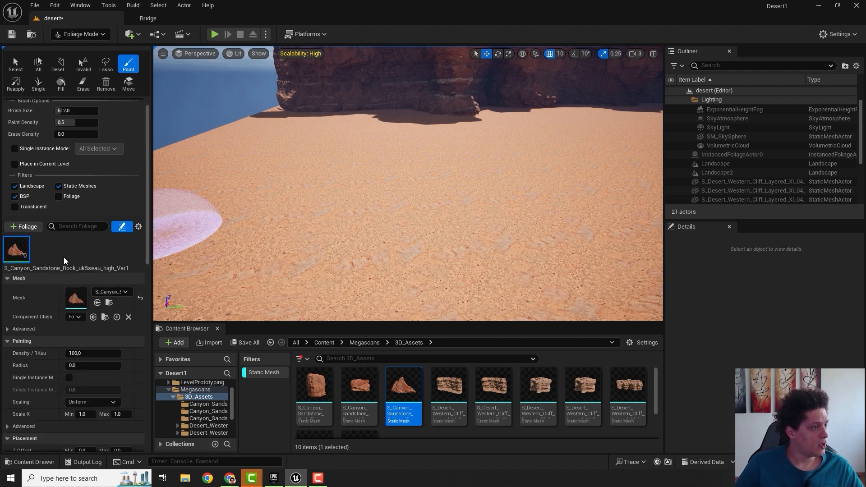
pyautogui.scroll(-4, 59, 268)
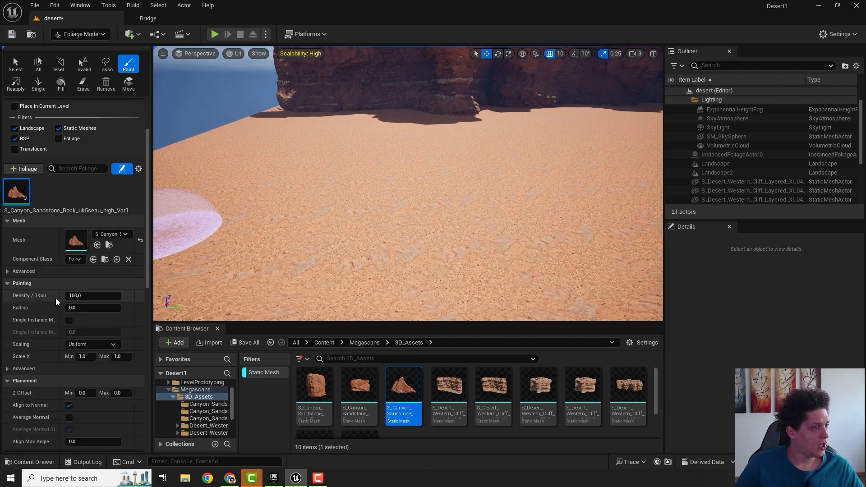
pyautogui.scroll(-2, 53, 305)
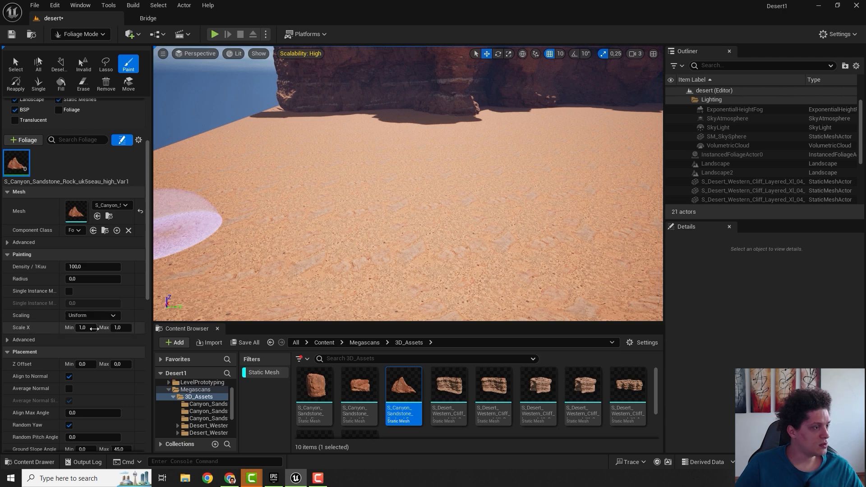
pyautogui.click(92, 329)
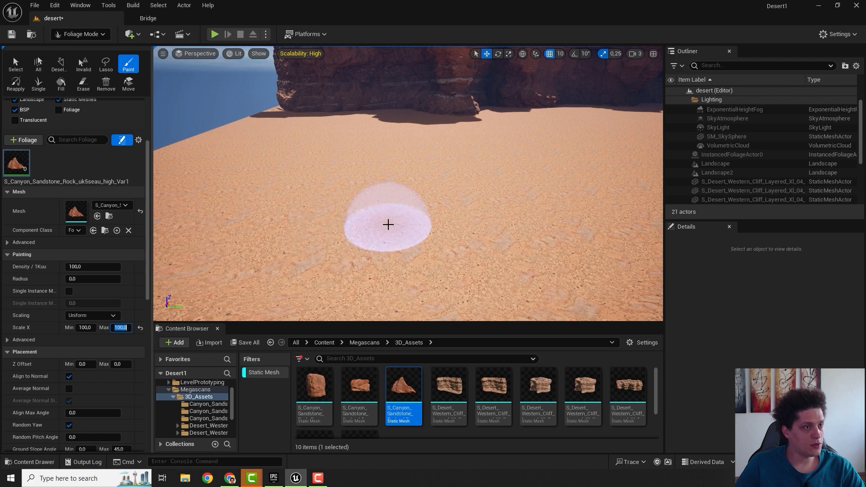
# Paint a trial patch of the sandstone rock at scale 100 on the open sand, and undo it.
pyautogui.click(423, 166)
pyautogui.moveTo(409, 225)
pyautogui.mouseDown(button='right')
pyautogui.moveTo(410, 203)
pyautogui.moveTo(420, 232)
pyautogui.moveTo(384, 232)
pyautogui.moveTo(415, 233)
pyautogui.mouseUp(button='right')
pyautogui.press('w')
pyautogui.press('d')
pyautogui.press('a')
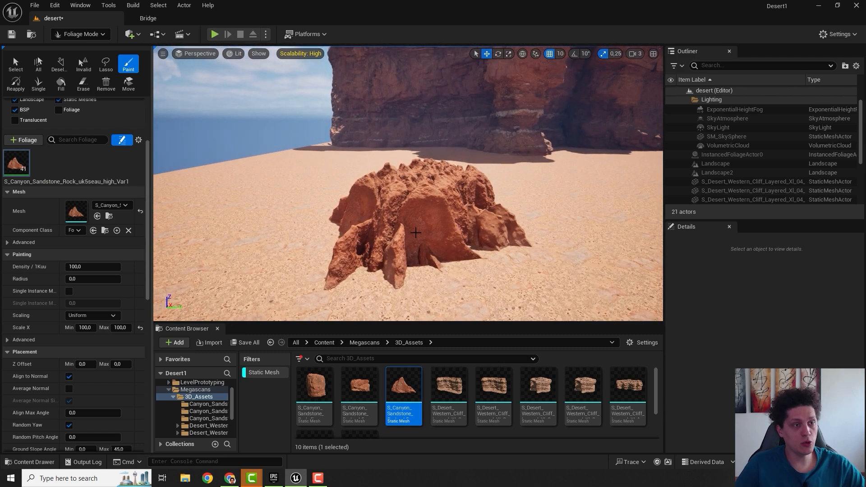
pyautogui.hotkey('ctrl', 'z')
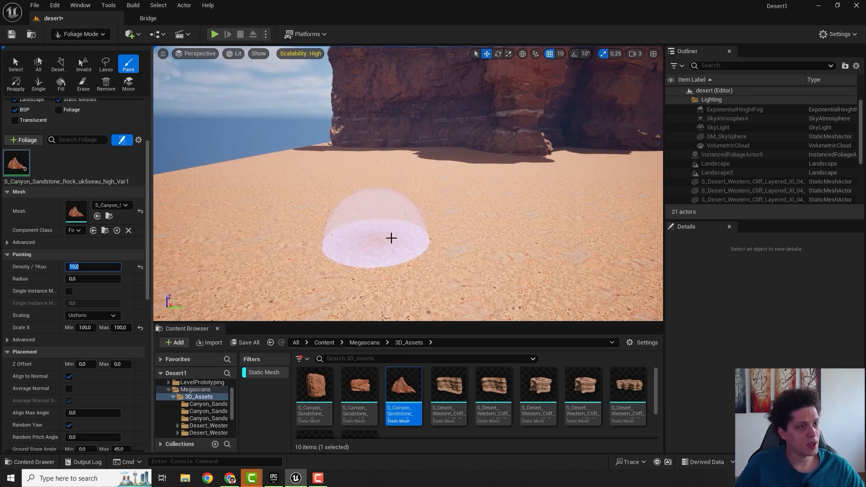
# Try painting the sandstone rock with its density set to 10, and undo the patch.
pyautogui.click(428, 206)
pyautogui.press('w')
pyautogui.moveTo(391, 220)
pyautogui.mouseDown(button='right')
pyautogui.moveTo(361, 244)
pyautogui.moveTo(407, 218)
pyautogui.mouseUp(button='right')
pyautogui.press('a')
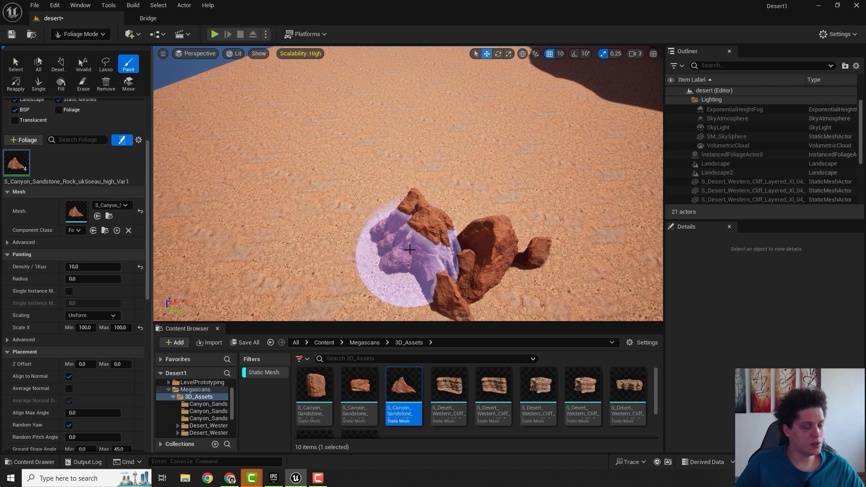
pyautogui.hotkey('ctrl', 'z')
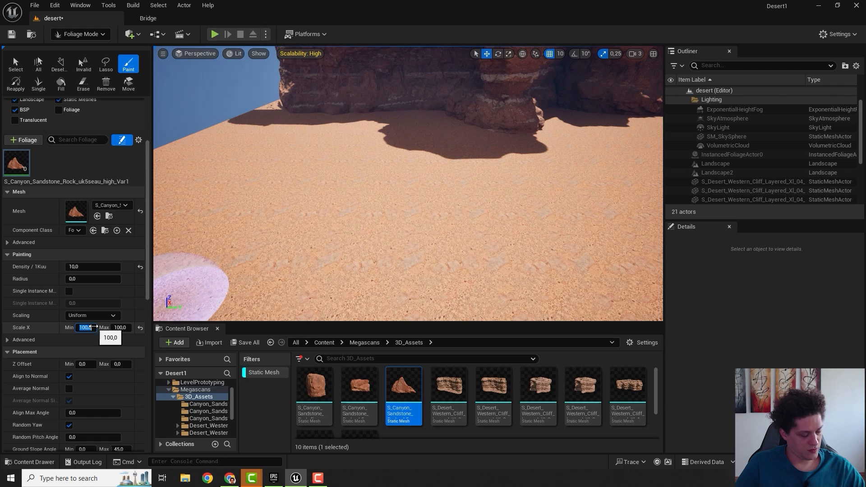
# Set the rock's minimum and maximum Scale X to 500 and enlarge the foliage brush to about 2871.
pyautogui.press('Return')
pyautogui.moveTo(236, 277); pyautogui.dragTo(306, 280, button='right')
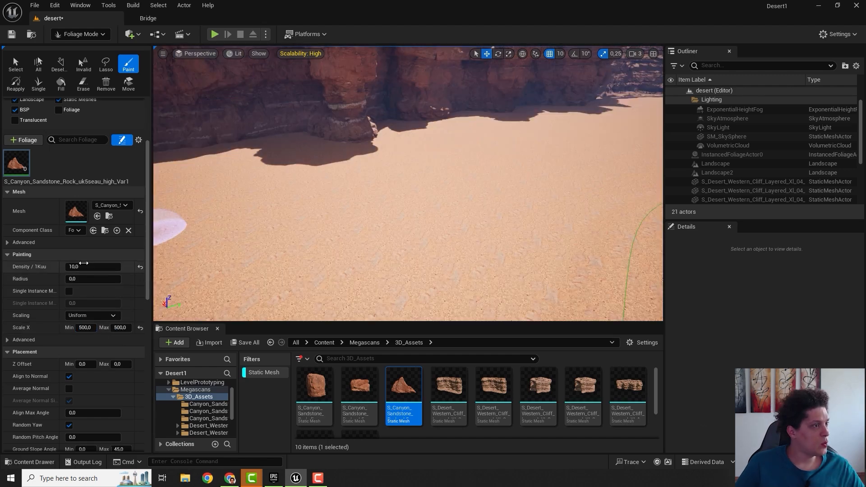
pyautogui.scroll(5, 97, 257)
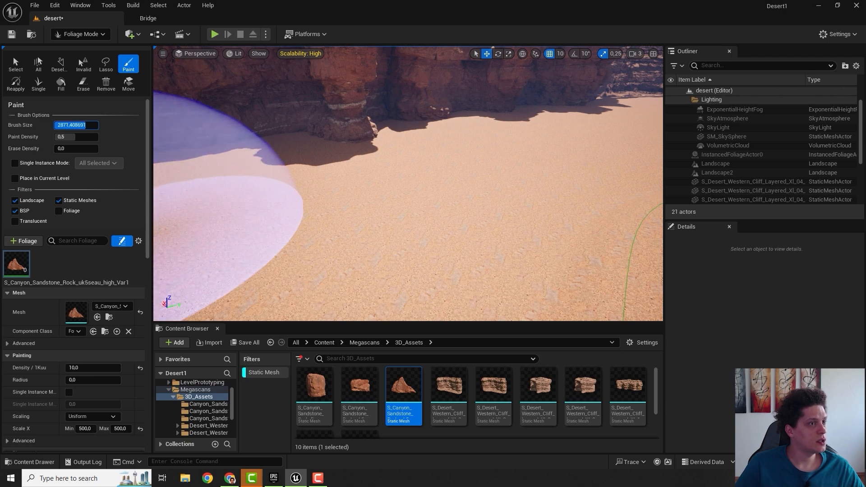
# Try painting the sandstone rock with the enlarged brush at density 10, and undo the result.
pyautogui.click(409, 175)
pyautogui.press('s')
pyautogui.moveTo(409, 176); pyautogui.dragTo(453, 185, button='right')
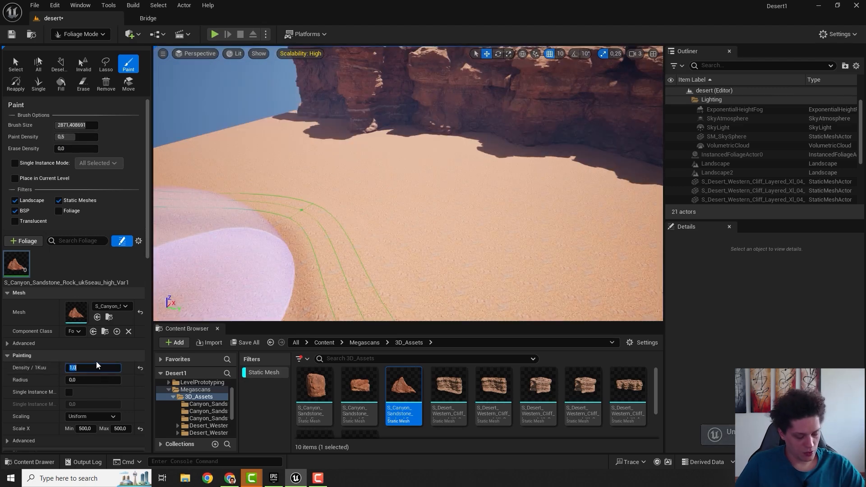
# Set the sandstone rock's painting density to 0,1.
pyautogui.write('0,1')
pyautogui.press('Return')
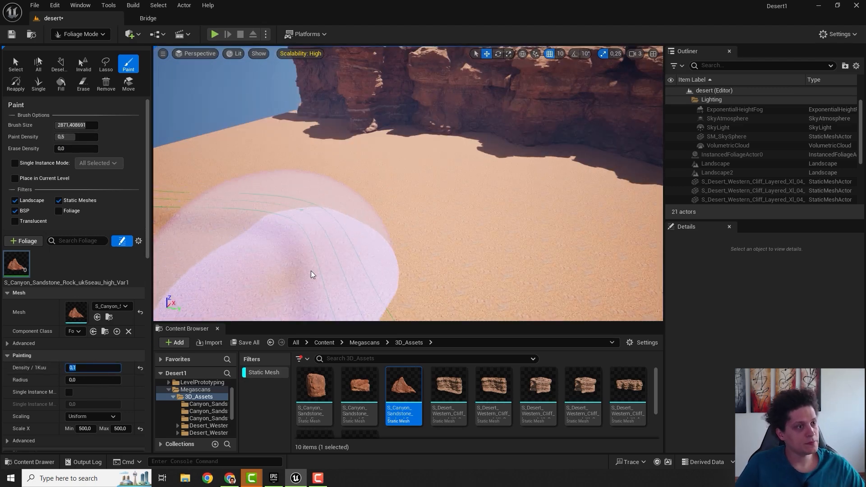
# Paint a trial cluster of the large rocks between the road and the cliff, and undo it.
pyautogui.moveTo(408, 189)
pyautogui.mouseDown()
pyautogui.moveTo(381, 201)
pyautogui.moveTo(302, 151)
pyautogui.mouseUp()
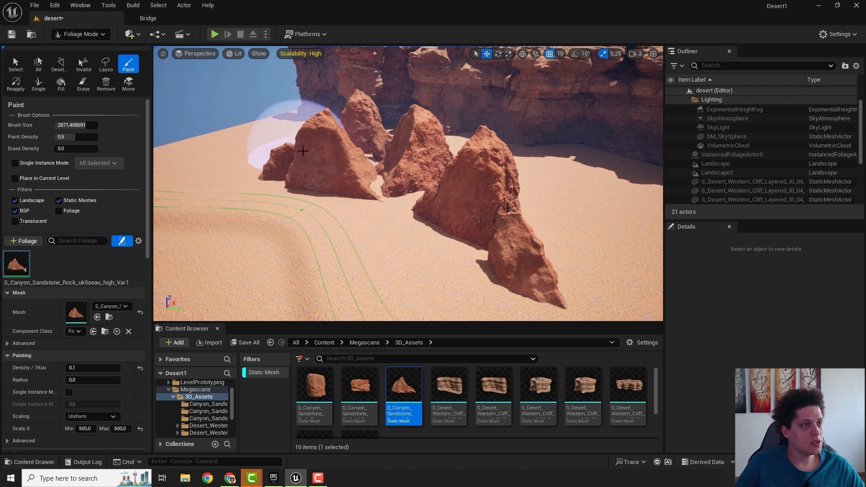
pyautogui.moveTo(295, 169)
pyautogui.mouseDown(button='right')
pyautogui.moveTo(331, 172)
pyautogui.moveTo(291, 187)
pyautogui.moveTo(295, 169)
pyautogui.mouseUp(button='right')
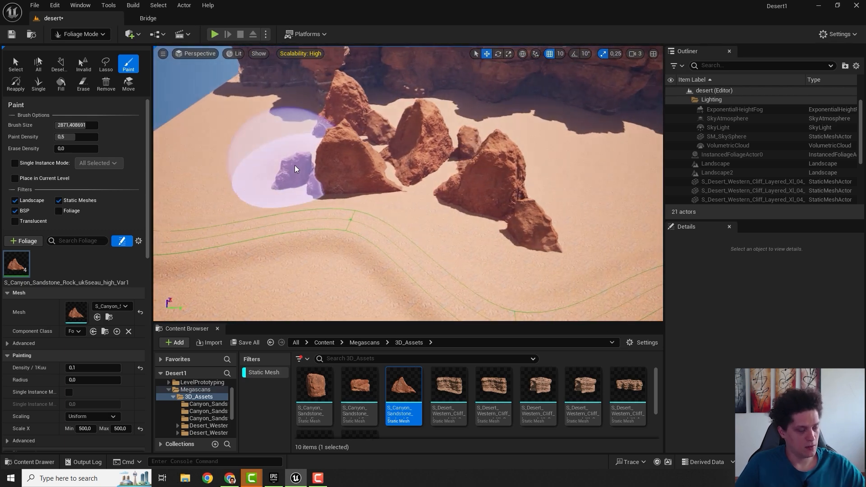
pyautogui.hotkey('ctrl', 'z')
pyautogui.hotkey('ctrl', 'z')
# Paint large sandstone rocks along the foot of the first cliff wall, following it to the far end of the canyon.
pyautogui.moveTo(406, 161)
pyautogui.mouseDown(button='right')
pyautogui.moveTo(465, 135)
pyautogui.moveTo(351, 176)
pyautogui.moveTo(334, 171)
pyautogui.mouseUp(button='right')
pyautogui.moveTo(278, 172)
pyautogui.mouseDown()
pyautogui.moveTo(377, 180)
pyautogui.moveTo(576, 138)
pyautogui.mouseUp()
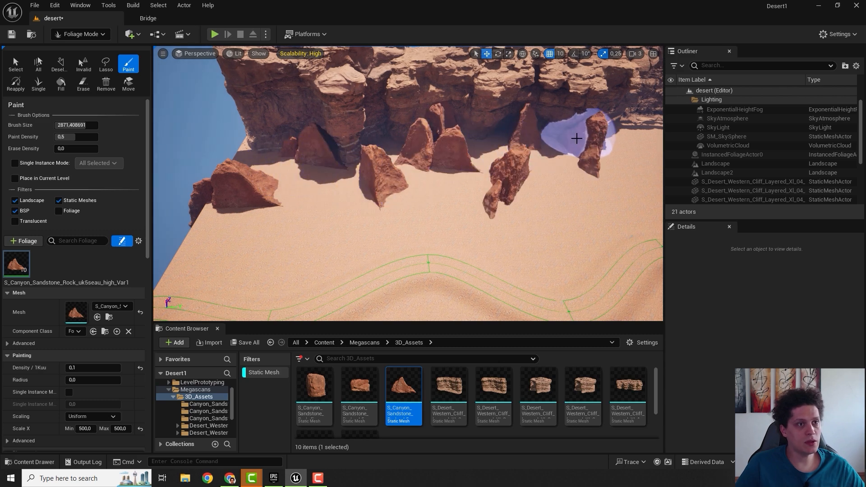
pyautogui.moveTo(555, 154)
pyautogui.mouseDown(button='right')
pyautogui.moveTo(581, 140)
pyautogui.moveTo(650, 135)
pyautogui.mouseUp(button='right')
pyautogui.moveTo(307, 176); pyautogui.dragTo(453, 144)
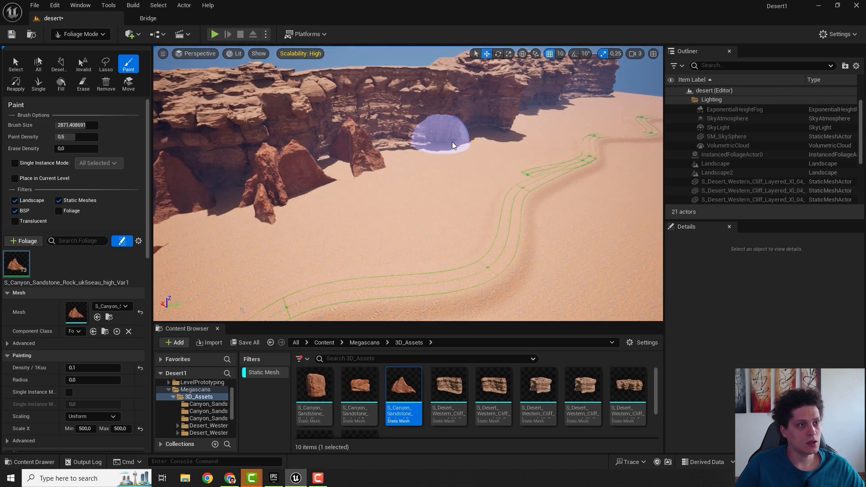
pyautogui.moveTo(585, 95); pyautogui.dragTo(596, 92)
# Paint large sandstone rocks along the whole foot of the opposite cliff wall.
pyautogui.moveTo(596, 92)
pyautogui.mouseDown(button='right')
pyautogui.moveTo(654, 101)
pyautogui.moveTo(224, 131)
pyautogui.mouseUp(button='right')
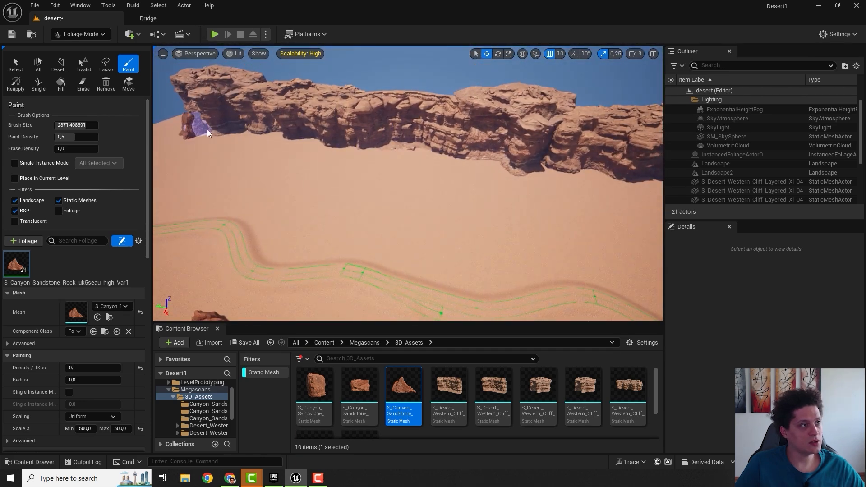
pyautogui.moveTo(394, 152); pyautogui.dragTo(596, 172)
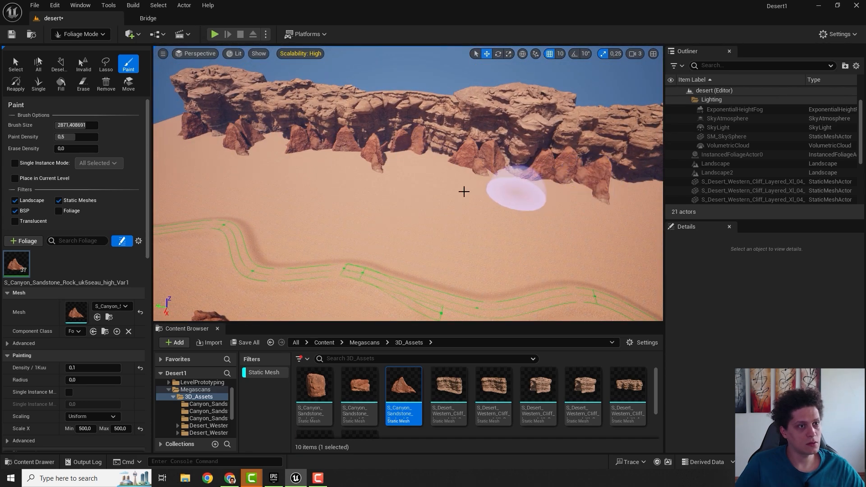
pyautogui.moveTo(436, 173); pyautogui.dragTo(518, 172, button='right')
pyautogui.moveTo(476, 153); pyautogui.dragTo(589, 139)
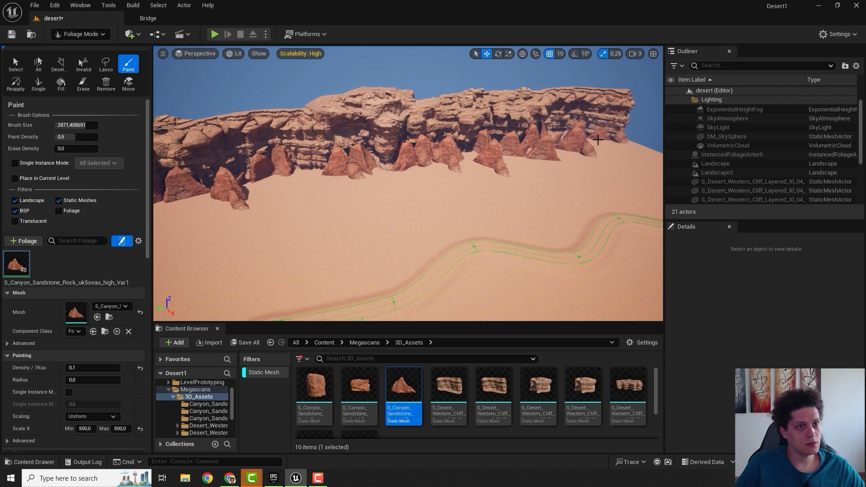
pyautogui.moveTo(597, 140)
pyautogui.mouseDown(button='right')
pyautogui.moveTo(518, 149)
pyautogui.moveTo(460, 176)
pyautogui.moveTo(412, 239)
pyautogui.mouseUp(button='right')
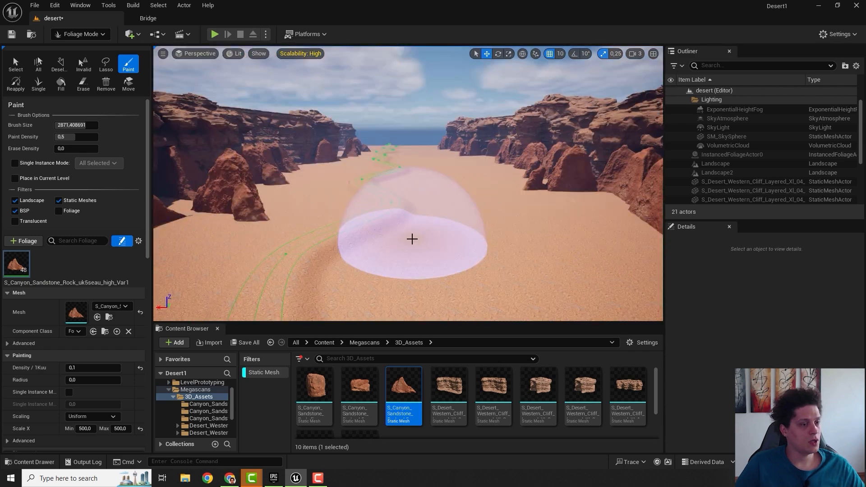
pyautogui.moveTo(368, 391)
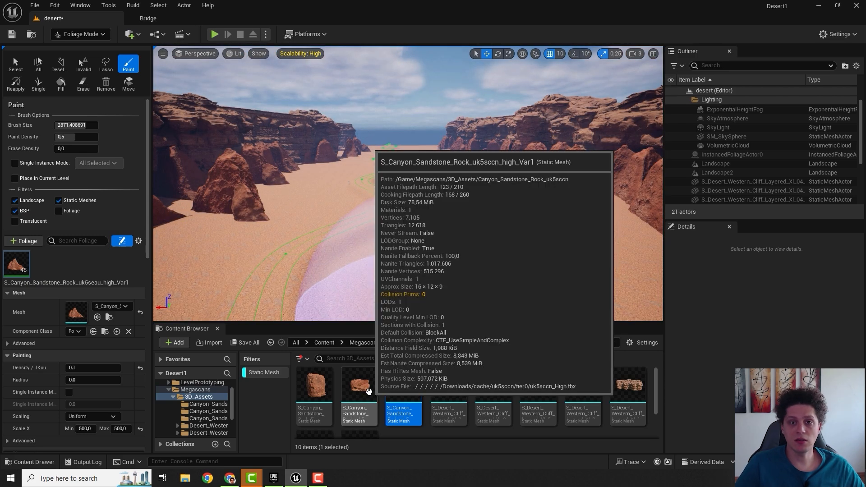
pyautogui.scroll(-2, 72, 266)
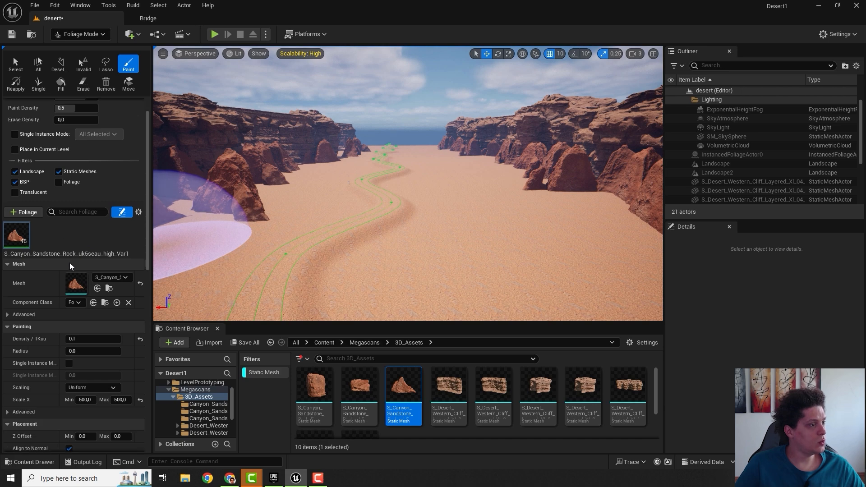
# Add the mesh S_Canyon_Sandstone_Rock_Face_uk4sehs_high_Var1 to the foliage palette and select it for painting.
pyautogui.scroll(-1, 69, 263)
pyautogui.scroll(-3, 419, 412)
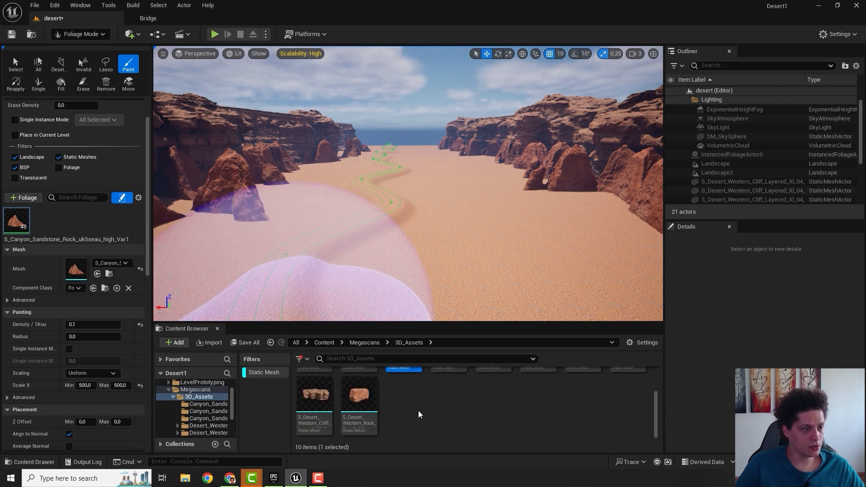
pyautogui.scroll(3, 419, 414)
pyautogui.moveTo(324, 388)
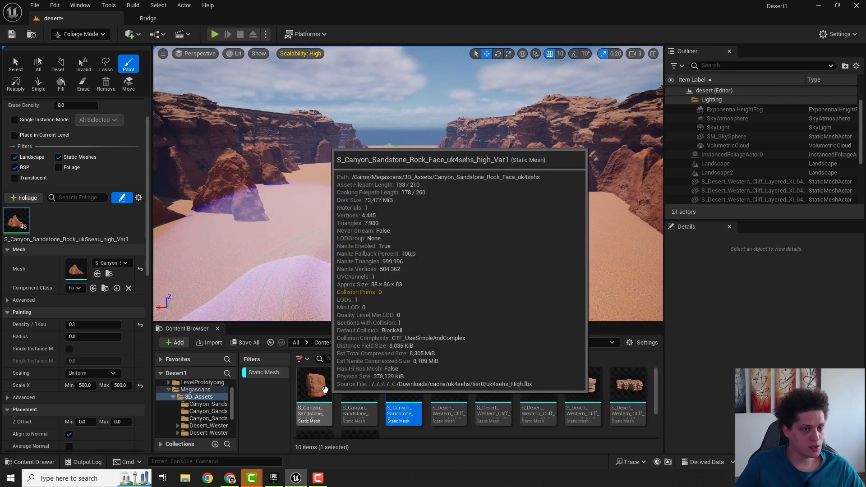
pyautogui.moveTo(324, 388); pyautogui.dragTo(68, 224)
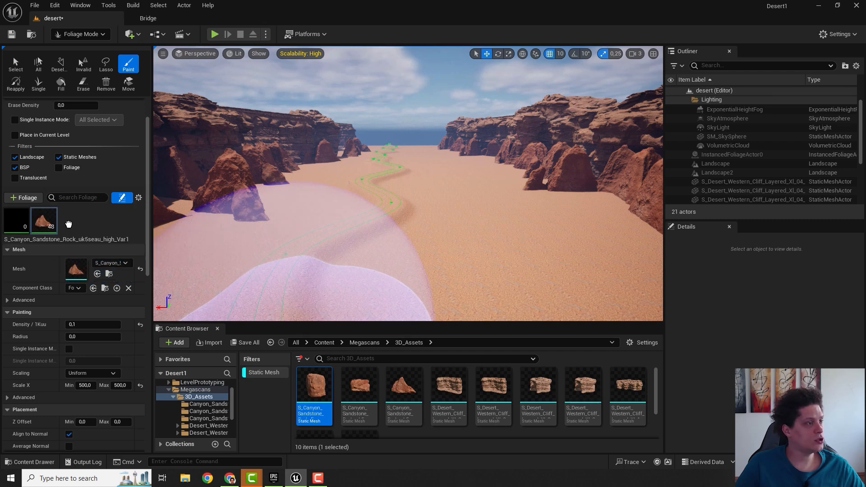
pyautogui.click(18, 220)
# Paint a trial patch of the rock face mesh on the sand with its default density and scale, and undo it.
pyautogui.moveTo(470, 243); pyautogui.dragTo(451, 289, button='right')
pyautogui.click(419, 183)
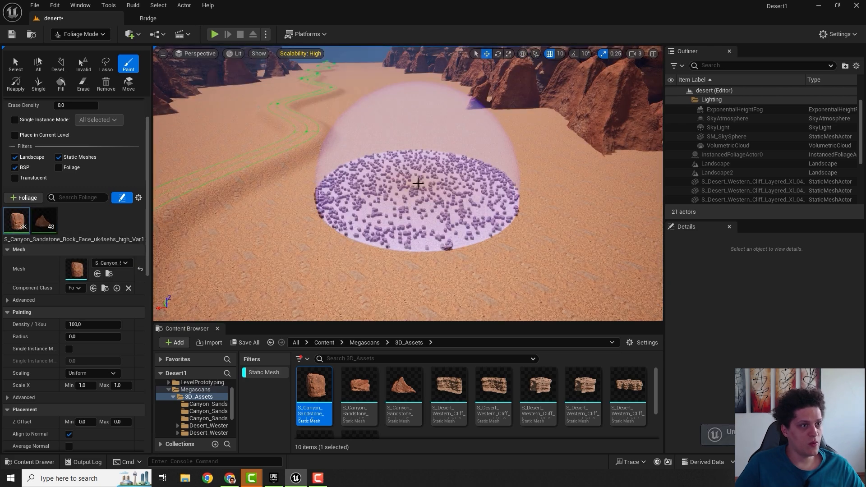
pyautogui.moveTo(427, 242); pyautogui.dragTo(427, 253, button='right')
pyautogui.press('w')
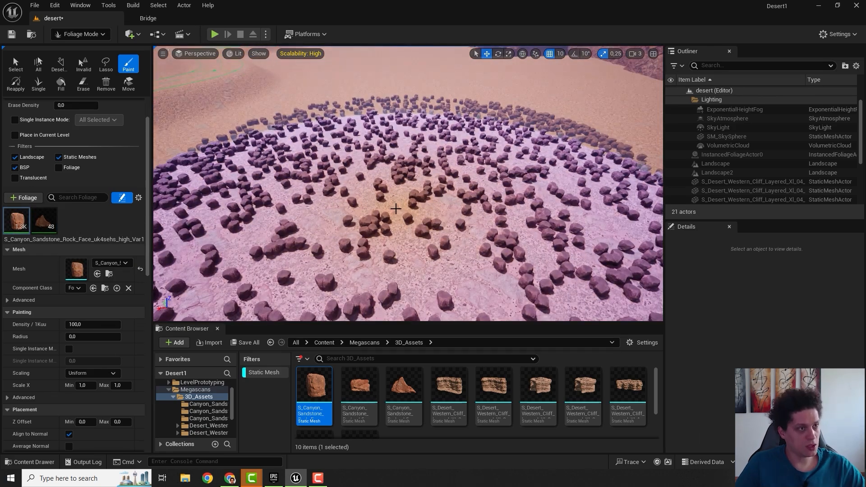
pyautogui.hotkey('ctrl', 'z')
pyautogui.press('s')
pyautogui.moveTo(398, 189)
pyautogui.mouseDown(button='right')
pyautogui.moveTo(398, 175)
pyautogui.moveTo(392, 180)
pyautogui.mouseUp(button='right')
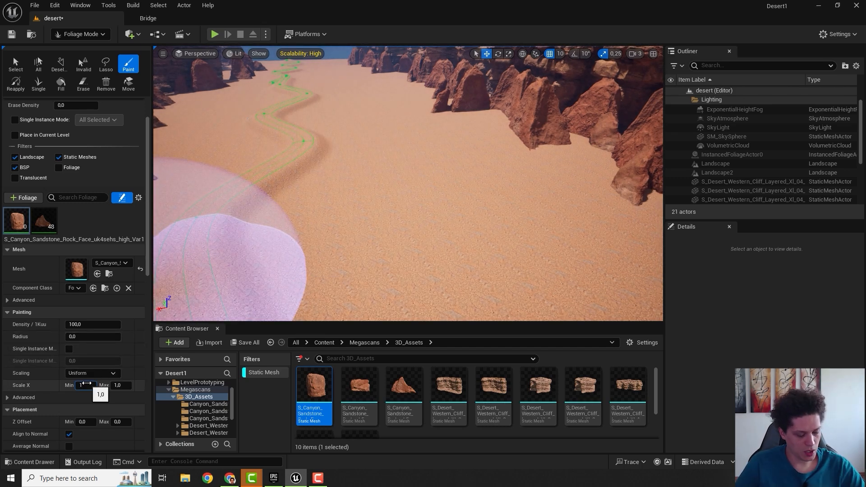
# Set the rock face mesh's scale to 20 and density to 0,1, removing the trial patches painted on the sand.
pyautogui.click(417, 197)
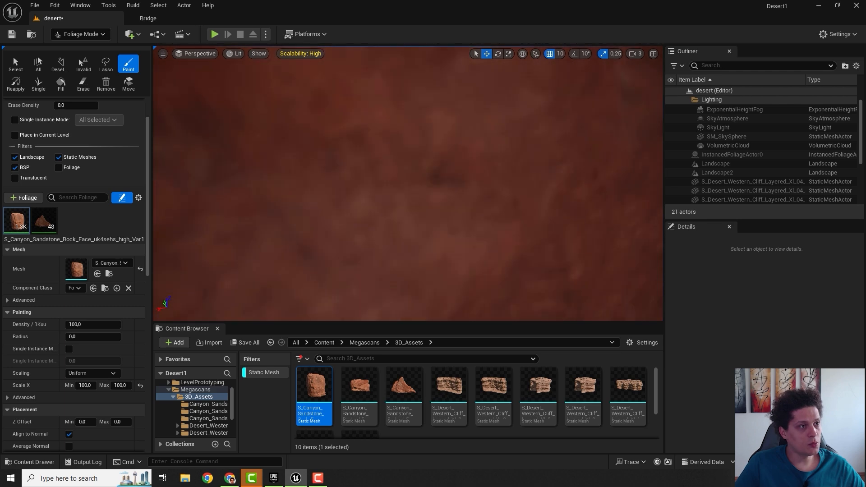
pyautogui.press('s')
pyautogui.moveTo(417, 197); pyautogui.dragTo(411, 190, button='right')
pyautogui.hotkey('ctrl', 'z')
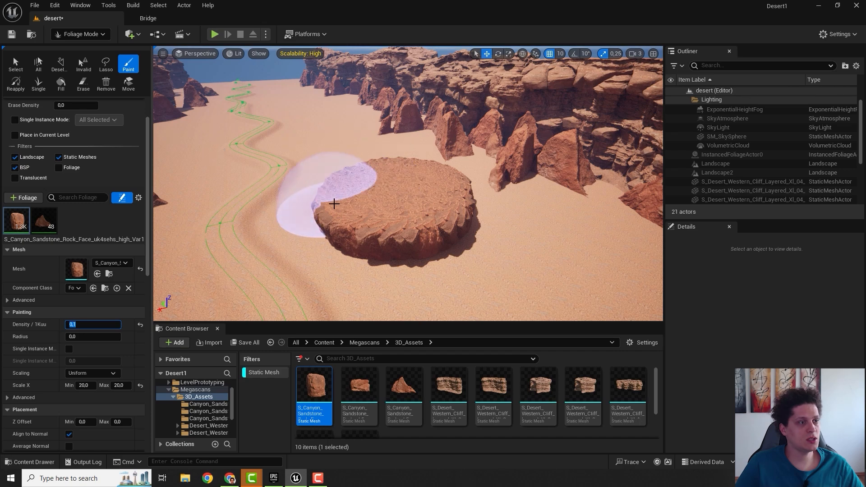
pyautogui.moveTo(316, 198)
pyautogui.keyDown('shift'); pyautogui.mouseDown()
pyautogui.moveTo(433, 226)
pyautogui.moveTo(404, 224)
pyautogui.moveTo(357, 196)
pyautogui.moveTo(440, 214)
pyautogui.mouseUp(); pyautogui.keyUp('shift')
# Paint trial boulders along the foot of the cliff, inspect them up close, and undo the strokes.
pyautogui.moveTo(424, 223)
pyautogui.mouseDown(button='right')
pyautogui.moveTo(510, 230)
pyautogui.moveTo(356, 216)
pyautogui.moveTo(365, 205)
pyautogui.moveTo(487, 167)
pyautogui.moveTo(379, 173)
pyautogui.moveTo(428, 203)
pyautogui.moveTo(527, 221)
pyautogui.mouseUp(button='right')
pyautogui.click(388, 188)
pyautogui.moveTo(388, 188)
pyautogui.mouseDown(button='right')
pyautogui.moveTo(393, 212)
pyautogui.moveTo(348, 201)
pyautogui.moveTo(356, 199)
pyautogui.mouseUp(button='right')
pyautogui.press('s')
pyautogui.moveTo(325, 135); pyautogui.dragTo(498, 148)
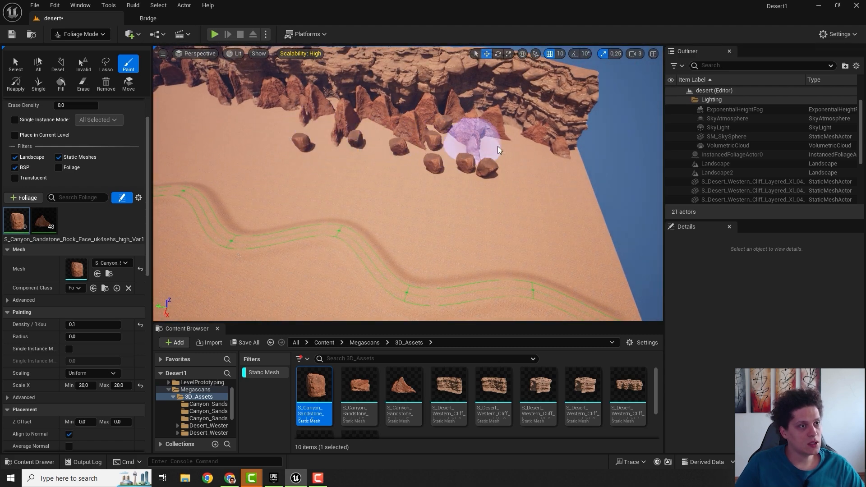
pyautogui.moveTo(380, 123); pyautogui.dragTo(348, 118)
pyautogui.press('w')
pyautogui.moveTo(415, 188)
pyautogui.mouseDown(button='right')
pyautogui.moveTo(432, 188)
pyautogui.moveTo(352, 140)
pyautogui.moveTo(354, 157)
pyautogui.moveTo(483, 136)
pyautogui.moveTo(484, 158)
pyautogui.moveTo(503, 138)
pyautogui.moveTo(520, 136)
pyautogui.moveTo(374, 187)
pyautogui.moveTo(426, 201)
pyautogui.moveTo(426, 213)
pyautogui.moveTo(427, 204)
pyautogui.moveTo(469, 203)
pyautogui.mouseUp(button='right')
pyautogui.press('s')
pyautogui.press('w')
pyautogui.press('w')
pyautogui.press('s')
pyautogui.press('s')
pyautogui.hotkey('ctrl', 'z')
pyautogui.hotkey('ctrl', 'z')
pyautogui.hotkey('ctrl', 'z')
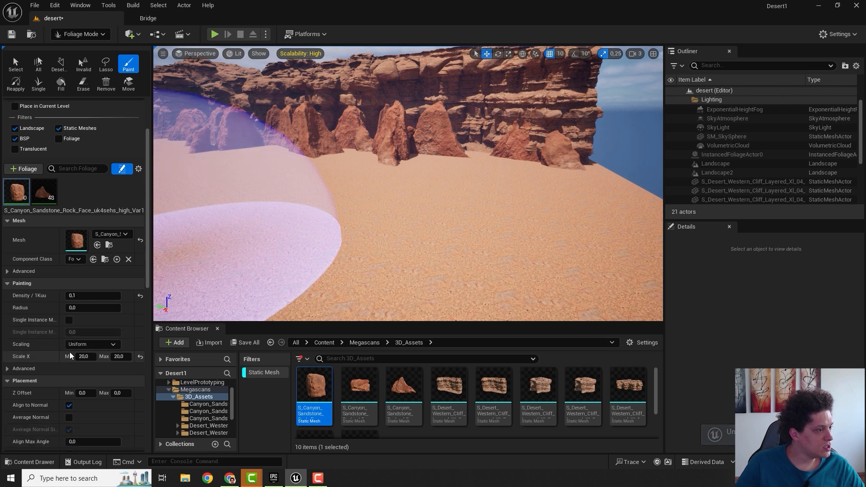
# Set the rock face mesh's minimum Z Offset to -50.
pyautogui.scroll(-2, 69, 352)
pyautogui.click(85, 378)
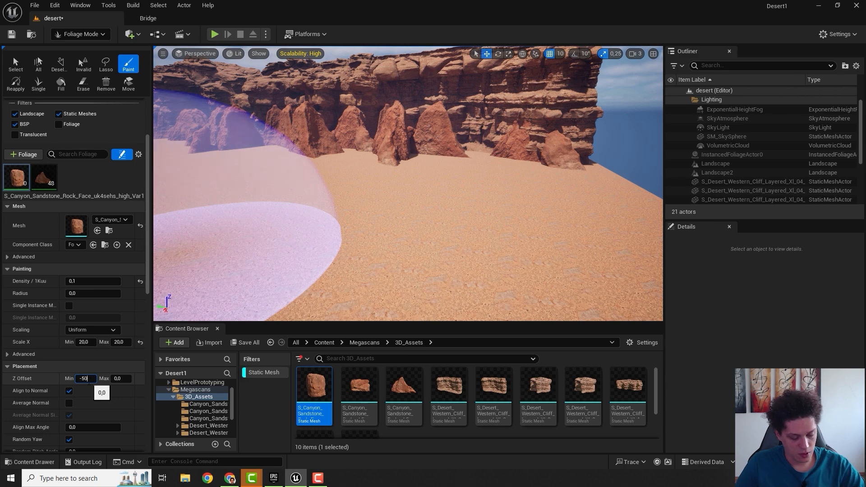
pyautogui.write('-50')
pyautogui.press('Return')
# Paint rock face boulders along the foot of the cliff wall, from its near end down the canyon.
pyautogui.click(364, 218)
pyautogui.moveTo(363, 218)
pyautogui.mouseDown(button='right')
pyautogui.moveTo(379, 219)
pyautogui.moveTo(302, 217)
pyautogui.moveTo(289, 203)
pyautogui.moveTo(273, 206)
pyautogui.moveTo(412, 180)
pyautogui.mouseUp(button='right')
pyautogui.click(469, 162)
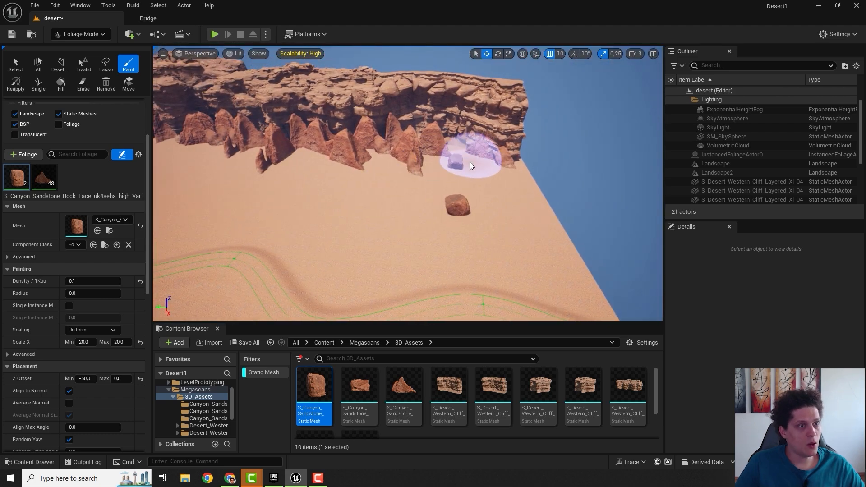
pyautogui.moveTo(418, 172)
pyautogui.mouseDown()
pyautogui.moveTo(338, 155)
pyautogui.moveTo(301, 166)
pyautogui.mouseUp()
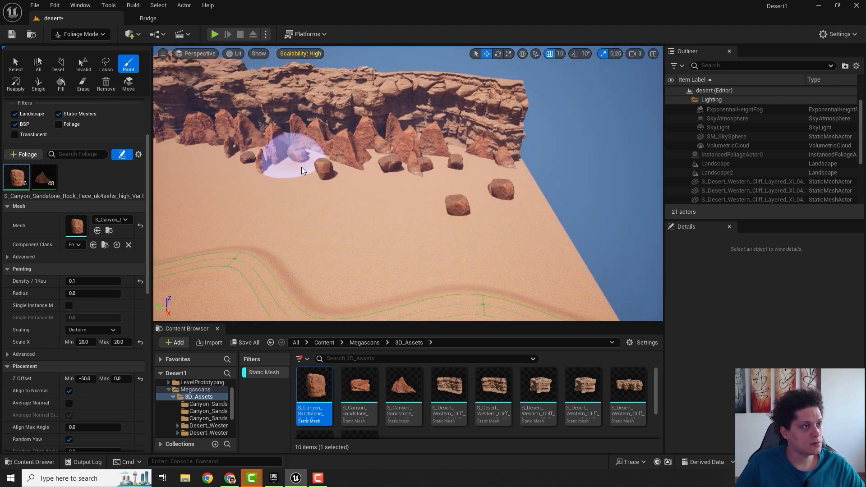
pyautogui.moveTo(301, 167); pyautogui.dragTo(272, 158, button='right')
pyautogui.moveTo(271, 159); pyautogui.dragTo(263, 146)
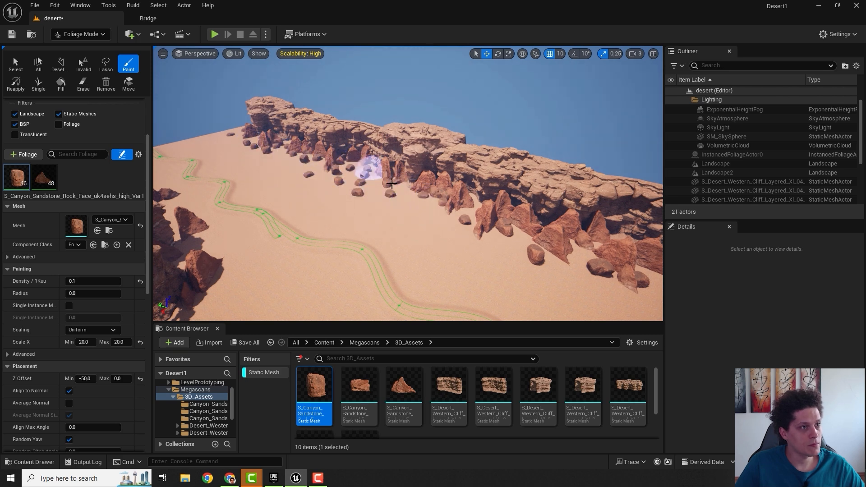
pyautogui.moveTo(469, 212); pyautogui.dragTo(572, 206, button='right')
pyautogui.moveTo(442, 191); pyautogui.dragTo(450, 204)
# Erase stray boulders at the open end of the cliff and complete the boulder scatter along both canyon walls.
pyautogui.moveTo(450, 204)
pyautogui.mouseDown(button='right')
pyautogui.moveTo(458, 202)
pyautogui.moveTo(423, 226)
pyautogui.mouseUp(button='right')
pyautogui.keyDown('shift'); pyautogui.click(436, 211); pyautogui.keyUp('shift')
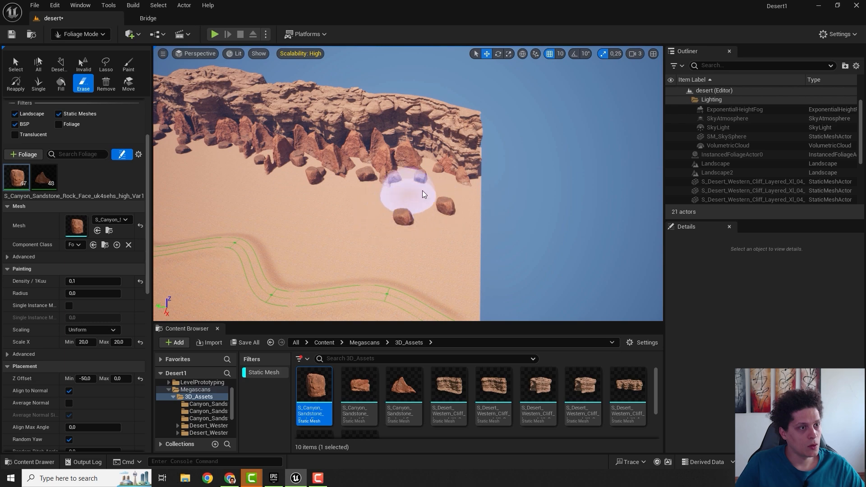
pyautogui.moveTo(334, 207); pyautogui.dragTo(325, 208, button='right')
pyautogui.moveTo(434, 204); pyautogui.dragTo(446, 206, button='right')
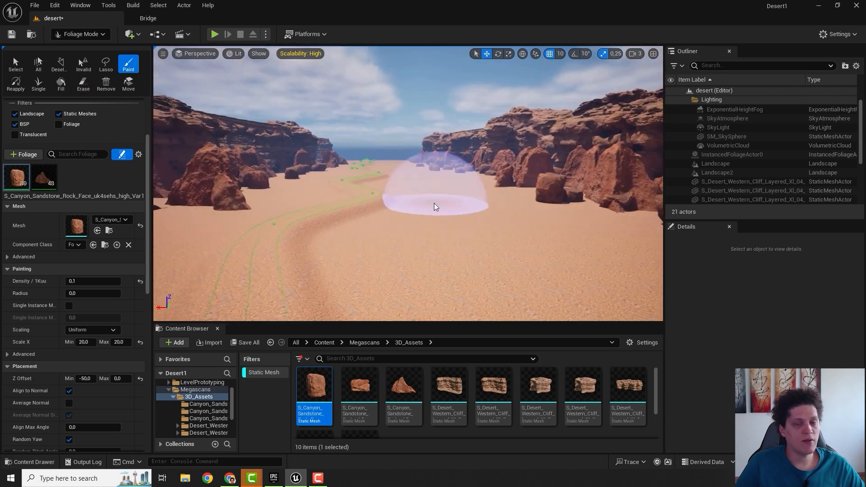
pyautogui.moveTo(596, 243); pyautogui.dragTo(554, 246, button='right')
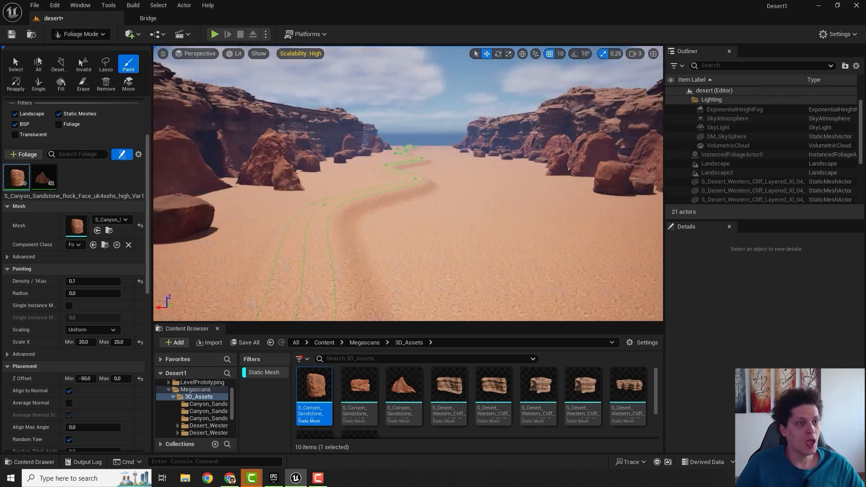
pyautogui.moveTo(470, 215); pyautogui.dragTo(489, 205, button='right')
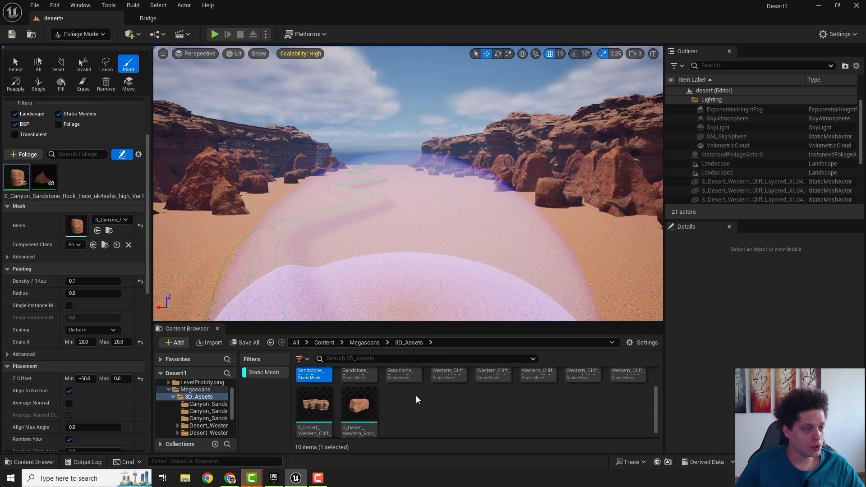
# Paint a trial boulder on the open sand beside the road, inspect it, and undo it.
pyautogui.scroll(-1, 435, 408)
pyautogui.scroll(1, 435, 407)
pyautogui.press('s')
pyautogui.click(491, 253)
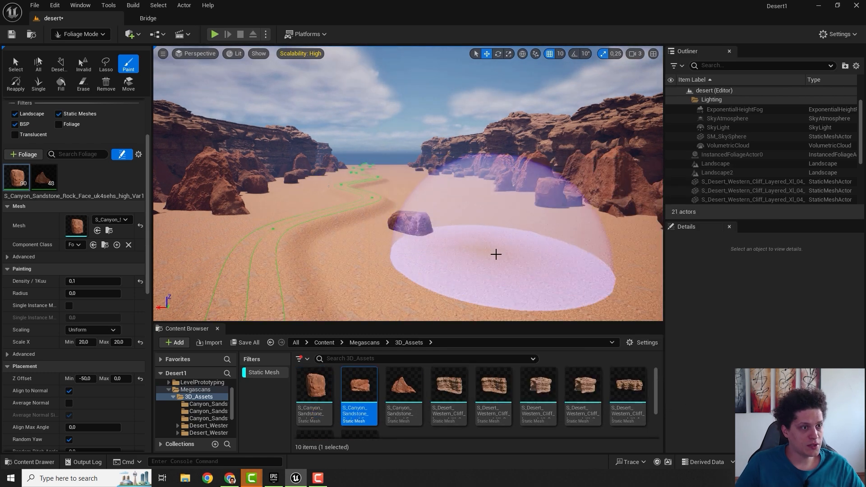
pyautogui.moveTo(518, 253)
pyautogui.mouseDown(button='right')
pyautogui.moveTo(494, 266)
pyautogui.moveTo(492, 284)
pyautogui.mouseUp(button='right')
pyautogui.press('w')
pyautogui.press('s')
pyautogui.hotkey('ctrl', 'z')
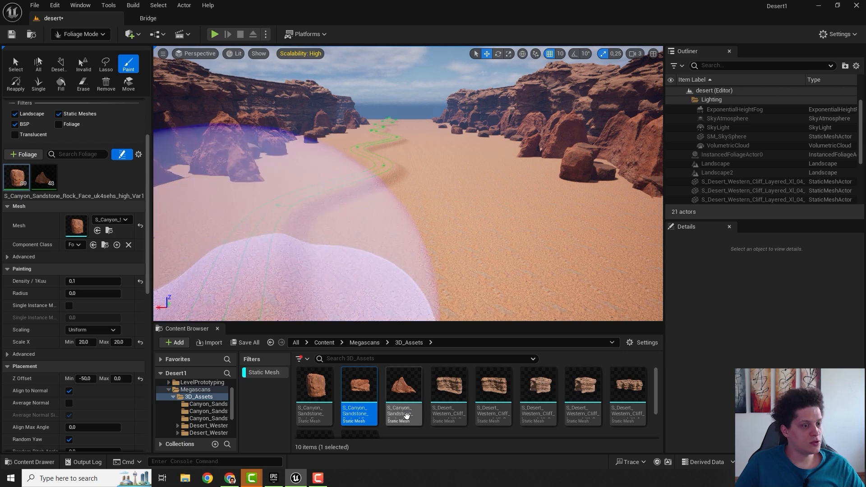
# Add S_Canyon_Sandstone_Rock_uk5sccn_high_Var1 to the foliage palette and set its density to 0,5 and scale to 50.
pyautogui.moveTo(92, 183); pyautogui.dragTo(87, 187)
pyautogui.click(43, 181)
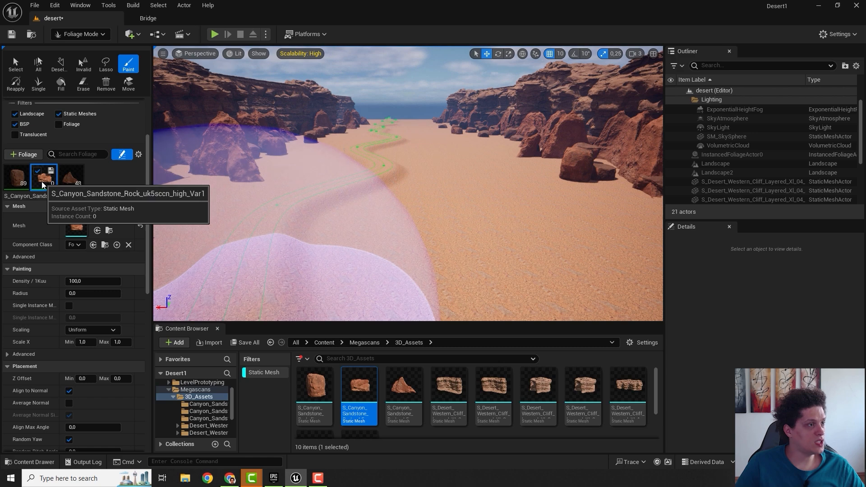
pyautogui.click(85, 282)
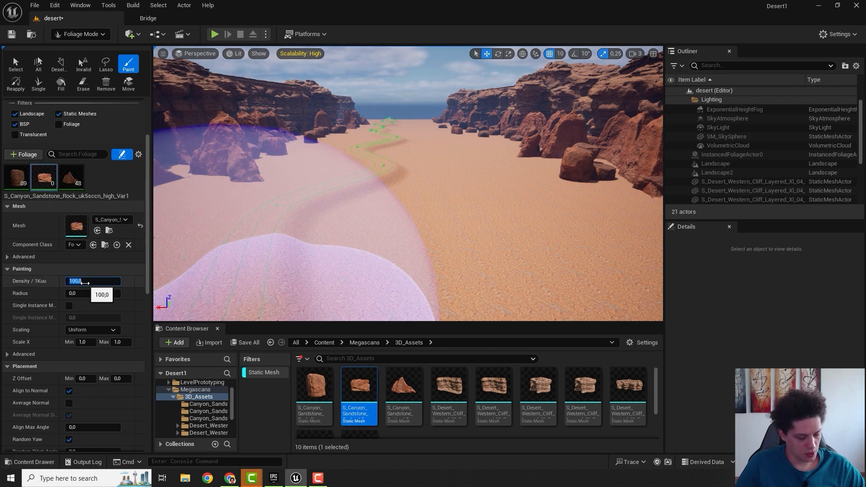
pyautogui.write('.5')
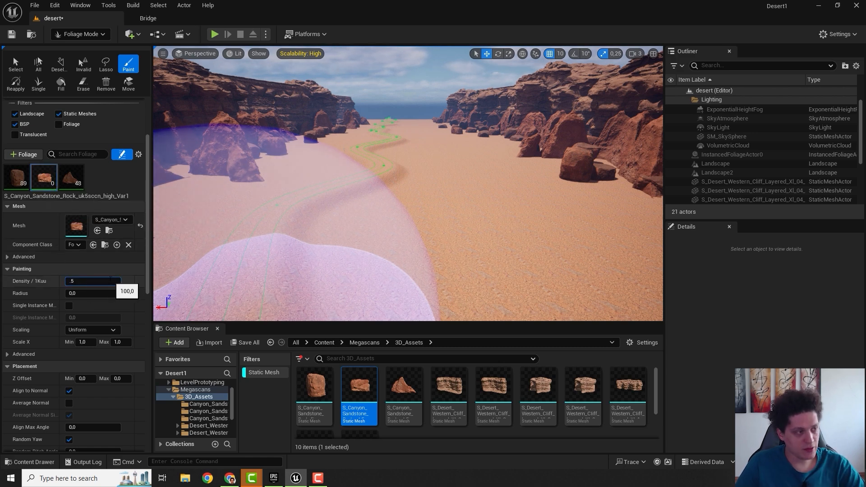
pyautogui.press('Return')
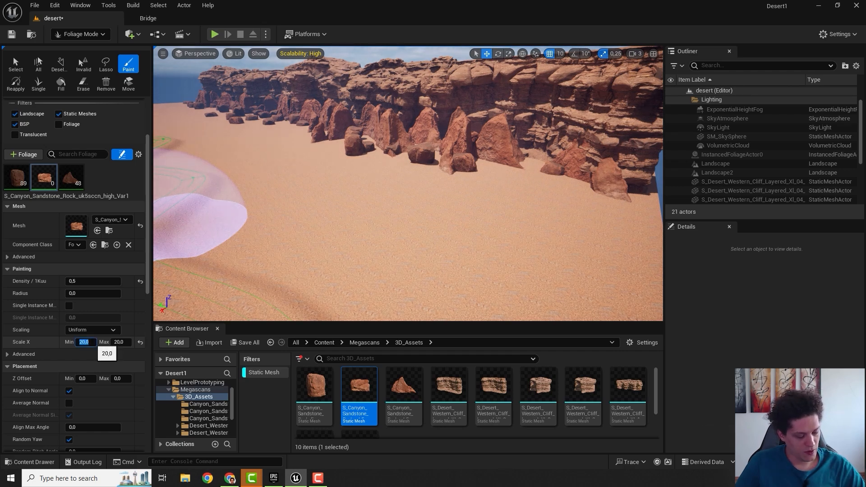
pyautogui.press('Return')
# Paint small uk5sccn sandstone rocks along the foot of both cliff walls, between the boulders and the road.
pyautogui.moveTo(466, 214)
pyautogui.mouseDown()
pyautogui.moveTo(515, 195)
pyautogui.moveTo(438, 165)
pyautogui.moveTo(311, 136)
pyautogui.moveTo(480, 183)
pyautogui.mouseUp()
pyautogui.moveTo(483, 194); pyautogui.dragTo(541, 193, button='right')
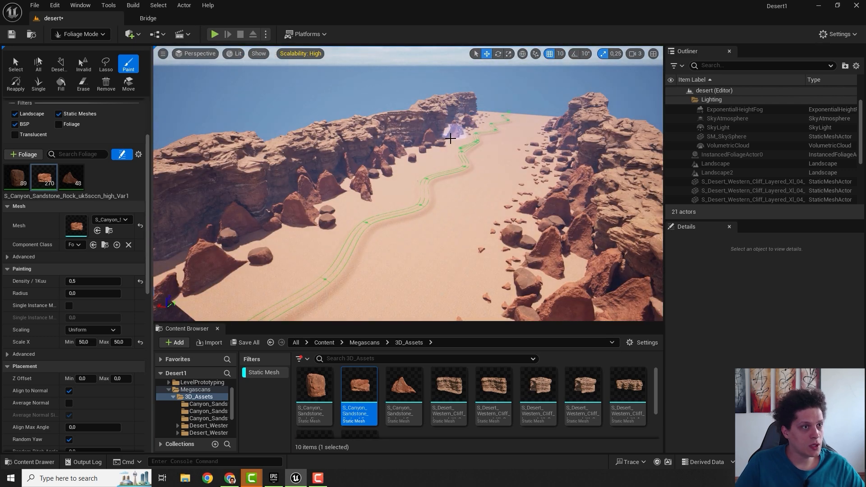
pyautogui.moveTo(368, 189)
pyautogui.mouseDown()
pyautogui.moveTo(207, 269)
pyautogui.moveTo(232, 239)
pyautogui.moveTo(279, 213)
pyautogui.mouseUp()
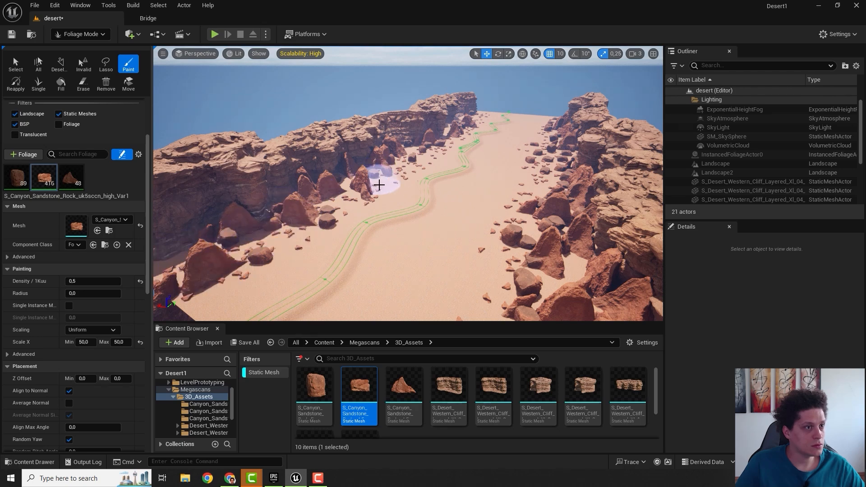
pyautogui.moveTo(367, 160); pyautogui.dragTo(469, 164, button='right')
pyautogui.moveTo(470, 164)
pyautogui.mouseDown()
pyautogui.moveTo(512, 277)
pyautogui.moveTo(486, 299)
pyautogui.moveTo(524, 237)
pyautogui.mouseUp()
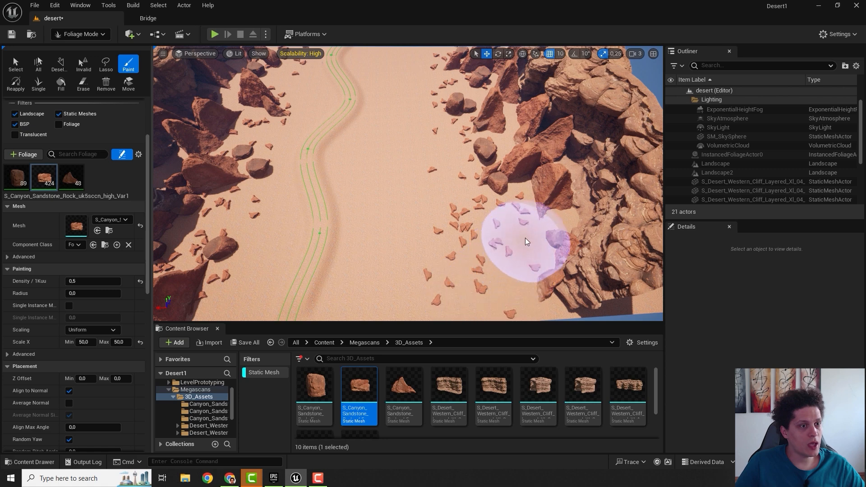
pyautogui.moveTo(394, 218)
pyautogui.mouseDown(button='right')
pyautogui.moveTo(394, 203)
pyautogui.moveTo(394, 218)
pyautogui.moveTo(406, 217)
pyautogui.mouseUp(button='right')
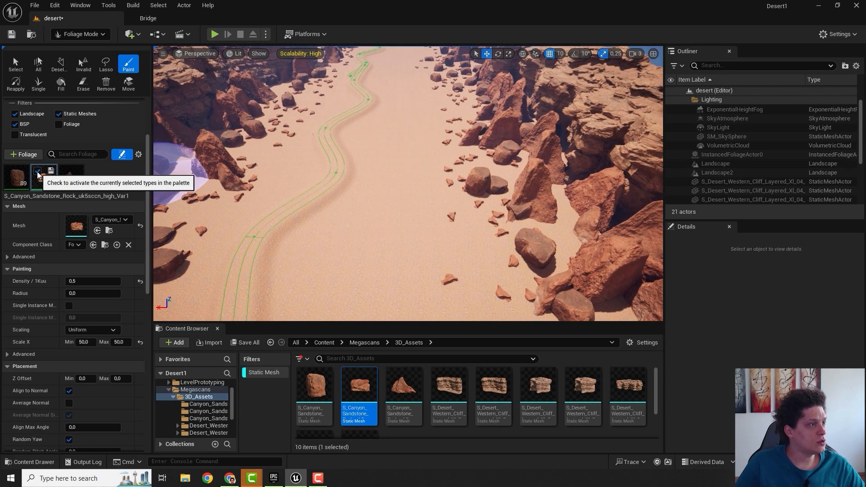
# Select the S_Canyon_Sandstone_Rock_uk5seau_high_Var1 foliage, set its minimum and maximum scale to 50, and paint a first stroke.
pyautogui.click(72, 182)
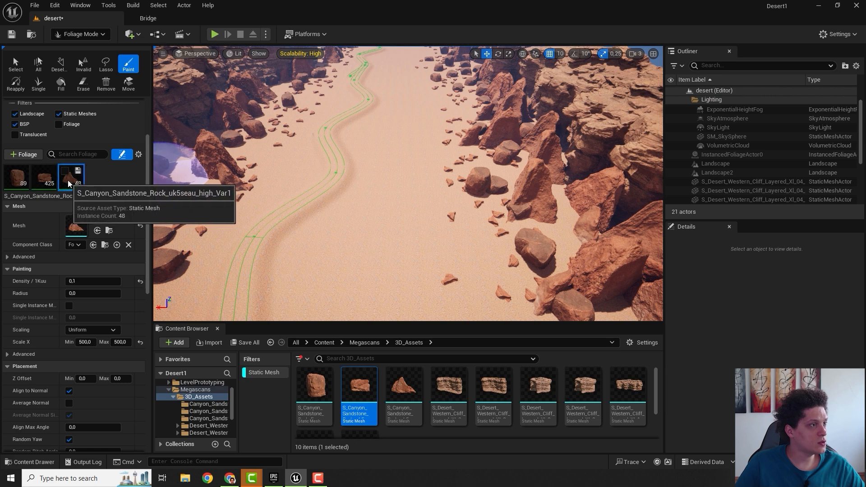
pyautogui.click(65, 171)
pyautogui.hotkey('ctrl', 'z')
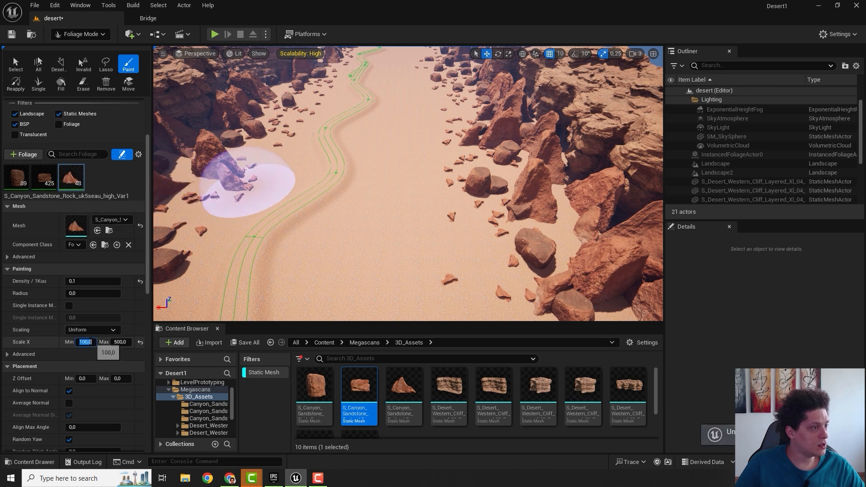
pyautogui.press('Return')
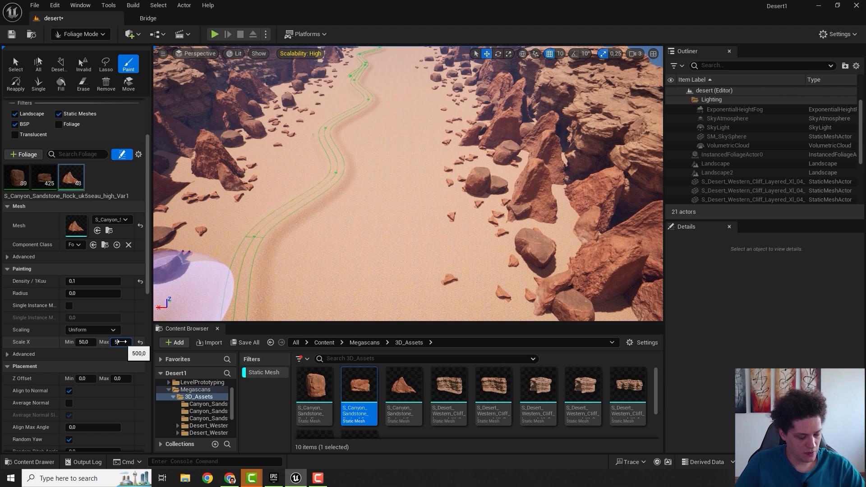
pyautogui.moveTo(440, 145)
pyautogui.mouseDown()
pyautogui.moveTo(454, 219)
pyautogui.moveTo(425, 182)
pyautogui.moveTo(455, 252)
pyautogui.mouseUp()
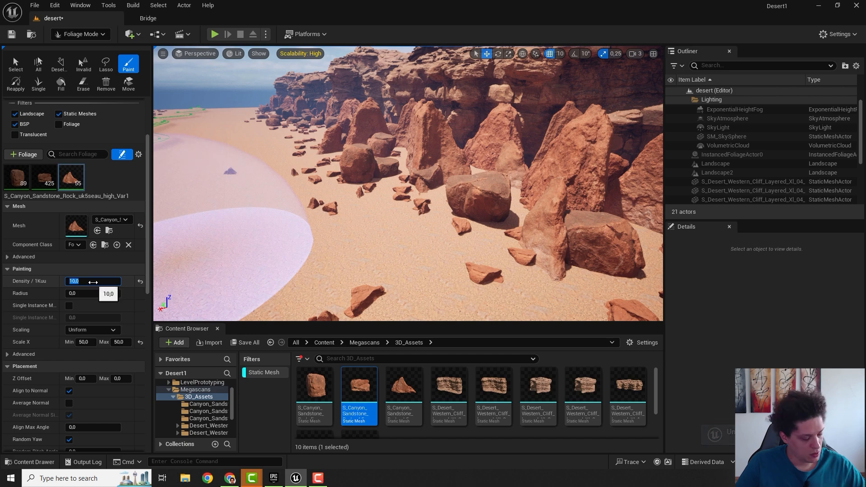
# Set the uk5seau rock's density to 1,0 and paint small fragments along the foot of both cliff walls.
pyautogui.moveTo(290, 222)
pyautogui.mouseDown()
pyautogui.moveTo(406, 226)
pyautogui.moveTo(260, 108)
pyautogui.moveTo(406, 181)
pyautogui.moveTo(446, 238)
pyautogui.moveTo(517, 195)
pyautogui.mouseUp()
pyautogui.moveTo(518, 195); pyautogui.dragTo(559, 204, button='right')
pyautogui.moveTo(517, 194)
pyautogui.mouseDown()
pyautogui.moveTo(553, 203)
pyautogui.moveTo(476, 201)
pyautogui.mouseUp()
pyautogui.moveTo(476, 199); pyautogui.dragTo(518, 198, button='right')
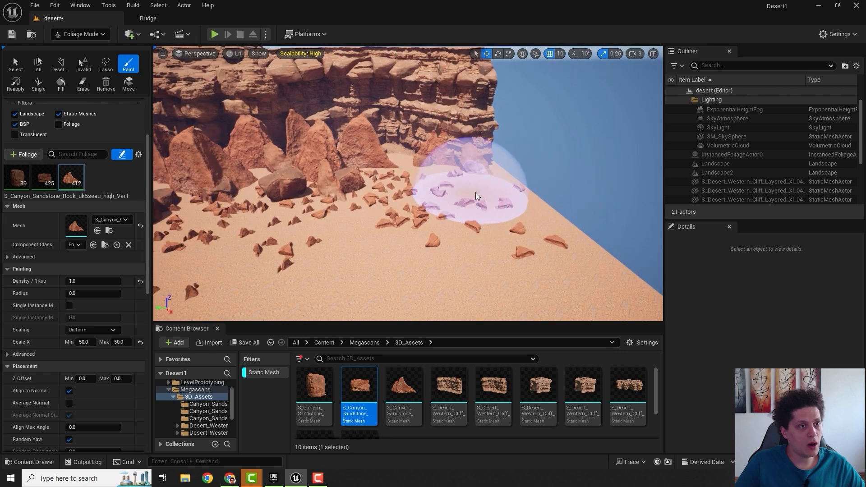
pyautogui.moveTo(475, 192); pyautogui.dragTo(377, 151)
pyautogui.moveTo(377, 150); pyautogui.dragTo(316, 151, button='right')
pyautogui.moveTo(422, 139)
pyautogui.mouseDown()
pyautogui.moveTo(230, 103)
pyautogui.moveTo(250, 98)
pyautogui.mouseUp()
pyautogui.moveTo(250, 98)
pyautogui.mouseDown(button='right')
pyautogui.moveTo(181, 102)
pyautogui.moveTo(358, 145)
pyautogui.mouseUp(button='right')
pyautogui.moveTo(358, 145)
pyautogui.mouseDown()
pyautogui.moveTo(510, 161)
pyautogui.moveTo(523, 143)
pyautogui.mouseUp()
pyautogui.moveTo(522, 143); pyautogui.dragTo(604, 141, button='right')
# Erase rock fragments lying close to the road and switch from foliage painting to Selection Mode.
pyautogui.moveTo(456, 152); pyautogui.dragTo(381, 200, button='right')
pyautogui.press('shift')
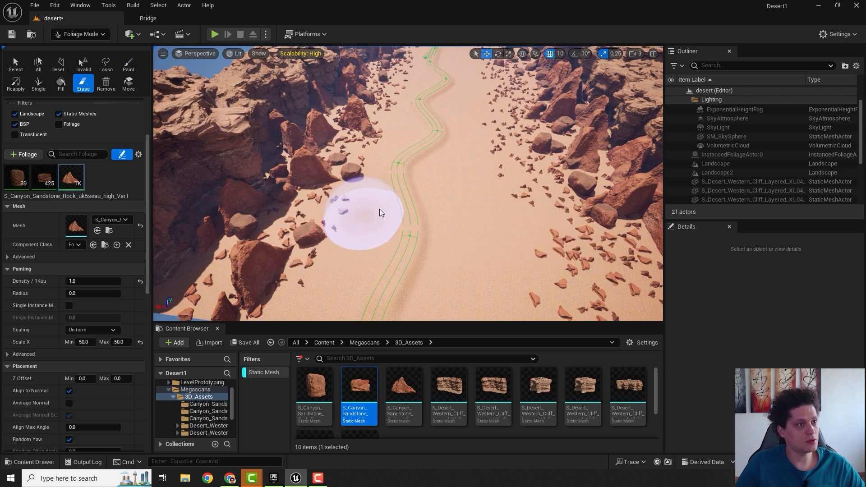
pyautogui.click(90, 35)
pyautogui.click(86, 49)
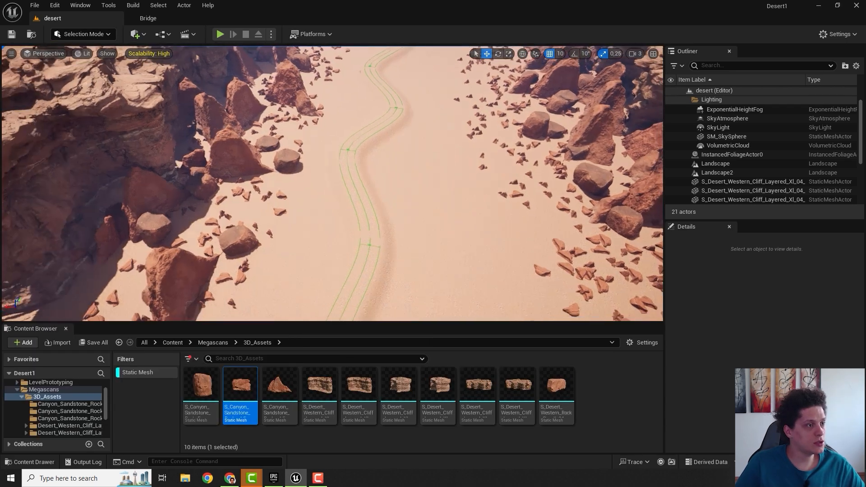
# Playtest the level from a spot on the sand, running the character around the canyon floor to examine the cliffs and rocks.
pyautogui.press('s')
pyautogui.moveTo(346, 266); pyautogui.dragTo(346, 253, button='right')
pyautogui.rightClick(342, 104)
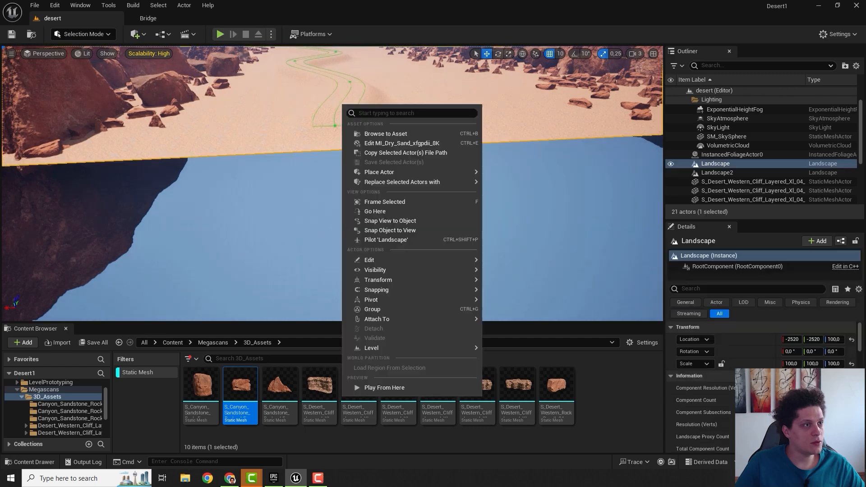
pyautogui.moveTo(361, 348)
pyautogui.click(365, 386)
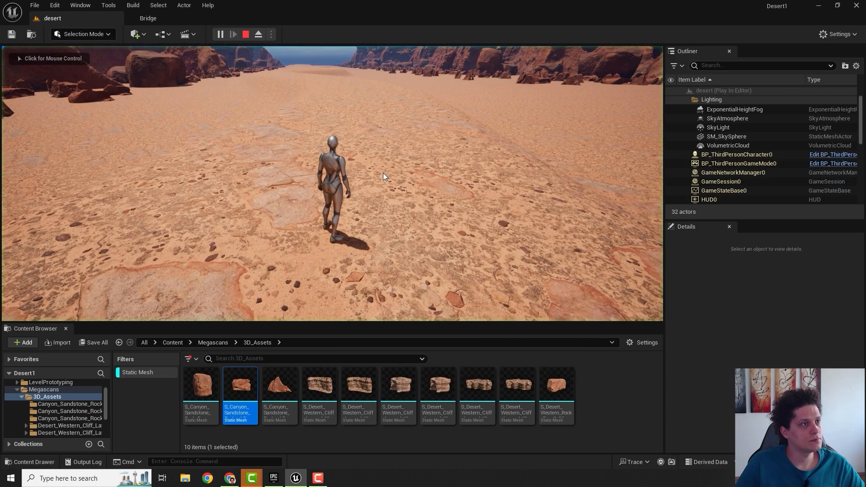
pyautogui.click(383, 175)
pyautogui.press('w')
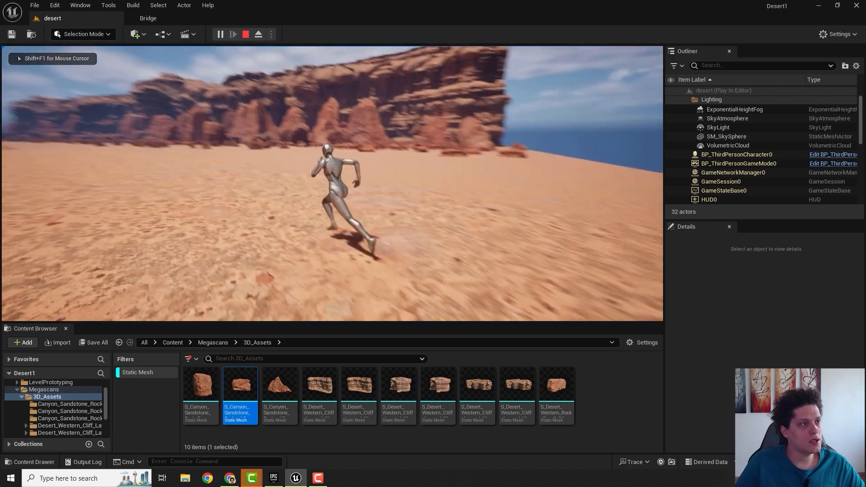
pyautogui.press('a')
pyautogui.press('s')
pyautogui.press('w')
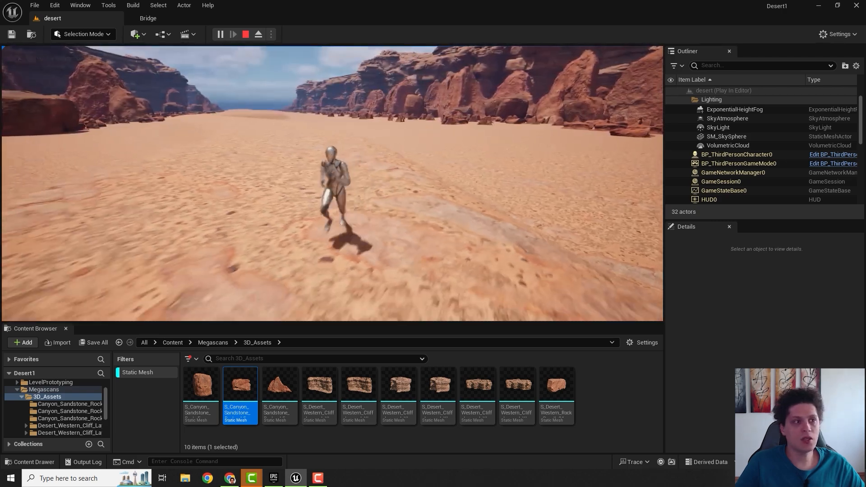
pyautogui.press('s')
pyautogui.press('Escape')
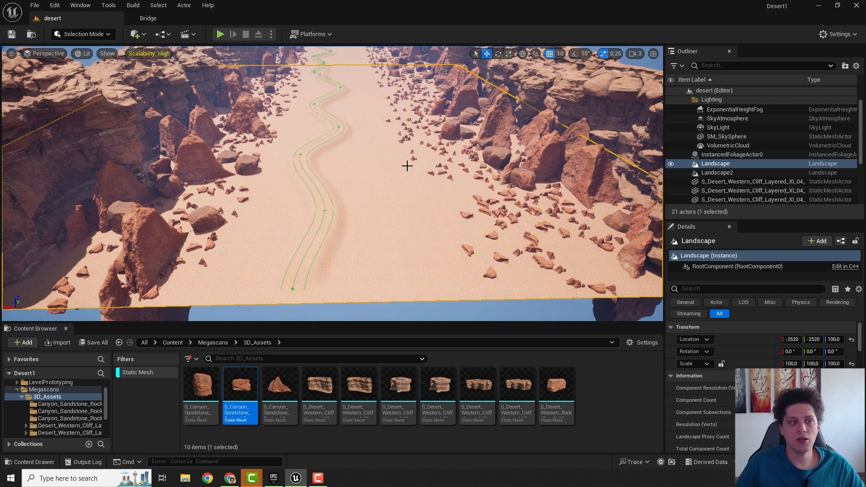
# Find the Dead Shrubs 3D plant in Bridge's Canyons of Utah collection and add it to the project at High Quality.
pyautogui.press('w')
pyautogui.moveTo(407, 166)
pyautogui.mouseDown(button='right')
pyautogui.moveTo(417, 153)
pyautogui.moveTo(404, 177)
pyautogui.mouseUp(button='right')
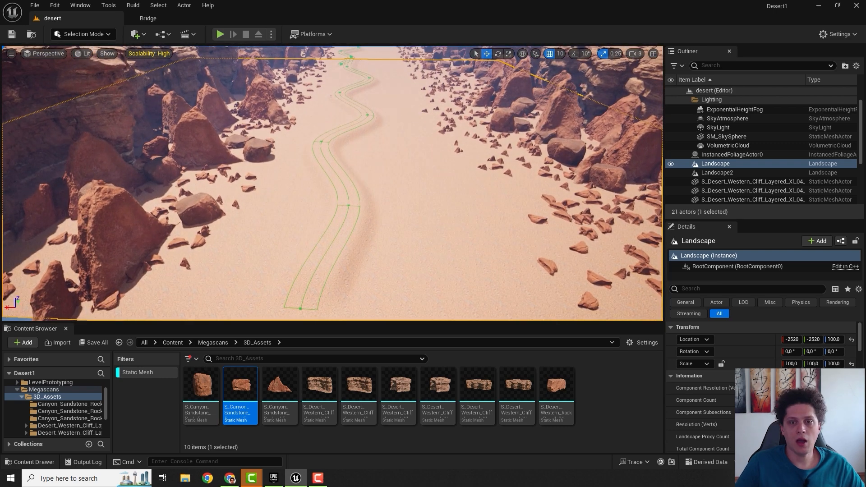
pyautogui.click(163, 17)
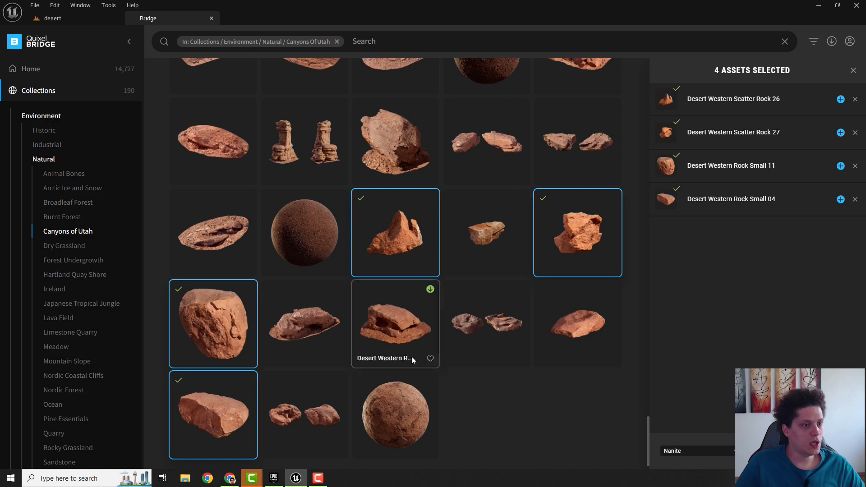
pyautogui.scroll(15, 452, 309)
pyautogui.scroll(5, 424, 293)
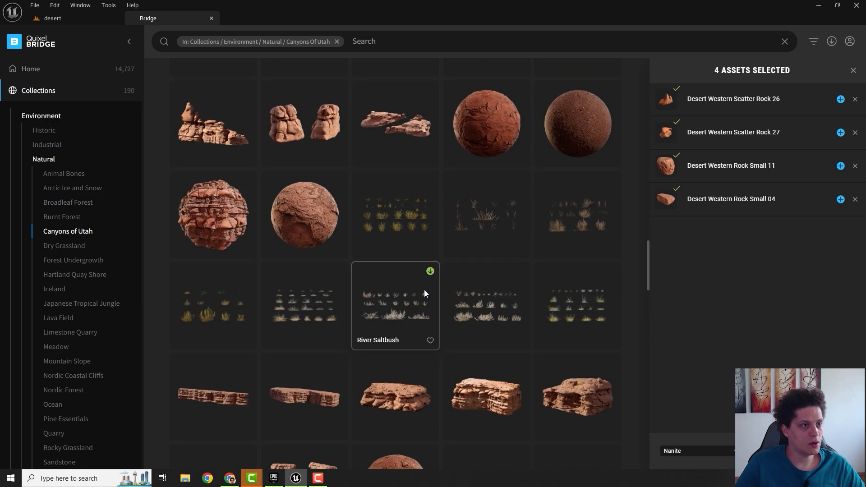
pyautogui.click(582, 269)
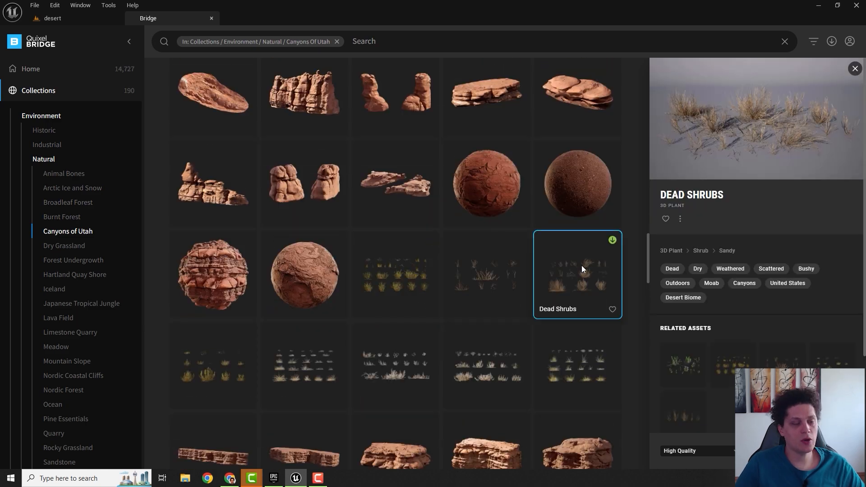
pyautogui.click(734, 451)
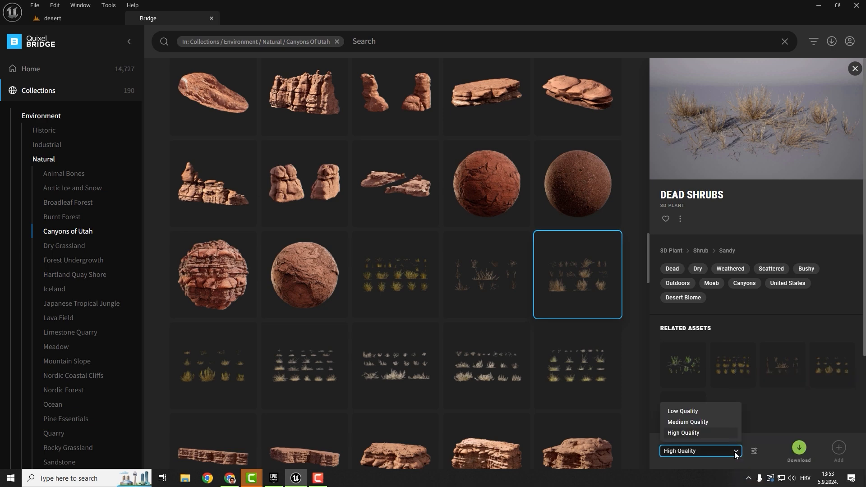
pyautogui.click(735, 451)
pyautogui.click(805, 453)
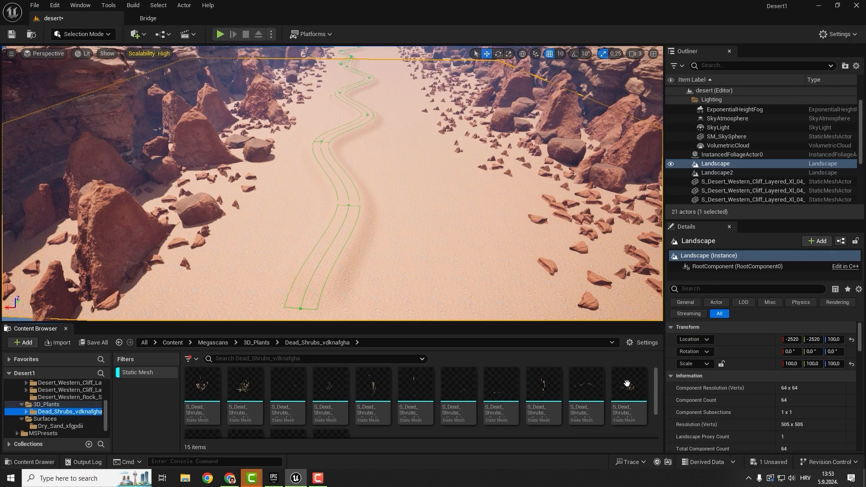
# Switch to Foliage Mode and remove all ten FT_Dead_Shrubs_vdknafgha foliage types from the foliage list.
pyautogui.moveTo(445, 397)
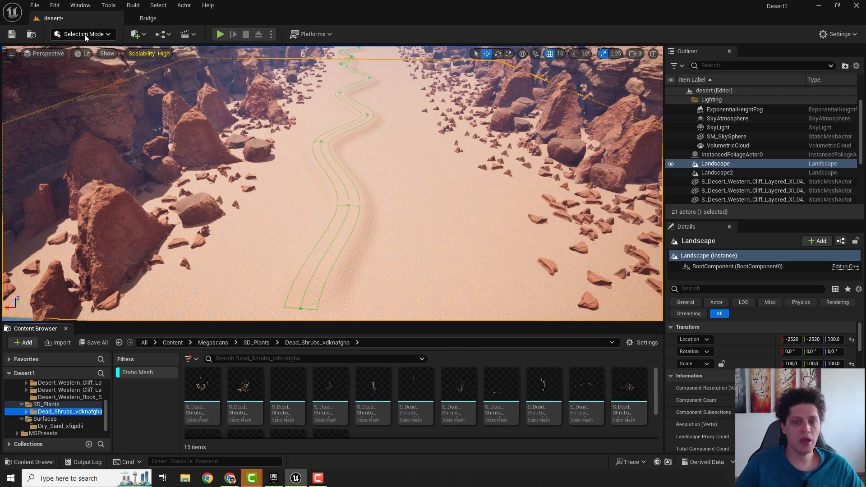
pyautogui.click(84, 34)
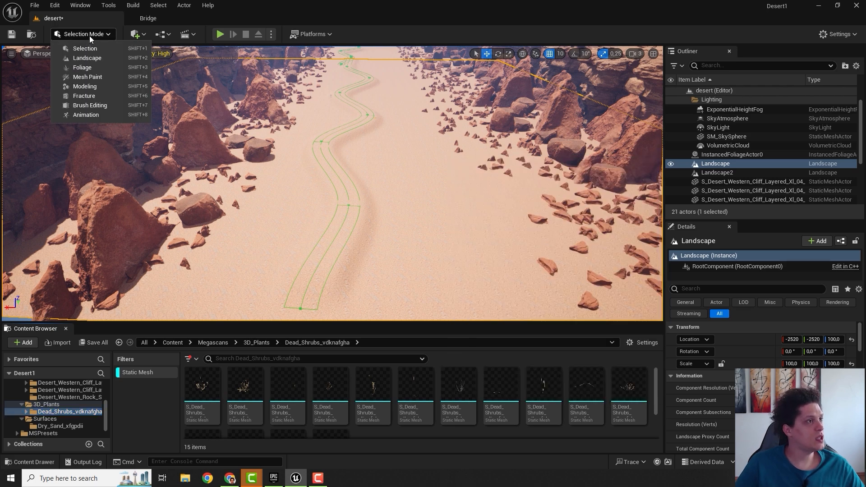
pyautogui.click(90, 67)
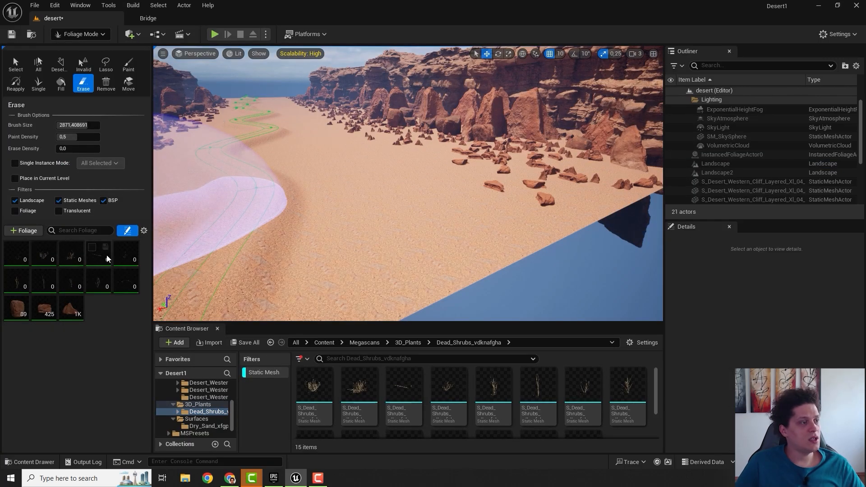
pyautogui.click(21, 258)
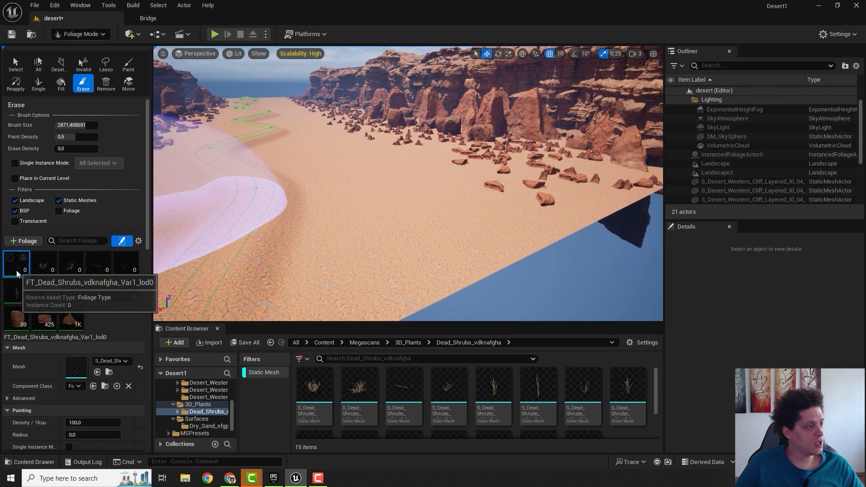
pyautogui.keyDown('shift'); pyautogui.click(127, 298); pyautogui.keyUp('shift')
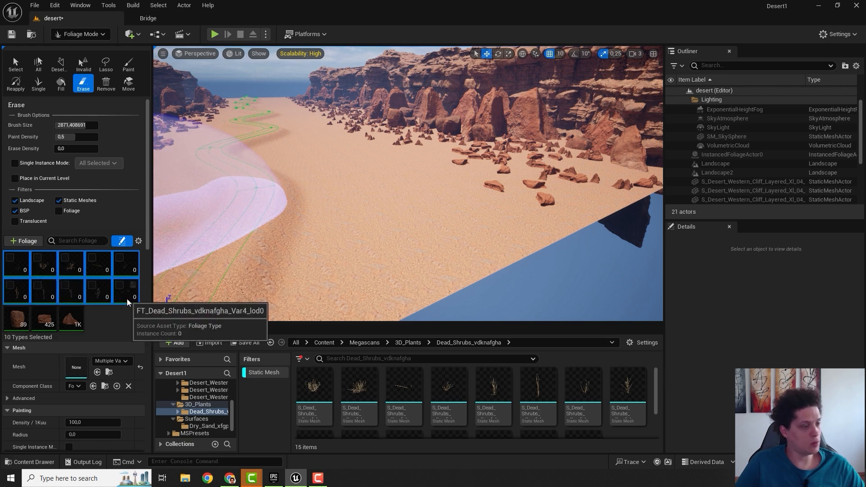
pyautogui.press('Delete')
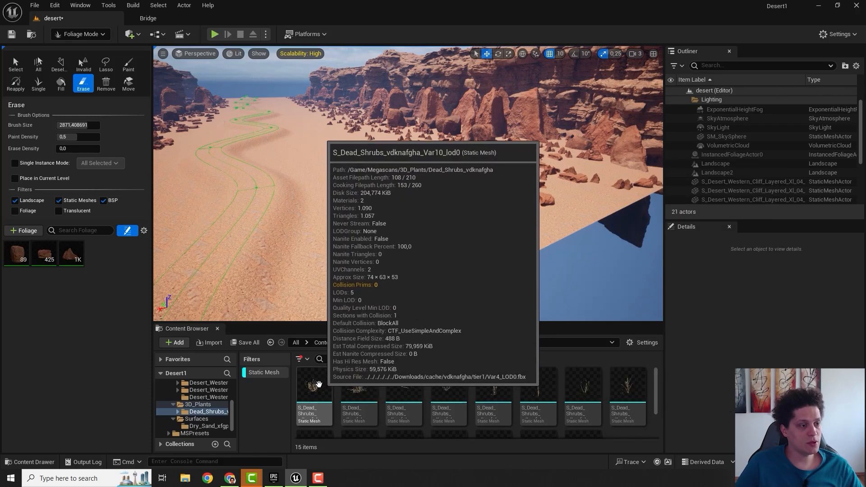
# Select three bushy S_Dead_Shrubs_vdknafgha meshes, including Var10_lod0, and add them as foliage types.
pyautogui.click(326, 388)
pyautogui.click(361, 388)
pyautogui.click(403, 387)
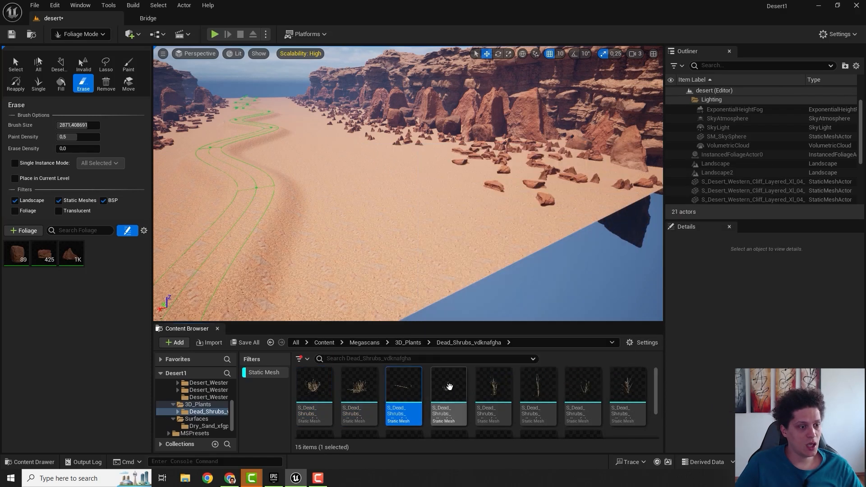
pyautogui.click(448, 386)
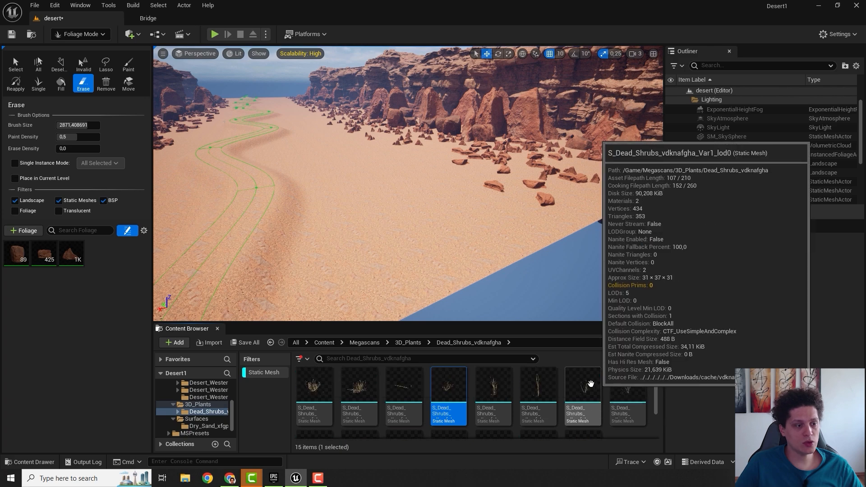
pyautogui.click(321, 391)
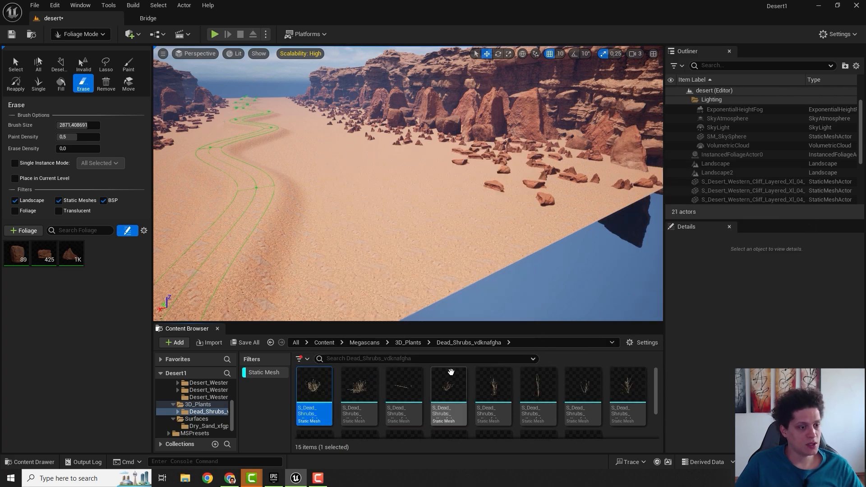
pyautogui.keyDown('ctrl'); pyautogui.click(493, 385); pyautogui.keyUp('ctrl')
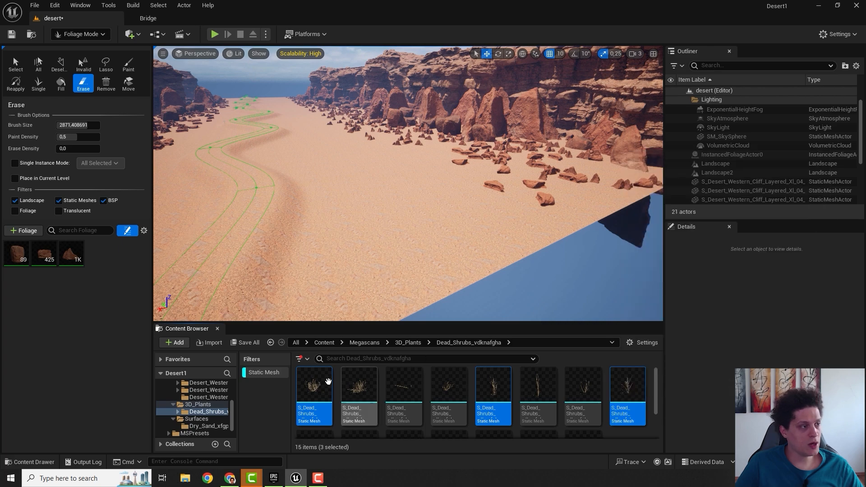
pyautogui.moveTo(318, 389); pyautogui.dragTo(87, 291)
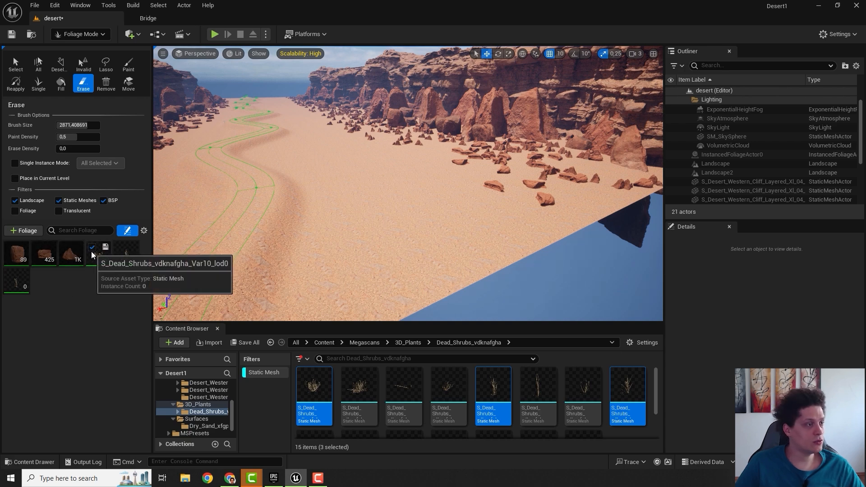
# Try painting the three dead shrub types on the sand at their default scale and density, and clear the painted instances.
pyautogui.press('w')
pyautogui.moveTo(427, 183); pyautogui.dragTo(426, 221, button='right')
pyautogui.moveTo(427, 183); pyautogui.dragTo(414, 155)
pyautogui.press('w')
pyautogui.moveTo(414, 155)
pyautogui.mouseDown(button='right')
pyautogui.moveTo(414, 180)
pyautogui.moveTo(415, 153)
pyautogui.moveTo(419, 162)
pyautogui.moveTo(393, 157)
pyautogui.moveTo(397, 174)
pyautogui.mouseUp(button='right')
pyautogui.press('s')
pyautogui.press('w')
pyautogui.press('s')
pyautogui.press('w')
pyautogui.press('s')
pyautogui.press('s')
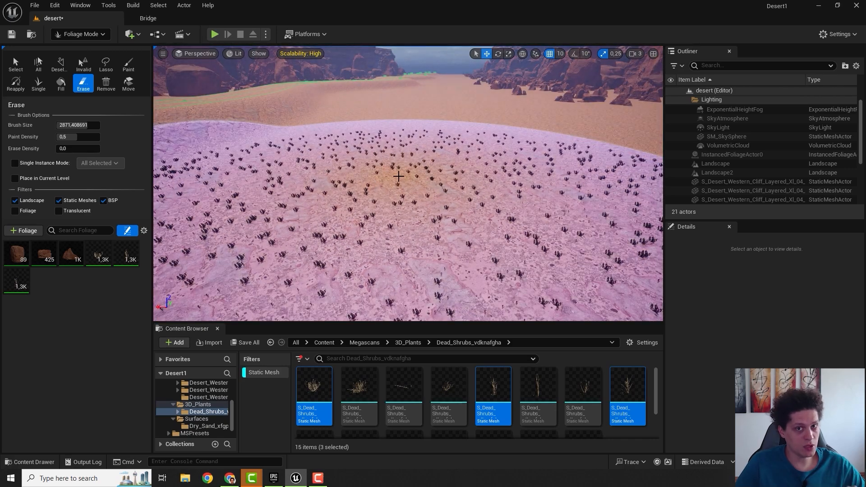
pyautogui.click(426, 187)
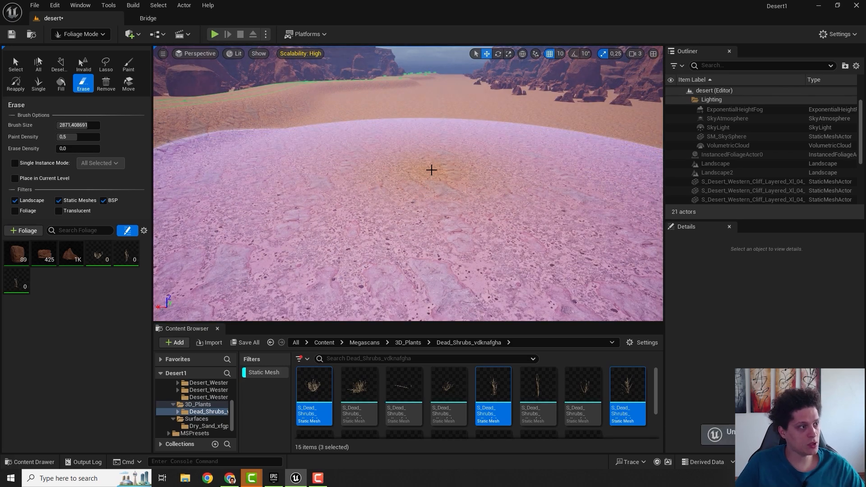
# Set the three dead shrub foliage types to a scale between 10 and 20 and a density of 5.
pyautogui.moveTo(432, 169); pyautogui.dragTo(423, 151, button='right')
pyautogui.click(99, 252)
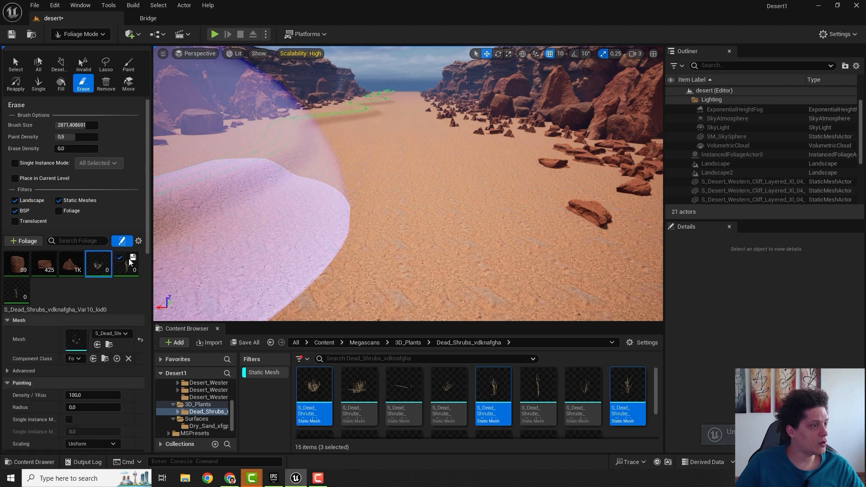
pyautogui.keyDown('ctrl'); pyautogui.click(16, 293); pyautogui.keyUp('ctrl')
pyautogui.scroll(-3, 85, 326)
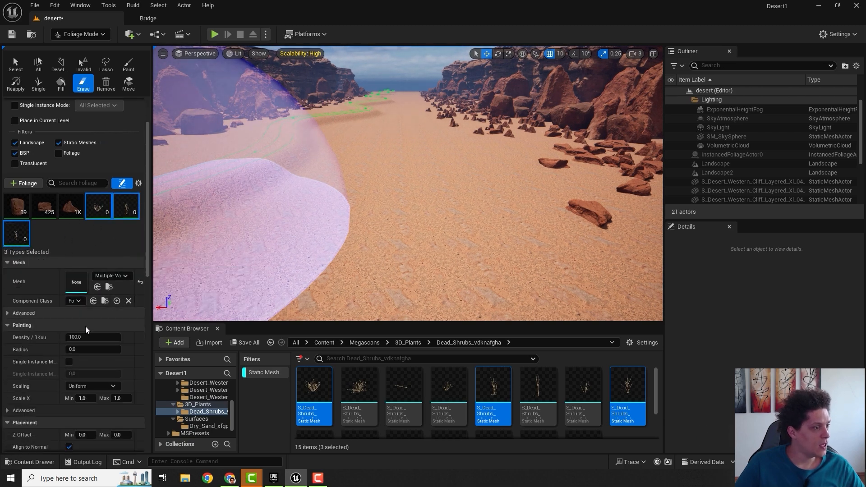
pyautogui.scroll(-1, 81, 310)
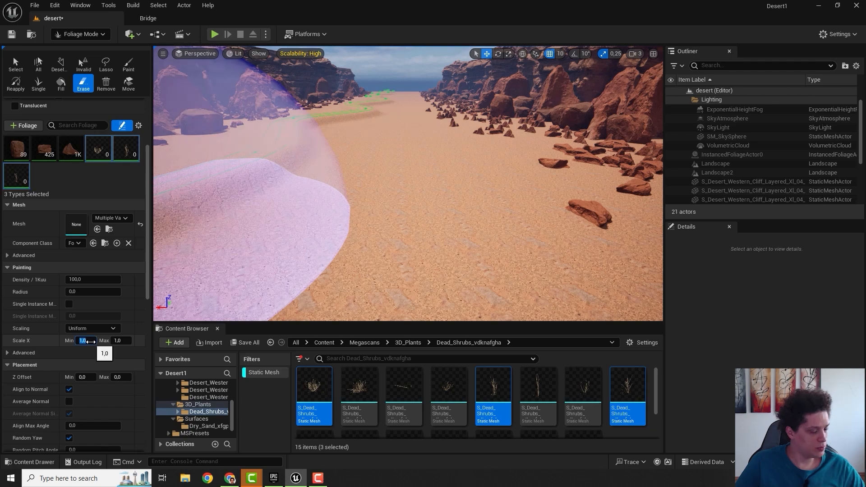
pyautogui.write('10')
pyautogui.click(116, 340)
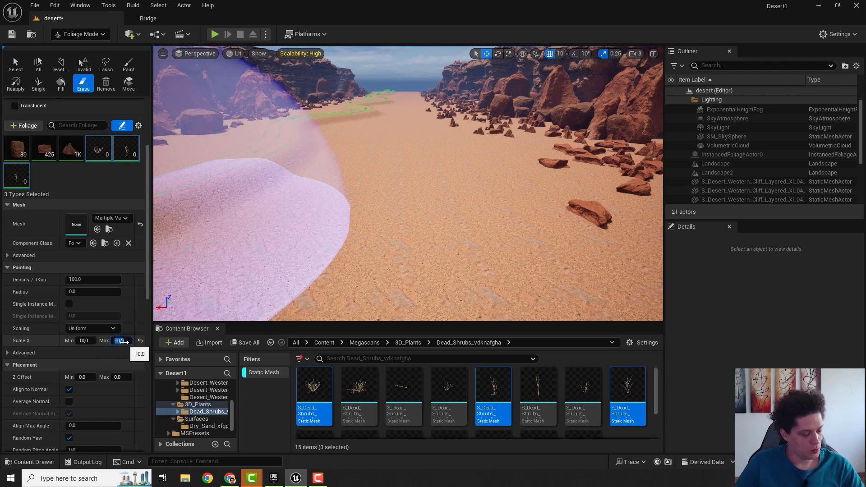
pyautogui.write('20')
pyautogui.click(399, 187)
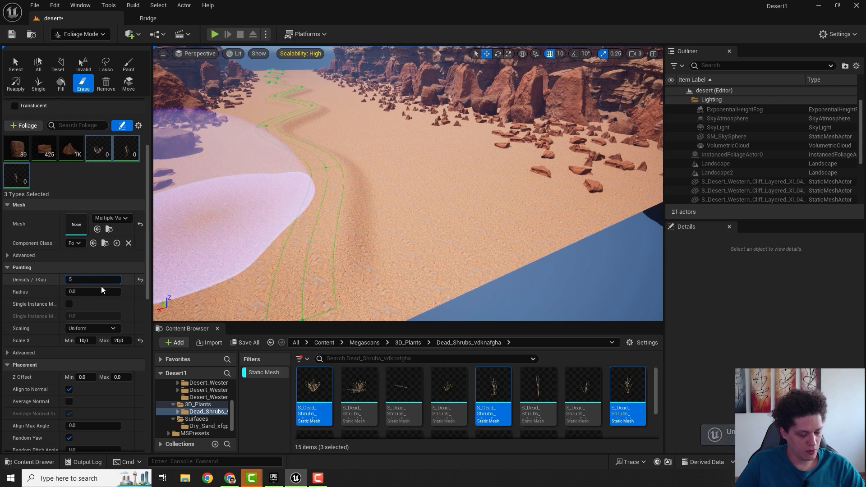
pyautogui.write('5')
# Paint dead shrubs on the sand between the road and one cliff wall, following the road toward the far end.
pyautogui.moveTo(451, 175)
pyautogui.mouseDown()
pyautogui.moveTo(495, 170)
pyautogui.moveTo(441, 174)
pyautogui.mouseUp()
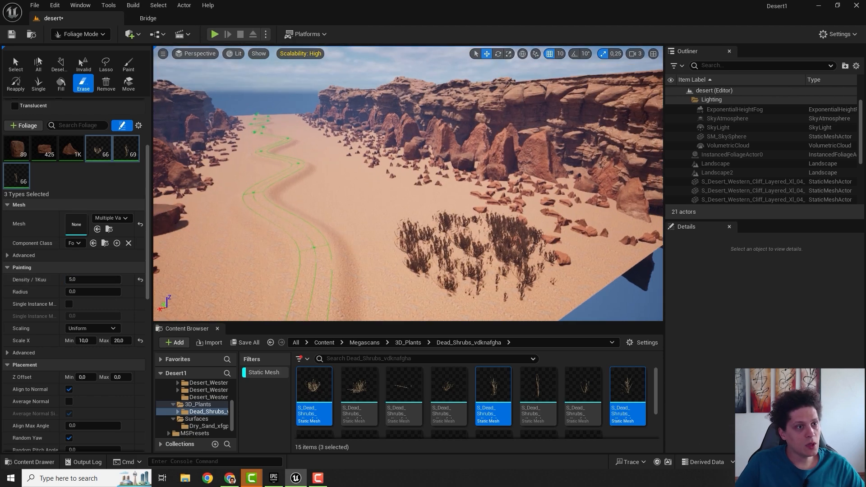
pyautogui.moveTo(408, 183)
pyautogui.mouseDown(button='right')
pyautogui.moveTo(433, 225)
pyautogui.moveTo(451, 198)
pyautogui.moveTo(460, 217)
pyautogui.moveTo(472, 137)
pyautogui.mouseUp(button='right')
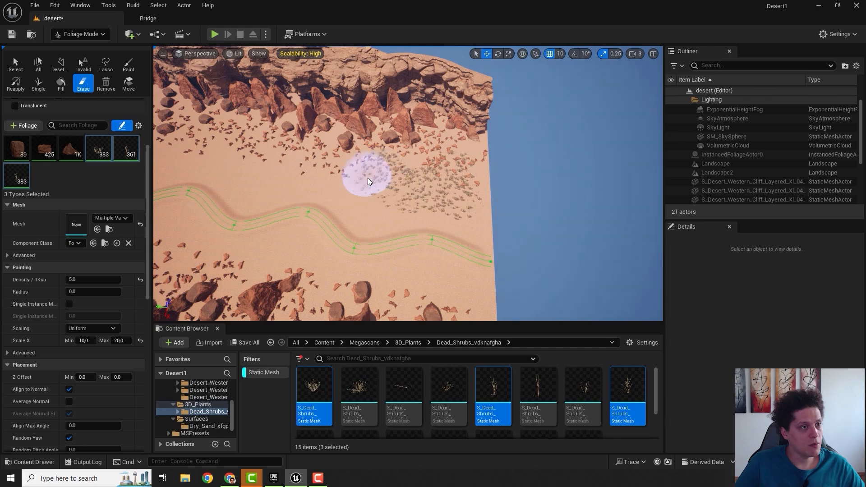
pyautogui.moveTo(368, 181)
pyautogui.mouseDown()
pyautogui.moveTo(363, 209)
pyautogui.moveTo(410, 201)
pyautogui.moveTo(466, 212)
pyautogui.moveTo(394, 212)
pyautogui.moveTo(207, 144)
pyautogui.mouseUp()
pyautogui.moveTo(207, 144); pyautogui.dragTo(335, 126, button='right')
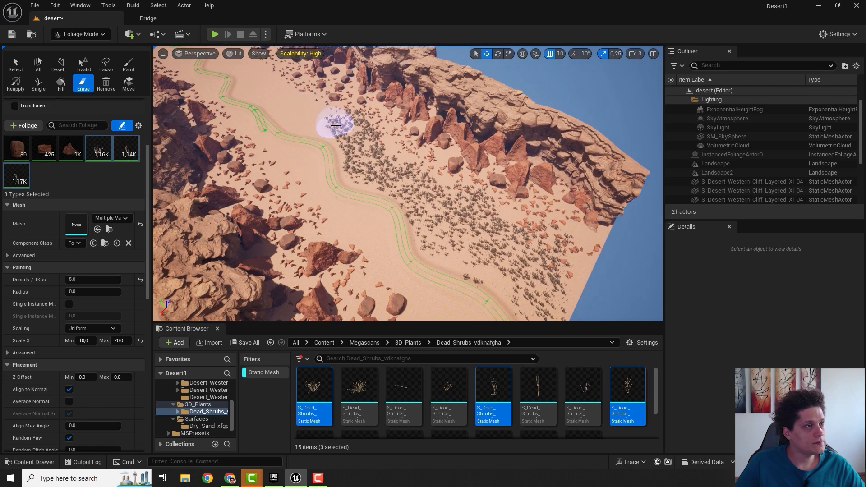
pyautogui.moveTo(240, 67); pyautogui.dragTo(299, 111, button='right')
pyautogui.moveTo(299, 111); pyautogui.dragTo(282, 89)
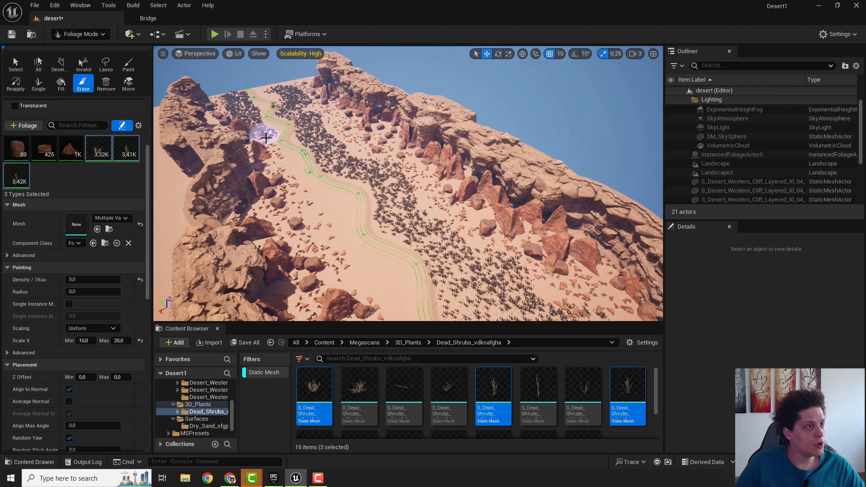
# Paint dead shrubs along the opposite side of the road and fill bare sand at the foot of the boulders.
pyautogui.moveTo(266, 138); pyautogui.dragTo(380, 282)
pyautogui.moveTo(380, 282)
pyautogui.mouseDown(button='right')
pyautogui.moveTo(387, 213)
pyautogui.moveTo(327, 123)
pyautogui.mouseUp(button='right')
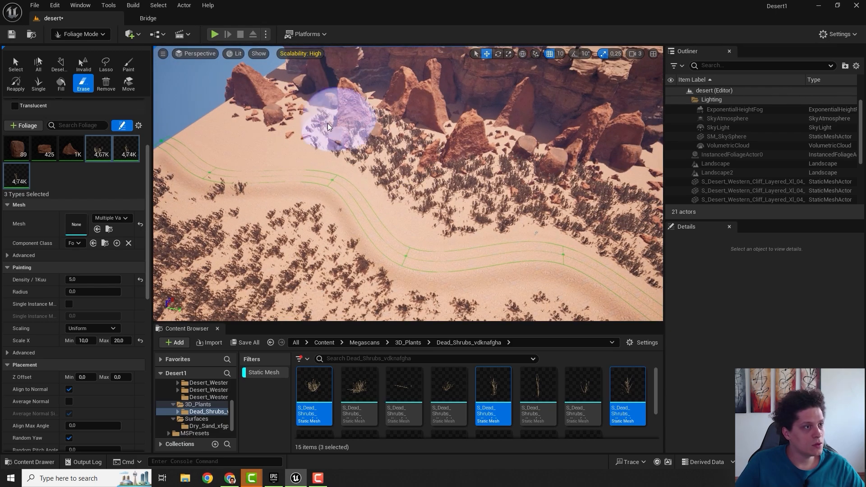
pyautogui.moveTo(327, 123); pyautogui.dragTo(225, 122)
pyautogui.moveTo(224, 122); pyautogui.dragTo(419, 158, button='right')
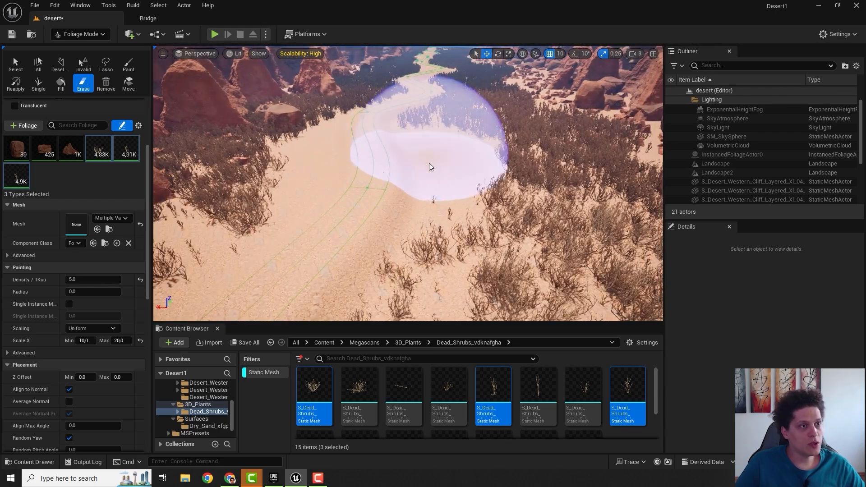
# Touch up the dead shrubs beside the road with erase and paint strokes, and save the level.
pyautogui.keyDown('shift'); pyautogui.moveTo(429, 163); pyautogui.dragTo(483, 169); pyautogui.keyUp('shift')
pyautogui.moveTo(488, 139)
pyautogui.mouseDown()
pyautogui.moveTo(463, 138)
pyautogui.moveTo(489, 227)
pyautogui.moveTo(494, 191)
pyautogui.mouseUp()
pyautogui.moveTo(494, 191); pyautogui.dragTo(503, 124, button='right')
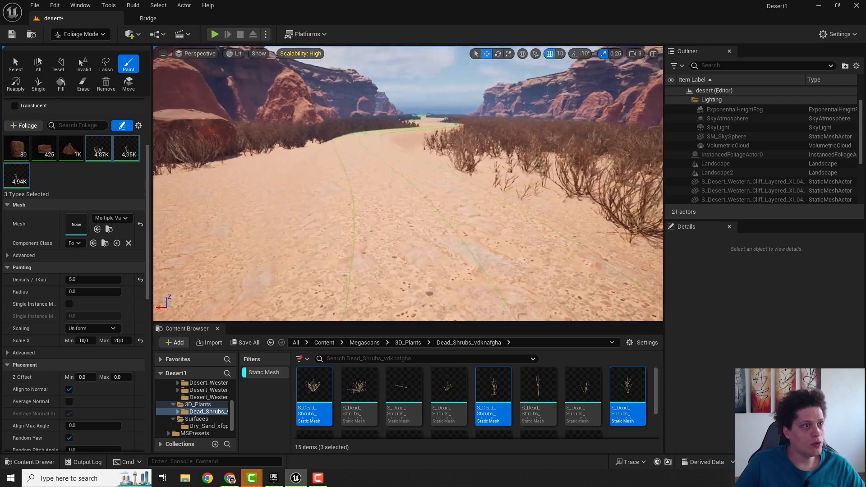
pyautogui.moveTo(498, 221)
pyautogui.mouseDown(button='right')
pyautogui.moveTo(518, 230)
pyautogui.moveTo(505, 216)
pyautogui.moveTo(498, 221)
pyautogui.moveTo(496, 196)
pyautogui.moveTo(458, 193)
pyautogui.moveTo(456, 242)
pyautogui.mouseUp(button='right')
pyautogui.hotkey('ctrl', 's')
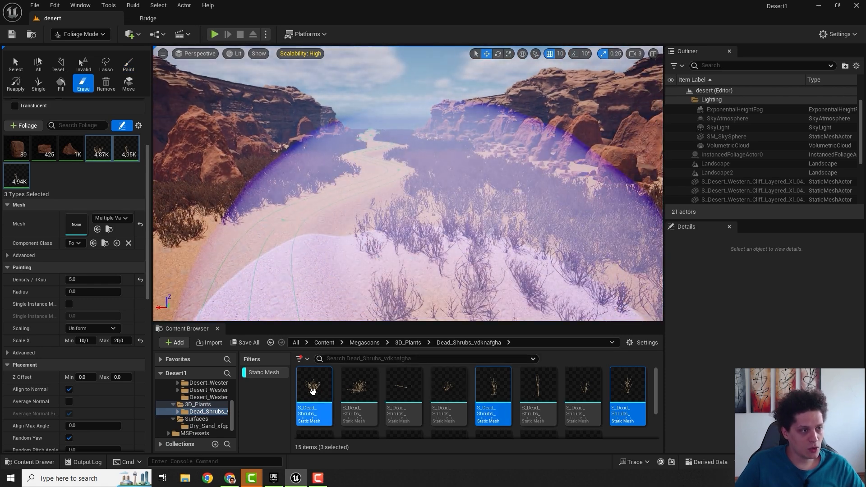
# Open the asset actions for the three selected Dead Shrubs static meshes.
pyautogui.rightClick(489, 395)
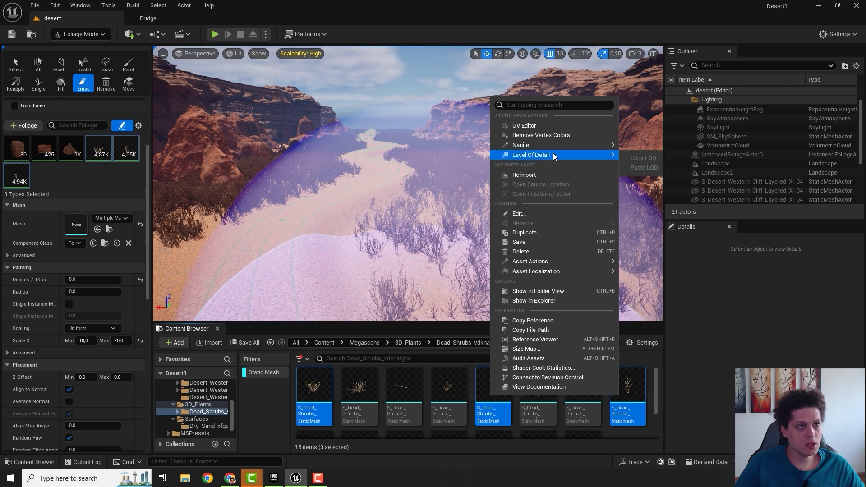
# Enable Nanite on the three selected dead shrub static meshes.
pyautogui.moveTo(553, 145)
pyautogui.click(665, 165)
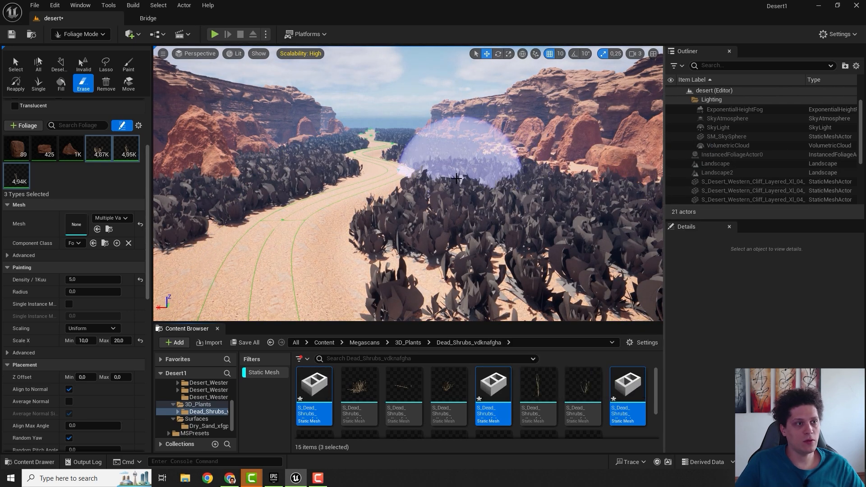
pyautogui.moveTo(456, 179)
pyautogui.mouseDown(button='right')
pyautogui.moveTo(411, 178)
pyautogui.moveTo(483, 173)
pyautogui.moveTo(438, 171)
pyautogui.moveTo(431, 184)
pyautogui.mouseUp(button='right')
pyautogui.press('w')
pyautogui.press('a')
pyautogui.press('e')
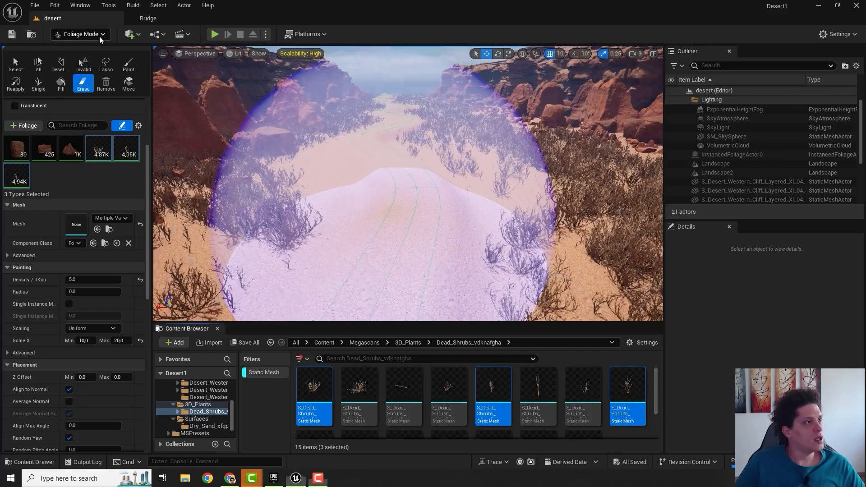
# Play-test the desert level in Selection mode from the sandy path, run the character past the shrubs, and end the preview.
pyautogui.click(100, 34)
pyautogui.click(135, 52)
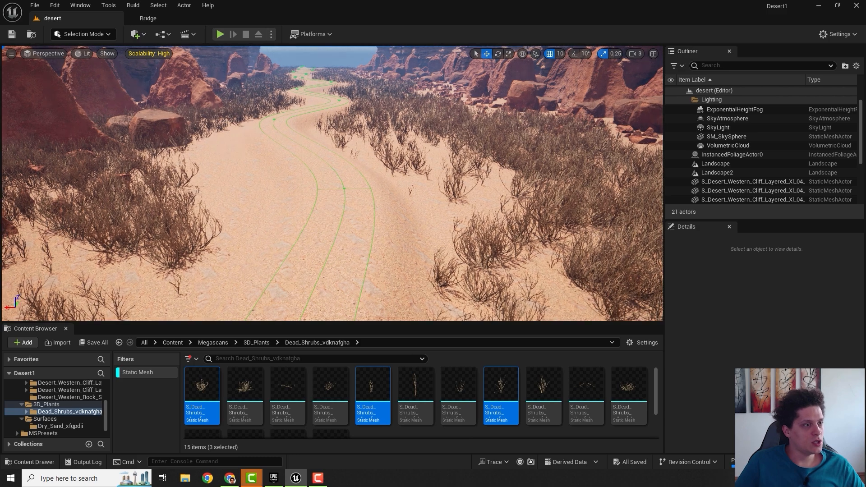
pyautogui.rightClick(333, 177)
pyautogui.click(374, 463)
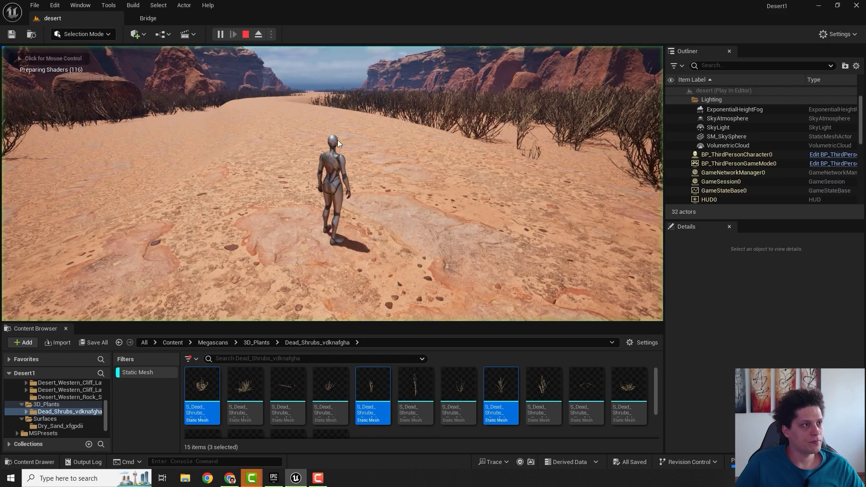
pyautogui.click(337, 140)
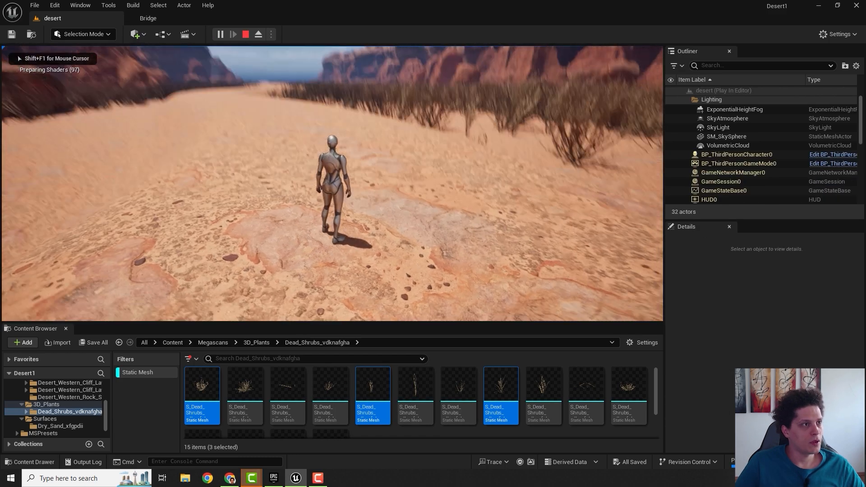
pyautogui.press('w')
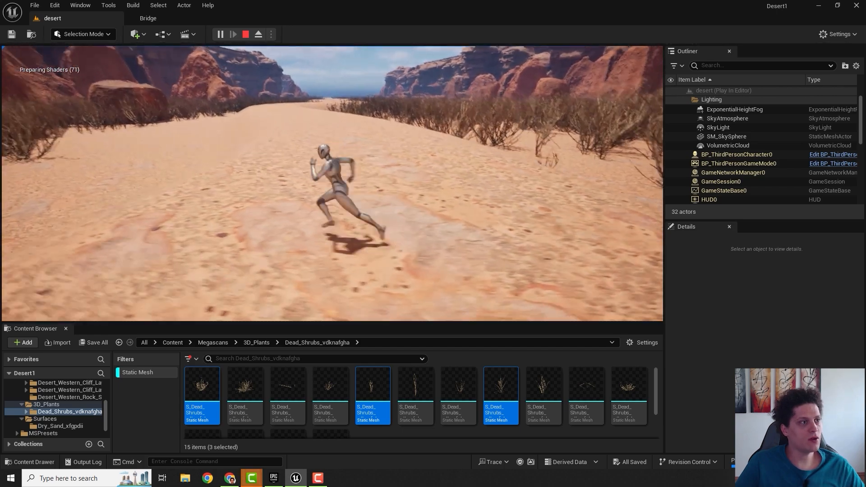
pyautogui.press('w')
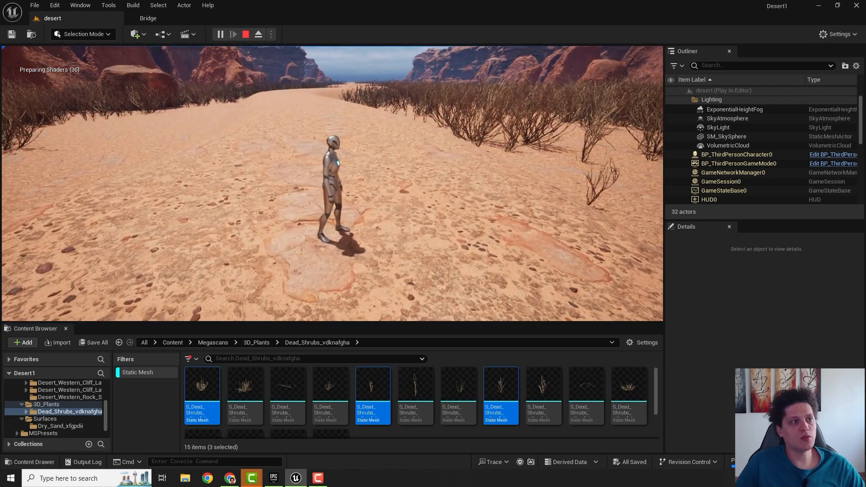
pyautogui.press('Escape')
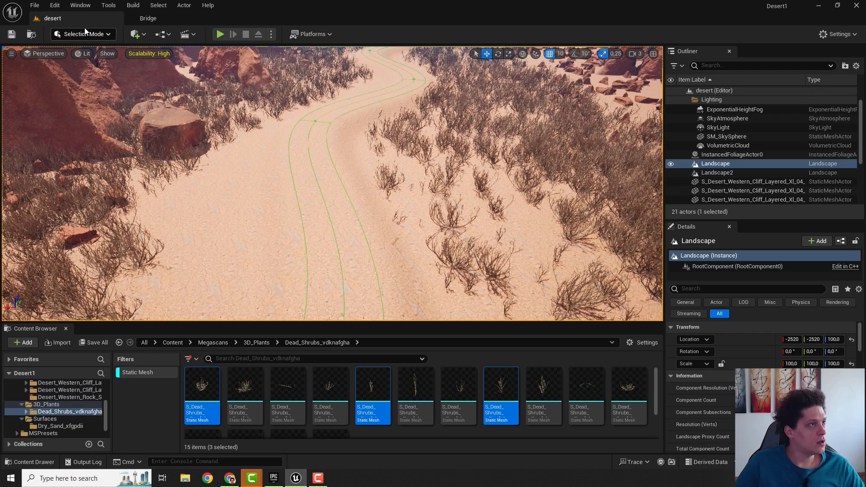
# Add the S_Dead_Shrubs_vdknafgha_Var5_lod0 mesh as a new foliage type in Foliage mode and make it the only selected type.
pyautogui.click(96, 32)
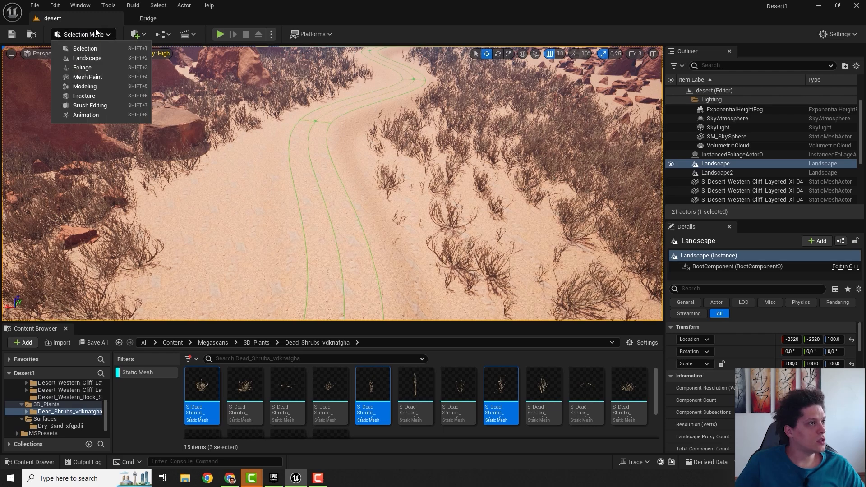
pyautogui.click(82, 67)
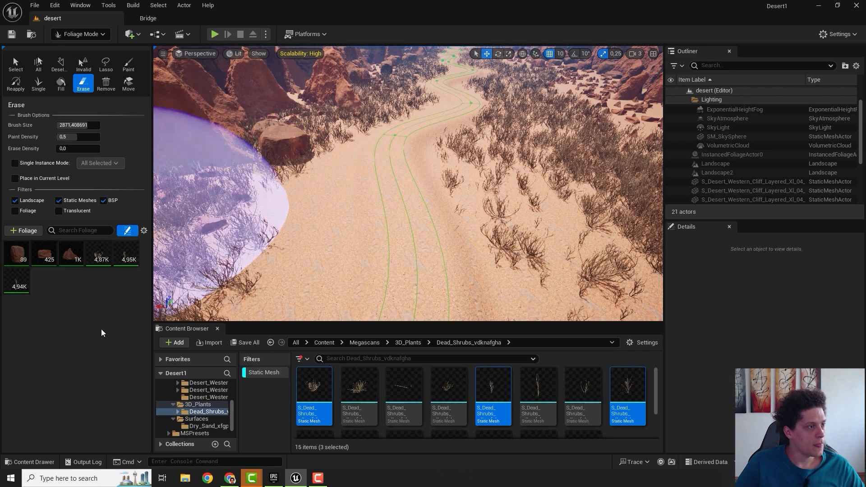
pyautogui.click(493, 387)
pyautogui.scroll(-2, 404, 396)
pyautogui.moveTo(405, 395)
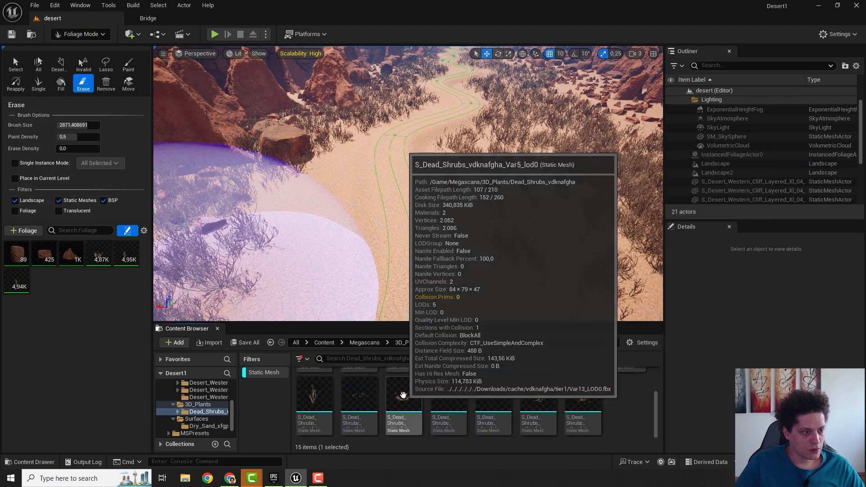
pyautogui.moveTo(407, 397); pyautogui.dragTo(67, 287)
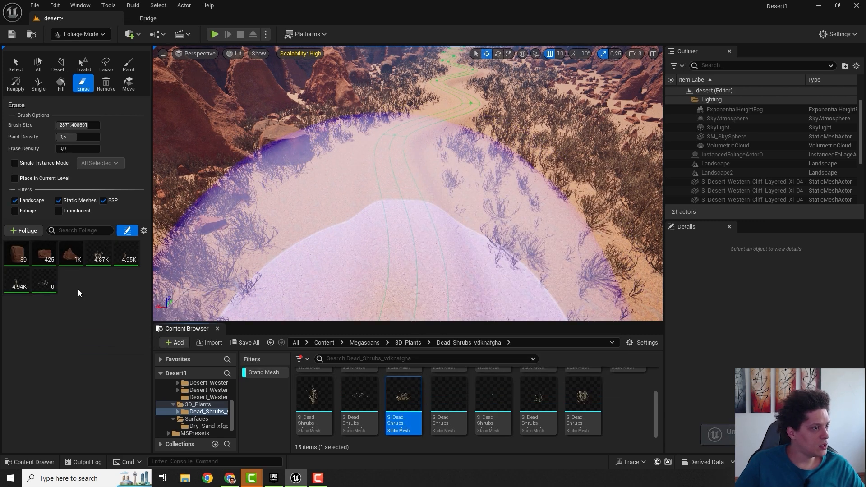
pyautogui.click(36, 275)
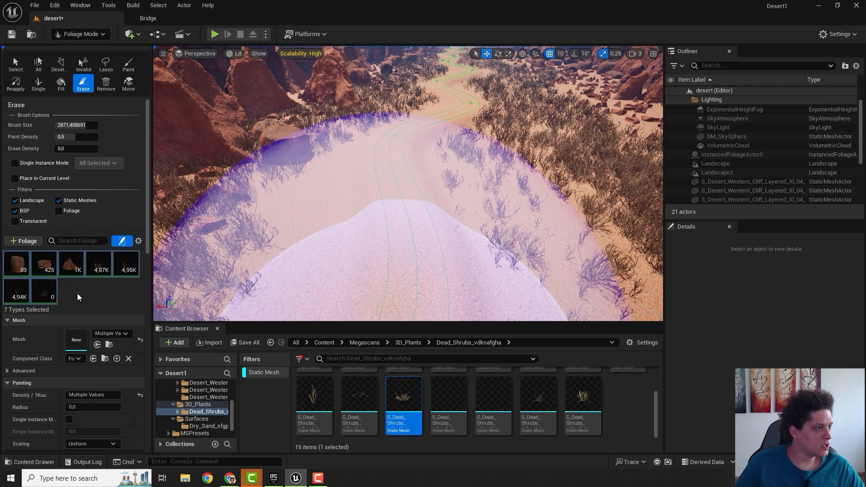
pyautogui.click(40, 282)
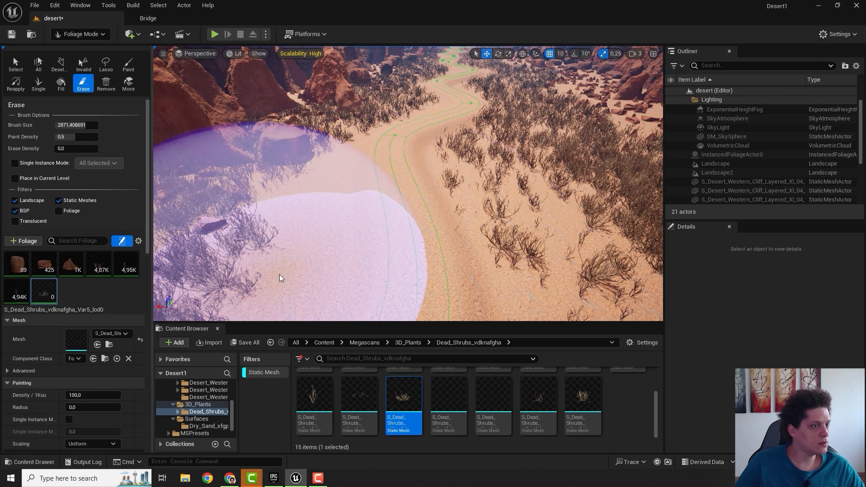
# Paint Var5 dead shrubs over the sandy path and the ground beside it with the large foliage brush.
pyautogui.moveTo(405, 225); pyautogui.dragTo(401, 239, button='right')
pyautogui.click(415, 178)
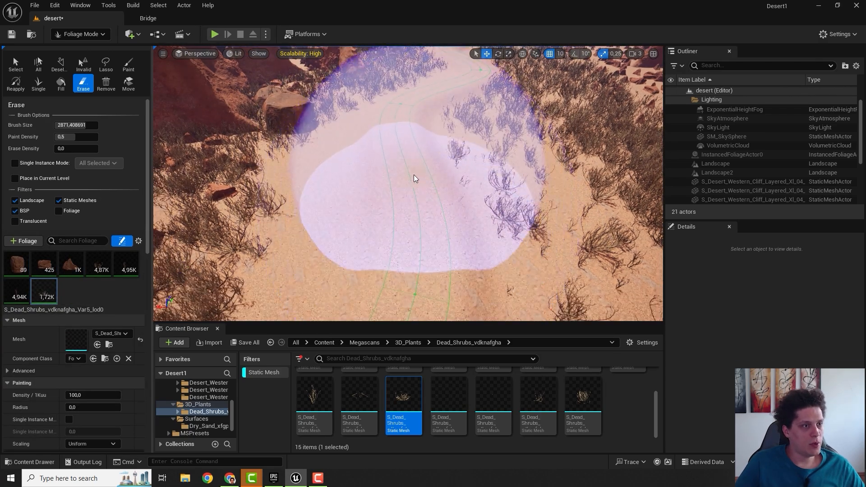
pyautogui.press('w')
pyautogui.moveTo(417, 186); pyautogui.dragTo(422, 139, button='right')
pyautogui.press('s')
# Enable Nanite on the S_Dead_Shrubs_vdknafgha_Var5_lod0 mesh.
pyautogui.rightClick(411, 390)
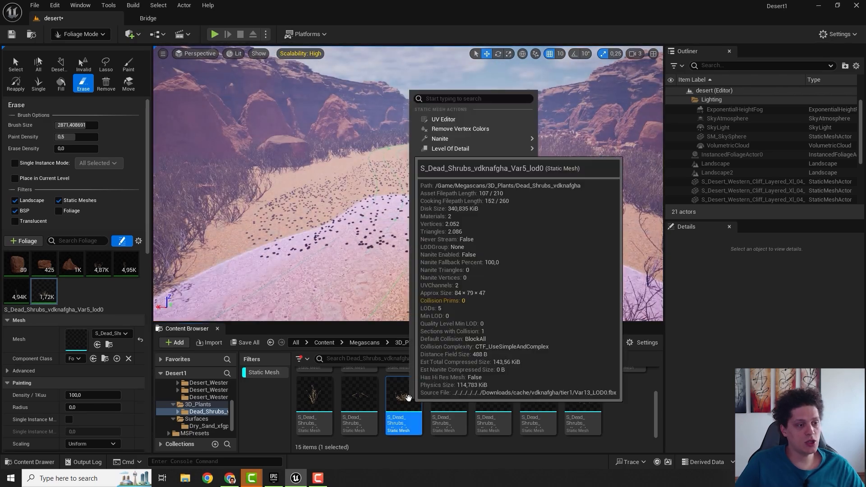
pyautogui.moveTo(466, 140)
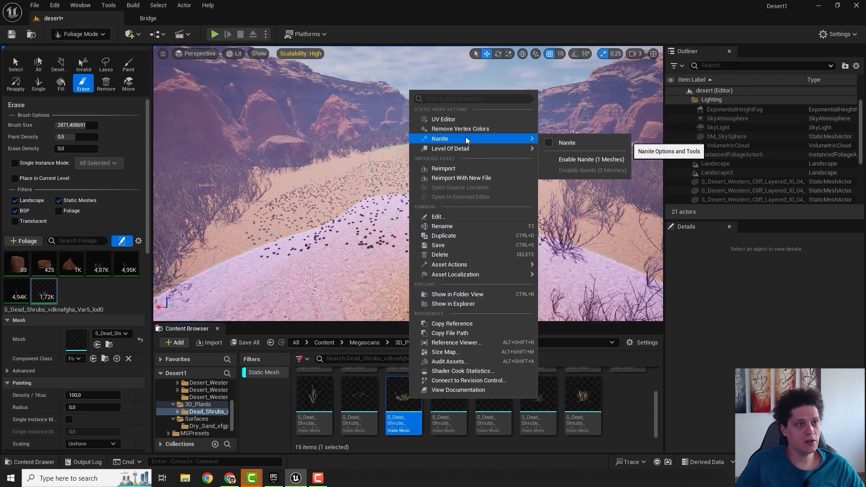
pyautogui.click(582, 159)
pyautogui.moveTo(373, 188); pyautogui.dragTo(374, 189, button='right')
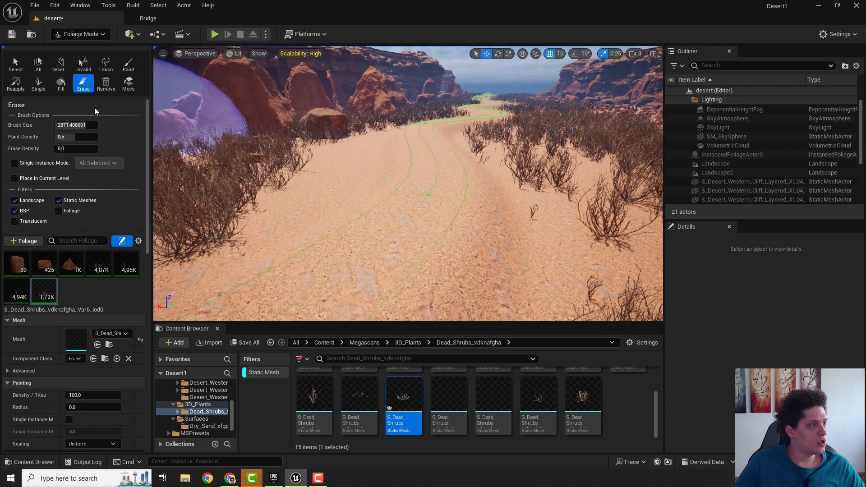
# Set the Var5 shrub foliage type's Scale X minimum and maximum to 2.
pyautogui.scroll(-5, 88, 325)
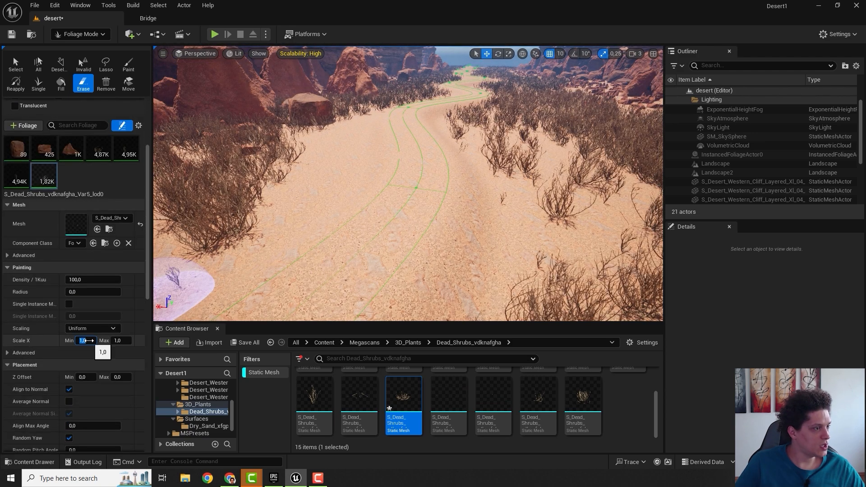
pyautogui.click(120, 341)
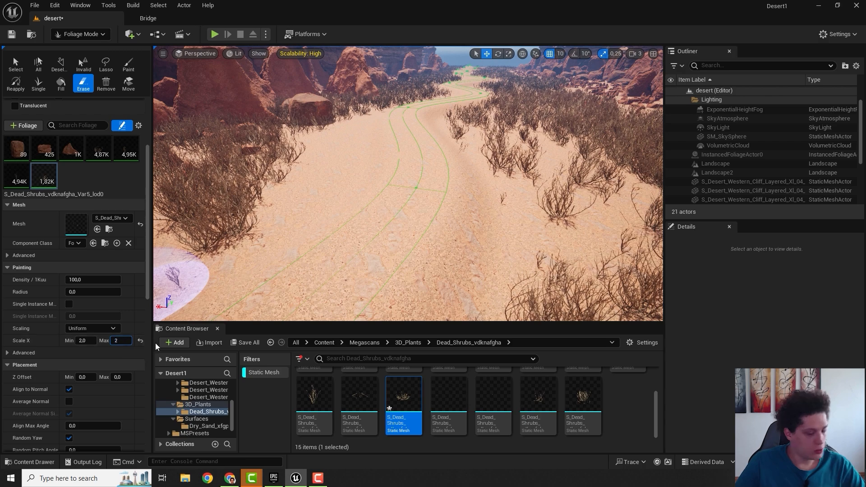
pyautogui.write('2')
pyautogui.press('Return')
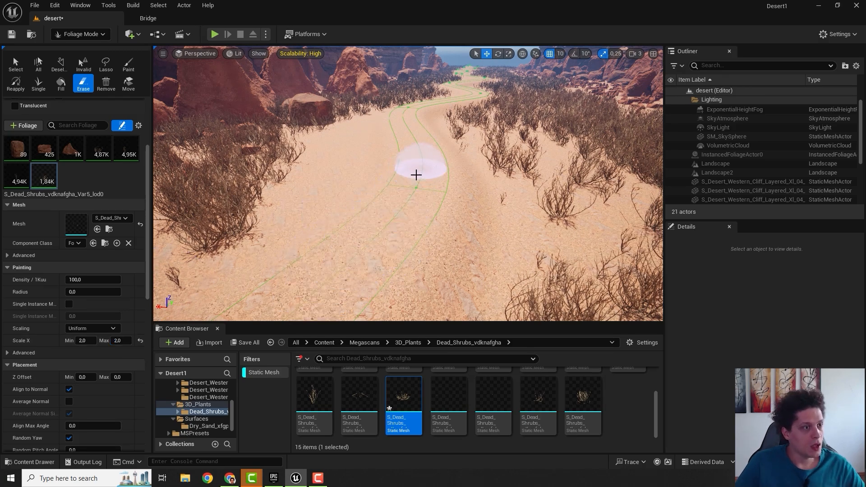
# Paint the enlarged Var5 dead shrubs along the full length of the winding canyon path with a smaller brush.
pyautogui.moveTo(380, 222); pyautogui.dragTo(381, 257, button='right')
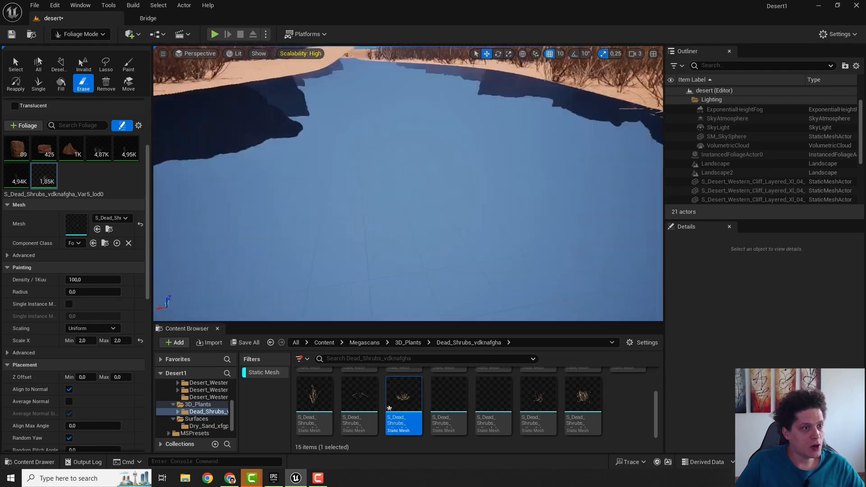
pyautogui.moveTo(380, 257); pyautogui.dragTo(380, 238, button='right')
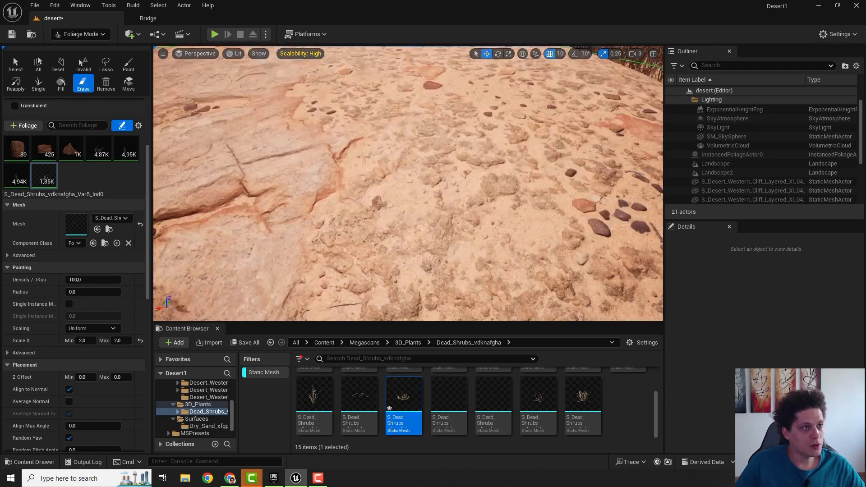
pyautogui.moveTo(395, 158)
pyautogui.mouseDown(button='right')
pyautogui.moveTo(395, 118)
pyautogui.moveTo(394, 180)
pyautogui.mouseUp(button='right')
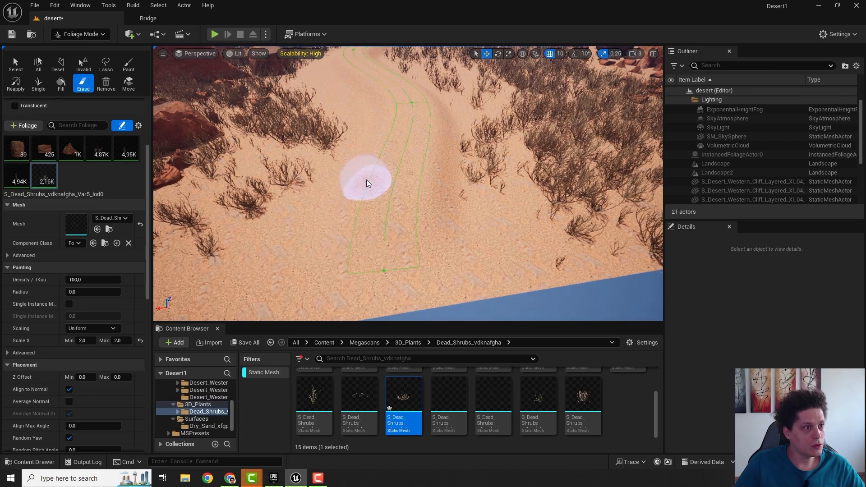
pyautogui.moveTo(394, 208)
pyautogui.mouseDown(button='right')
pyautogui.moveTo(393, 196)
pyautogui.moveTo(394, 208)
pyautogui.mouseUp(button='right')
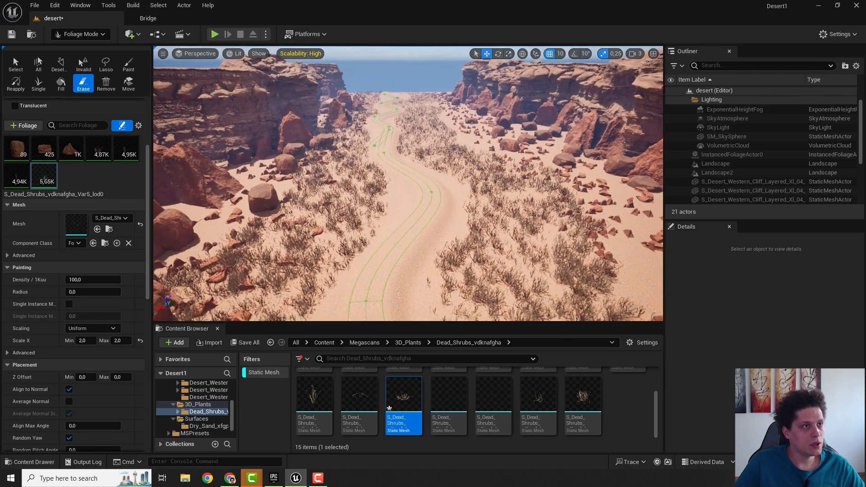
pyautogui.moveTo(395, 120); pyautogui.dragTo(395, 114, button='right')
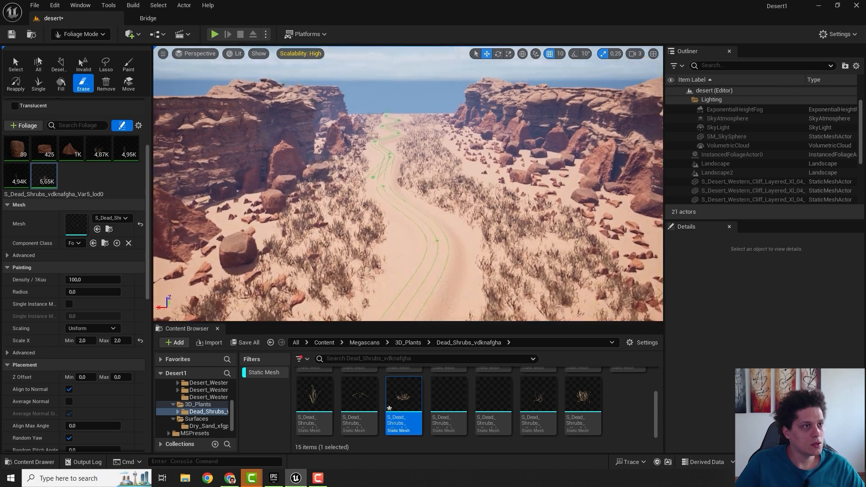
pyautogui.moveTo(391, 223)
pyautogui.mouseDown(button='right')
pyautogui.moveTo(391, 231)
pyautogui.moveTo(391, 223)
pyautogui.mouseUp(button='right')
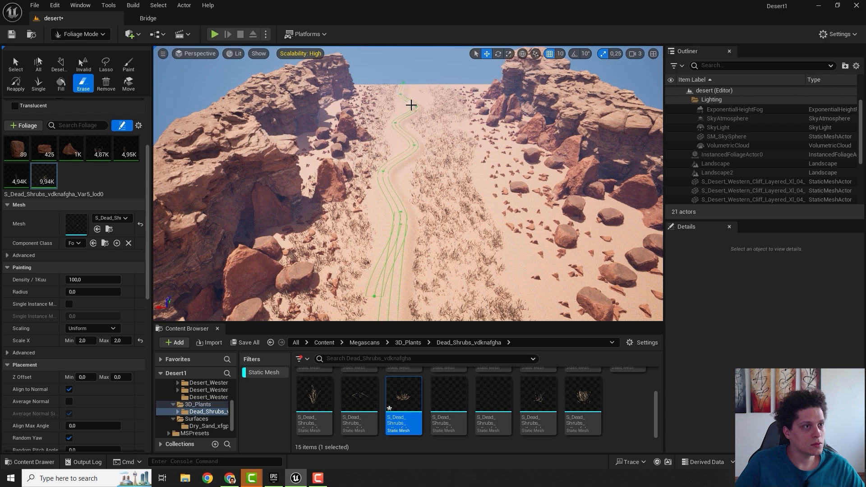
pyautogui.moveTo(410, 153); pyautogui.dragTo(383, 167, button='right')
# Preview the level from the path in Selection mode, run the character through the newly painted small shrubs, and stop the preview.
pyautogui.click(95, 29)
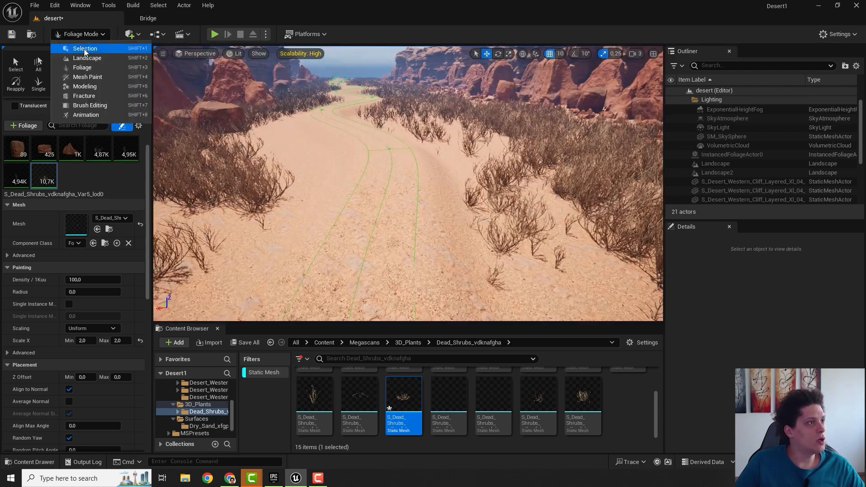
pyautogui.click(68, 48)
pyautogui.rightClick(300, 225)
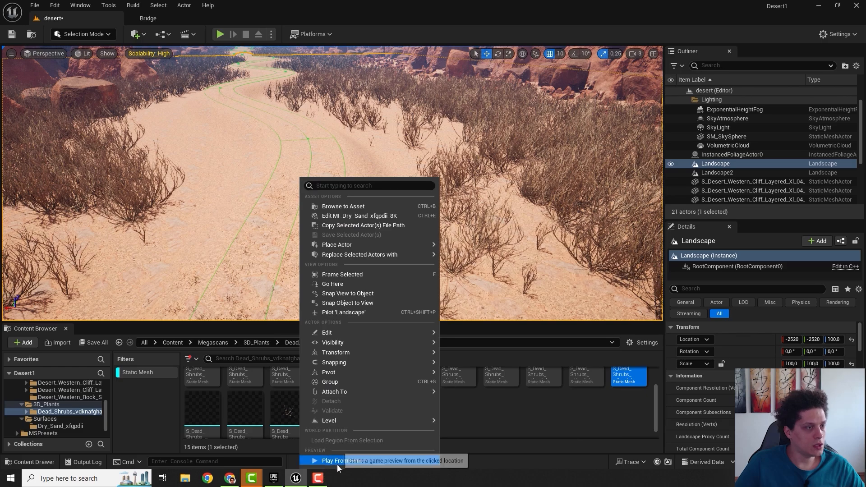
pyautogui.click(337, 464)
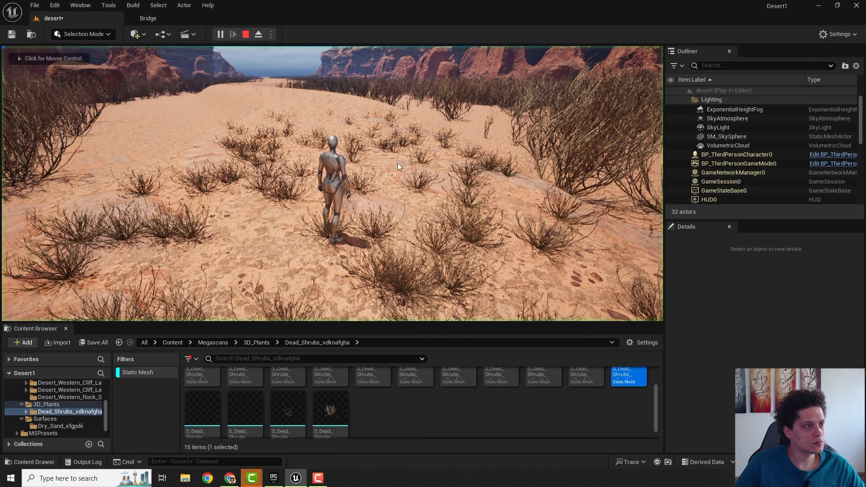
pyautogui.press('w')
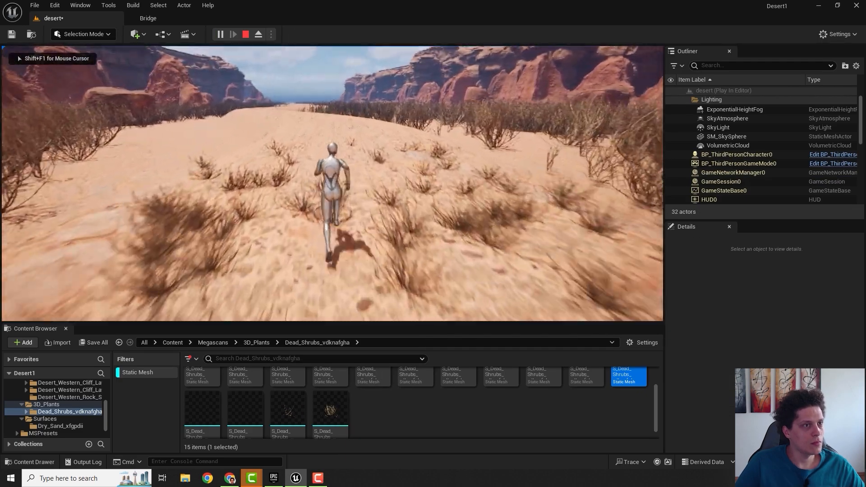
pyautogui.press('d')
pyautogui.press('w')
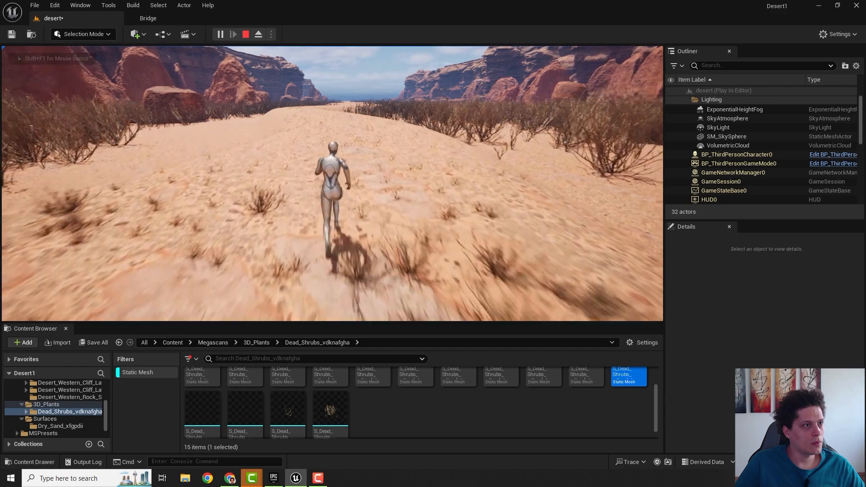
pyautogui.press('w')
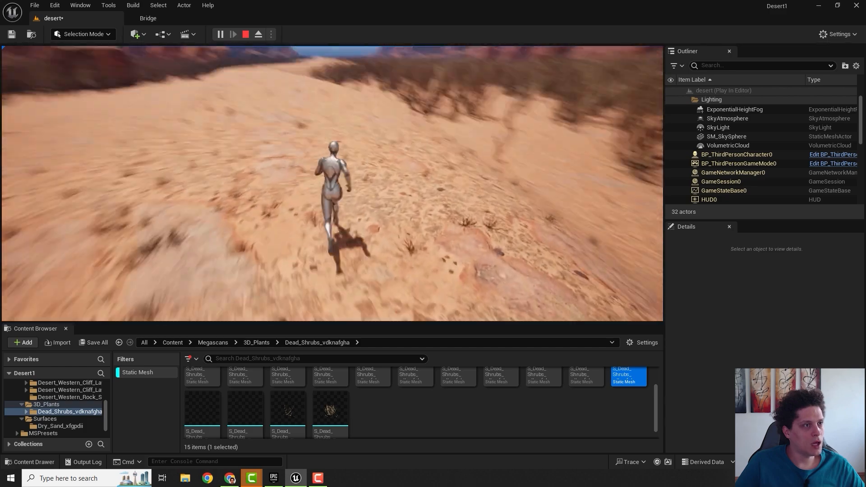
pyautogui.press('Escape')
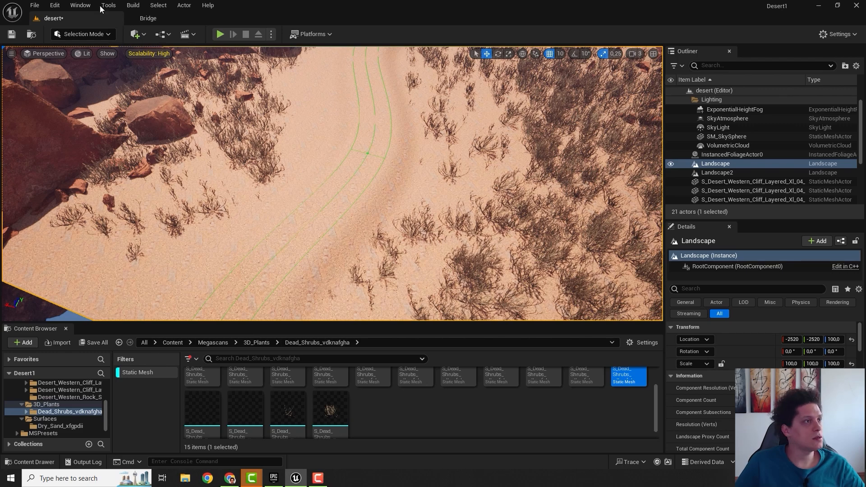
# Search the 3D Assets in Quixel Bridge for "pebble" and add the High Quality Small Stones asset to the project.
pyautogui.click(147, 18)
pyautogui.click(33, 94)
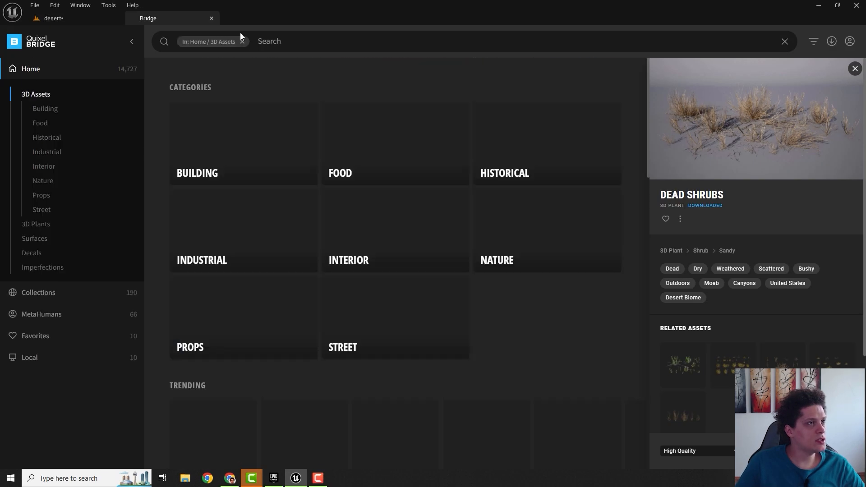
pyautogui.click(254, 41)
pyautogui.write('pebble')
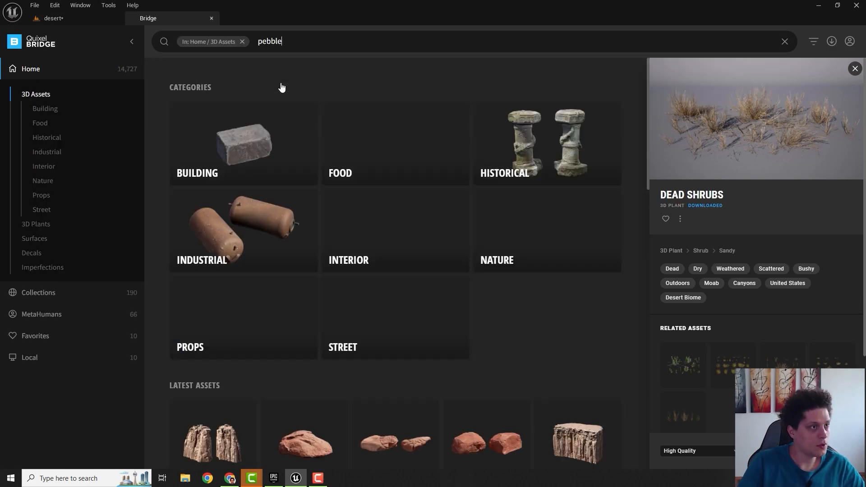
pyautogui.press('Return')
pyautogui.click(318, 308)
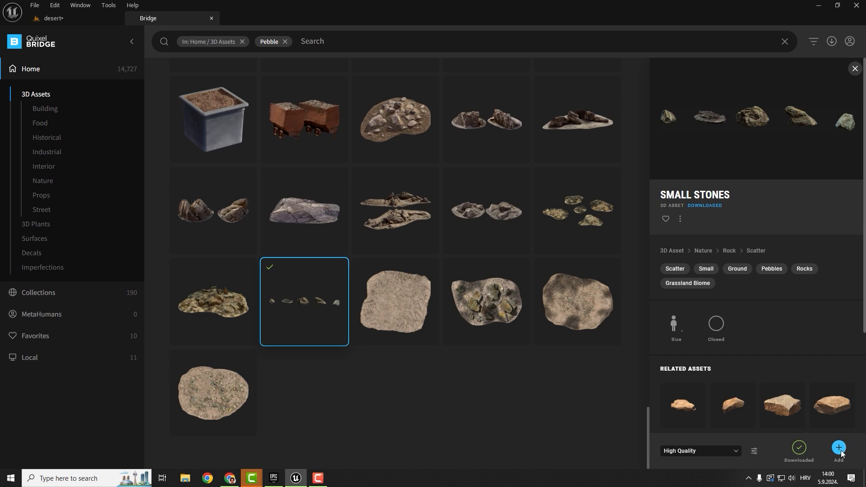
pyautogui.click(839, 448)
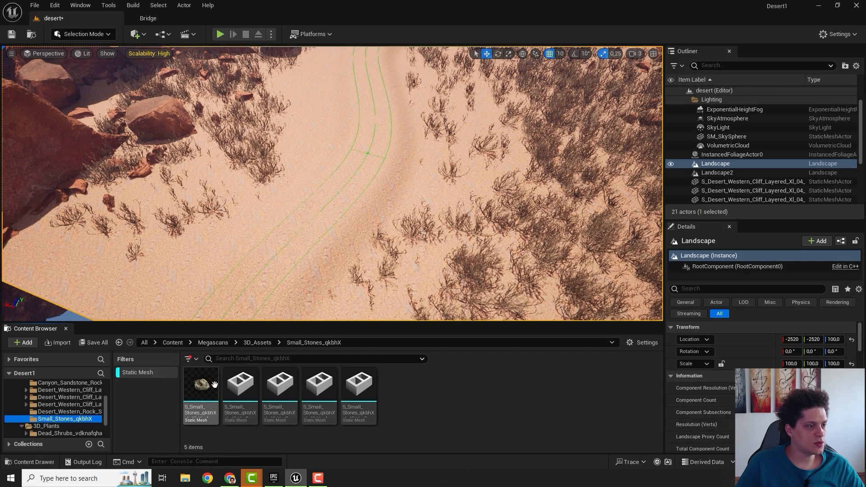
# Switch to Foliage mode and enable Nanite on all five meshes in the Small_Stones_qkbhX folder.
pyautogui.click(102, 32)
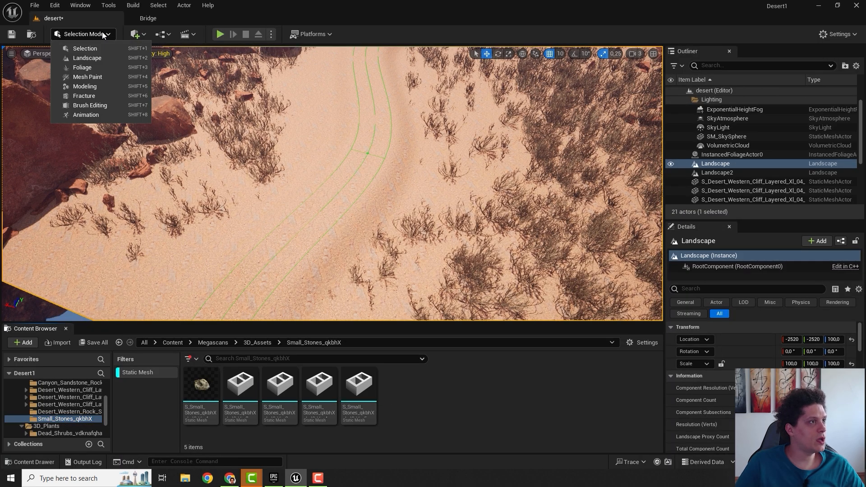
pyautogui.click(93, 68)
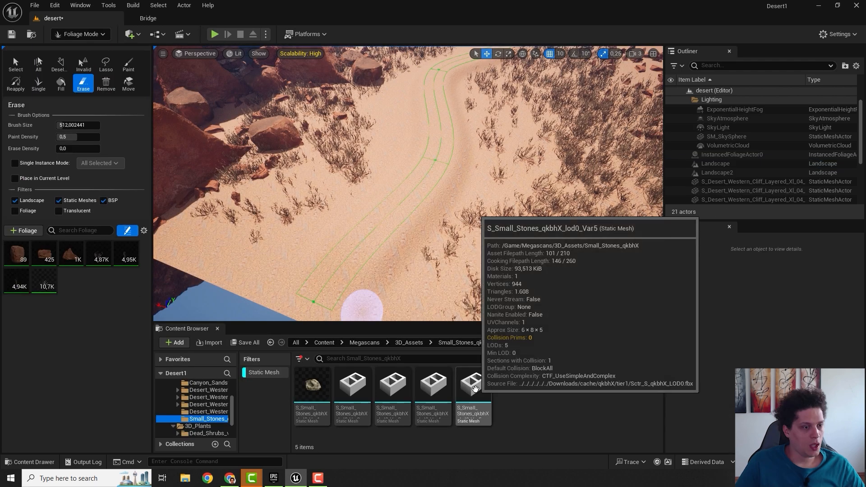
pyautogui.click(473, 383)
pyautogui.keyDown('shift'); pyautogui.click(312, 384); pyautogui.keyUp('shift')
pyautogui.rightClick(349, 387)
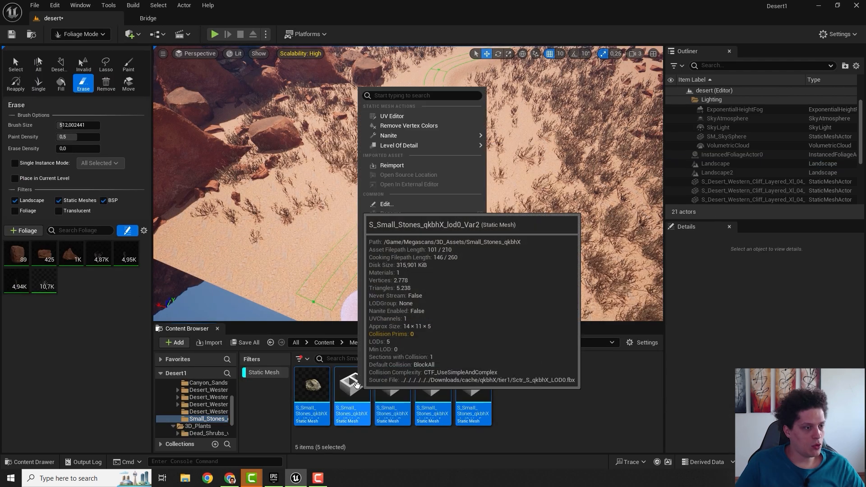
pyautogui.click(173, 19)
pyautogui.click(81, 16)
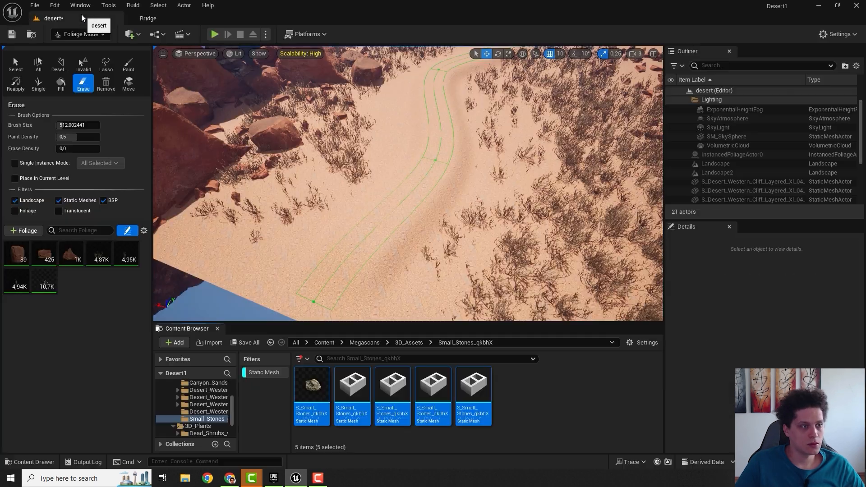
pyautogui.rightClick(349, 388)
pyautogui.moveTo(385, 137)
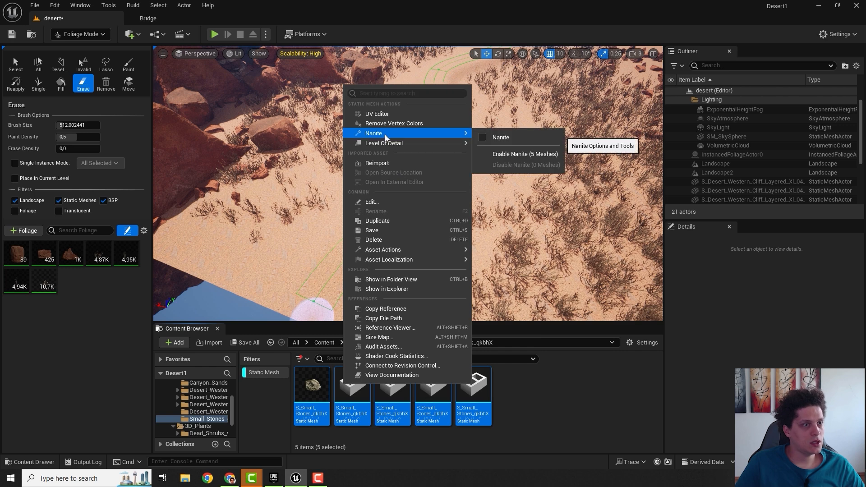
pyautogui.click(499, 154)
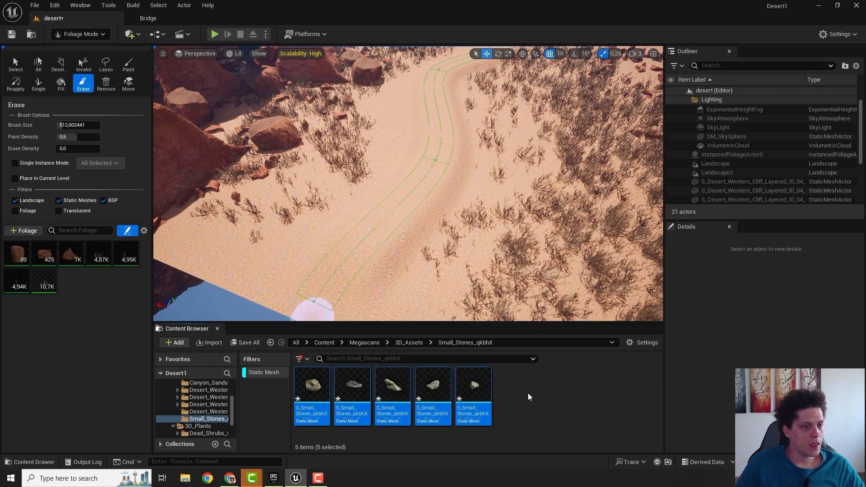
# Add the five Small Stones meshes as foliage types and select all five of them for painting.
pyautogui.moveTo(313, 387); pyautogui.dragTo(107, 286)
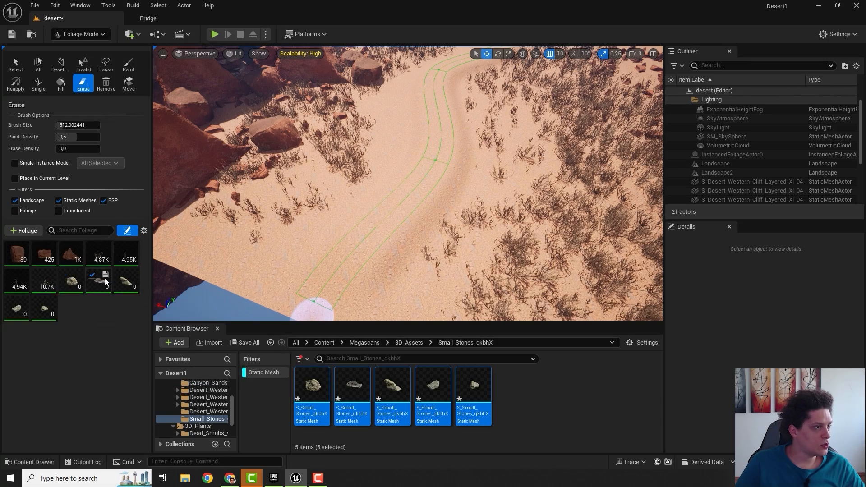
pyautogui.click(75, 281)
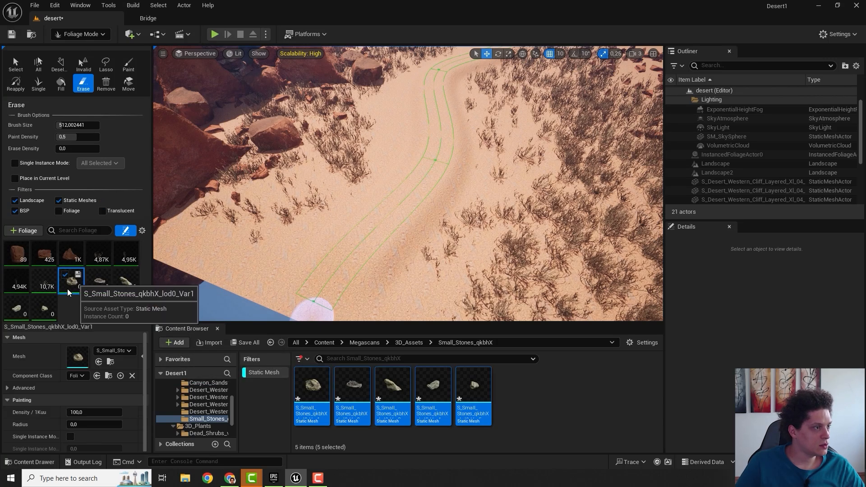
pyautogui.keyDown('shift'); pyautogui.click(45, 323); pyautogui.keyUp('shift')
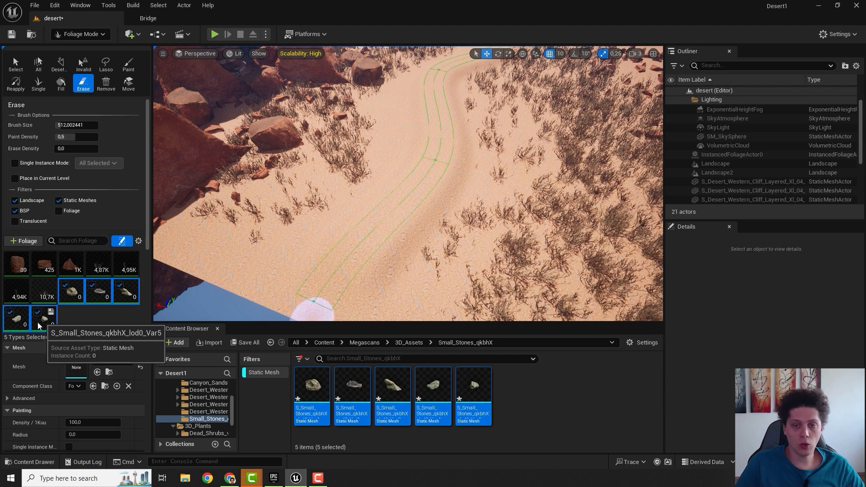
# Paint a first patch of small stones on the near end of the canyon path with a paint density of 1.0.
pyautogui.click(320, 253)
pyautogui.moveTo(362, 213); pyautogui.dragTo(362, 245, button='right')
pyautogui.press('w')
pyautogui.moveTo(366, 204)
pyautogui.mouseDown()
pyautogui.moveTo(427, 154)
pyautogui.moveTo(369, 203)
pyautogui.mouseUp()
pyautogui.press('w')
pyautogui.moveTo(371, 205)
pyautogui.mouseDown(button='right')
pyautogui.moveTo(336, 173)
pyautogui.moveTo(307, 169)
pyautogui.moveTo(264, 176)
pyautogui.moveTo(252, 193)
pyautogui.moveTo(333, 209)
pyautogui.moveTo(368, 176)
pyautogui.moveTo(351, 194)
pyautogui.mouseUp(button='right')
pyautogui.press('w')
pyautogui.scroll(-1, 263, 176)
pyautogui.press('w')
pyautogui.press('s')
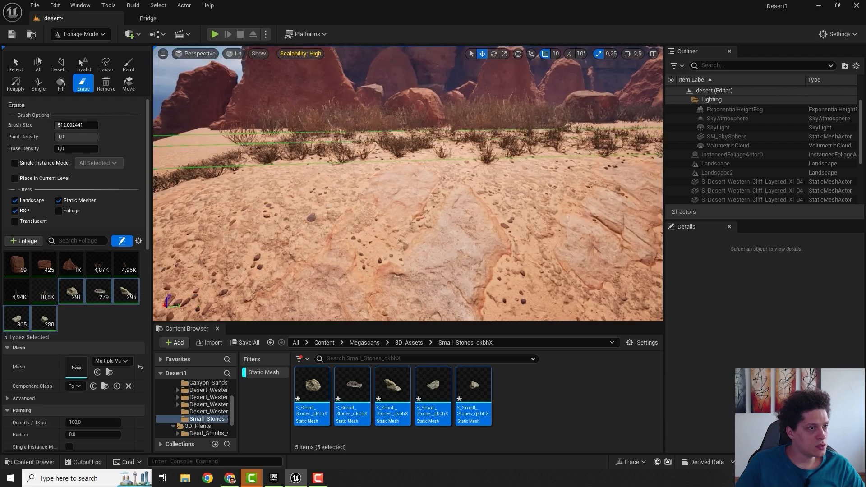
# Paint the small stones along the rest of the winding canyon path and save the level.
pyautogui.moveTo(352, 212)
pyautogui.mouseDown(button='right')
pyautogui.moveTo(374, 238)
pyautogui.moveTo(377, 212)
pyautogui.mouseUp(button='right')
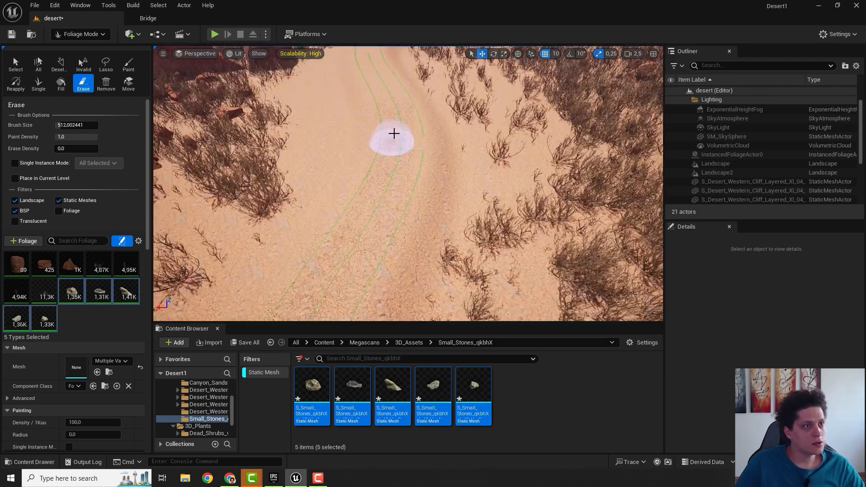
pyautogui.moveTo(394, 134)
pyautogui.mouseDown()
pyautogui.moveTo(410, 176)
pyautogui.moveTo(380, 89)
pyautogui.mouseUp()
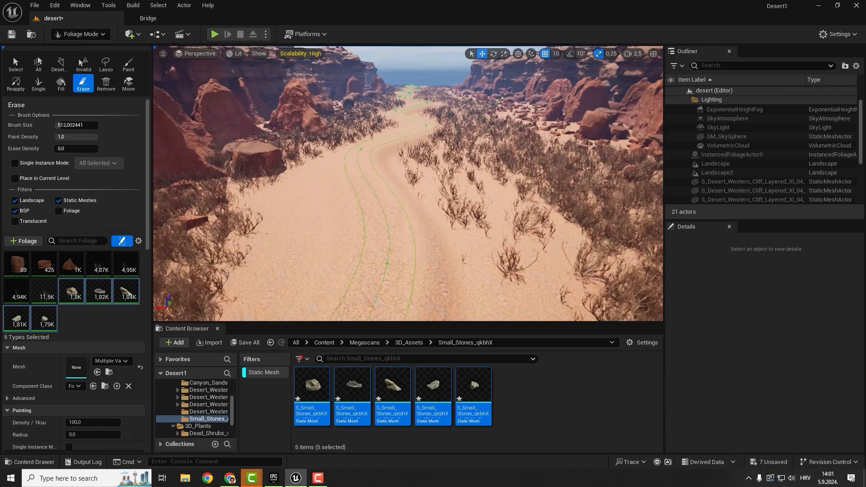
pyautogui.moveTo(404, 131); pyautogui.dragTo(404, 110, button='right')
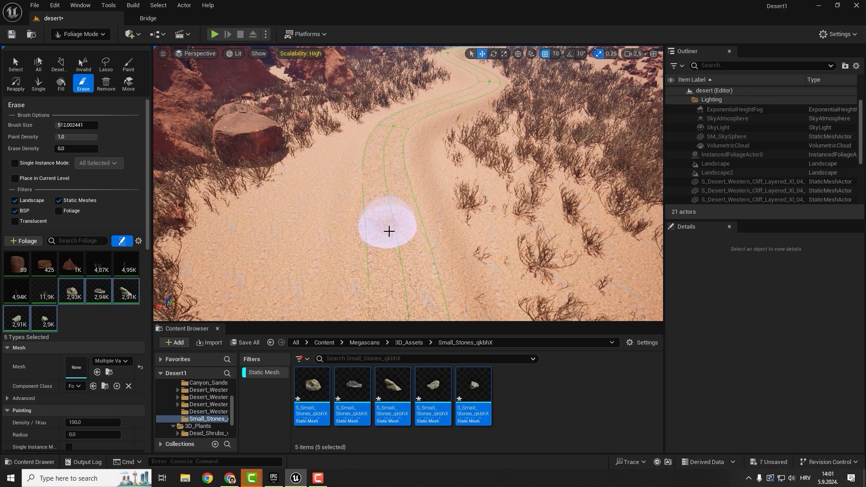
pyautogui.moveTo(388, 230); pyautogui.dragTo(388, 203, button='right')
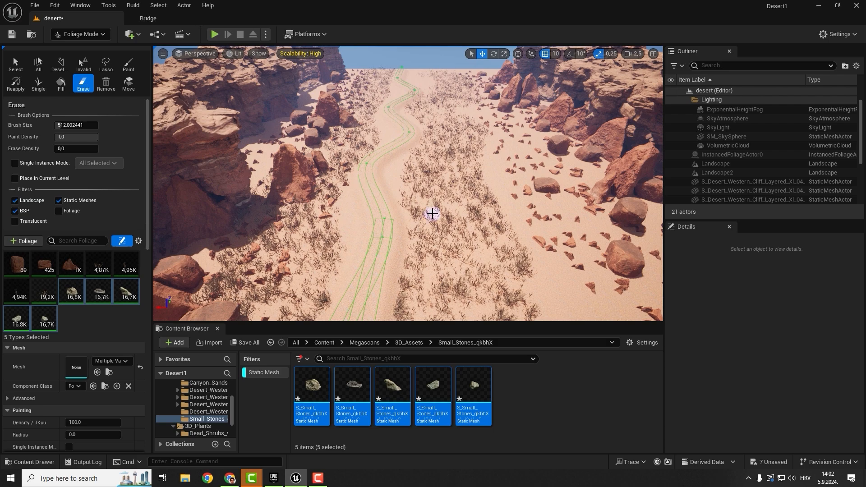
pyautogui.hotkey('ctrl', 's')
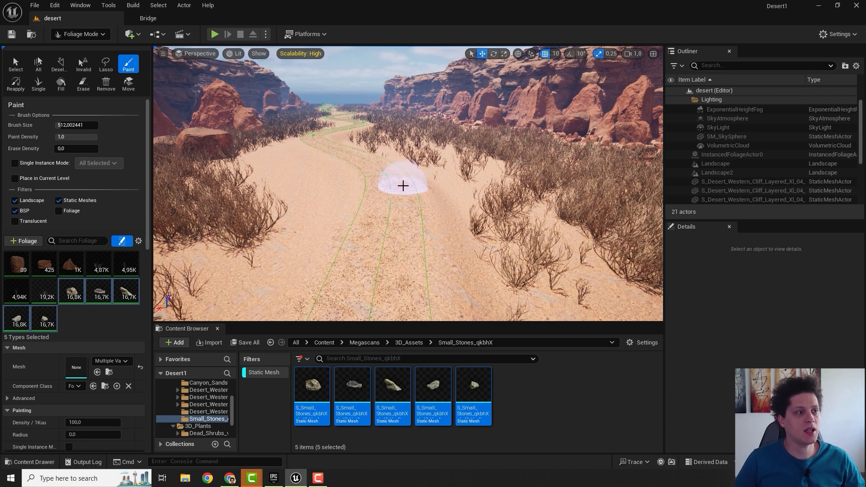
# Search the 3D Assets in Quixel Bridge for "dead", then download and add Desert Western Tree Stump Dead Medium 01 at Nanite quality.
pyautogui.click(147, 17)
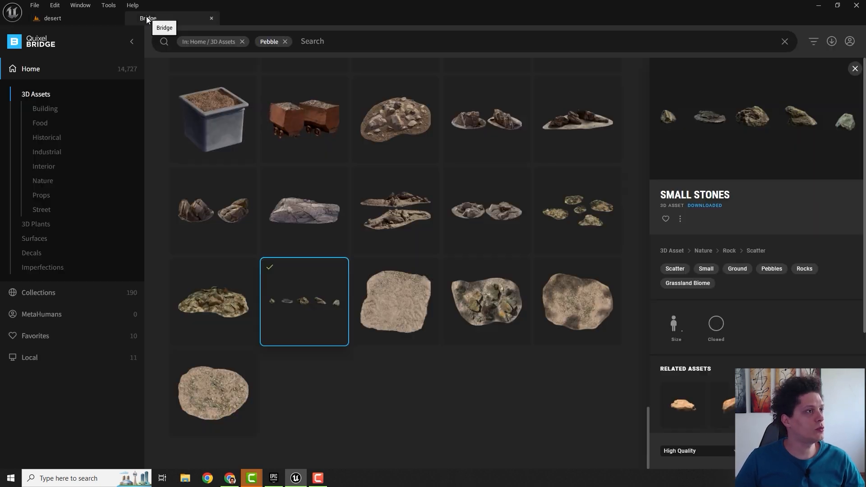
pyautogui.click(284, 42)
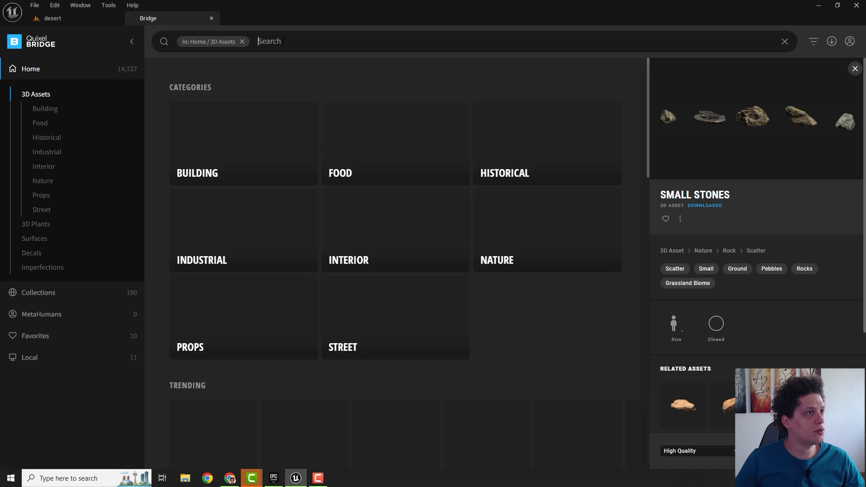
pyautogui.write('dead')
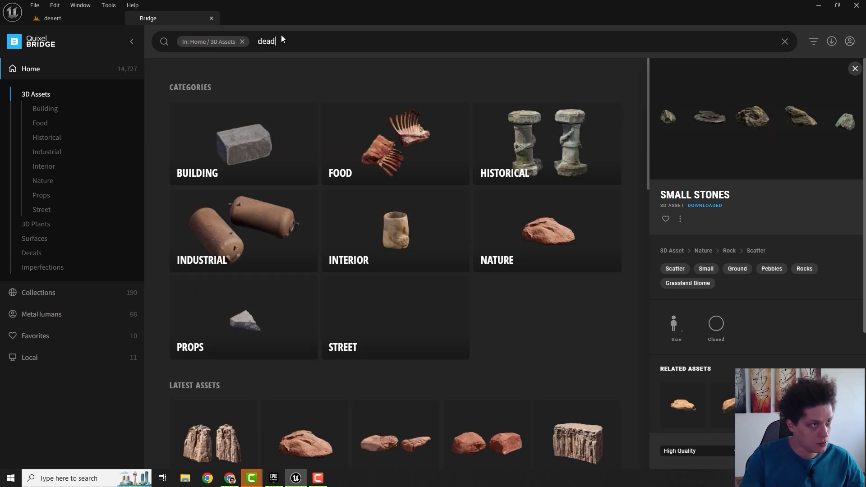
pyautogui.press('Return')
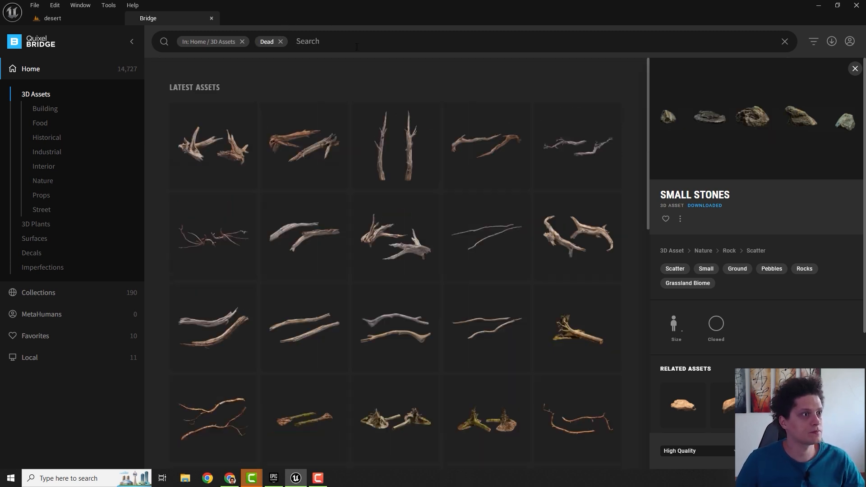
pyautogui.click(432, 169)
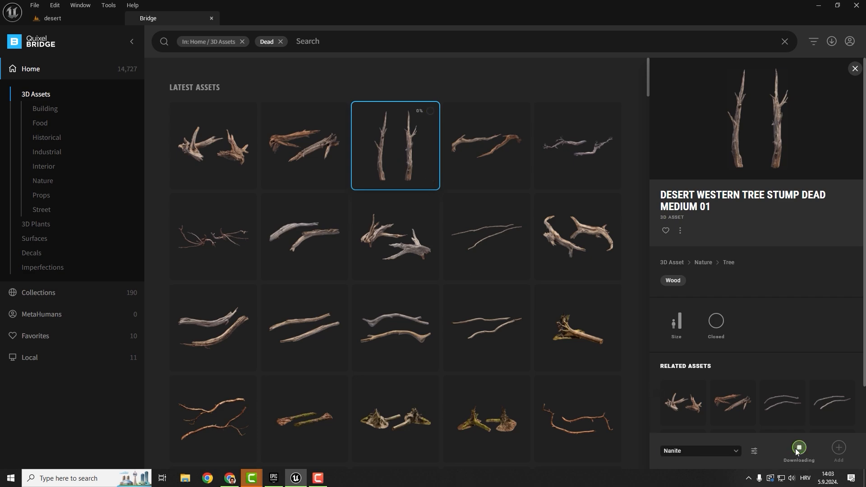
pyautogui.click(838, 447)
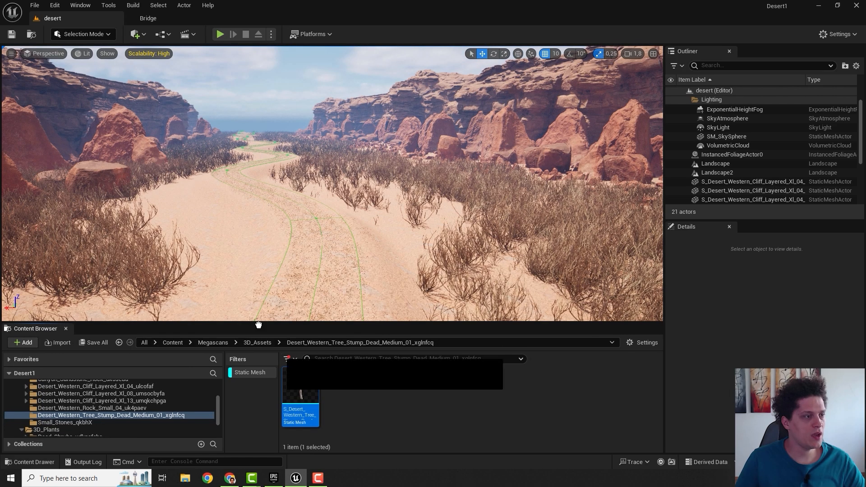
# Try the dead tree stump at scale 15 among the shrubs beside the path, and delete this test copy.
pyautogui.moveTo(300, 386); pyautogui.dragTo(226, 267)
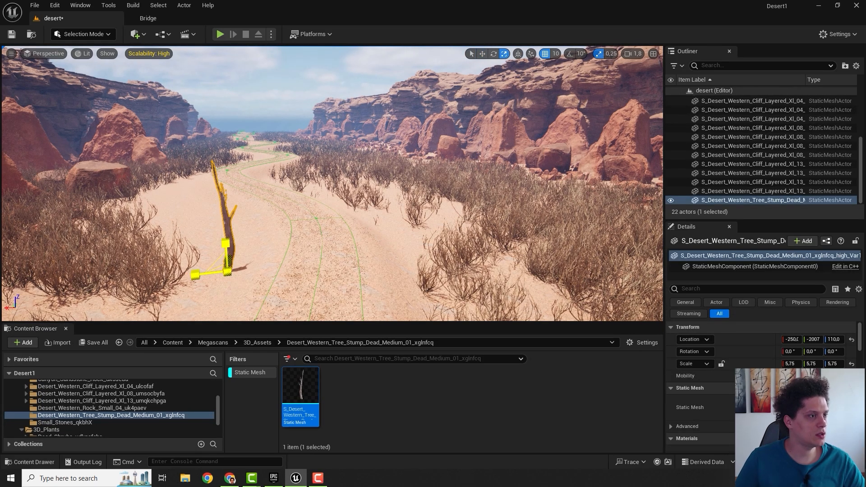
pyautogui.moveTo(226, 272); pyautogui.dragTo(228, 296)
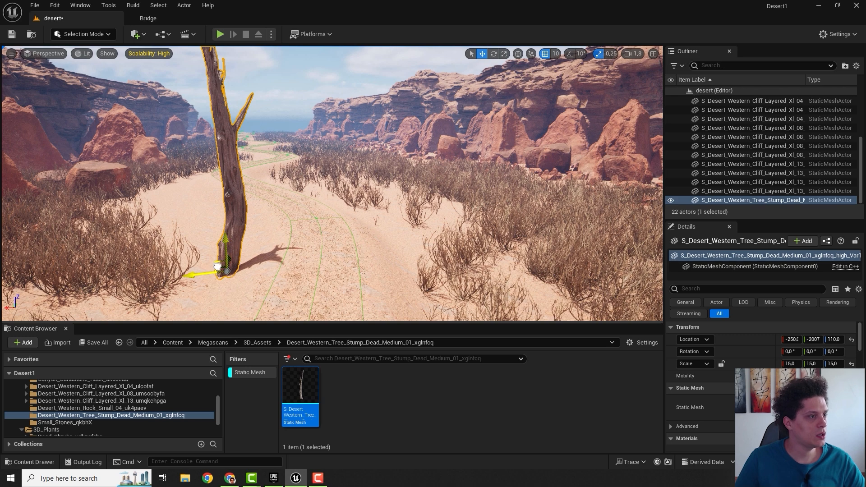
pyautogui.moveTo(218, 267); pyautogui.dragTo(87, 278)
pyautogui.click(261, 221)
pyautogui.moveTo(261, 221); pyautogui.dragTo(230, 205, button='right')
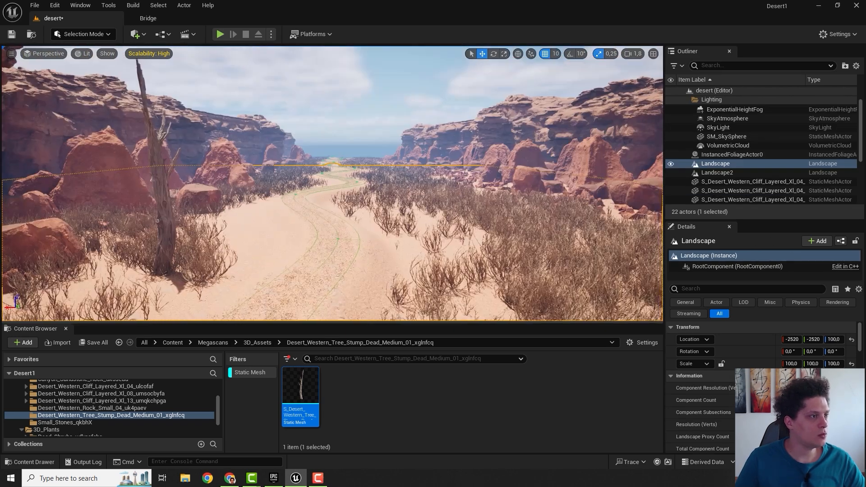
pyautogui.click(156, 196)
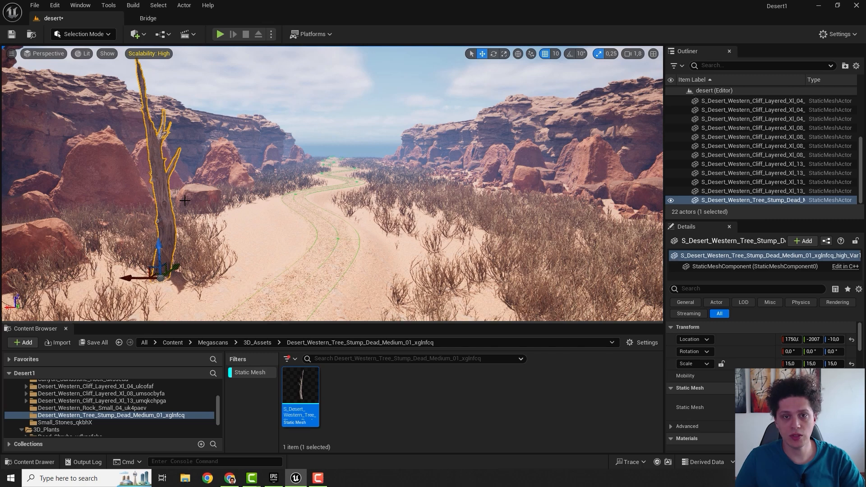
pyautogui.press('Delete')
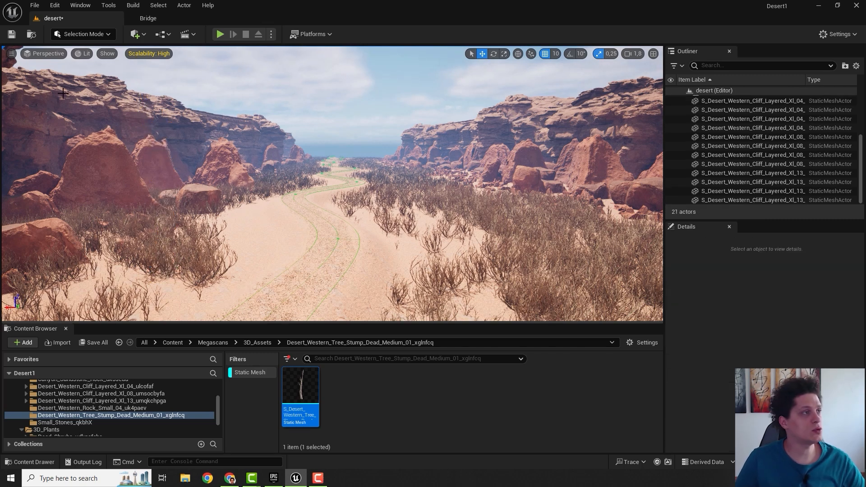
# Add the dead tree stump mesh as a foliage type in Foliage mode and deactivate all foliage types in the palette.
pyautogui.click(103, 35)
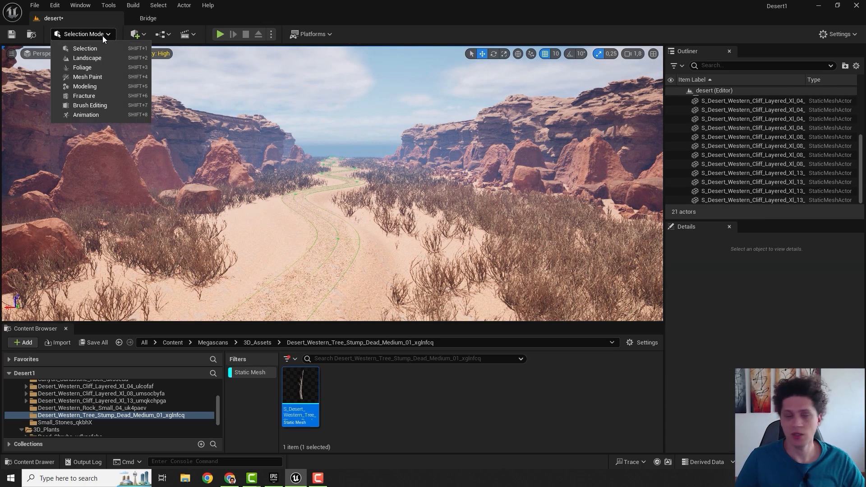
pyautogui.click(99, 67)
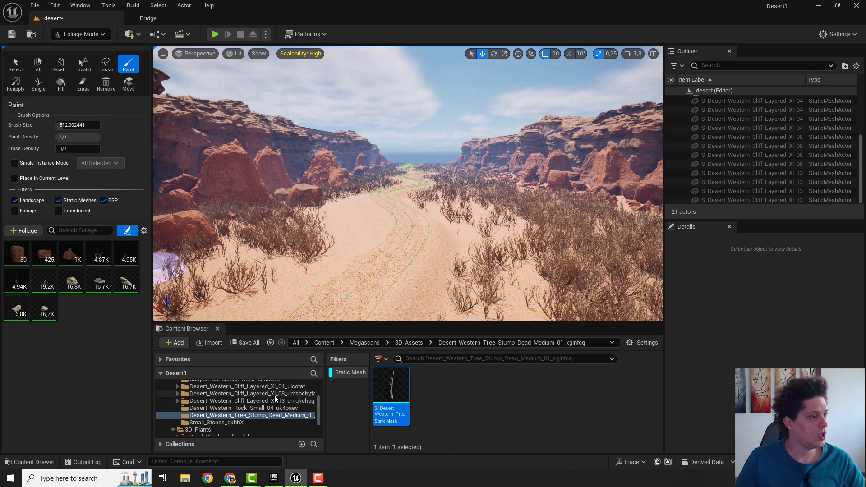
pyautogui.moveTo(347, 388); pyautogui.dragTo(98, 325)
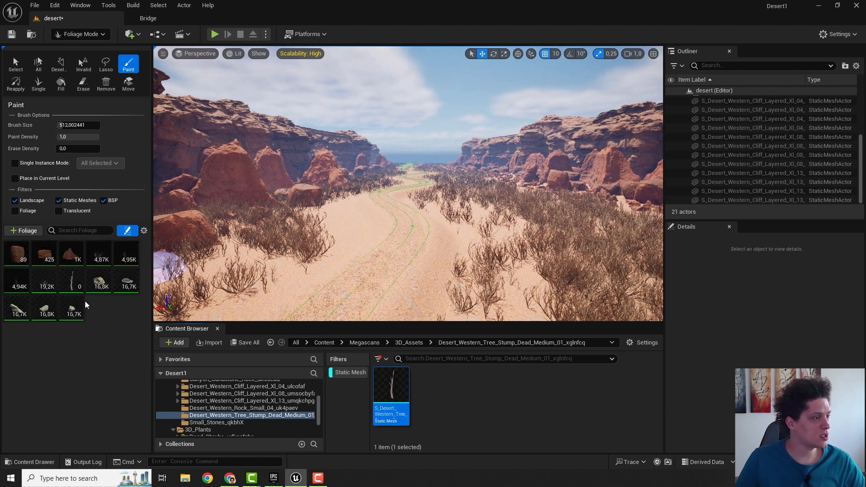
pyautogui.hotkey('ctrl', 'a')
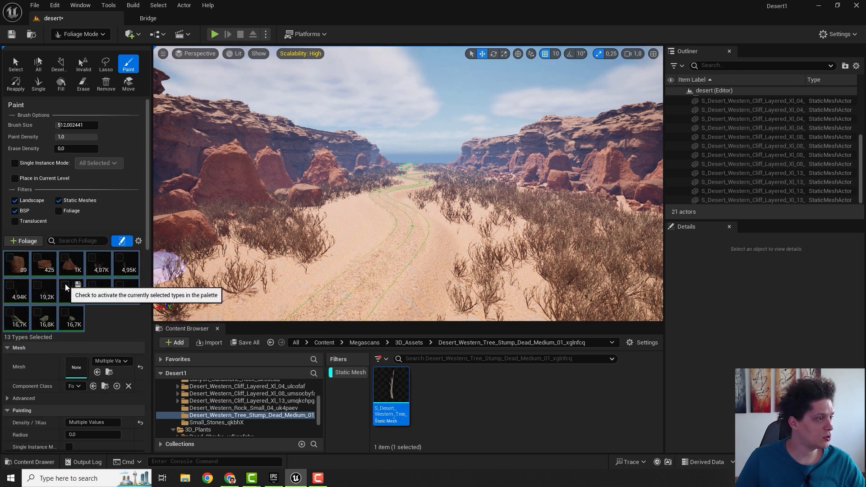
pyautogui.click(105, 315)
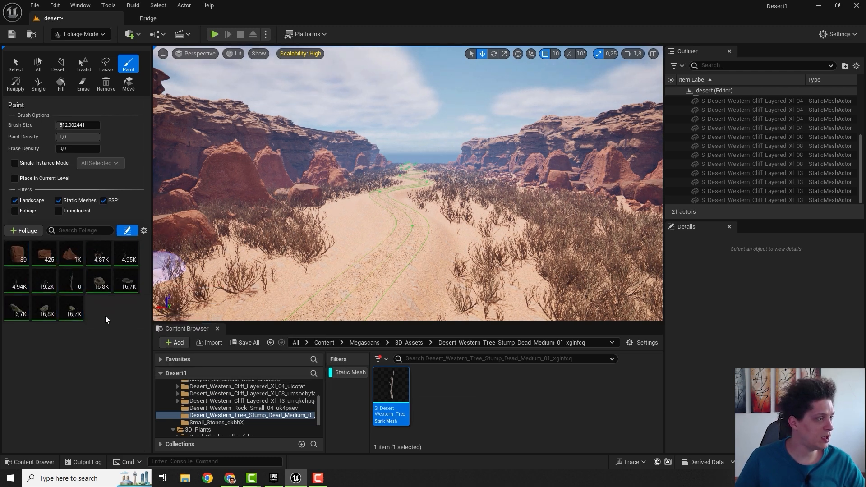
# Activate only the dead tree stump foliage type and set its density to 1 and its scale range to 5–10.
pyautogui.click(64, 275)
pyautogui.click(82, 285)
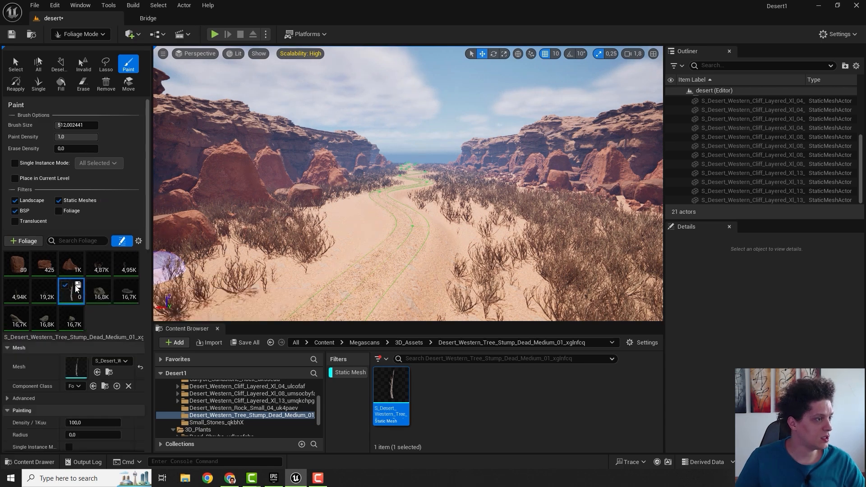
pyautogui.scroll(-3, 81, 289)
pyautogui.click(100, 336)
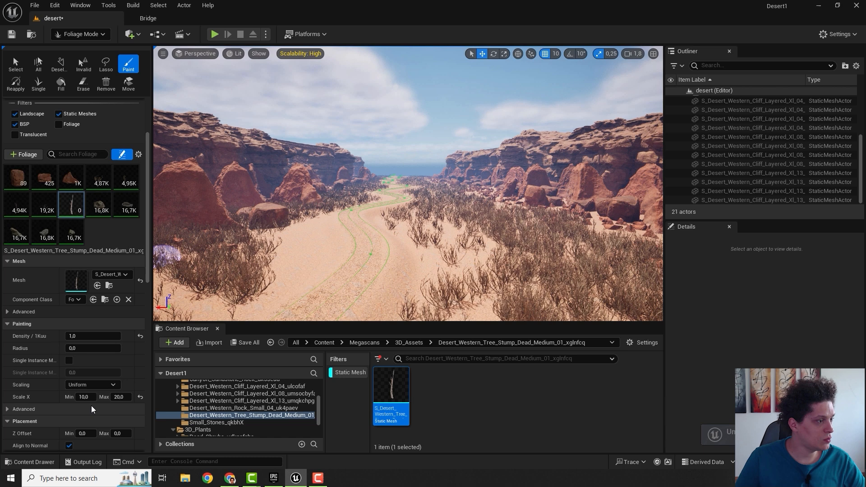
pyautogui.click(84, 396)
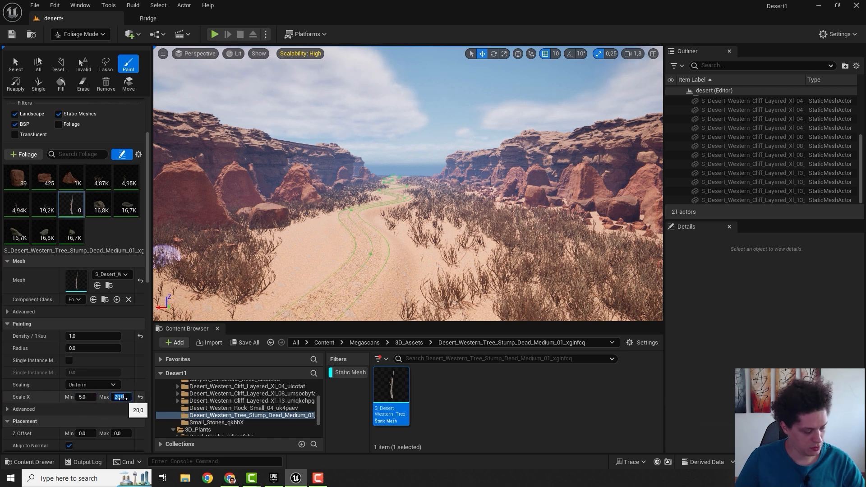
# Try painting tree stumps among the shrubs beside the path, and undo this test.
pyautogui.click(505, 256)
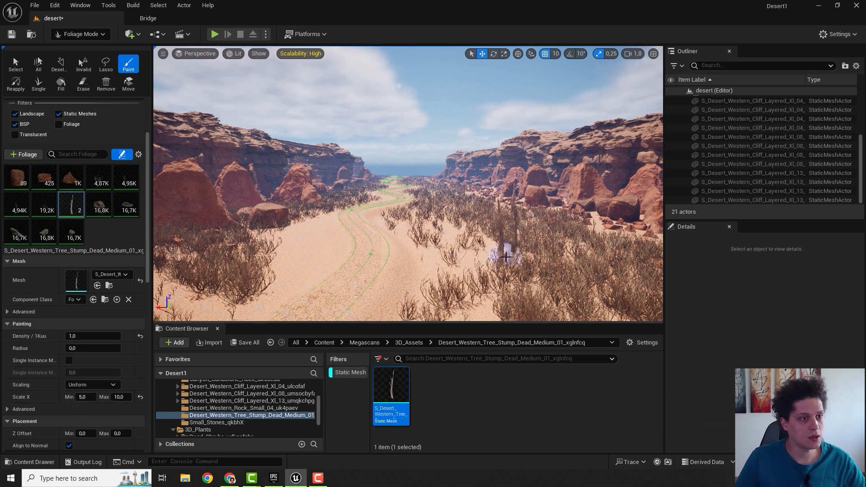
pyautogui.moveTo(468, 217); pyautogui.dragTo(519, 237, button='right')
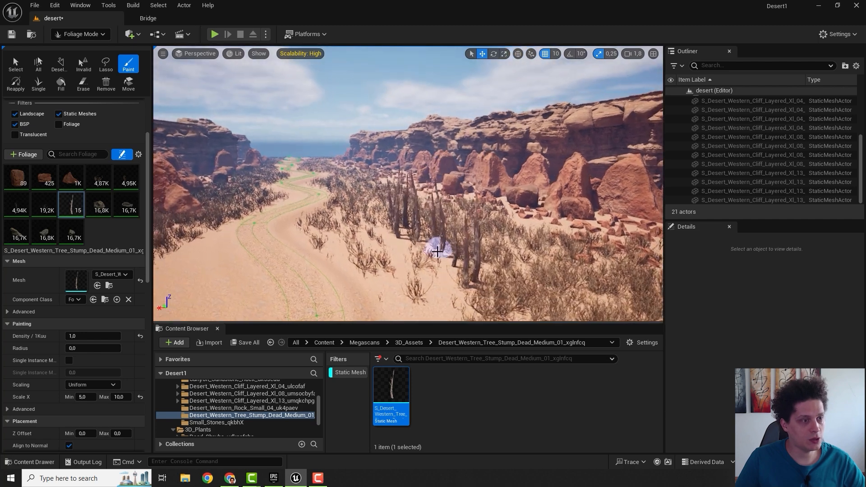
pyautogui.hotkey('ctrl', 'z')
# Set the tree stump density to 0.3 and paint stumps among the shrubs on the right side of the path.
pyautogui.click(93, 336)
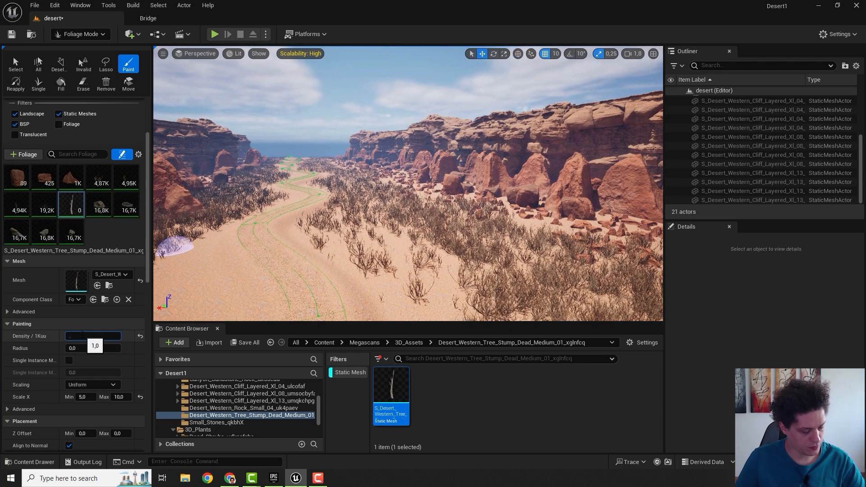
pyautogui.press('Return')
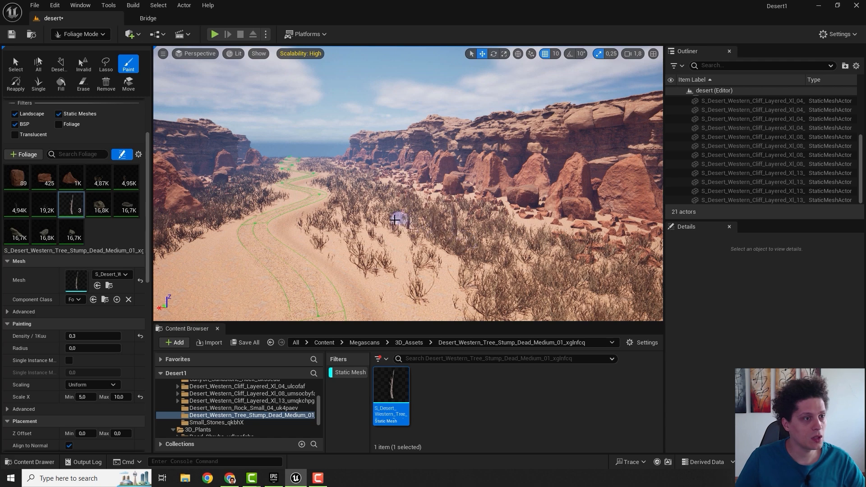
pyautogui.moveTo(568, 238); pyautogui.dragTo(622, 266)
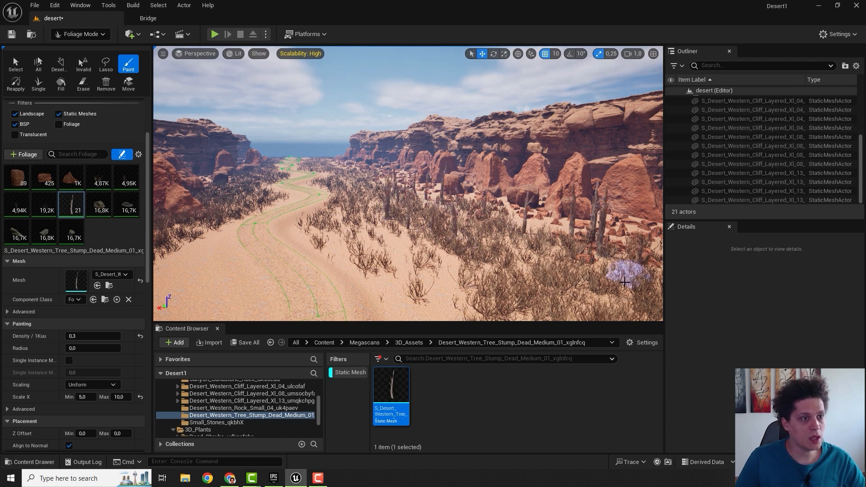
# Paint the dead tree stumps along the rest of the canyon on both sides of the winding path.
pyautogui.moveTo(622, 266)
pyautogui.mouseDown(button='right')
pyautogui.moveTo(608, 293)
pyautogui.moveTo(659, 296)
pyautogui.mouseUp(button='right')
pyautogui.scroll(4, 617, 271)
pyautogui.moveTo(512, 191); pyautogui.dragTo(555, 199, button='right')
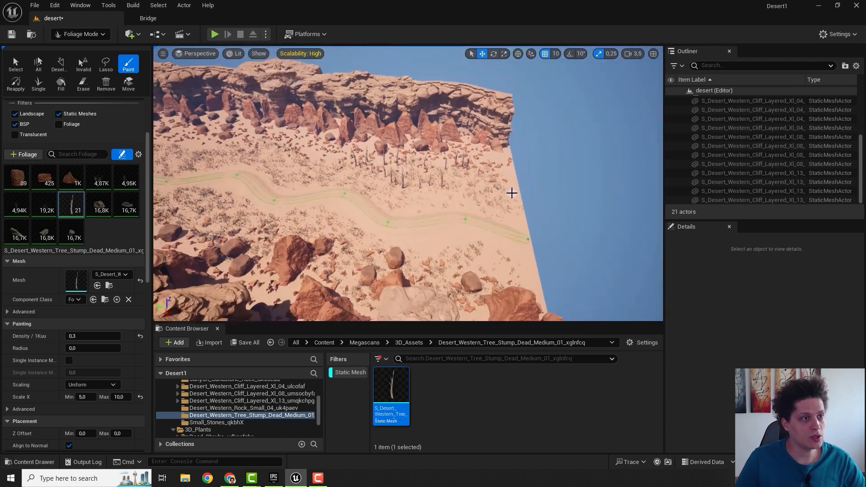
pyautogui.moveTo(269, 158); pyautogui.dragTo(461, 239)
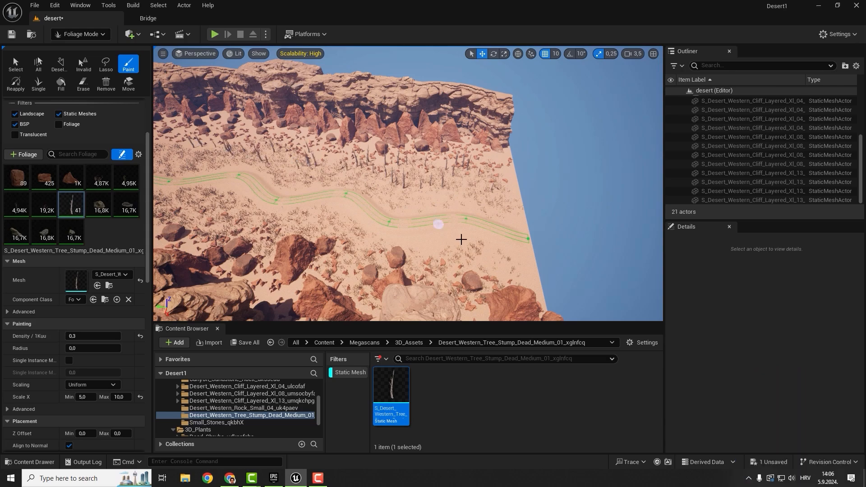
pyautogui.moveTo(197, 208); pyautogui.dragTo(180, 205, button='right')
pyautogui.moveTo(272, 175); pyautogui.dragTo(182, 147)
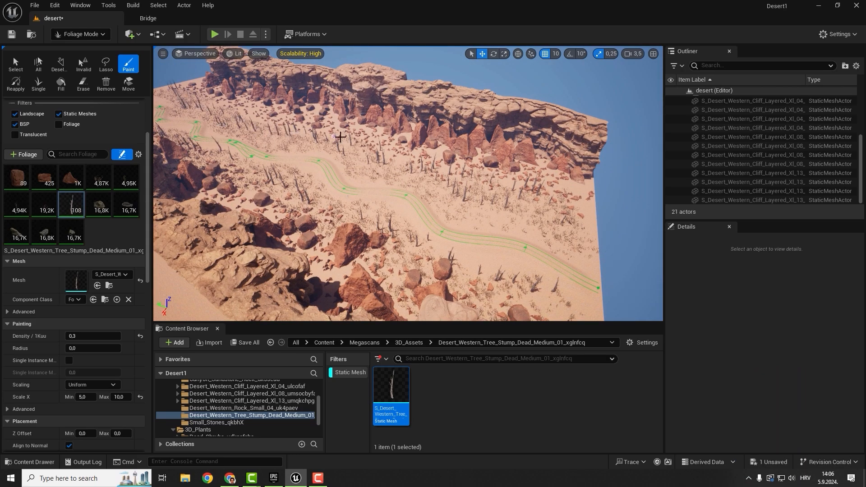
pyautogui.moveTo(345, 204); pyautogui.dragTo(408, 210)
pyautogui.press('w')
pyautogui.moveTo(417, 214)
pyautogui.mouseDown(button='right')
pyautogui.moveTo(388, 221)
pyautogui.moveTo(381, 198)
pyautogui.moveTo(417, 214)
pyautogui.mouseUp(button='right')
# Download Desert Western Tree Log Dead Medium 05 and Animal Skull from Quixel Bridge at Nanite quality.
pyautogui.click(149, 19)
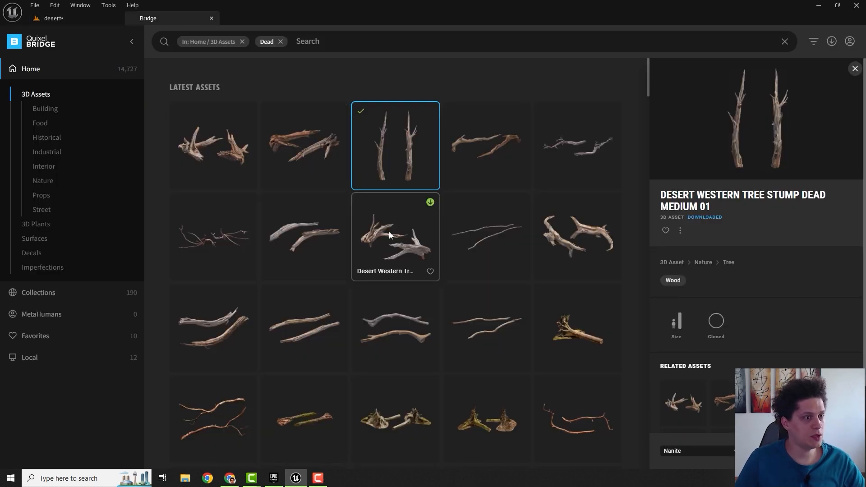
pyautogui.click(400, 237)
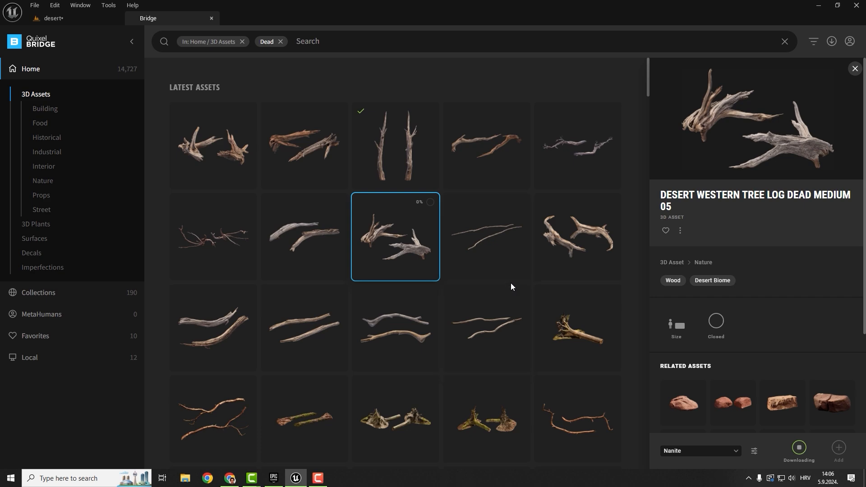
pyautogui.scroll(-5, 477, 279)
pyautogui.click(220, 301)
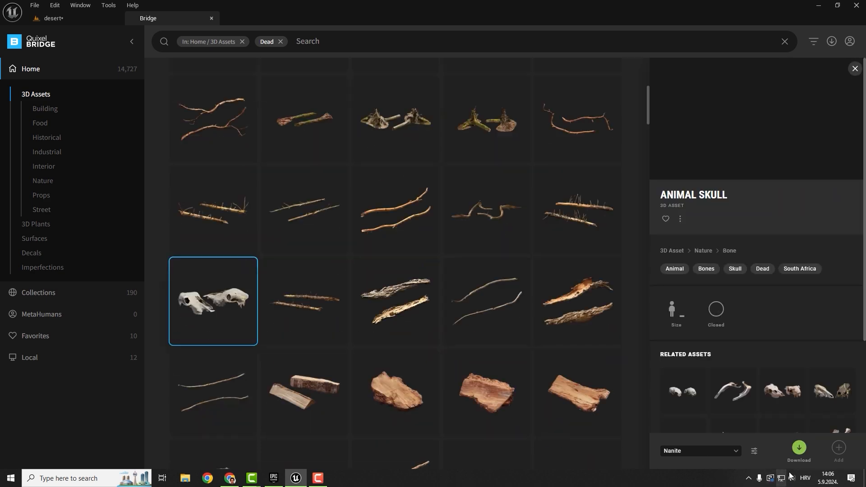
pyautogui.click(800, 449)
# Select the downloaded tree log and Animal Skull together, add both to the project, and return to the desert level.
pyautogui.scroll(6, 404, 231)
pyautogui.click(394, 231)
pyautogui.scroll(-4, 392, 228)
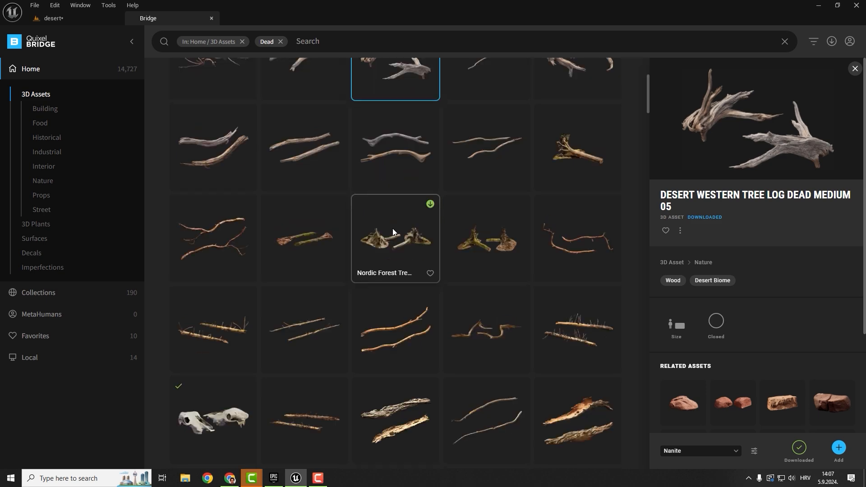
pyautogui.keyDown('ctrl'); pyautogui.click(201, 401); pyautogui.keyUp('ctrl')
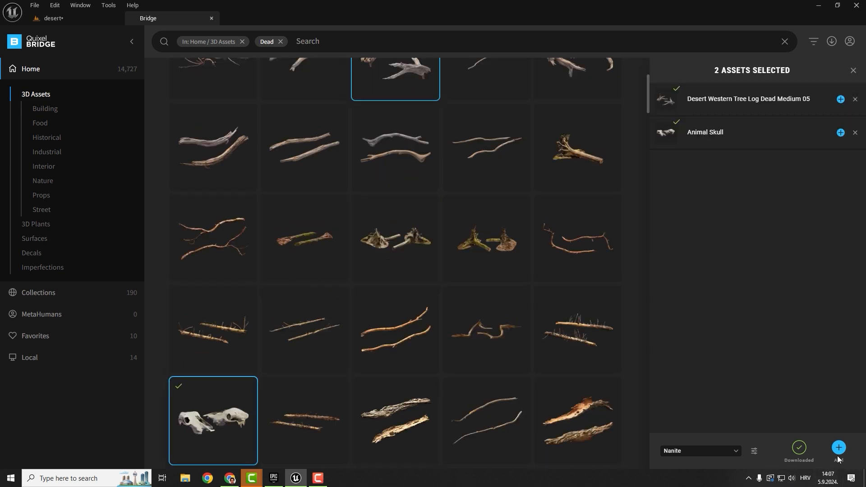
pyautogui.click(54, 18)
# Add the animal skull mesh as a foliage type in Foliage mode and select it as the only active type.
pyautogui.click(80, 33)
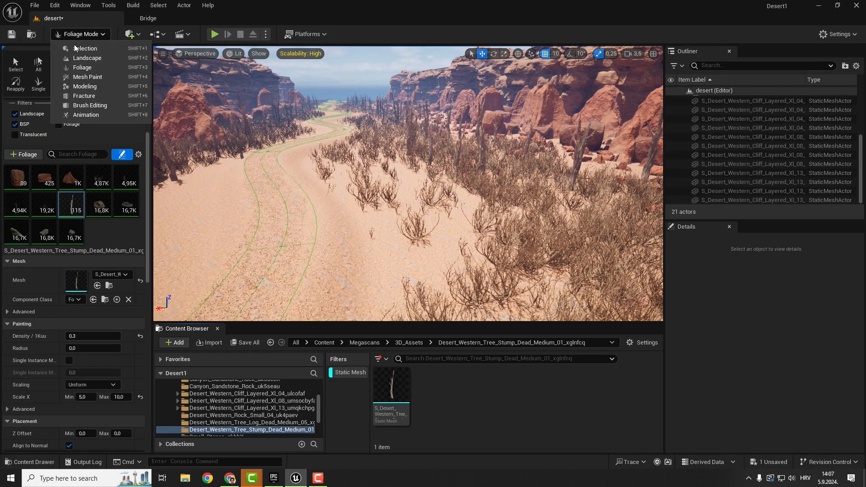
pyautogui.click(81, 49)
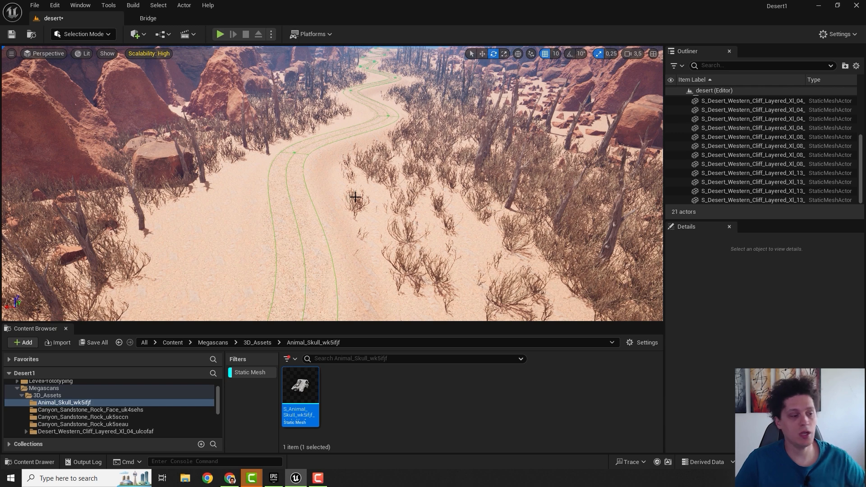
pyautogui.click(86, 35)
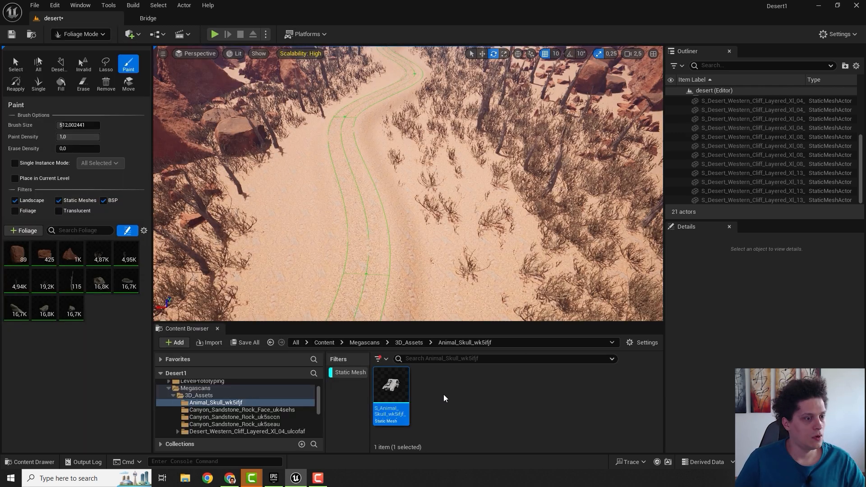
pyautogui.moveTo(383, 385); pyautogui.dragTo(78, 270)
pyautogui.click(21, 262)
pyautogui.scroll(-3, 22, 262)
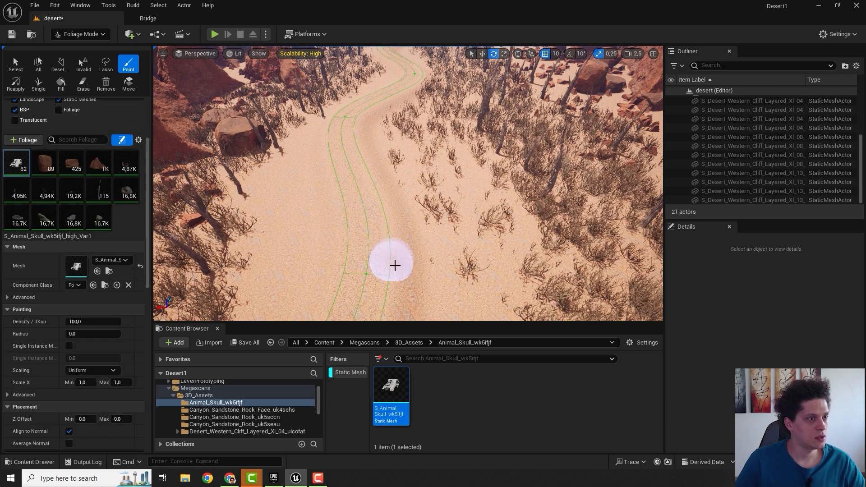
# Try painting the animal skulls on the path at default density and scale, and undo this test.
pyautogui.click(377, 243)
pyautogui.press('w')
pyautogui.moveTo(377, 242)
pyautogui.mouseDown(button='right')
pyautogui.moveTo(370, 235)
pyautogui.moveTo(375, 259)
pyautogui.mouseUp(button='right')
pyautogui.hotkey('ctrl', 'z')
# Set the skull foliage to scale 10 and density 1, try one skull on the path, and undo that skull.
pyautogui.click(85, 383)
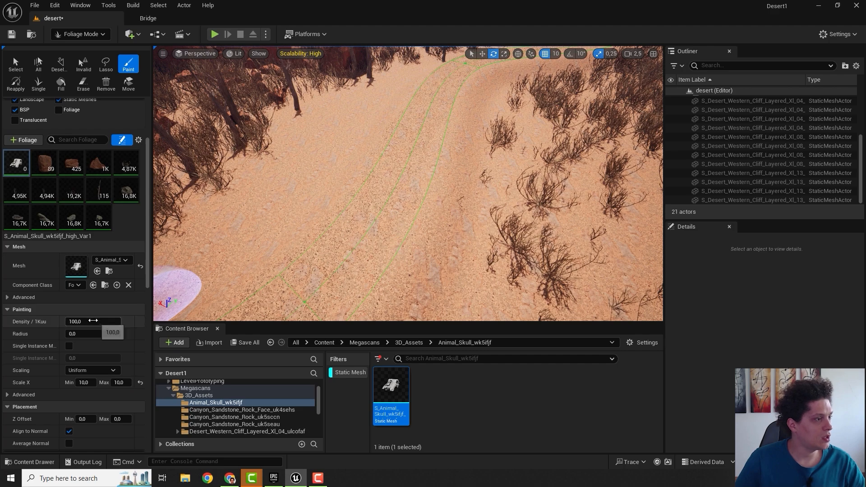
pyautogui.click(415, 176)
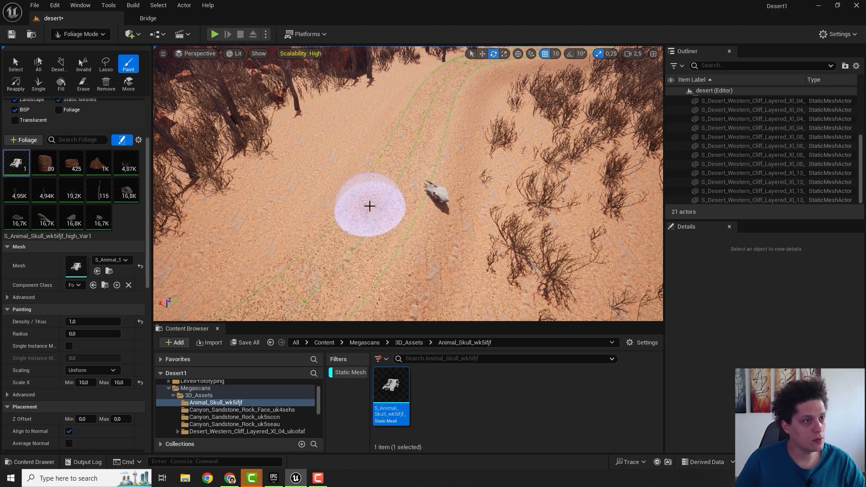
pyautogui.moveTo(362, 198)
pyautogui.mouseDown(button='right')
pyautogui.moveTo(383, 193)
pyautogui.moveTo(354, 213)
pyautogui.moveTo(362, 205)
pyautogui.mouseUp(button='right')
pyautogui.press('s')
pyautogui.hotkey('ctrl', 'z')
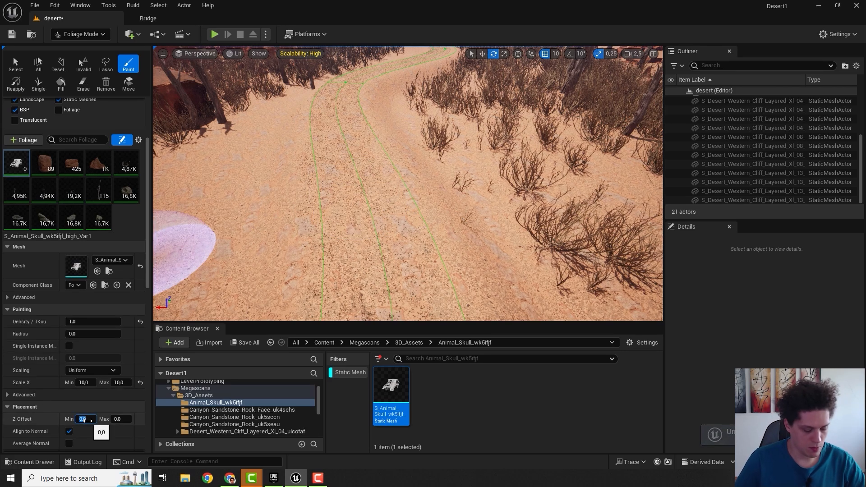
# Set the skull's minimum Z Offset to -5 and place one skull on the path.
pyautogui.press('Return')
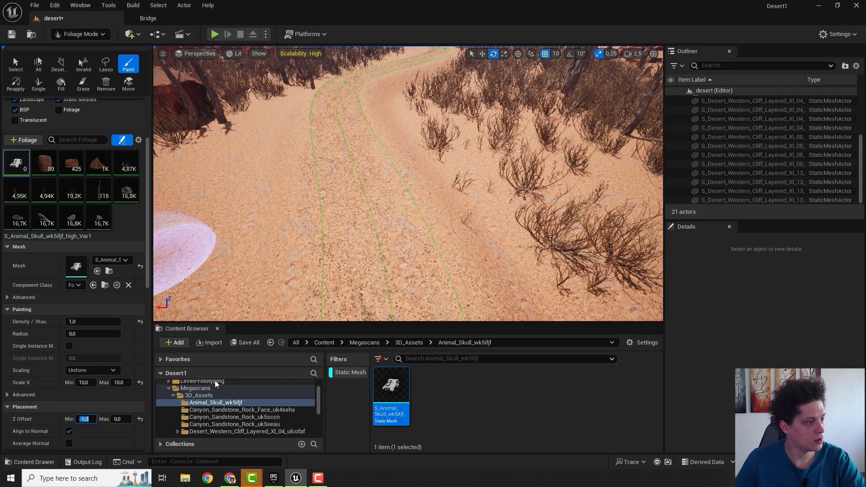
pyautogui.click(421, 192)
pyautogui.press('w')
pyautogui.moveTo(428, 233)
pyautogui.mouseDown(button='right')
pyautogui.moveTo(425, 187)
pyautogui.moveTo(413, 183)
pyautogui.moveTo(417, 217)
pyautogui.mouseUp(button='right')
pyautogui.press('s')
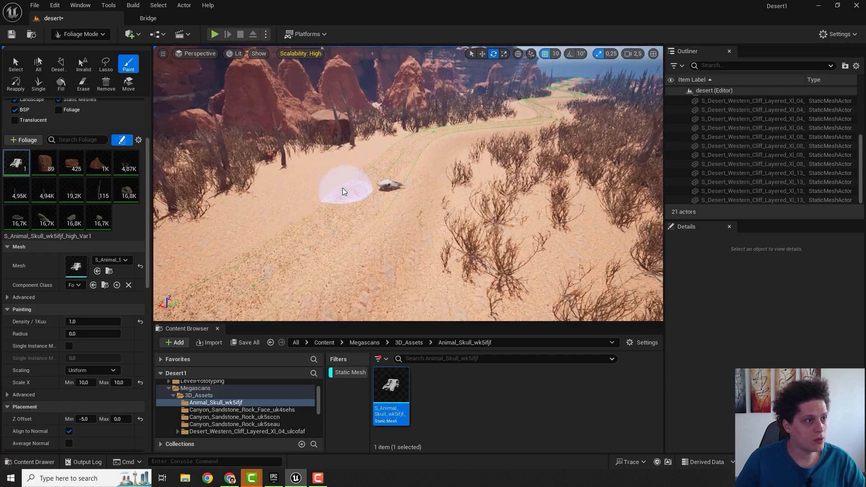
# Place more animal skulls on the sand beside the path and erase the one nearest the first path bend.
pyautogui.click(291, 167)
pyautogui.click(255, 223)
pyautogui.moveTo(255, 222); pyautogui.dragTo(211, 229, button='right')
pyautogui.press('s')
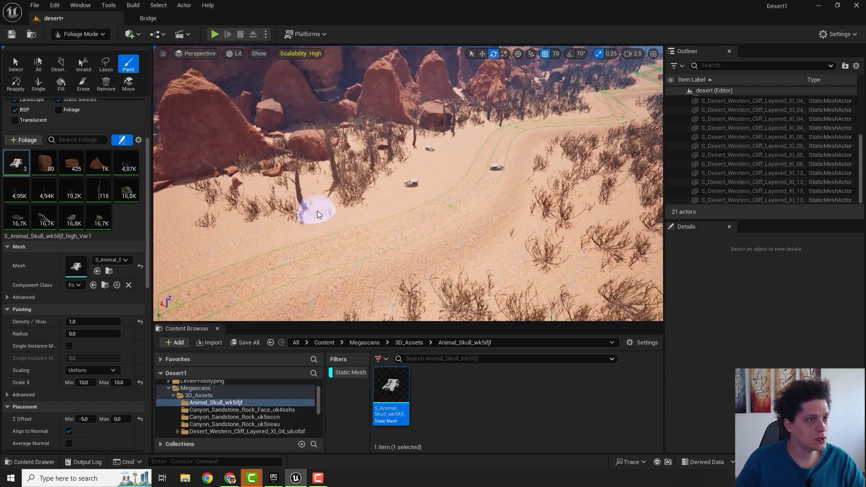
pyautogui.keyDown('shift'); pyautogui.click(414, 184); pyautogui.keyUp('shift')
pyautogui.click(207, 252)
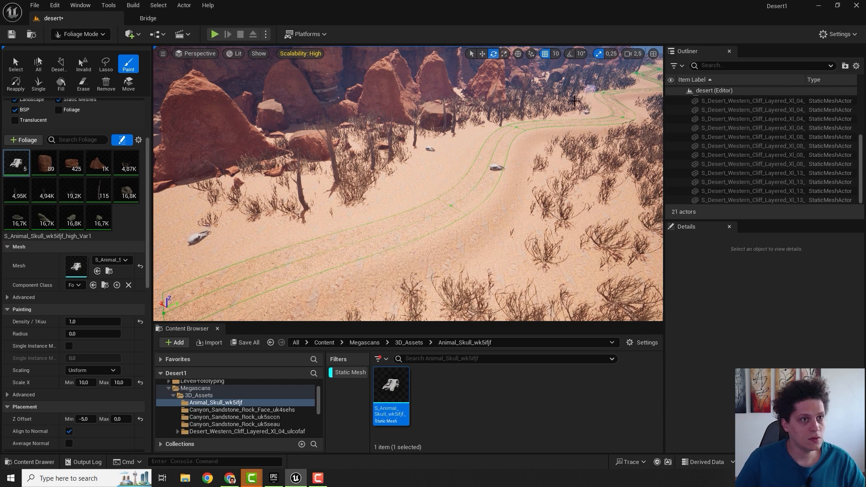
# Scatter further animal skulls along the rest of the canyon path up to the edge of the landscape.
pyautogui.moveTo(574, 101); pyautogui.dragTo(518, 86, button='right')
pyautogui.press('w')
pyautogui.moveTo(430, 104); pyautogui.dragTo(428, 140, button='right')
pyautogui.click(400, 114)
pyautogui.moveTo(400, 113); pyautogui.dragTo(349, 151, button='right')
pyautogui.click(195, 253)
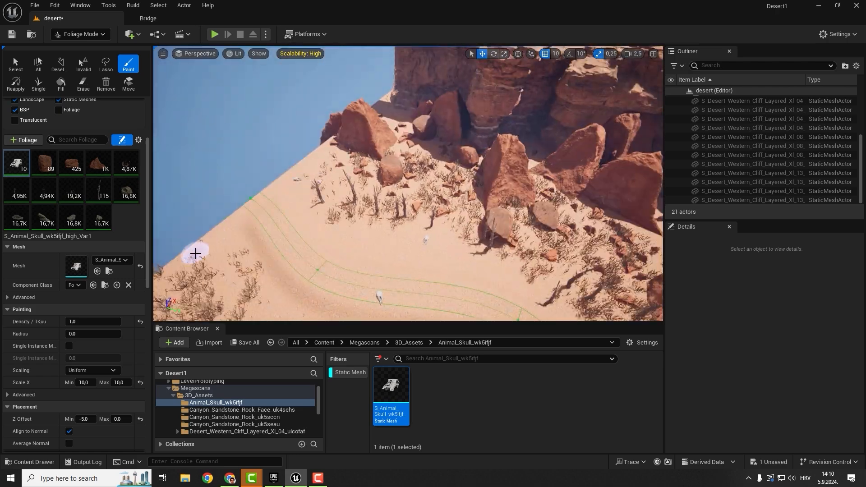
# Erase the two skulls lying beside the path near the skull on the track.
pyautogui.moveTo(195, 253)
pyautogui.mouseDown(button='right')
pyautogui.moveTo(226, 271)
pyautogui.moveTo(221, 248)
pyautogui.moveTo(203, 255)
pyautogui.mouseUp(button='right')
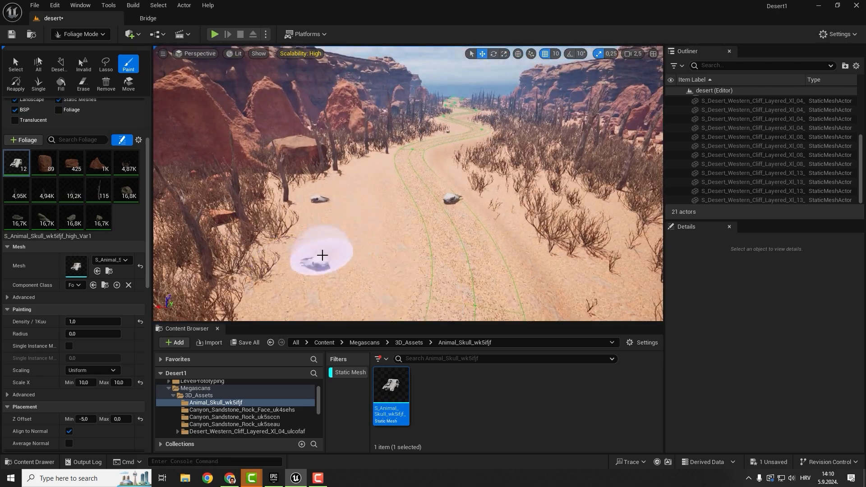
pyautogui.keyDown('shift'); pyautogui.click(319, 197); pyautogui.keyUp('shift')
pyautogui.press('w')
pyautogui.moveTo(319, 197); pyautogui.dragTo(357, 197, button='right')
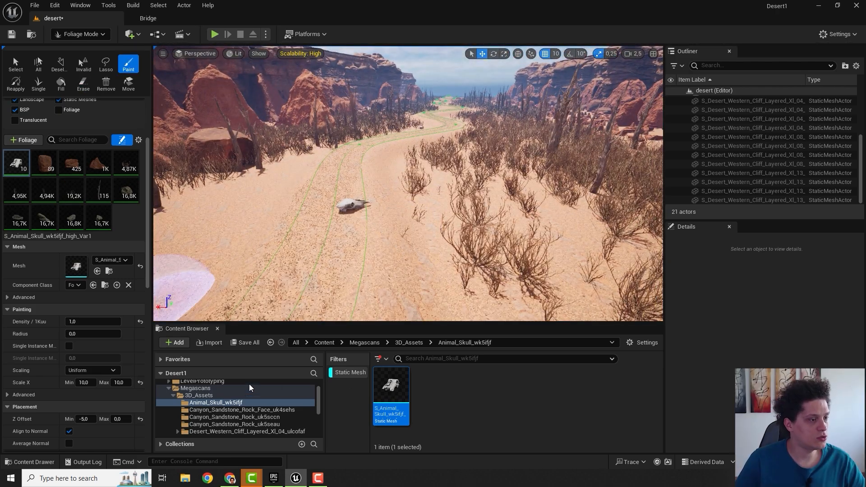
# Add the Desert Western Tree Log Dead Medium 05 mesh as a foliage type and deactivate all foliage types in the palette.
pyautogui.scroll(-5, 314, 402)
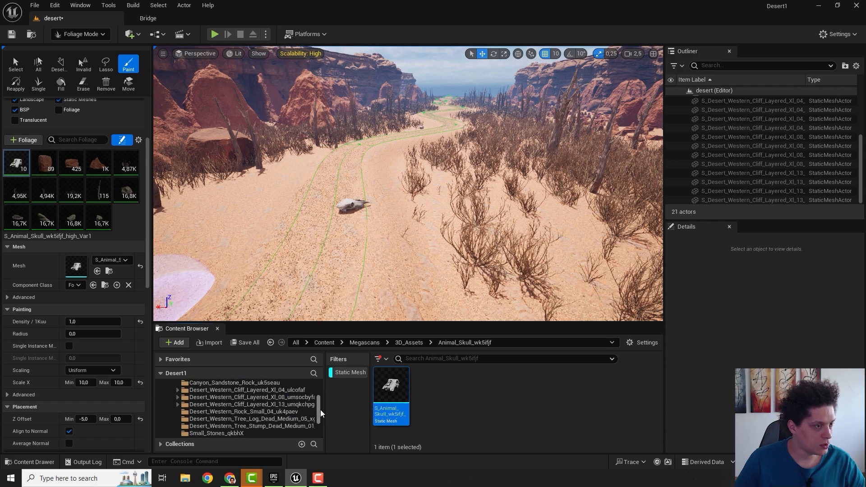
pyautogui.click(281, 418)
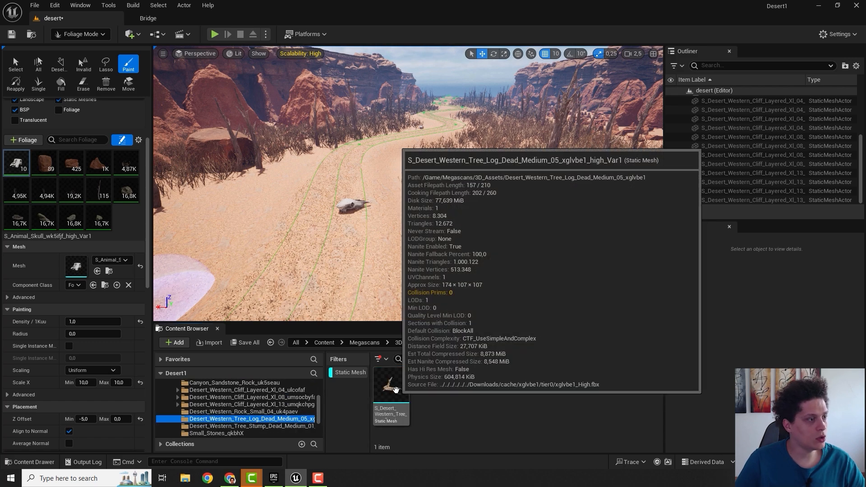
pyautogui.moveTo(394, 391); pyautogui.dragTo(81, 178)
pyautogui.hotkey('ctrl', 'a')
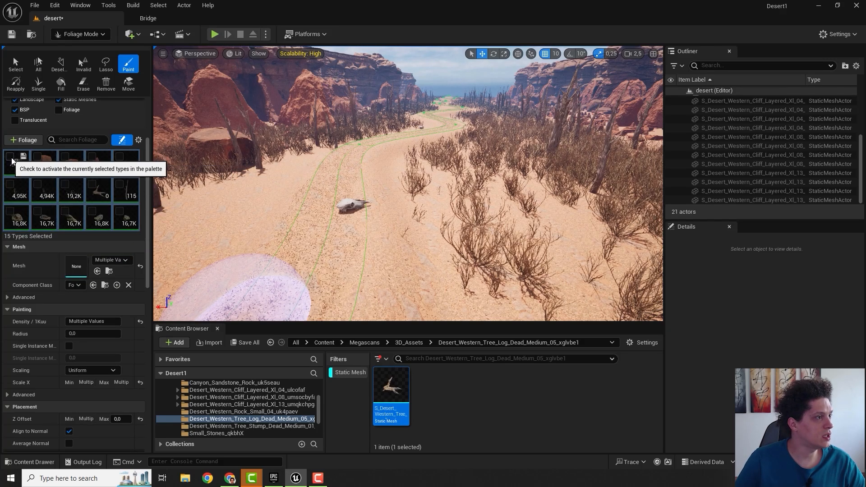
# Set the dead tree log foliage type's density to 1 and its X scale minimum and maximum to 5.
pyautogui.click(98, 190)
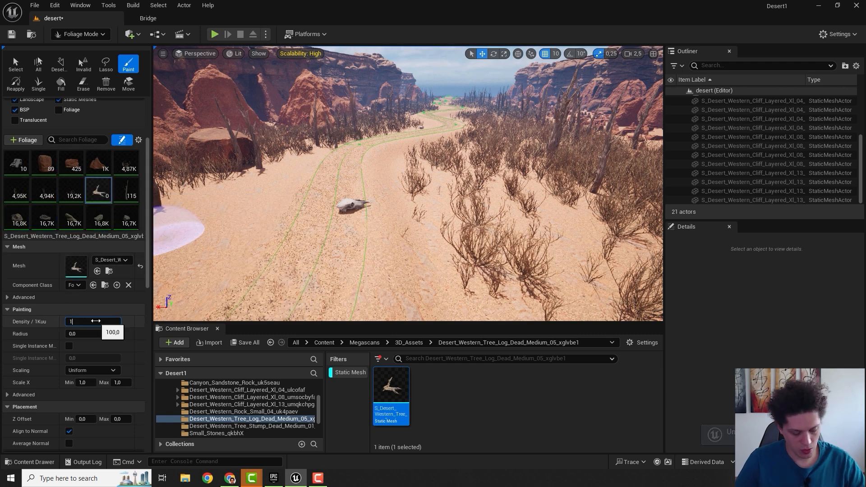
pyautogui.click(95, 320)
pyautogui.write('1')
pyautogui.press('Return')
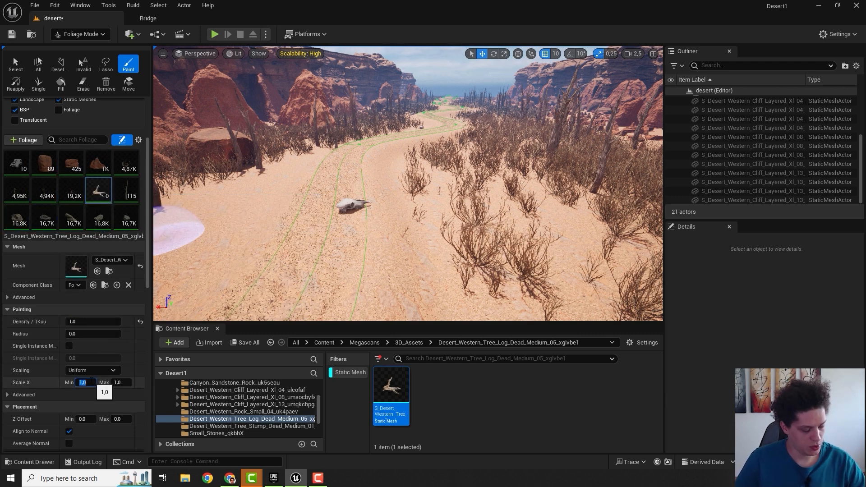
pyautogui.press('Return')
# Paint dead tree logs on both sides of the path around the nearest skull and among the shrubs.
pyautogui.moveTo(450, 245); pyautogui.dragTo(576, 269)
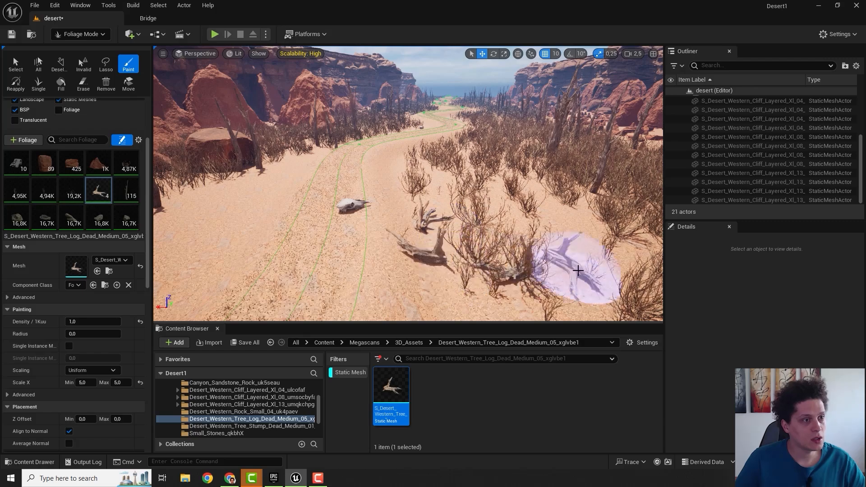
pyautogui.moveTo(522, 186); pyautogui.dragTo(459, 131)
pyautogui.moveTo(266, 170); pyautogui.dragTo(212, 204)
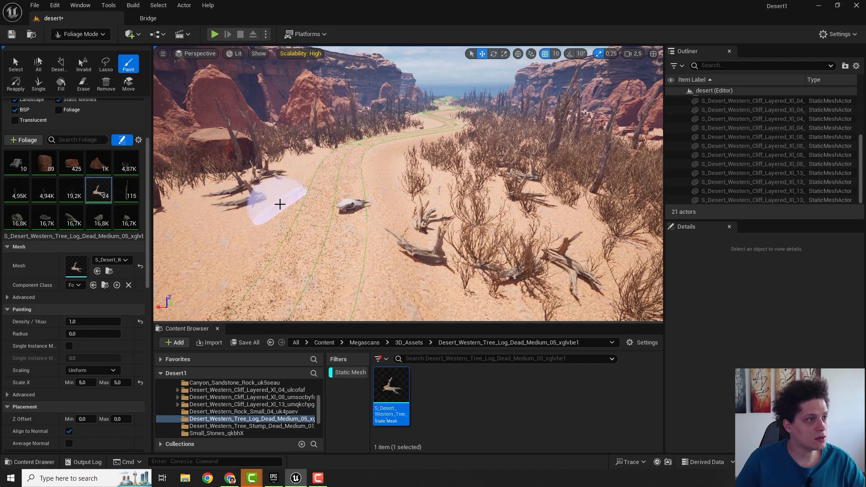
pyautogui.moveTo(280, 201); pyautogui.dragTo(228, 212, button='right')
pyautogui.click(194, 233)
pyautogui.moveTo(449, 248); pyautogui.dragTo(544, 202)
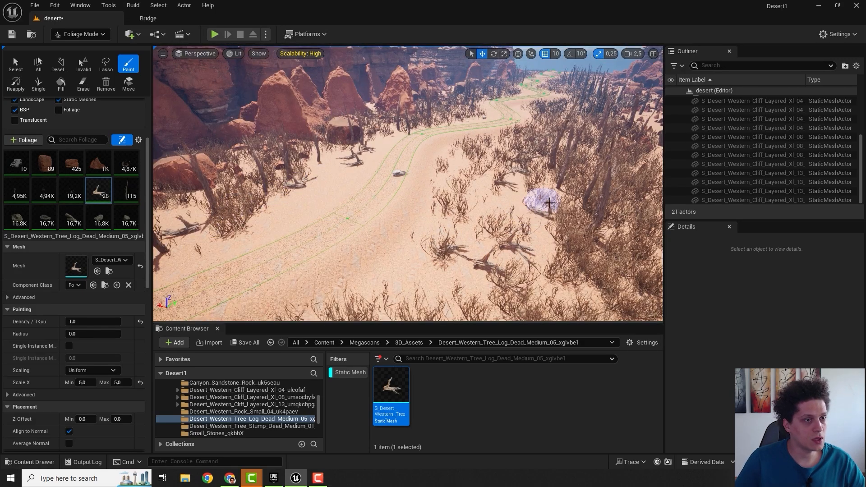
# Paint more dead tree logs along the rest of the canyon path up to the edge of the landscape.
pyautogui.moveTo(450, 238)
pyautogui.mouseDown(button='right')
pyautogui.moveTo(510, 198)
pyautogui.moveTo(457, 153)
pyautogui.mouseUp(button='right')
pyautogui.moveTo(457, 152); pyautogui.dragTo(312, 103)
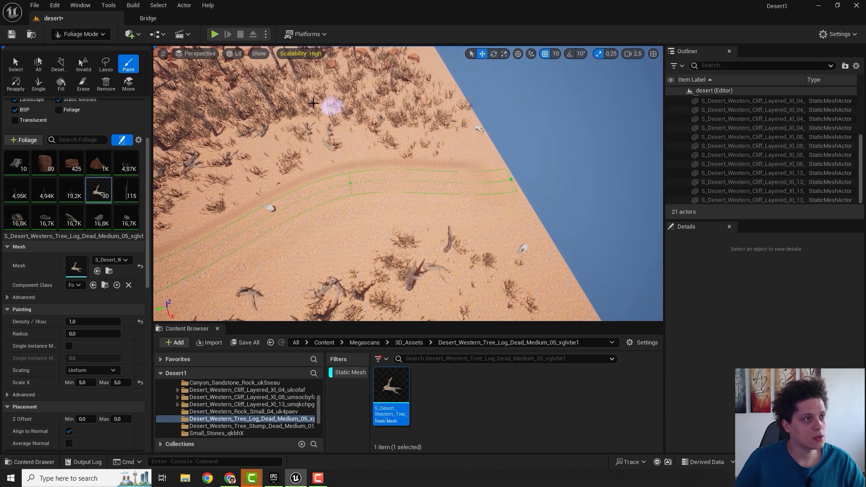
pyautogui.moveTo(505, 228); pyautogui.dragTo(483, 261)
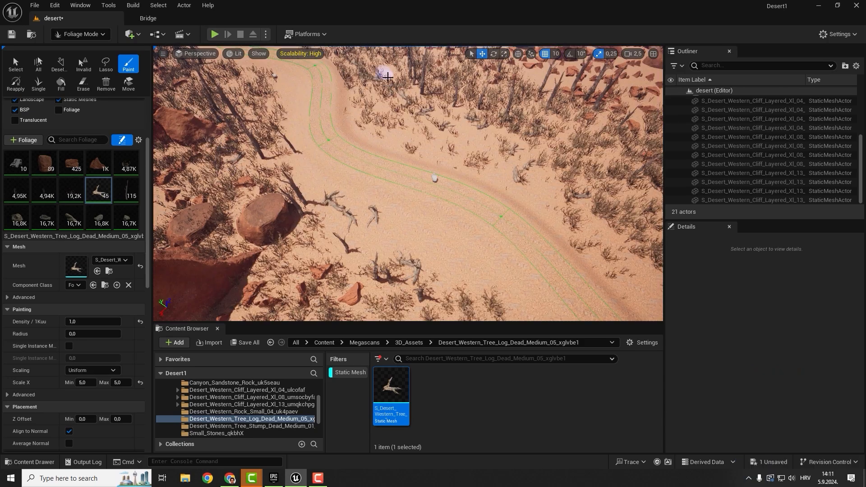
pyautogui.moveTo(435, 178)
pyautogui.mouseDown(button='right')
pyautogui.moveTo(450, 149)
pyautogui.moveTo(387, 222)
pyautogui.moveTo(397, 203)
pyautogui.mouseUp(button='right')
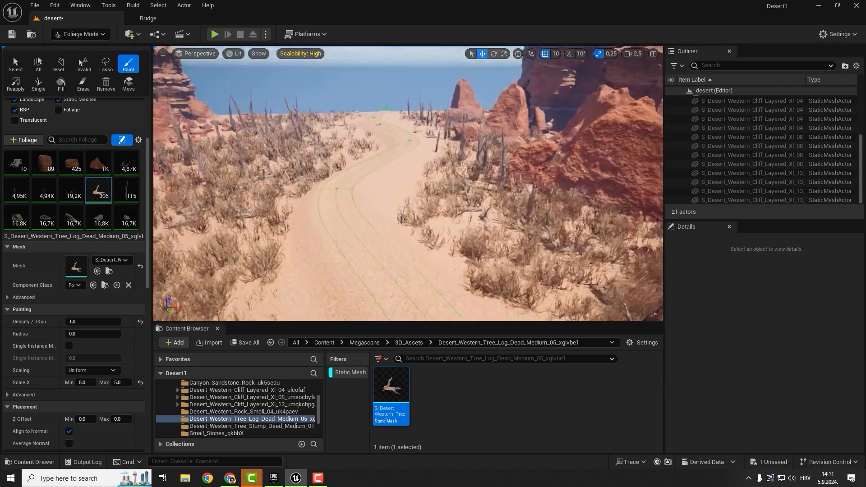
pyautogui.moveTo(419, 215); pyautogui.dragTo(419, 215, button='right')
pyautogui.moveTo(475, 180); pyautogui.dragTo(505, 176, button='right')
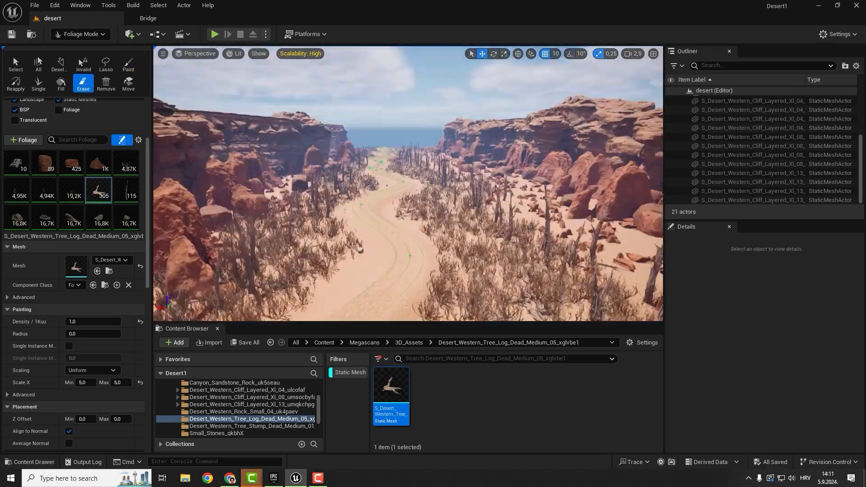
pyautogui.moveTo(402, 194)
pyautogui.mouseDown(button='right')
pyautogui.moveTo(392, 181)
pyautogui.moveTo(403, 194)
pyautogui.mouseUp(button='right')
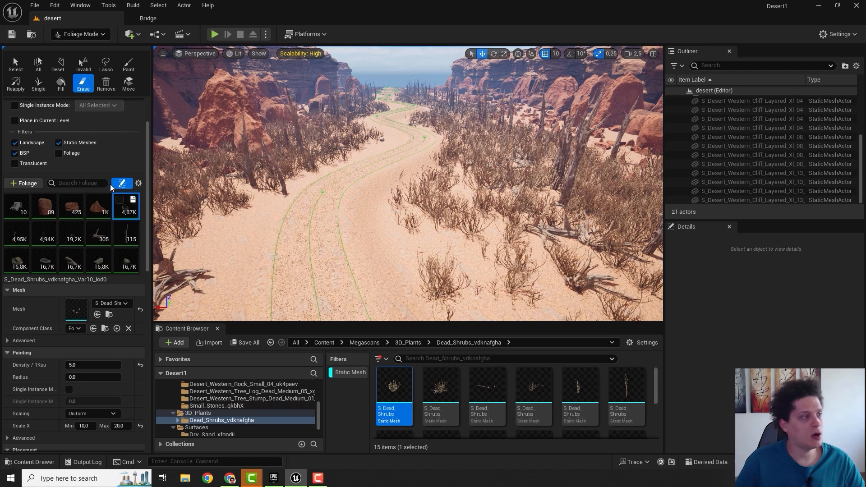
# Set the Dead Shrubs Var10 foliage type's X scale minimum and maximum to 5 and paint small shrubs near the log beside the path.
pyautogui.click(120, 201)
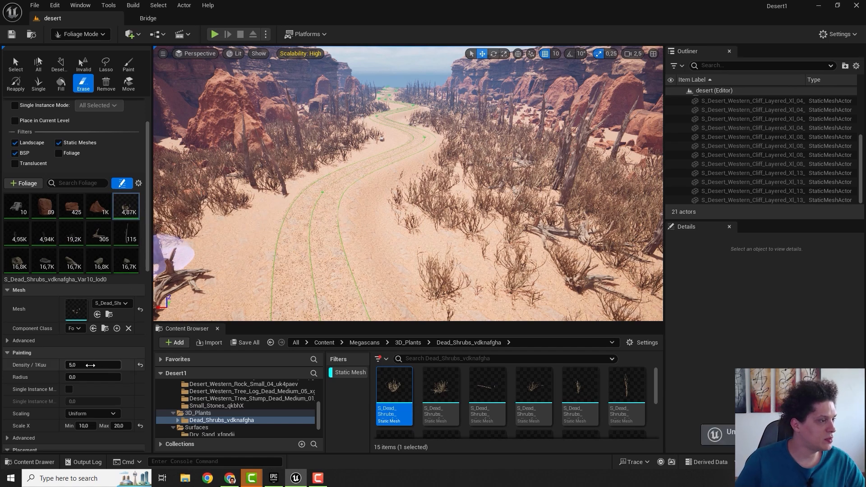
pyautogui.write('5')
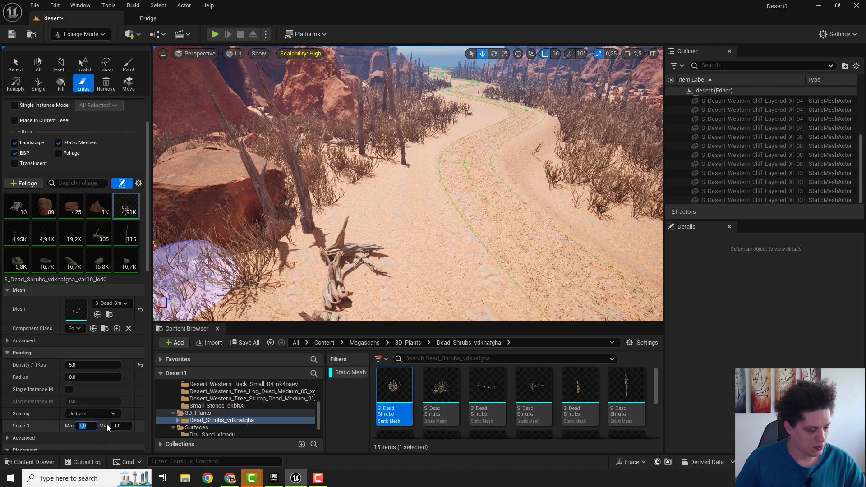
pyautogui.press('Return')
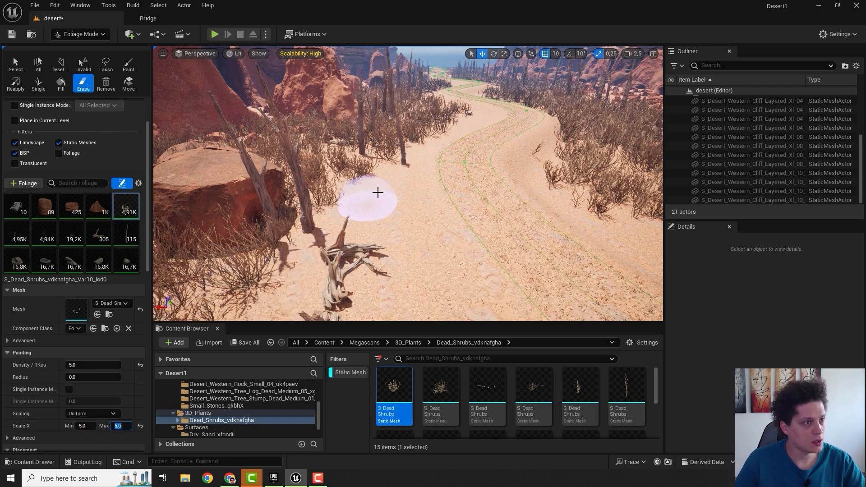
pyautogui.click(377, 194)
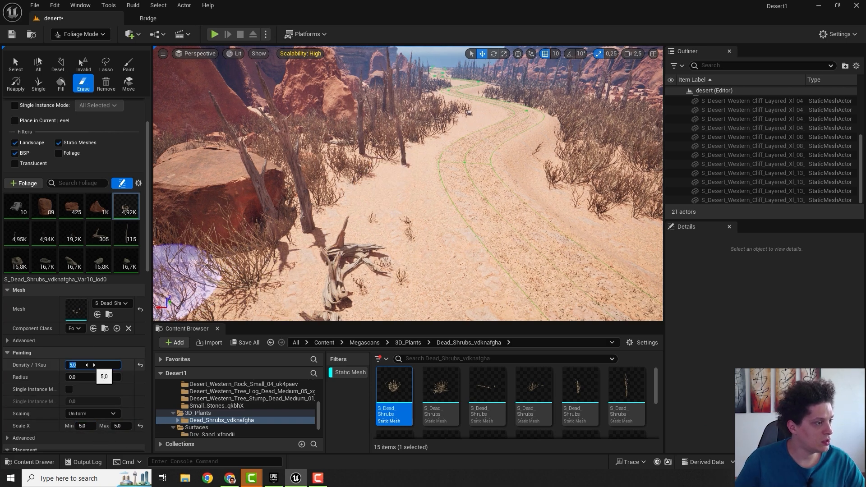
# Set the Var10 shrub density to 10 and paint more small shrubs on the bare sand beside the path.
pyautogui.write('10')
pyautogui.press('Return')
pyautogui.click(344, 216)
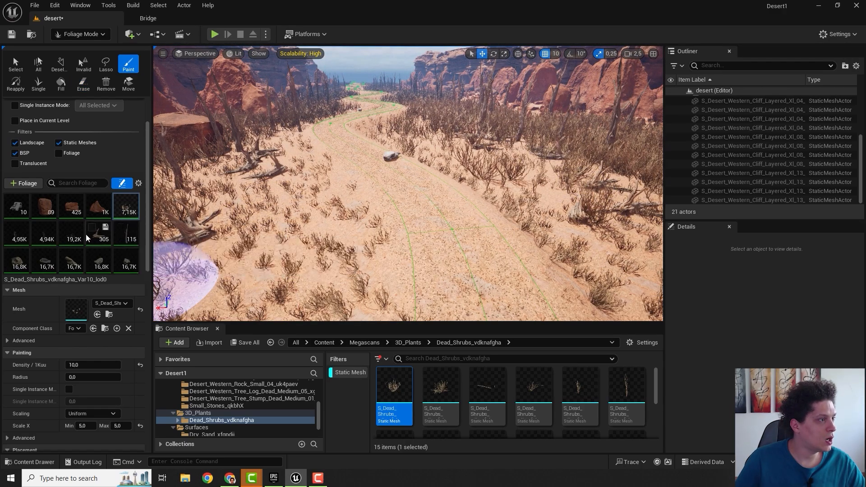
# Paint Dead Shrubs Var2 foliage on the sand on both sides of the path.
pyautogui.scroll(-1, 87, 237)
pyautogui.click(43, 220)
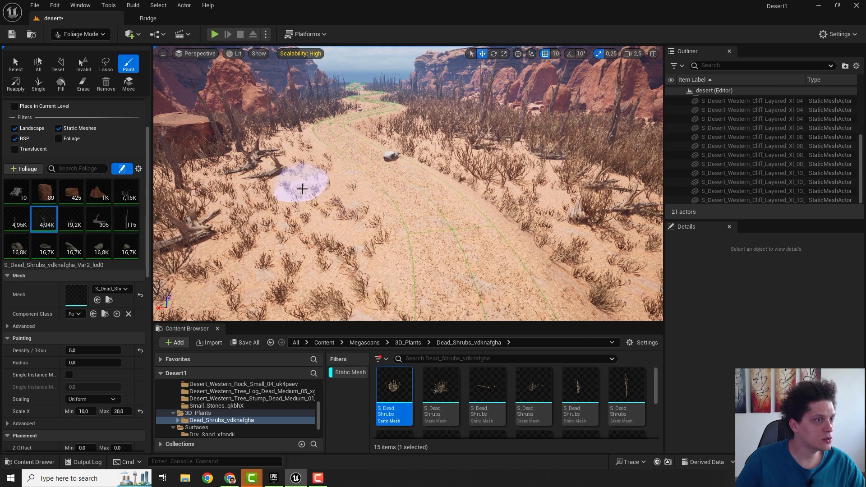
pyautogui.moveTo(299, 188)
pyautogui.mouseDown()
pyautogui.moveTo(287, 206)
pyautogui.moveTo(304, 242)
pyautogui.moveTo(269, 121)
pyautogui.moveTo(299, 170)
pyautogui.moveTo(435, 126)
pyautogui.moveTo(580, 221)
pyautogui.moveTo(546, 164)
pyautogui.mouseUp()
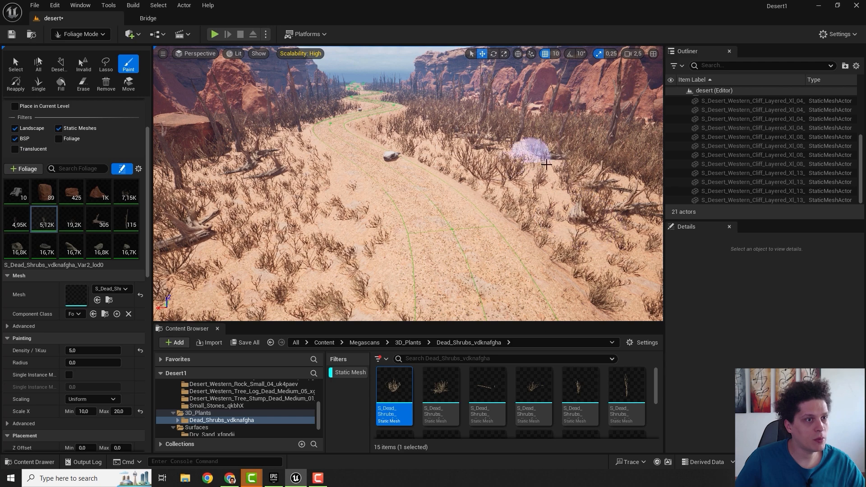
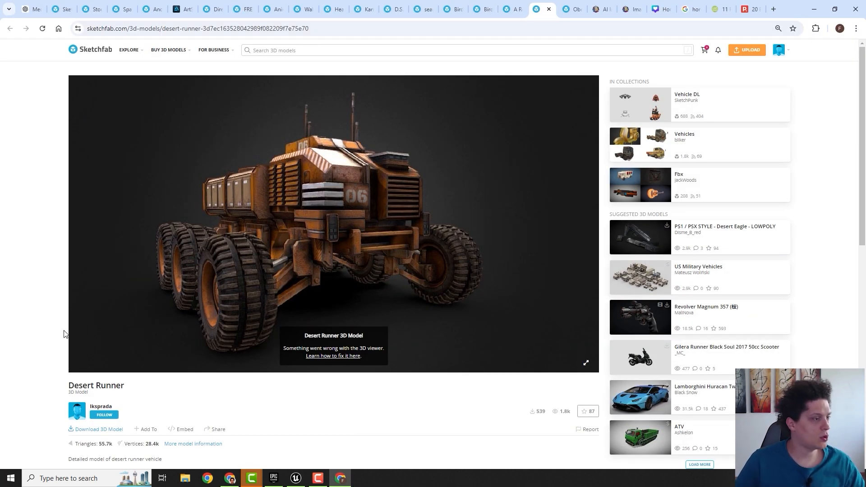
# Download the Desert Runner model from Sketchfab in glTF format and check the contents of the extracted desert_runner folder.
pyautogui.scroll(-5, 138, 248)
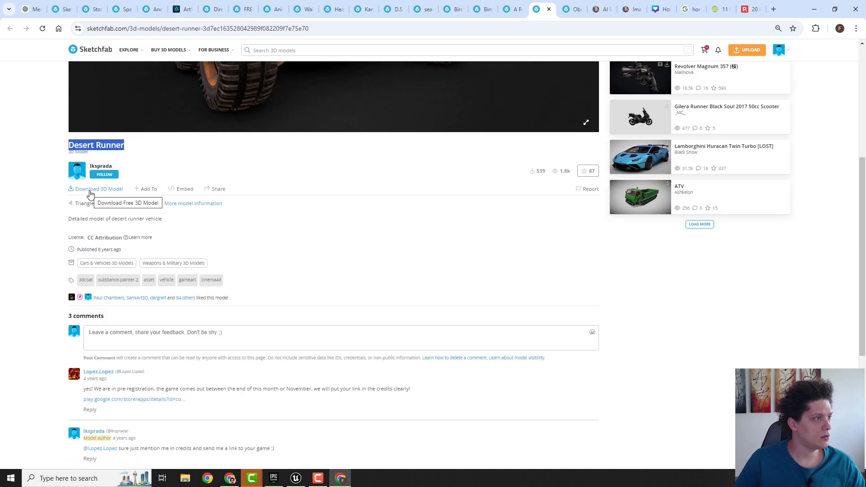
pyautogui.click(90, 193)
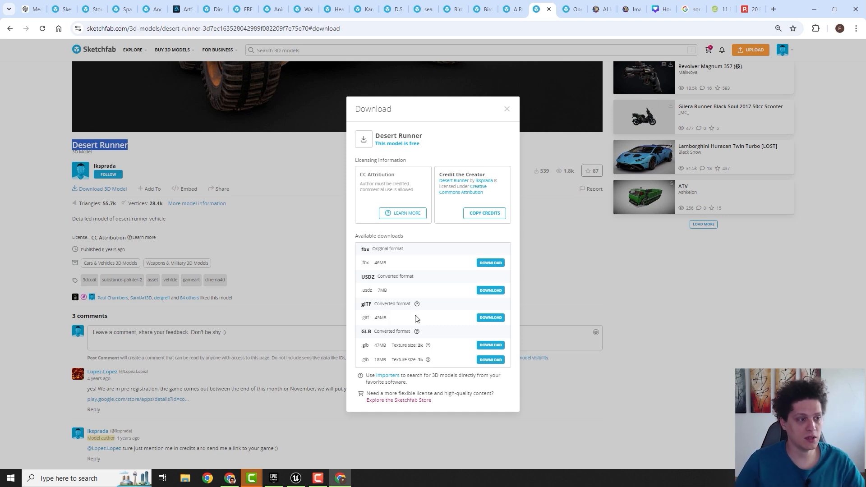
pyautogui.click(486, 321)
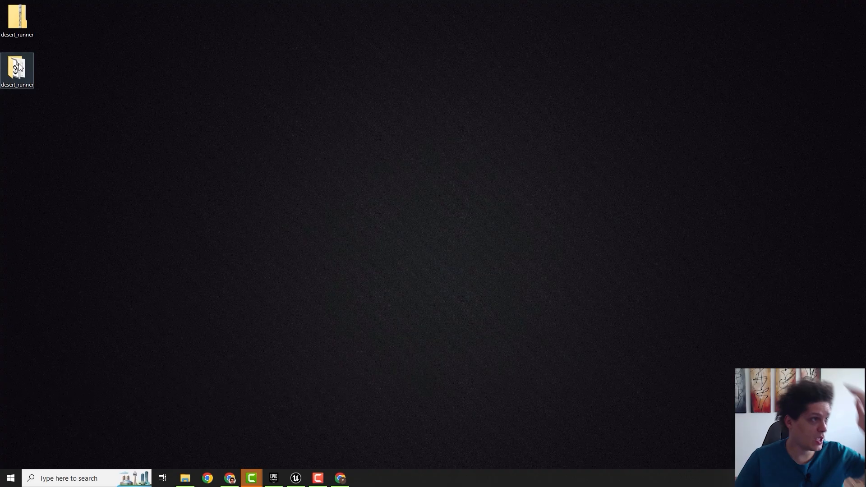
pyautogui.doubleClick(18, 67)
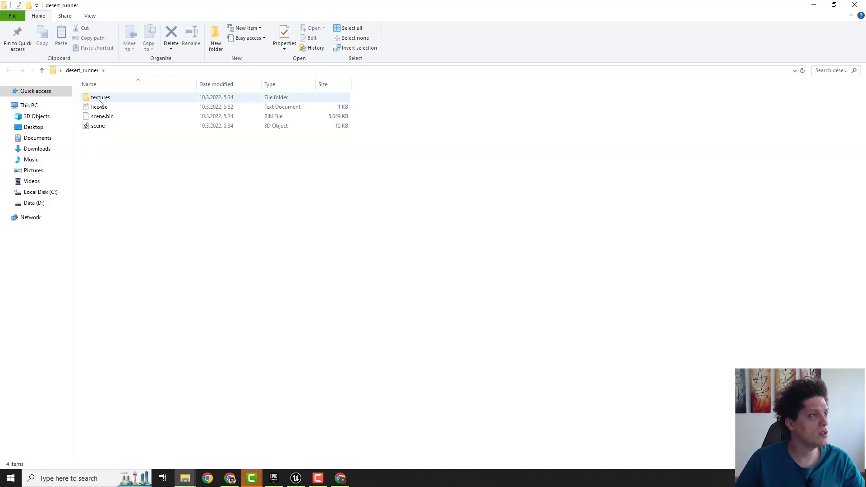
pyautogui.click(854, 5)
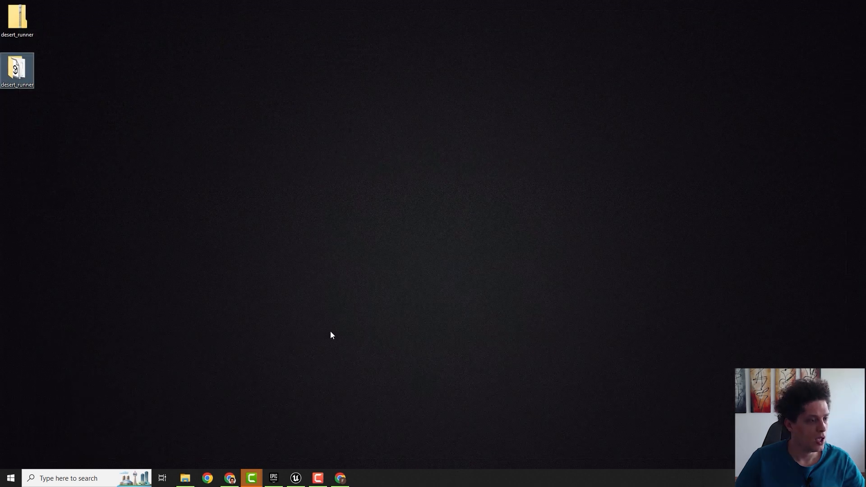
# Switch back to Unreal Engine and change the editor from Foliage to Selection mode.
pyautogui.click(296, 479)
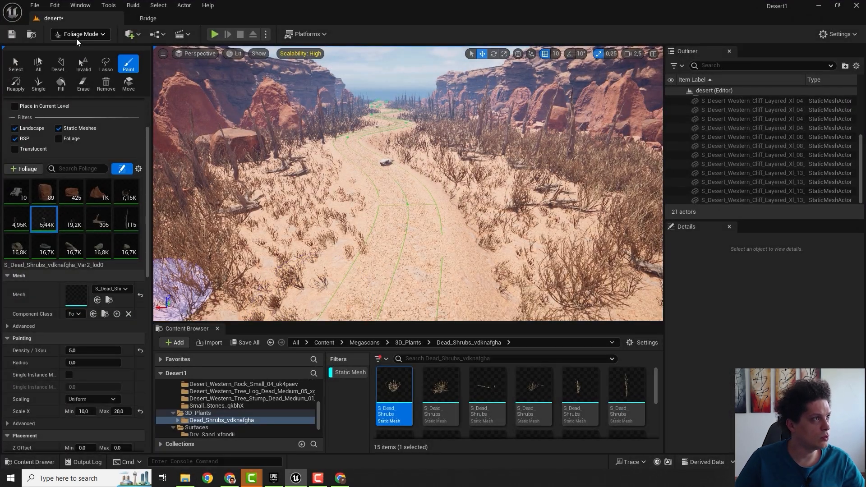
pyautogui.click(76, 42)
pyautogui.click(80, 47)
# Show the project's Content folder without the Static Mesh filter and narrow the folder tree to enlarge the asset view.
pyautogui.scroll(6, 111, 397)
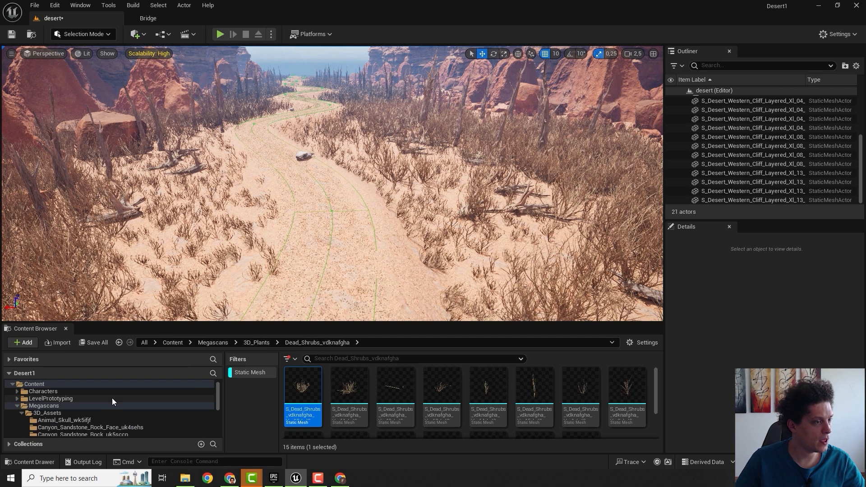
pyautogui.click(50, 386)
pyautogui.click(50, 391)
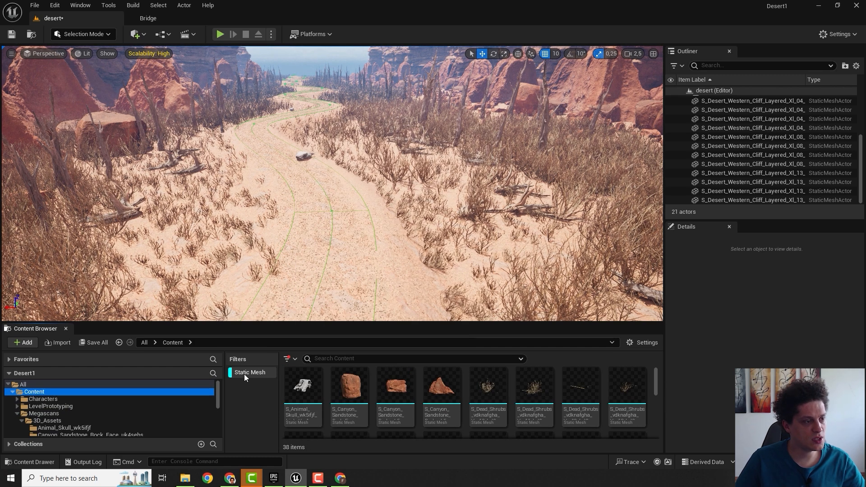
pyautogui.click(244, 374)
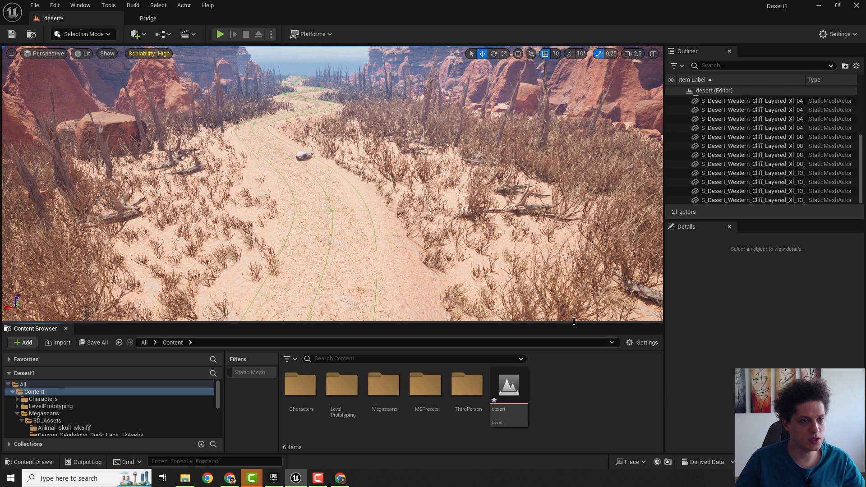
pyautogui.moveTo(222, 415); pyautogui.dragTo(123, 410)
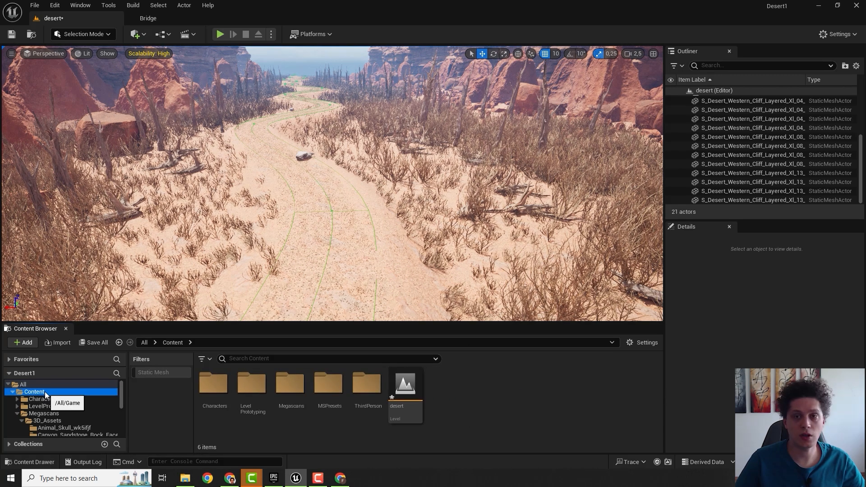
# Import the desert_runner folder from the desktop into the Content folder with the default glTF pipeline settings.
pyautogui.press('super+d')
pyautogui.moveTo(9, 65); pyautogui.dragTo(320, 351)
pyautogui.hotkey('alt', 'Tab')
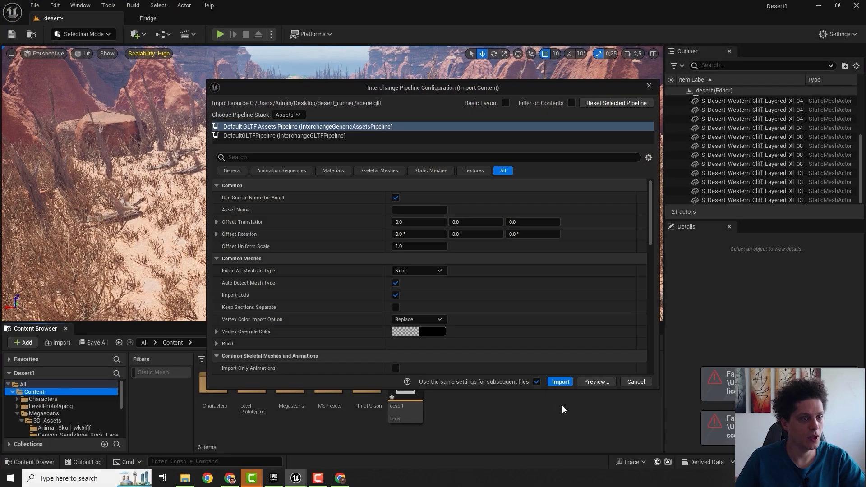
pyautogui.click(560, 381)
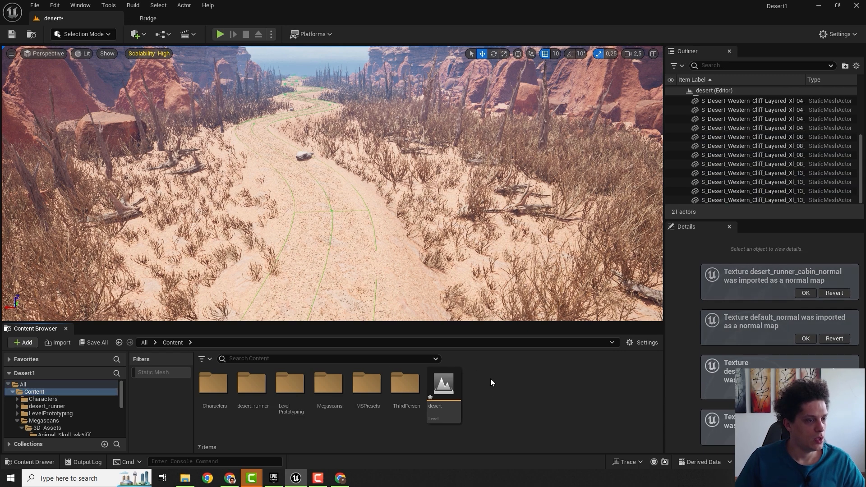
# Place the desert_runner cabin, tank, wheels and wheel suspension static meshes together in the level above the canyon path.
pyautogui.doubleClick(252, 385)
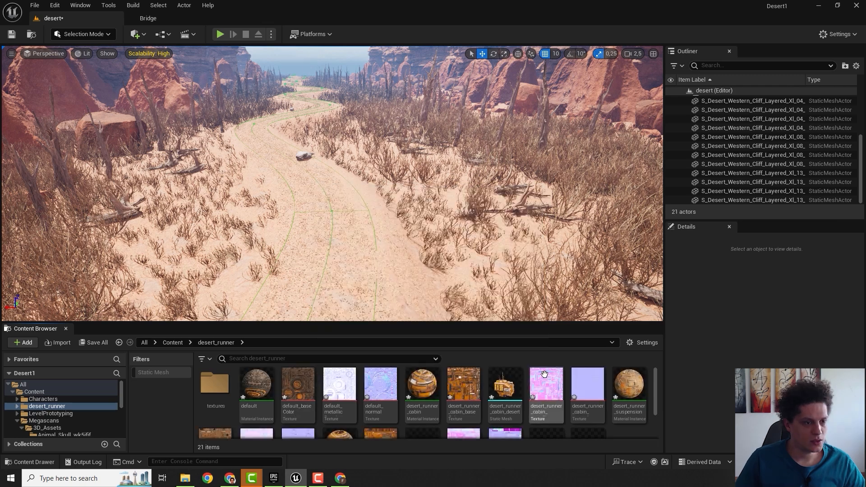
pyautogui.scroll(-1, 505, 378)
pyautogui.click(504, 377)
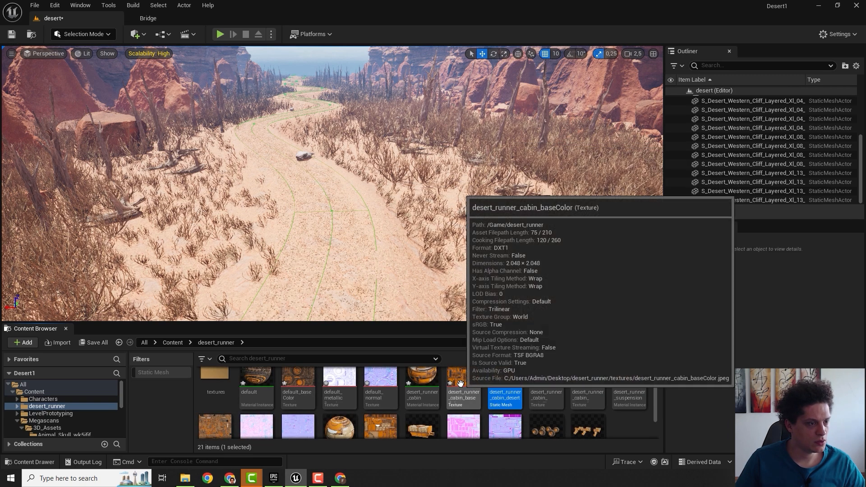
pyautogui.scroll(1, 504, 381)
pyautogui.scroll(-3, 519, 397)
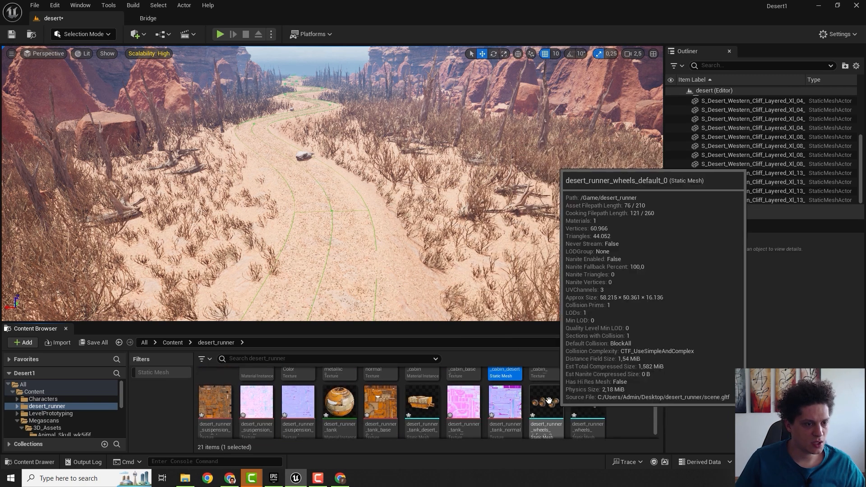
pyautogui.keyDown('ctrl'); pyautogui.click(545, 401); pyautogui.keyUp('ctrl')
pyautogui.keyDown('ctrl'); pyautogui.click(588, 404); pyautogui.keyUp('ctrl')
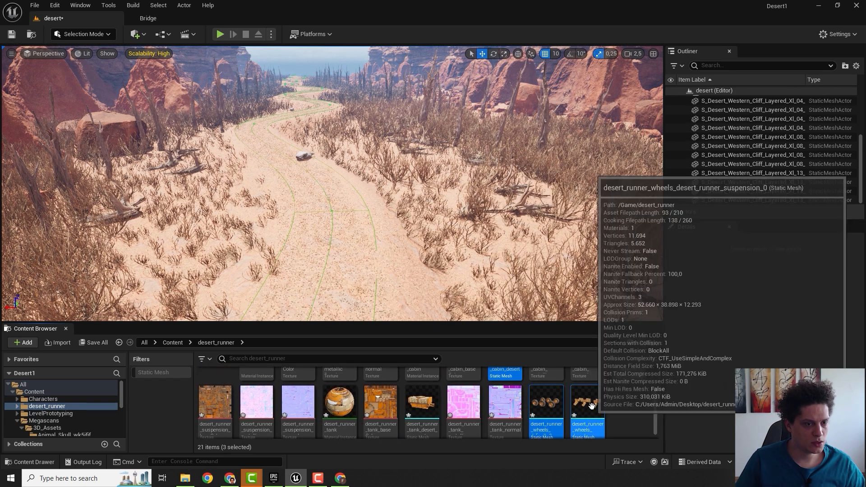
pyautogui.keyDown('ctrl'); pyautogui.click(422, 401); pyautogui.keyUp('ctrl')
pyautogui.scroll(-1, 448, 405)
pyautogui.moveTo(428, 399); pyautogui.dragTo(342, 157)
# Scale the four selected desert_runner parts down together to 0.25.
pyautogui.press('s')
pyautogui.moveTo(342, 157); pyautogui.dragTo(438, 167, button='right')
pyautogui.press('s')
pyautogui.scroll(5, 341, 133)
pyautogui.press('a')
pyautogui.press('r')
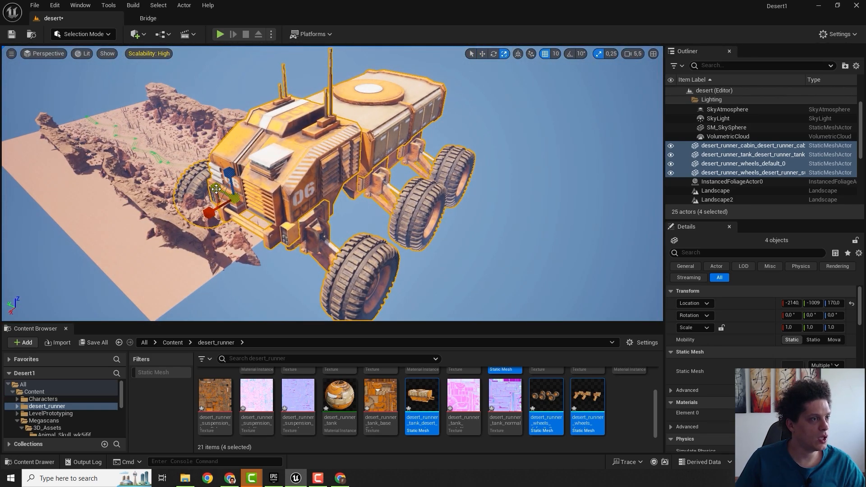
pyautogui.moveTo(216, 189); pyautogui.dragTo(223, 206)
pyautogui.hotkey('ctrl', 'z')
pyautogui.press('w')
pyautogui.moveTo(223, 205); pyautogui.dragTo(201, 202, button='right')
pyautogui.moveTo(518, 78); pyautogui.dragTo(543, 82, button='right')
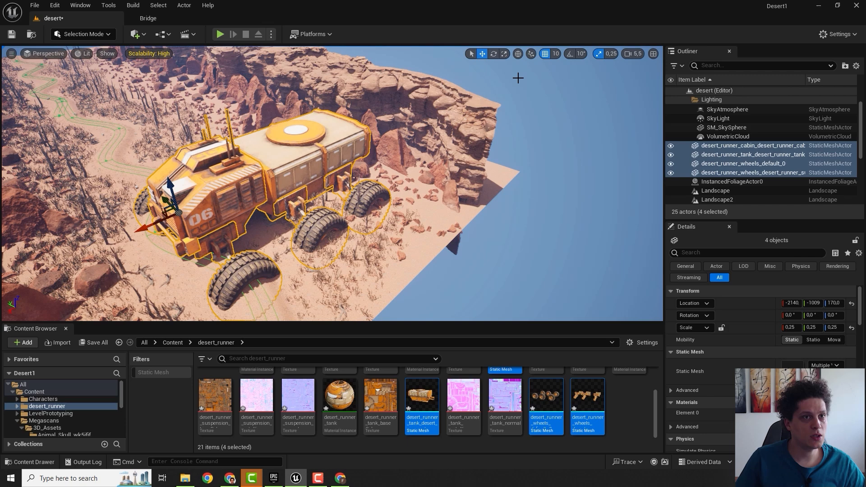
# Turn off position grid and scale snapping, and shrink the four vehicle parts together to a scale of about 0.04.
pyautogui.click(545, 54)
pyautogui.click(599, 54)
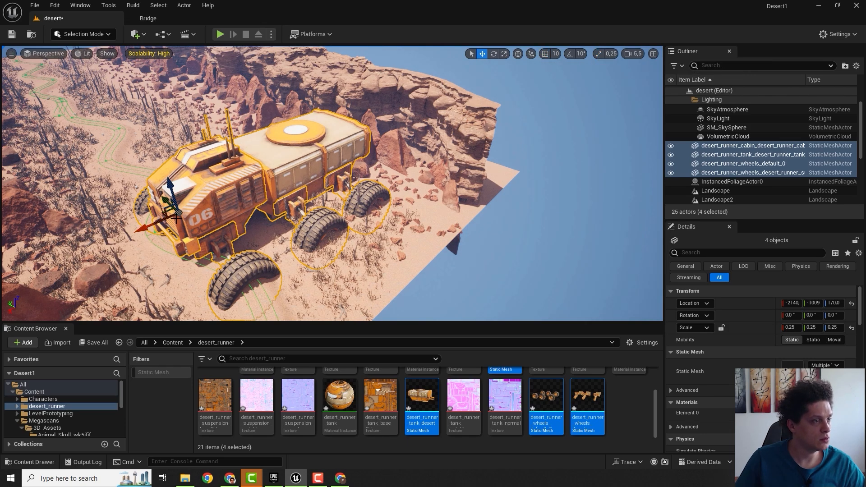
pyautogui.press('r')
pyautogui.moveTo(174, 212)
pyautogui.mouseDown()
pyautogui.moveTo(186, 210)
pyautogui.moveTo(162, 215)
pyautogui.mouseUp()
# Move the four vehicle parts onto the winding path and rotate them together to about 120° around the vertical axis.
pyautogui.press('w')
pyautogui.moveTo(180, 214); pyautogui.dragTo(156, 223, button='right')
pyautogui.moveTo(234, 212); pyautogui.dragTo(365, 5)
pyautogui.press('e')
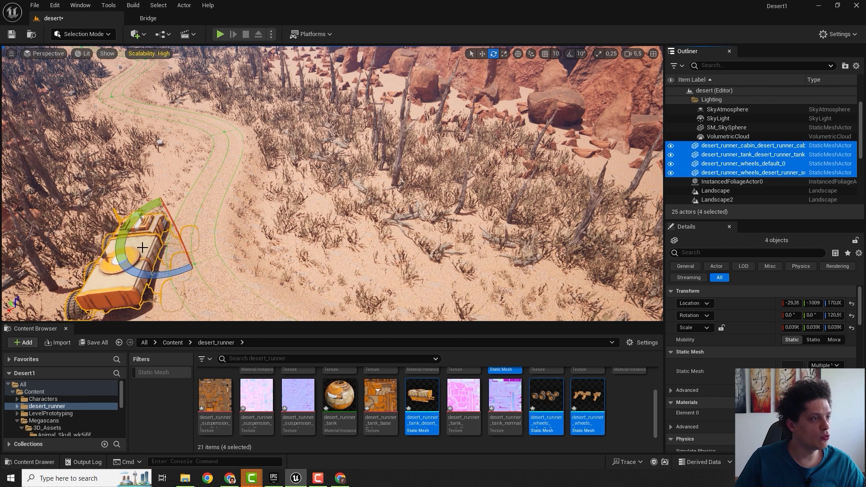
# Merge the four selected vehicle parts into a single static mesh saved in the Content folder as SM_desertrunner.
pyautogui.click(184, 5)
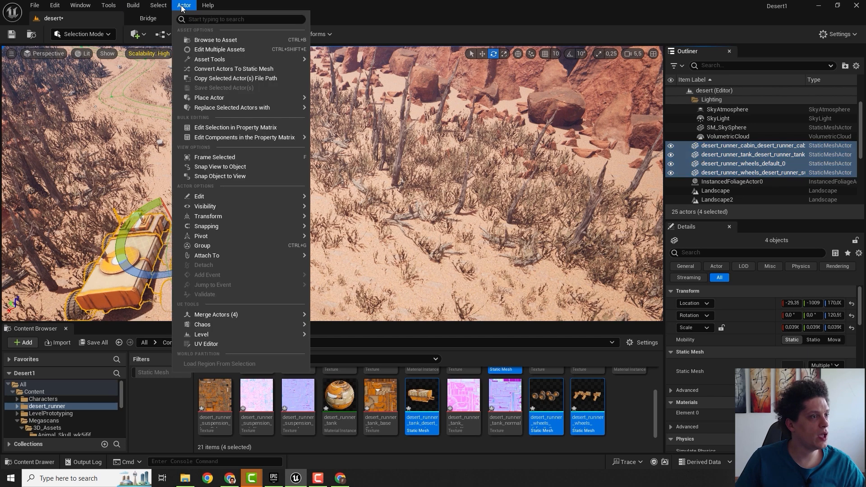
pyautogui.moveTo(210, 315)
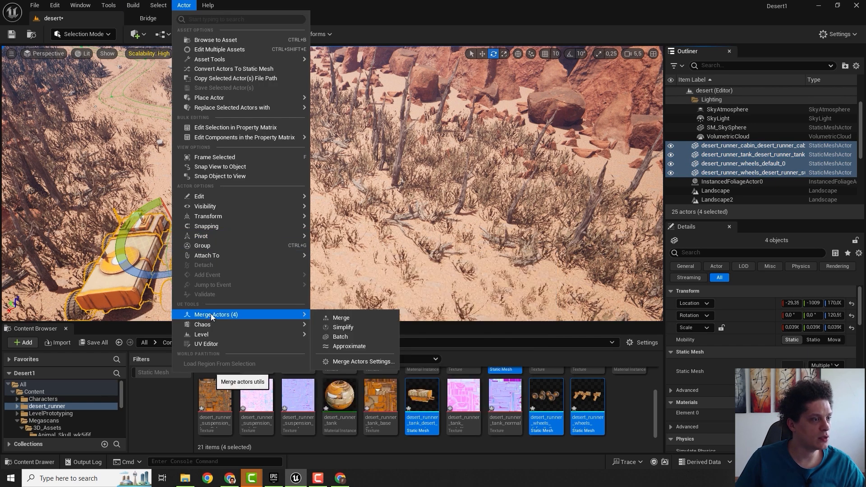
pyautogui.click(335, 318)
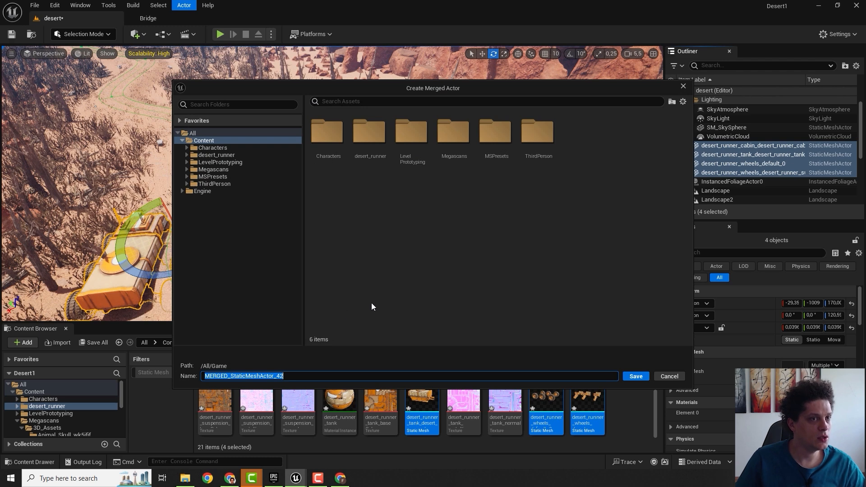
pyautogui.click(209, 141)
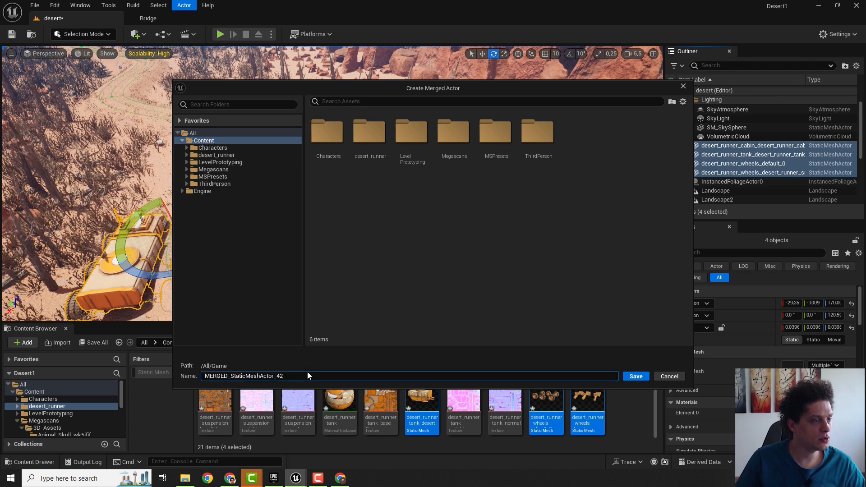
pyautogui.moveTo(307, 373); pyautogui.dragTo(235, 376)
pyautogui.write('d')
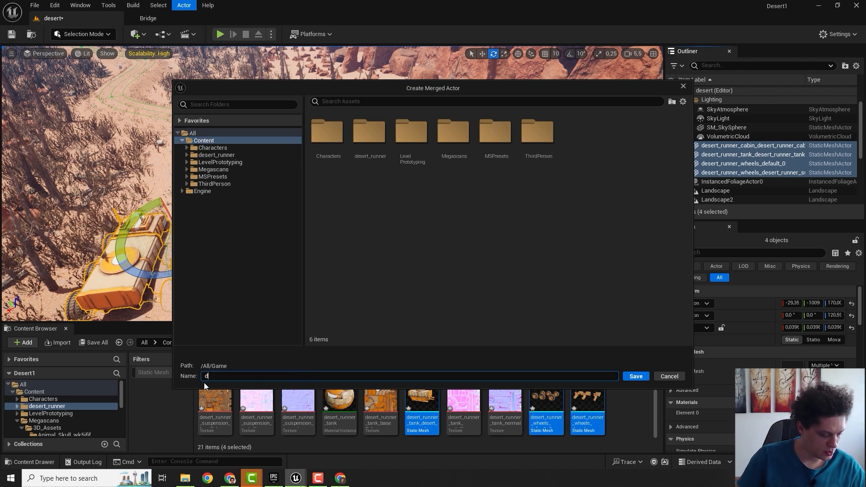
pyautogui.write('esert runner')
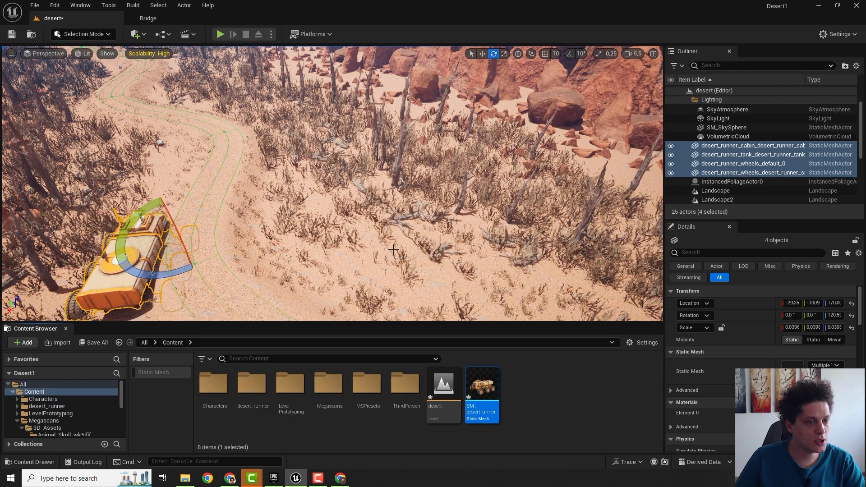
# Delete the original separate cabin, tank and wheels meshes from the level.
pyautogui.click(164, 280)
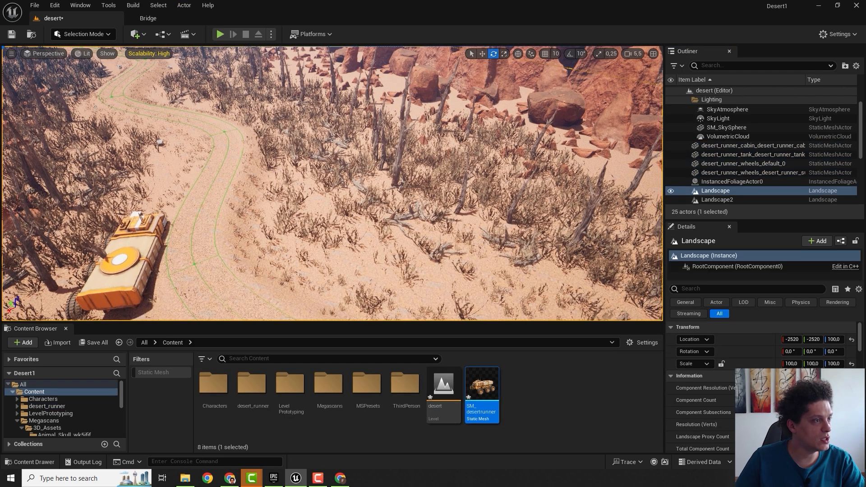
pyautogui.click(145, 278)
pyautogui.press('Delete')
pyautogui.click(129, 248)
pyautogui.press('Delete')
pyautogui.click(95, 268)
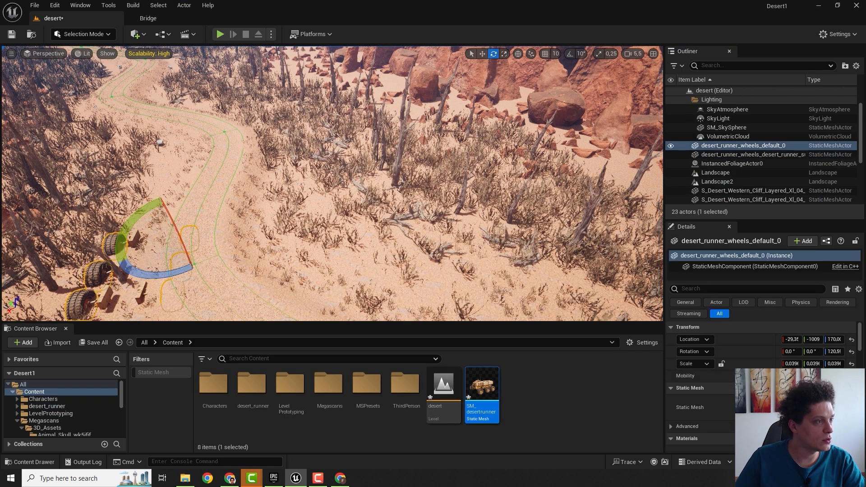
pyautogui.press('Delete')
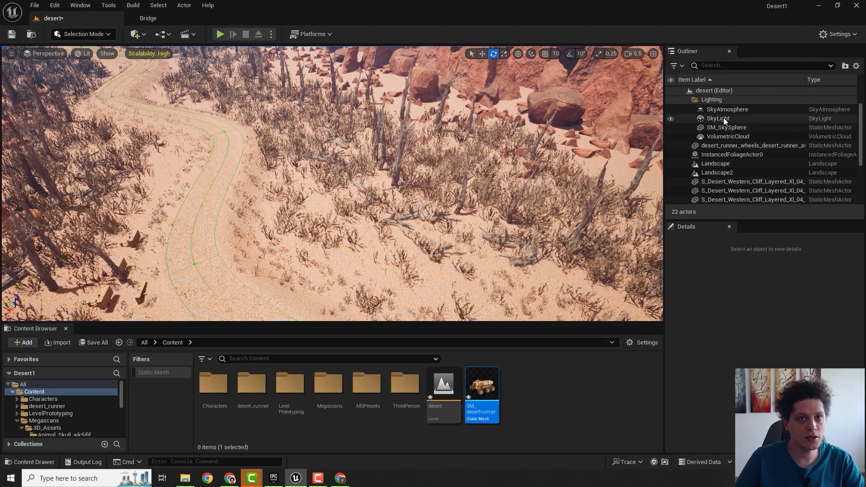
# Place the merged SM_desertrunner mesh on the path and scale it uniformly to about 0.55.
pyautogui.moveTo(481, 387); pyautogui.dragTo(232, 201)
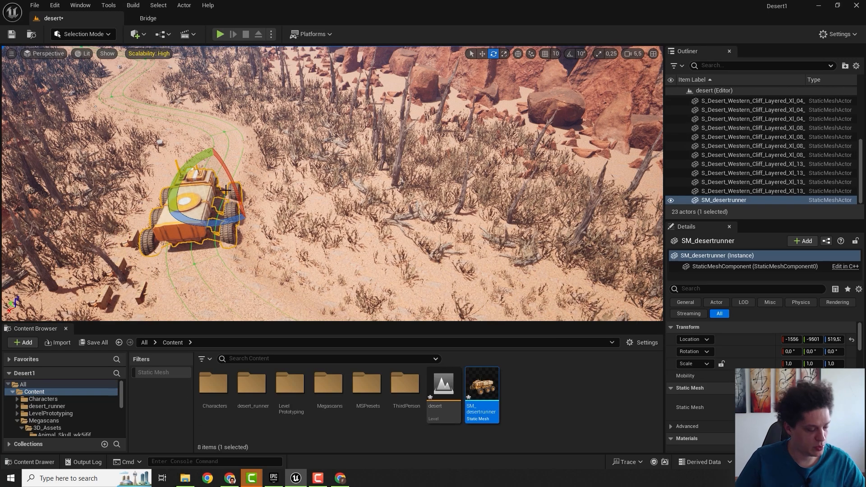
pyautogui.press('w')
pyautogui.moveTo(214, 174); pyautogui.dragTo(212, 217)
pyautogui.press('w')
pyautogui.moveTo(216, 185); pyautogui.dragTo(180, 144, button='right')
pyautogui.moveTo(352, 149); pyautogui.dragTo(361, 167, button='right')
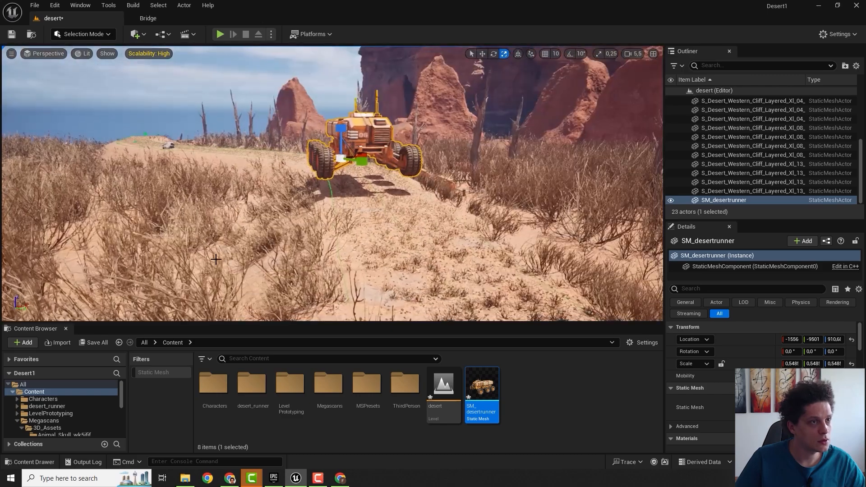
# Lower SM_desertrunner onto the ground of the path and rotate it about 8° to follow the track.
pyautogui.press('w')
pyautogui.moveTo(358, 162); pyautogui.dragTo(325, 166)
pyautogui.moveTo(325, 166); pyautogui.dragTo(342, 226, button='right')
pyautogui.press('e')
pyautogui.moveTo(339, 231); pyautogui.dragTo(355, 212)
pyautogui.press('w')
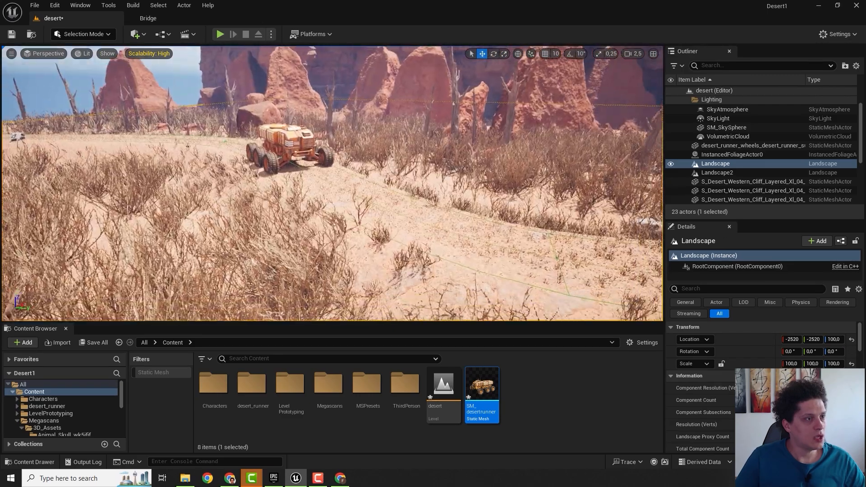
pyautogui.moveTo(332, 183)
pyautogui.mouseDown(button='right')
pyautogui.moveTo(352, 162)
pyautogui.moveTo(388, 190)
pyautogui.moveTo(397, 185)
pyautogui.moveTo(388, 185)
pyautogui.mouseUp(button='right')
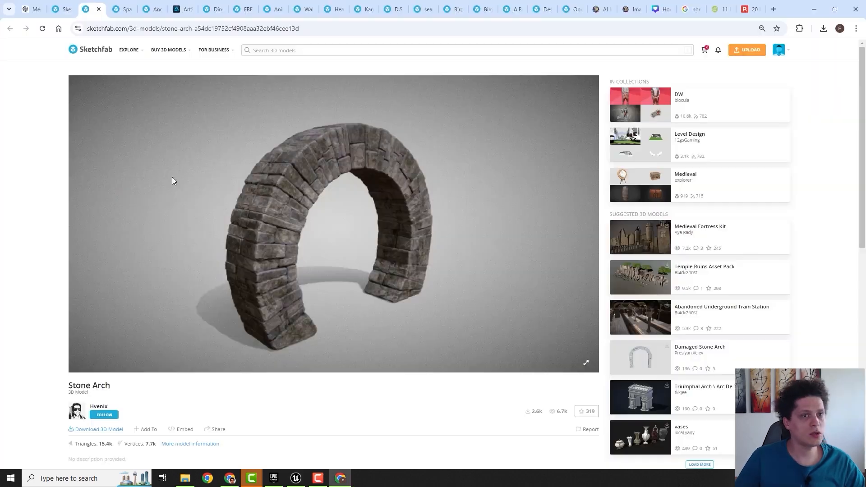
# Switch to the Stone Arch page on Sketchfab and download the model in glTF format.
pyautogui.scroll(-3, 174, 207)
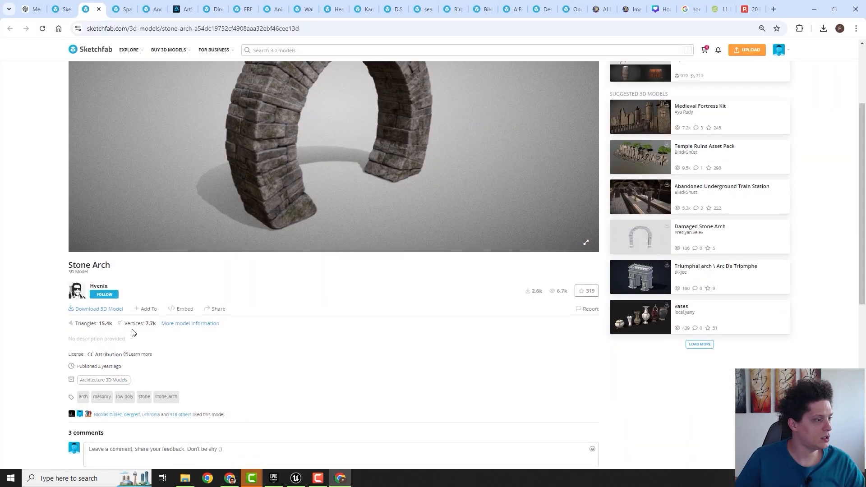
pyautogui.click(98, 311)
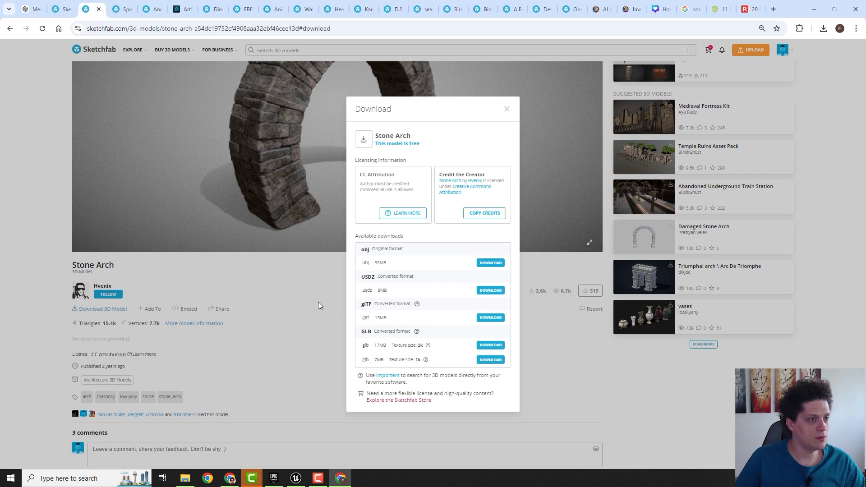
pyautogui.click(490, 318)
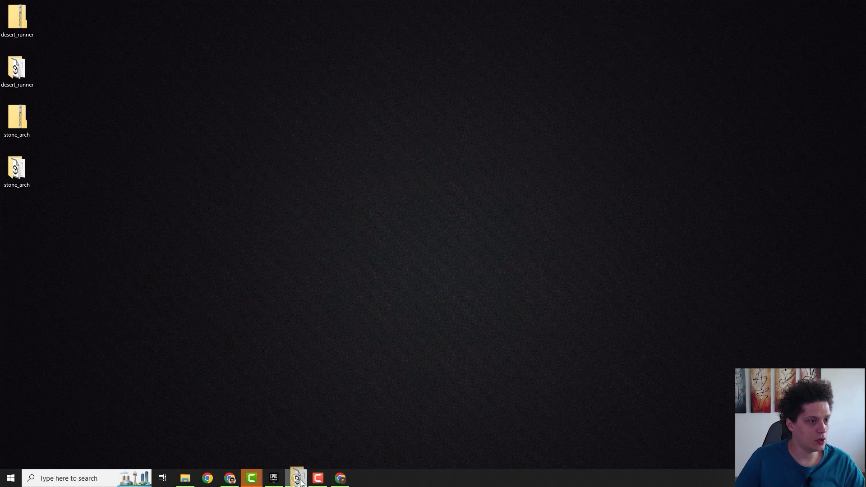
# Import the stone_arch folder from the desktop into the Unreal Content folder and place its scene mesh across the path.
pyautogui.moveTo(300, 481); pyautogui.dragTo(530, 383)
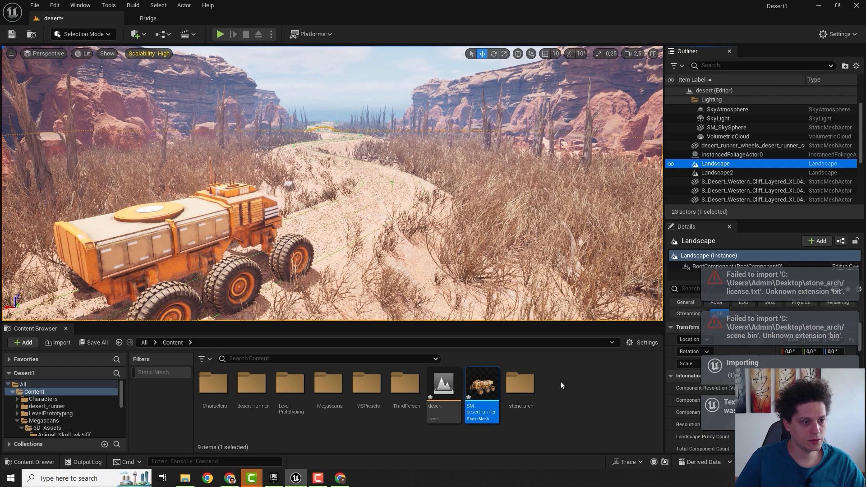
pyautogui.doubleClick(514, 385)
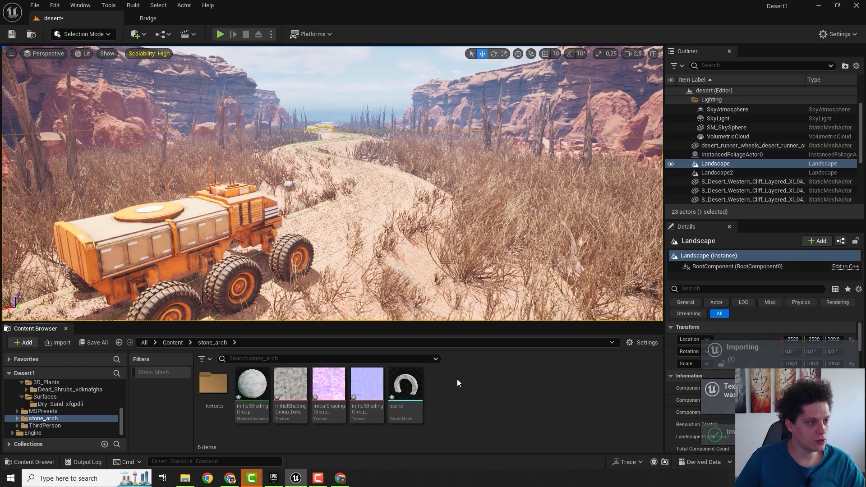
pyautogui.click(411, 395)
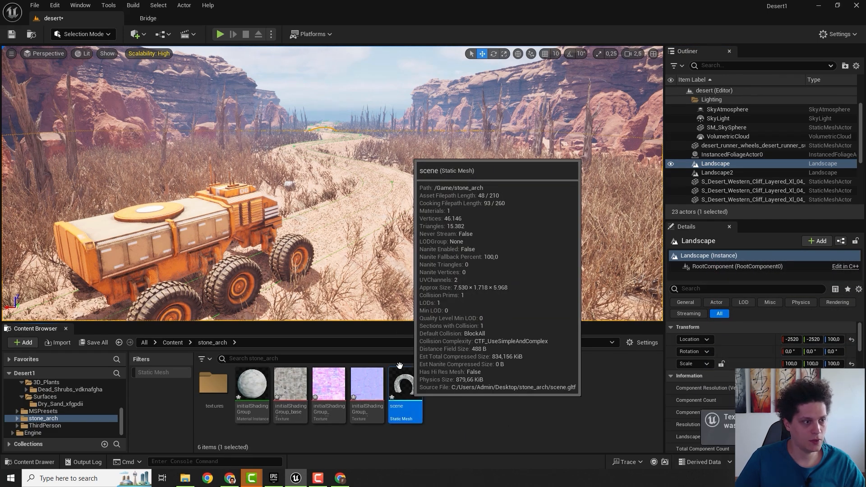
pyautogui.moveTo(400, 366); pyautogui.dragTo(390, 179)
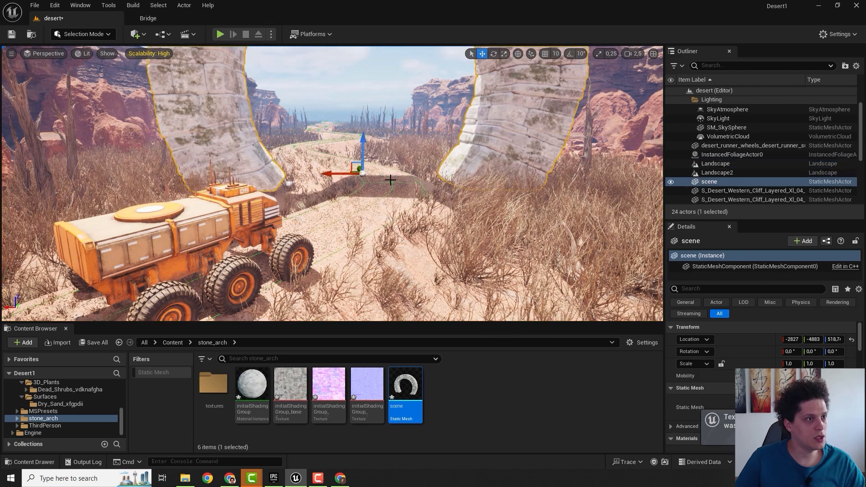
# Scale the stone arch to about 0.85, sink its base into the ground and tilt it about 9.5° to level it.
pyautogui.press('f')
pyautogui.press('e')
pyautogui.press('r')
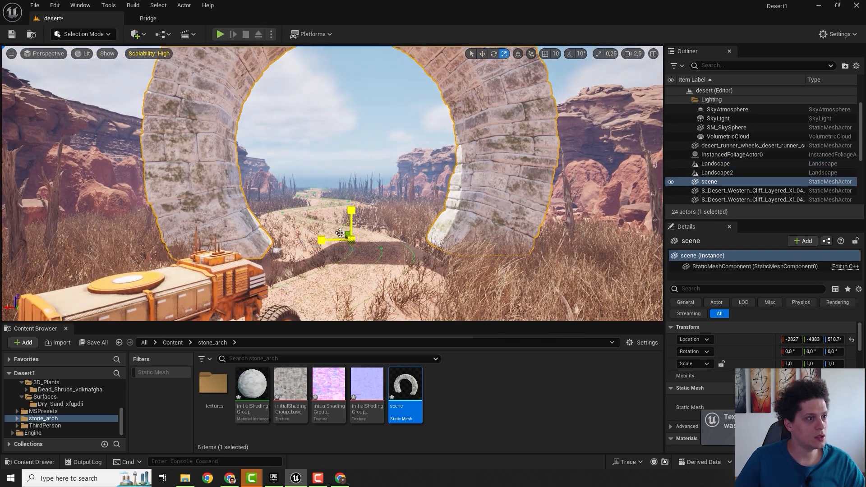
pyautogui.moveTo(350, 238); pyautogui.dragTo(349, 291)
pyautogui.press('w')
pyautogui.press('s')
pyautogui.moveTo(351, 252); pyautogui.dragTo(352, 267, button='right')
pyautogui.press('e')
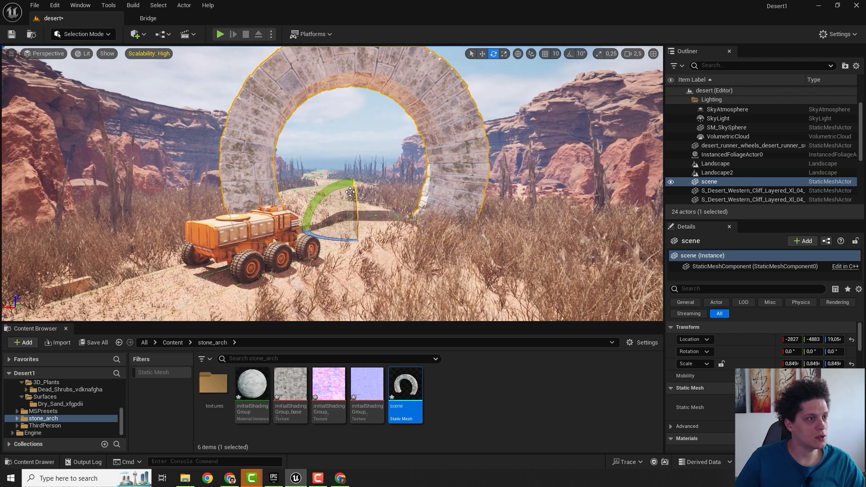
pyautogui.moveTo(317, 197); pyautogui.dragTo(356, 212)
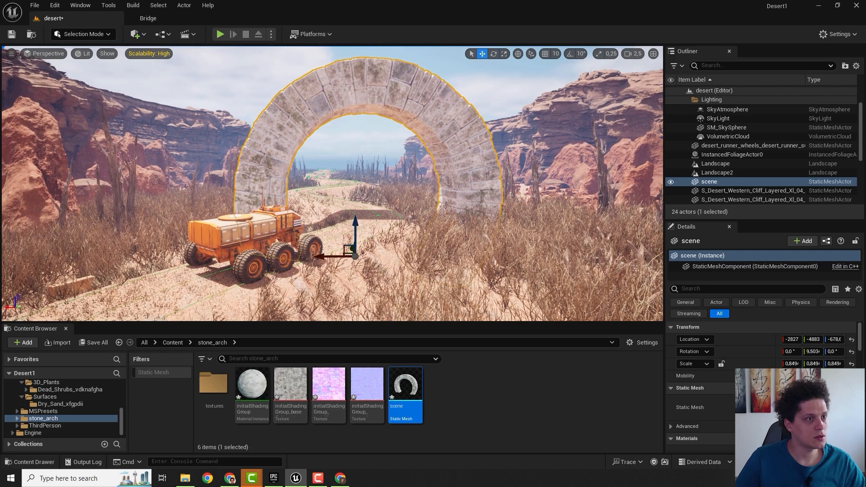
# Duplicate the stone arch and place the copy farther along the canyon path.
pyautogui.click(579, 122)
pyautogui.press('s')
pyautogui.moveTo(579, 122); pyautogui.dragTo(532, 176, button='right')
pyautogui.press('w')
pyautogui.click(405, 149)
pyautogui.moveTo(406, 149); pyautogui.dragTo(405, 155, button='right')
pyautogui.keyDown('alt'); pyautogui.moveTo(362, 236); pyautogui.dragTo(520, 137); pyautogui.keyUp('alt')
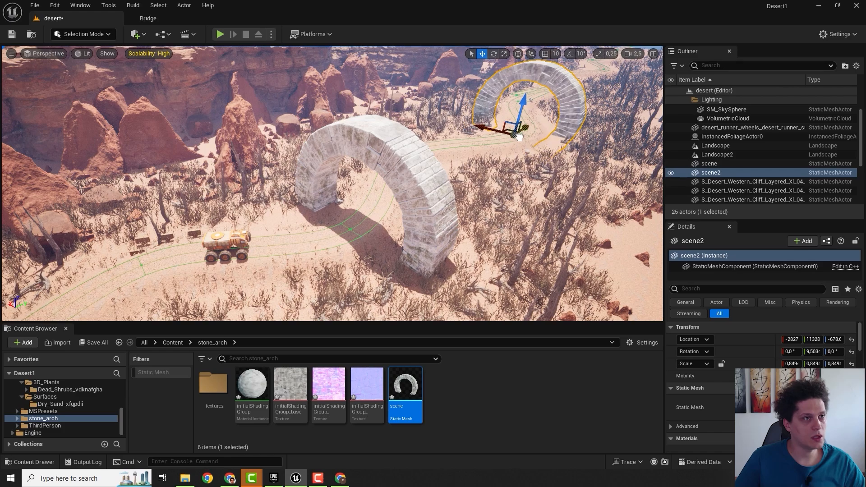
# Align the second arch with the path and set a third copy farther down it, rotated to about -15°.
pyautogui.moveTo(519, 137); pyautogui.dragTo(534, 124, button='right')
pyautogui.press('w')
pyautogui.press('e')
pyautogui.moveTo(442, 208); pyautogui.dragTo(507, 155)
pyautogui.press('e')
pyautogui.moveTo(507, 154); pyautogui.dragTo(501, 180, button='right')
pyautogui.press('w')
pyautogui.moveTo(180, 202); pyautogui.dragTo(266, 205)
pyautogui.press('e')
pyautogui.moveTo(252, 208); pyautogui.dragTo(232, 202)
pyautogui.press('w')
pyautogui.moveTo(232, 202); pyautogui.dragTo(266, 162, button='right')
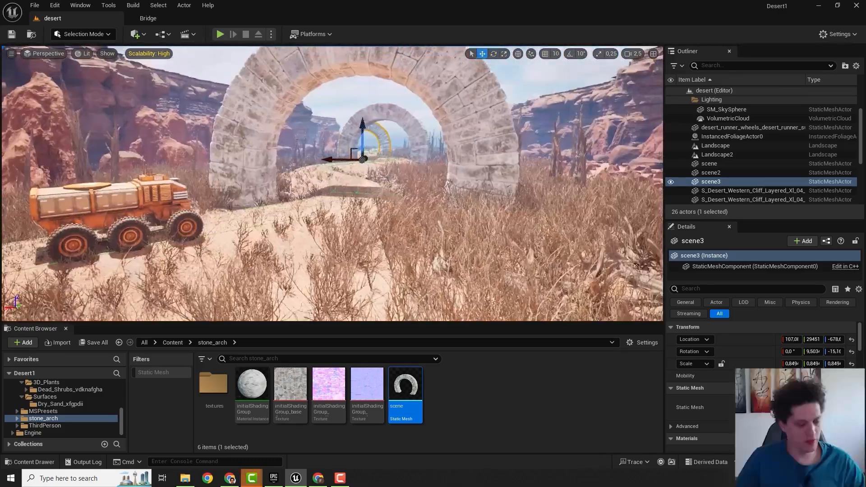
# Review the arches and vehicle in a full-screen viewport and return to the normal layout.
pyautogui.moveTo(469, 200); pyautogui.dragTo(487, 231, button='right')
pyautogui.press('F11')
pyautogui.press('F11')
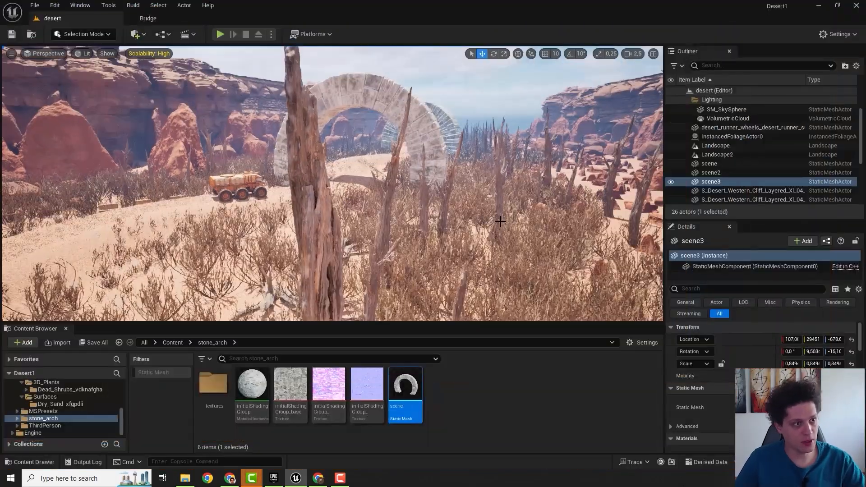
# Duplicate the desert runner vehicle to the path beyond the first arch and rotate the copy to follow the track.
pyautogui.moveTo(449, 208); pyautogui.dragTo(456, 209, button='right')
pyautogui.moveTo(334, 180); pyautogui.dragTo(248, 204, button='right')
pyautogui.click(200, 231)
pyautogui.keyDown('alt'); pyautogui.moveTo(235, 238); pyautogui.dragTo(551, 231); pyautogui.keyUp('alt')
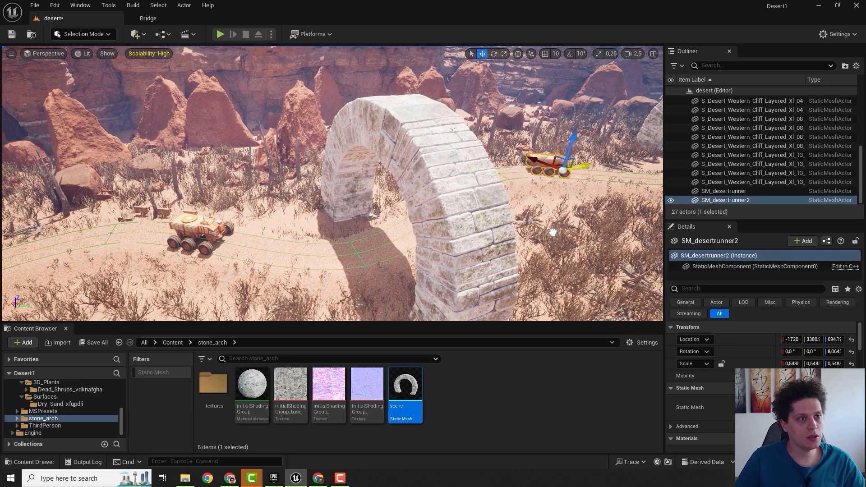
pyautogui.press('w')
pyautogui.moveTo(543, 237); pyautogui.dragTo(613, 241, button='right')
pyautogui.press('e')
pyautogui.moveTo(515, 247)
pyautogui.mouseDown()
pyautogui.moveTo(525, 268)
pyautogui.moveTo(539, 246)
pyautogui.moveTo(519, 242)
pyautogui.mouseUp()
# Duplicate the original desert runner behind it on the path and rotate the copy to match the bend.
pyautogui.press('w')
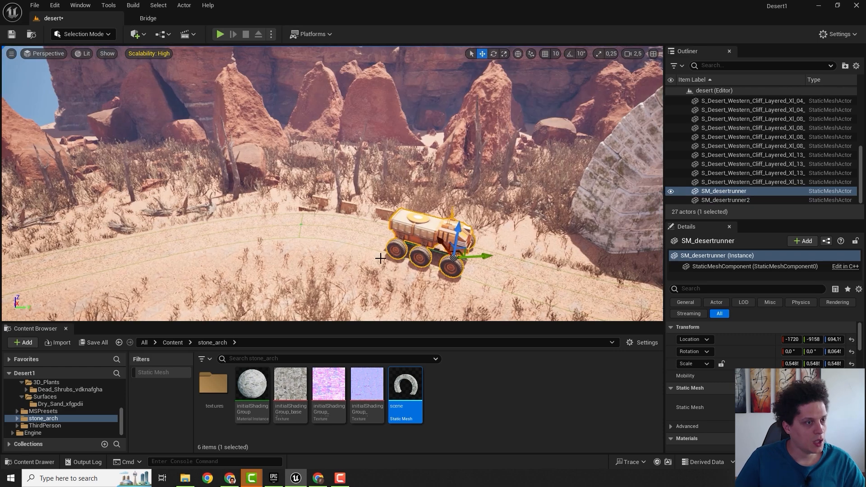
pyautogui.keyDown('alt'); pyautogui.moveTo(480, 256); pyautogui.dragTo(139, 245); pyautogui.keyUp('alt')
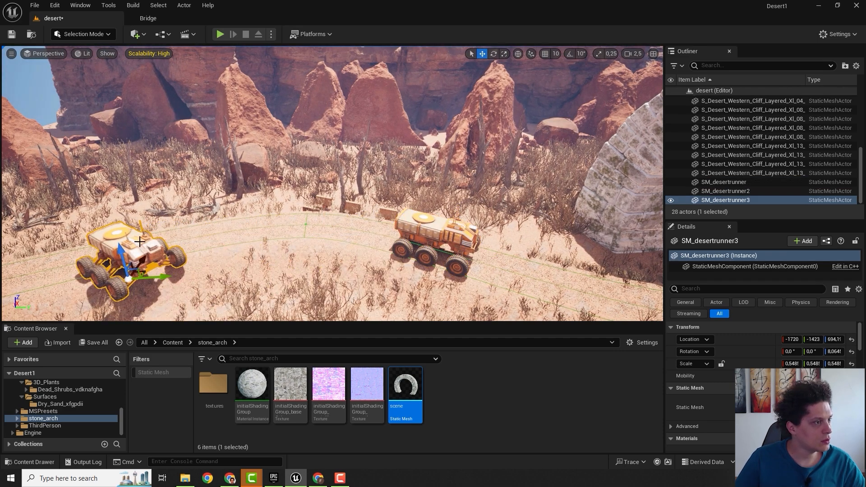
pyautogui.press('e')
pyautogui.moveTo(153, 301); pyautogui.dragTo(198, 288)
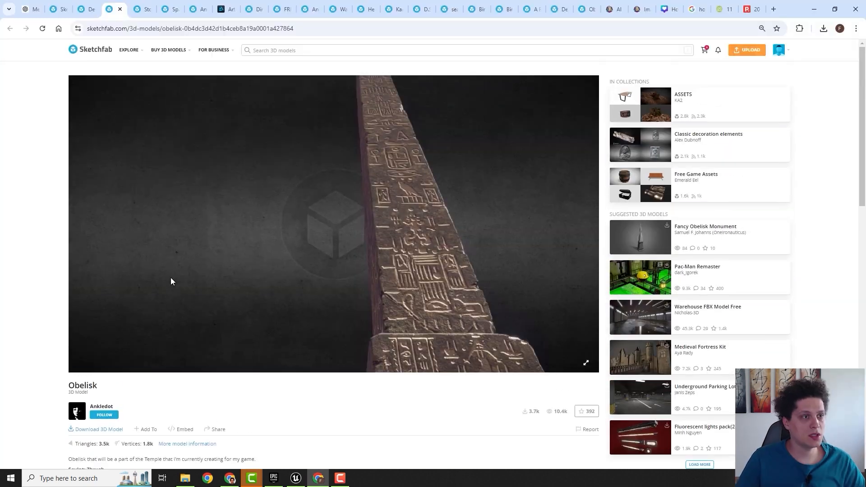
# Download the Obelisk model to the desktop as a zip and import its extracted folder into the Unreal project's content.
pyautogui.scroll(-3, 171, 277)
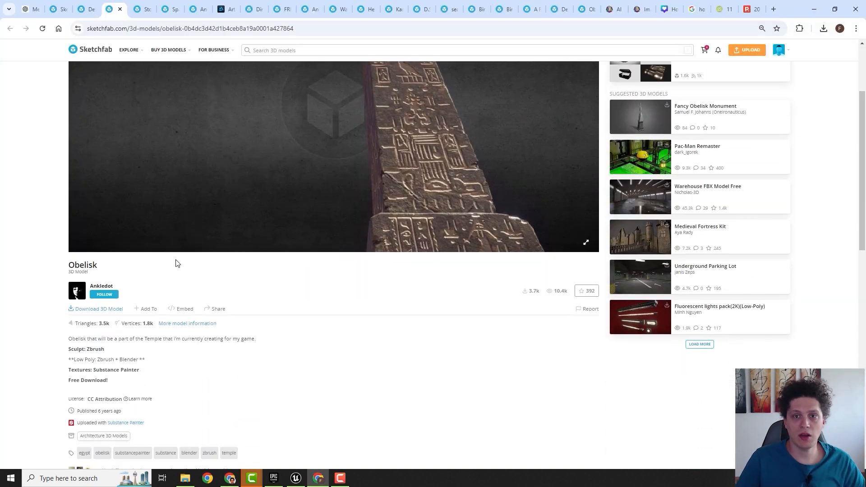
pyautogui.click(93, 310)
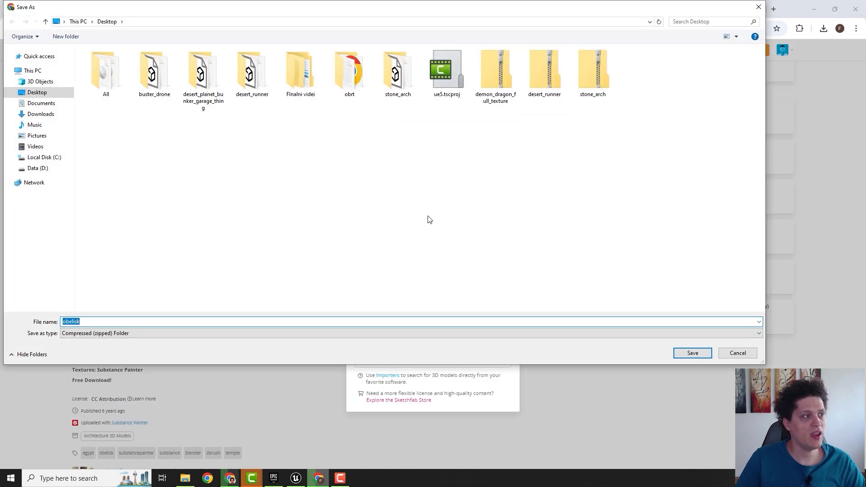
pyautogui.click(693, 353)
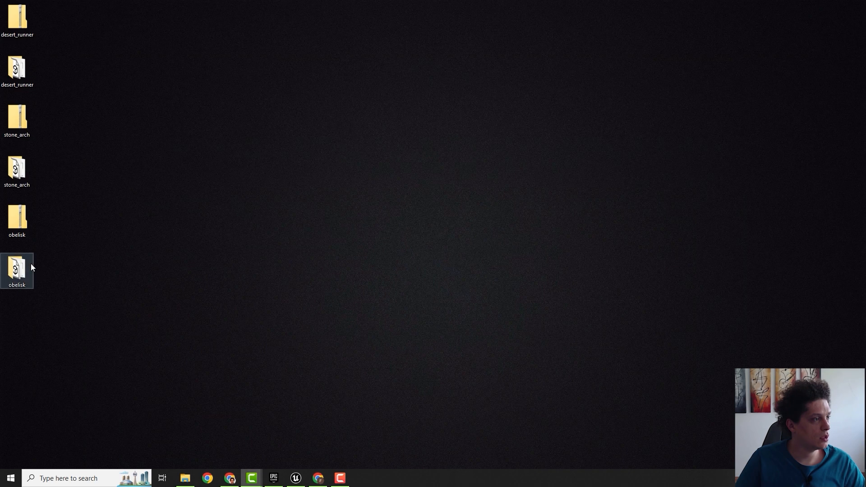
pyautogui.moveTo(32, 268); pyautogui.dragTo(575, 393)
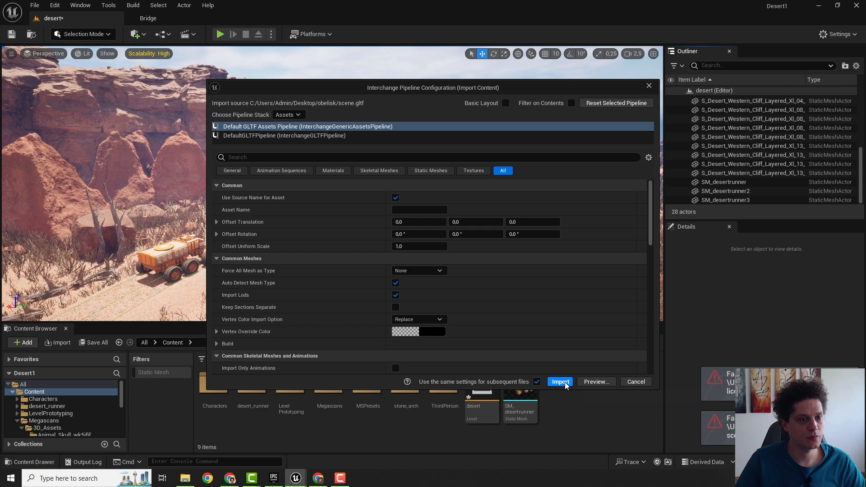
pyautogui.click(562, 381)
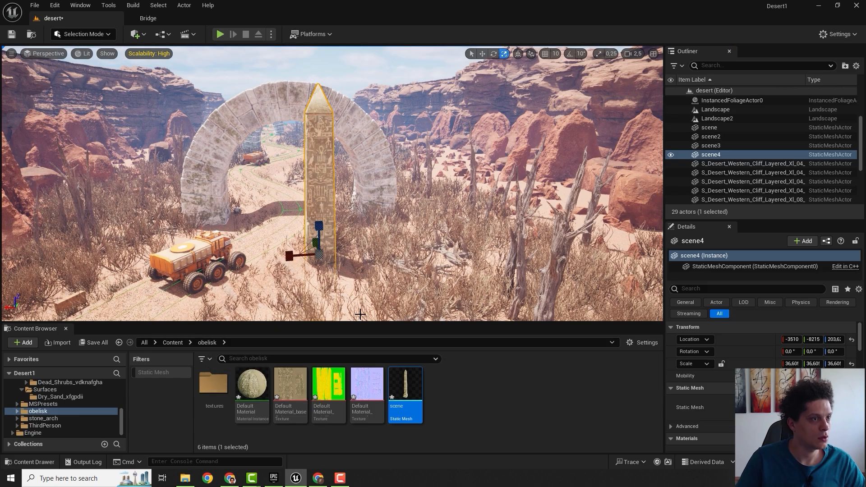
# Scale the obelisk to about 18.11 and stand it on the ground beside the first arch, off the path.
pyautogui.moveTo(318, 253); pyautogui.dragTo(329, 304)
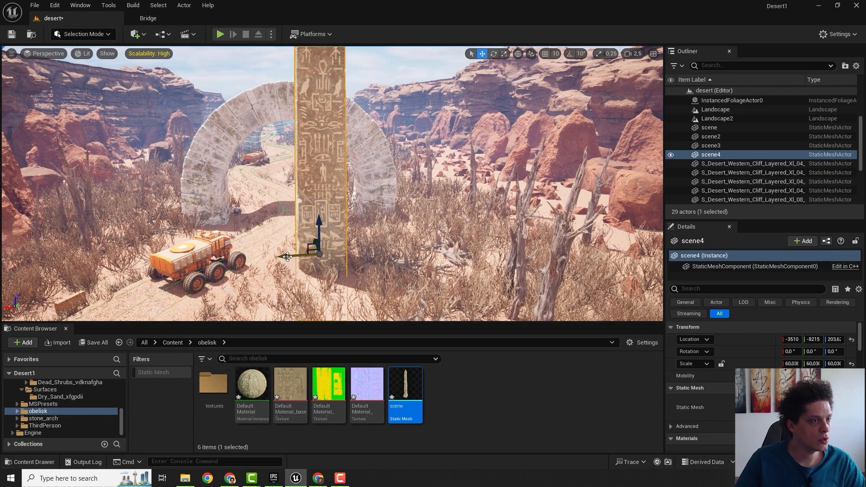
pyautogui.moveTo(287, 257); pyautogui.dragTo(499, 78)
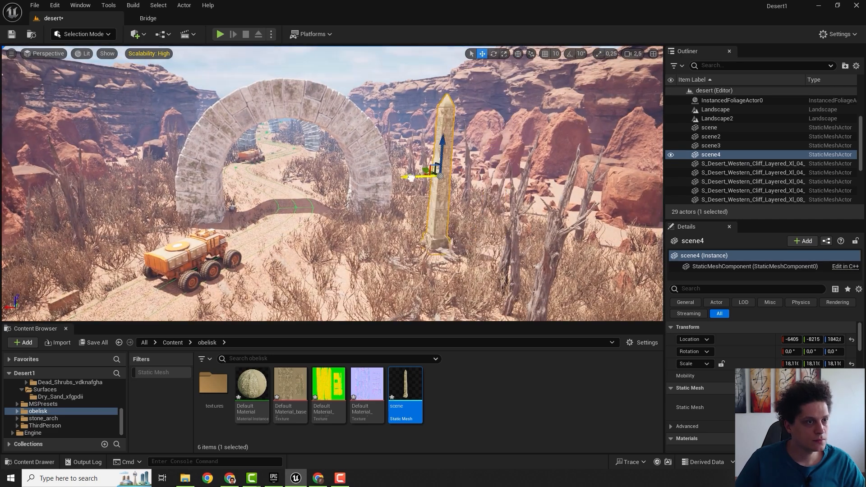
# Duplicate the obelisk to the opposite side of the first arch and rotate both obelisks so they stand upright.
pyautogui.keyDown('alt'); pyautogui.moveTo(419, 185); pyautogui.dragTo(65, 189); pyautogui.keyUp('alt')
pyautogui.press('e')
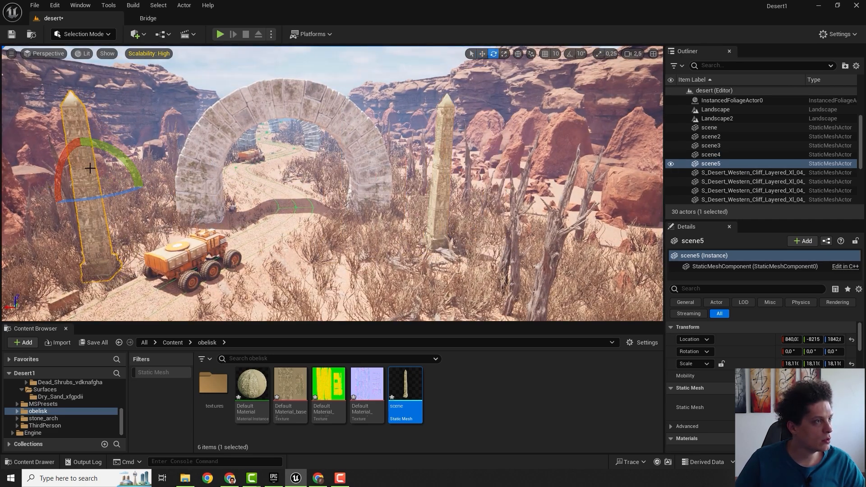
pyautogui.moveTo(123, 152); pyautogui.dragTo(133, 161)
pyautogui.click(128, 143)
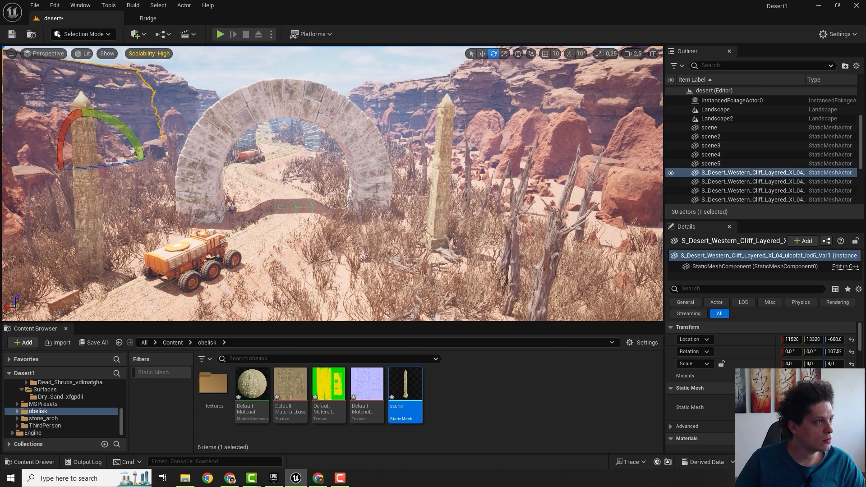
pyautogui.click(432, 150)
pyautogui.moveTo(392, 177); pyautogui.dragTo(390, 182)
# Duplicate the obelisk back along the path behind the vehicles and place another copy across from it.
pyautogui.press('w')
pyautogui.press('s')
pyautogui.moveTo(390, 182); pyautogui.dragTo(381, 209, button='right')
pyautogui.moveTo(393, 102); pyautogui.dragTo(393, 102, button='right')
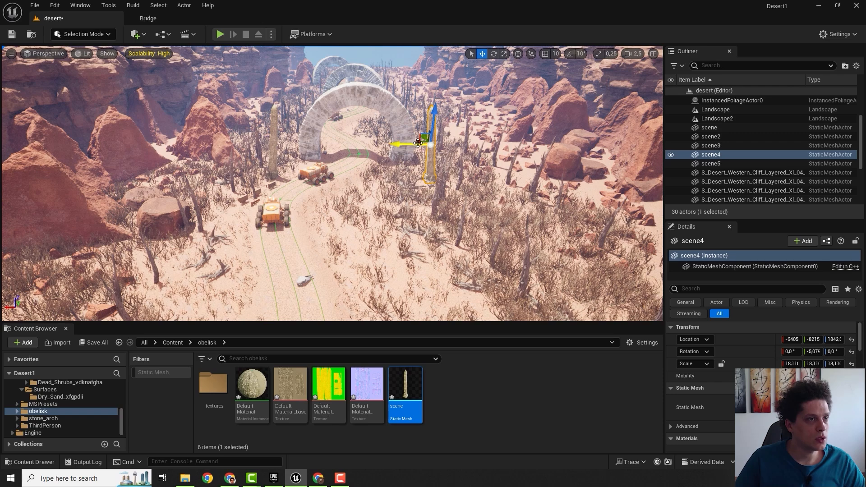
pyautogui.keyDown('alt'); pyautogui.moveTo(423, 142); pyautogui.dragTo(393, 231); pyautogui.keyUp('alt')
pyautogui.moveTo(323, 196); pyautogui.dragTo(323, 213, button='right')
pyautogui.press('s')
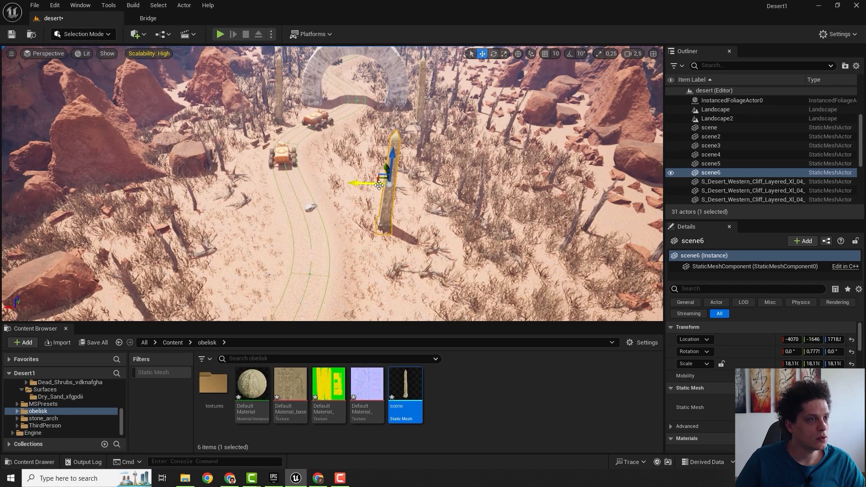
pyautogui.keyDown('alt'); pyautogui.moveTo(360, 183); pyautogui.dragTo(194, 175); pyautogui.keyUp('alt')
pyautogui.press('e')
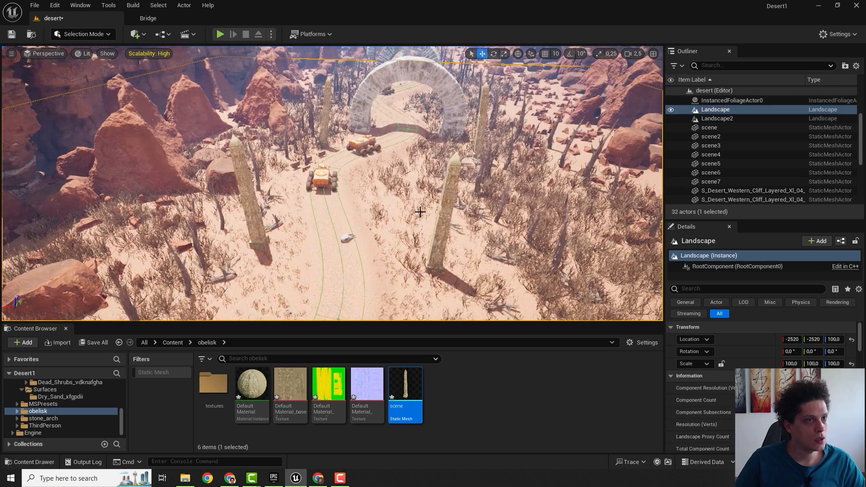
# Enlarge the first obelisk beside the nearest arch to a scale of about 25.87 and raise it.
pyautogui.press('s')
pyautogui.moveTo(367, 198); pyautogui.dragTo(311, 183, button='right')
pyautogui.press('d')
pyautogui.click(359, 197)
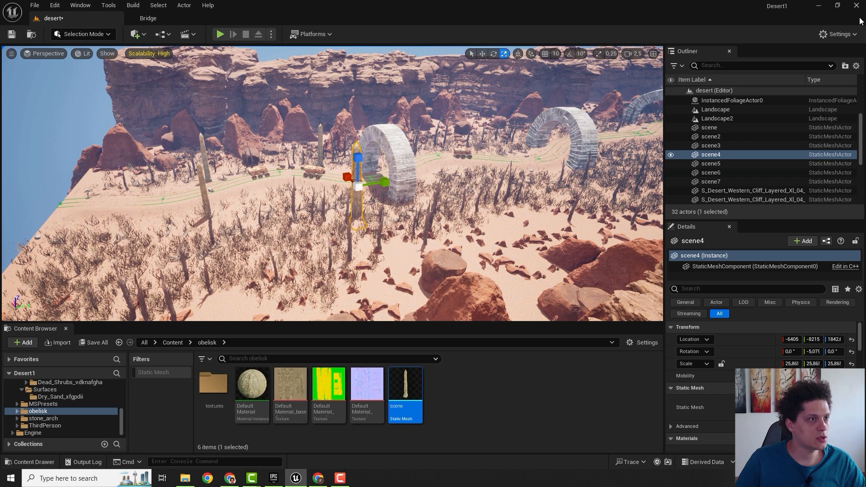
pyautogui.press('a')
pyautogui.moveTo(483, 178); pyautogui.dragTo(579, 180, button='right')
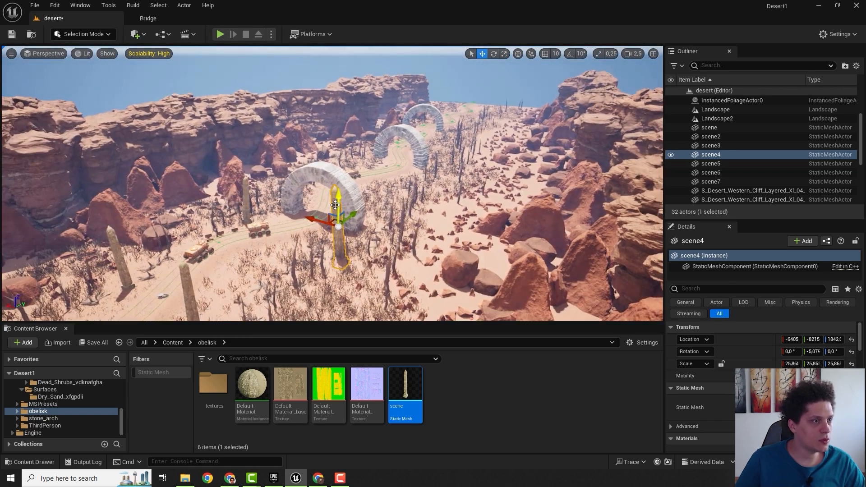
pyautogui.moveTo(337, 199); pyautogui.dragTo(484, 102)
# Duplicate the enlarged obelisk farther down the canyon, placing copies on both sides of the path by the distant arches.
pyautogui.moveTo(484, 103); pyautogui.dragTo(509, 91, button='right')
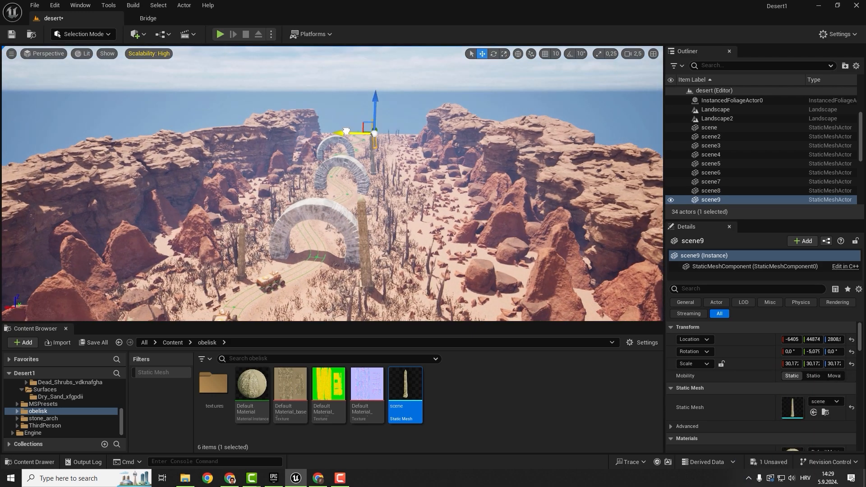
pyautogui.keyDown('alt'); pyautogui.moveTo(374, 133); pyautogui.dragTo(309, 148); pyautogui.keyUp('alt')
pyautogui.moveTo(310, 147); pyautogui.dragTo(301, 161, button='right')
pyautogui.keyDown('alt'); pyautogui.moveTo(339, 107); pyautogui.dragTo(313, 139); pyautogui.keyUp('alt')
pyautogui.moveTo(410, 172); pyautogui.dragTo(598, 140, button='right')
pyautogui.press('w')
pyautogui.press('w')
pyautogui.press('w')
pyautogui.moveTo(437, 216); pyautogui.dragTo(564, 214, button='right')
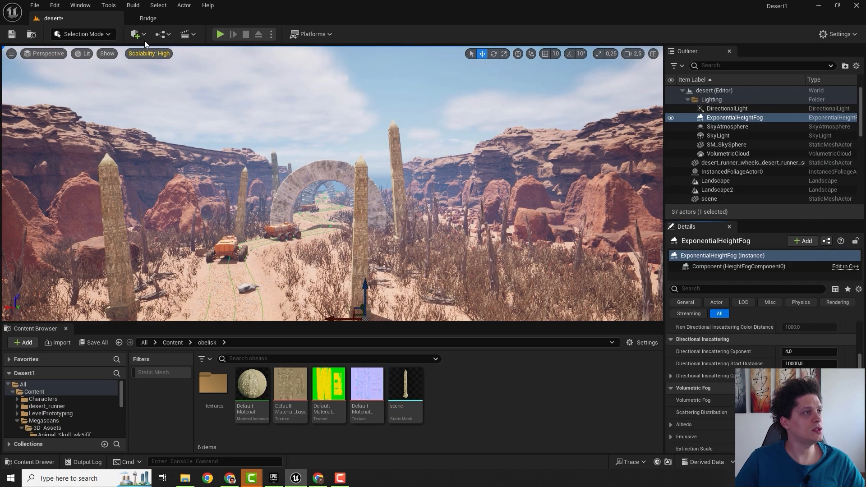
# Add a Post Process Volume to the level on the path near the animal skull.
pyautogui.click(145, 37)
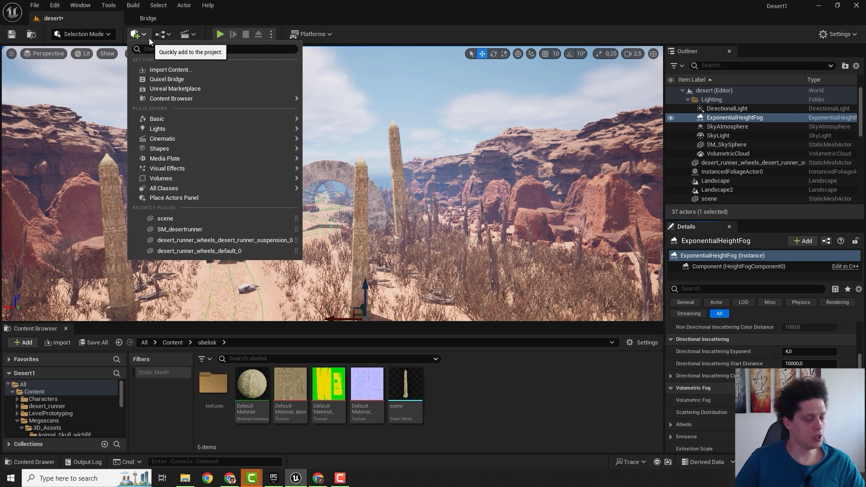
pyautogui.write('post')
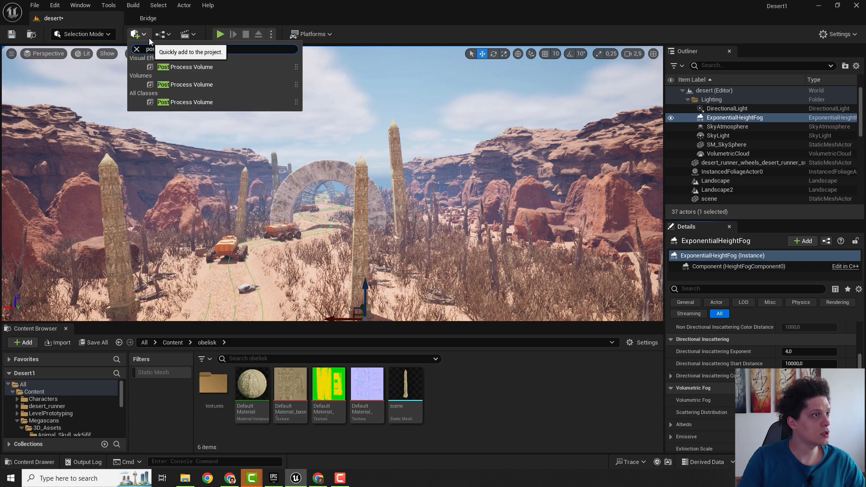
pyautogui.click(184, 68)
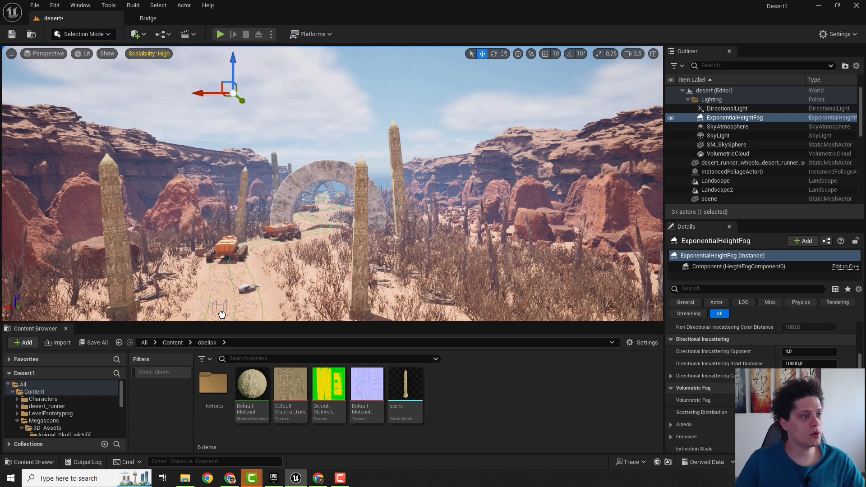
pyautogui.press('f')
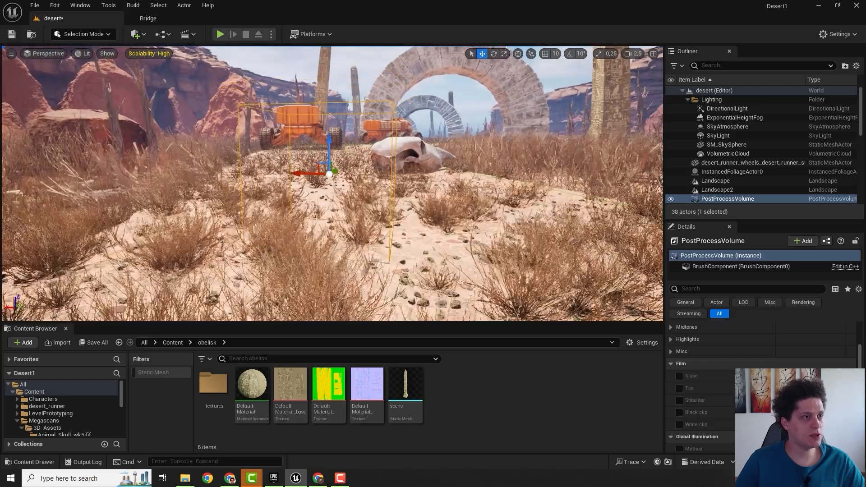
pyautogui.moveTo(340, 223)
pyautogui.mouseDown(button='right')
pyautogui.moveTo(341, 234)
pyautogui.moveTo(339, 223)
pyautogui.mouseUp(button='right')
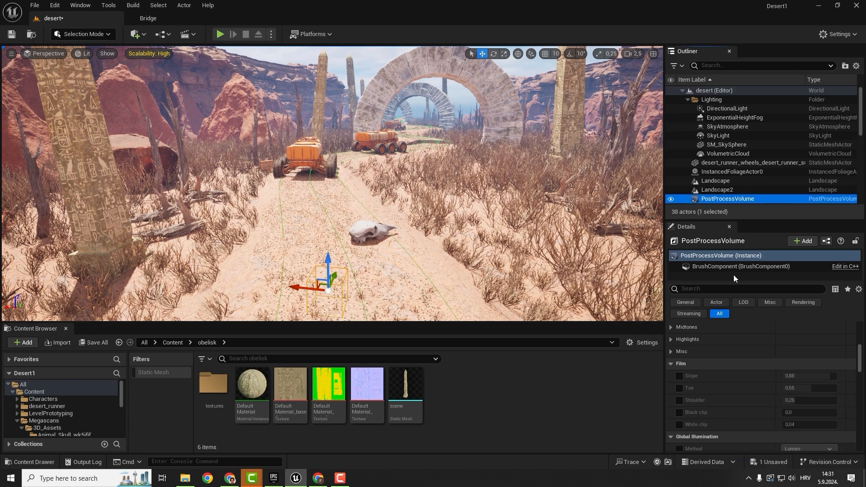
# Enable Infinite Extent (Unbound) for the Post Process Volume and clear the property filter.
pyautogui.click(719, 289)
pyautogui.write('infini')
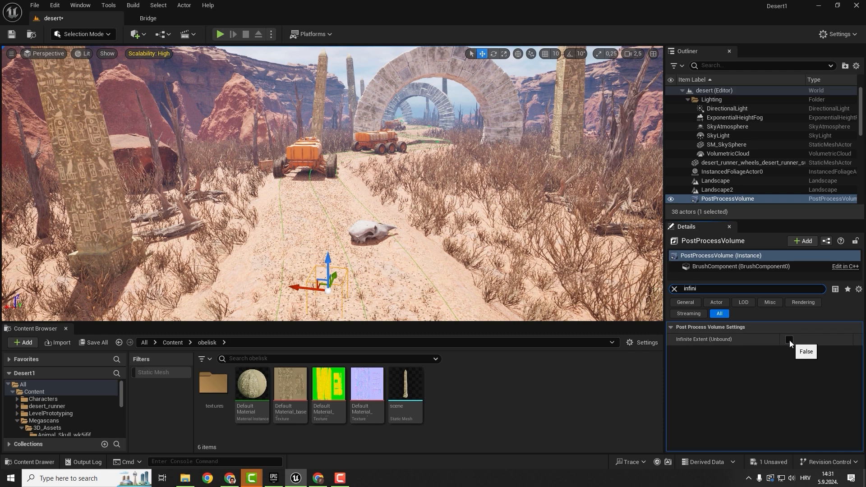
pyautogui.click(789, 339)
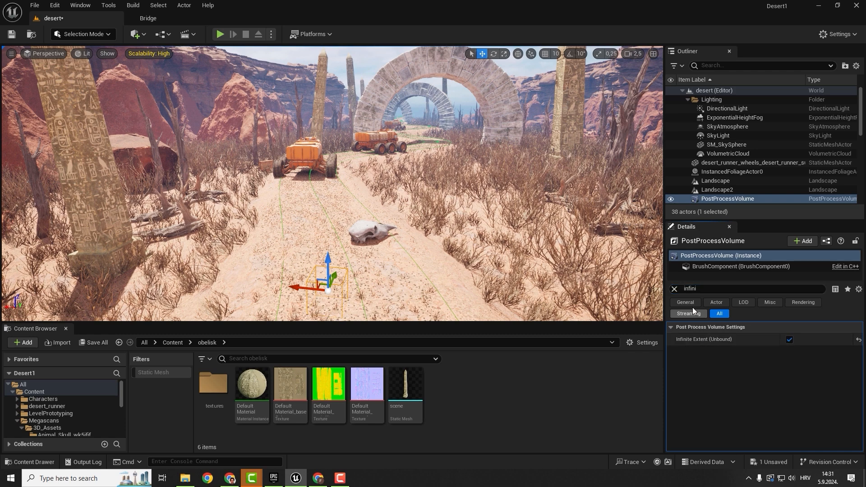
pyautogui.click(674, 289)
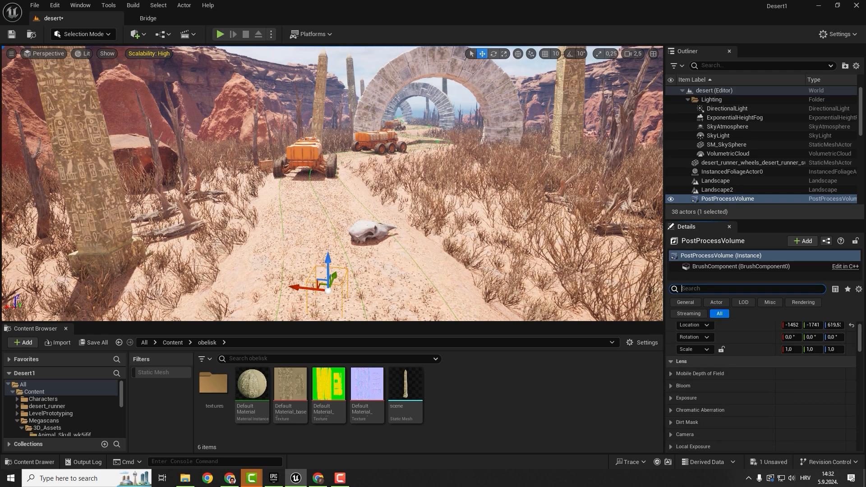
# Override the Post Process Volume's exposure Metering Mode and set it to Auto Exposure Histogram.
pyautogui.write('expos')
pyautogui.click(686, 337)
pyautogui.click(814, 338)
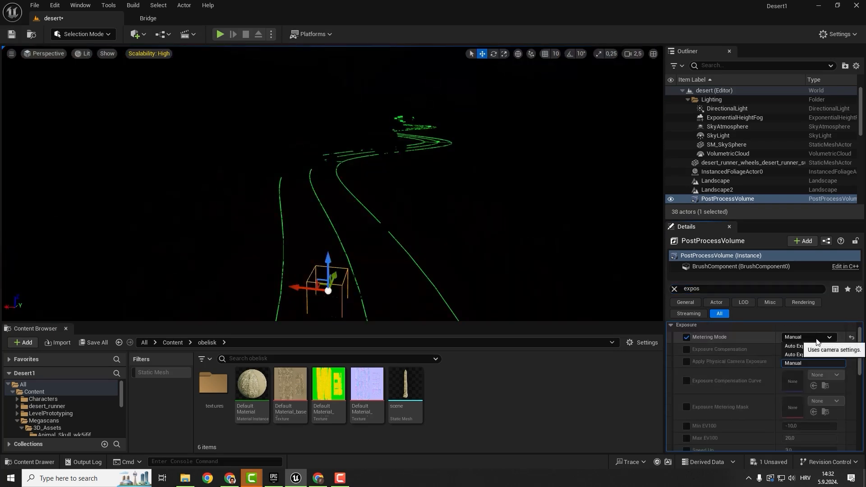
pyautogui.click(831, 346)
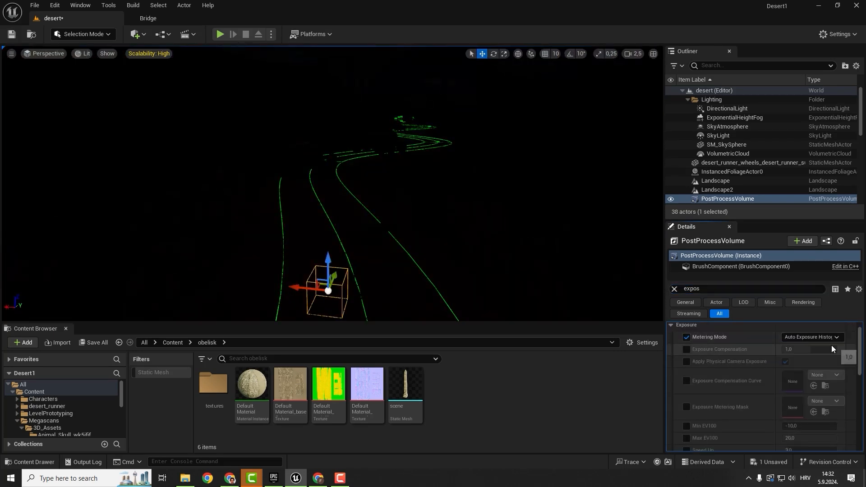
# Override Min EV100 and Max EV100 in the exposure settings and set both to 1.
pyautogui.click(686, 425)
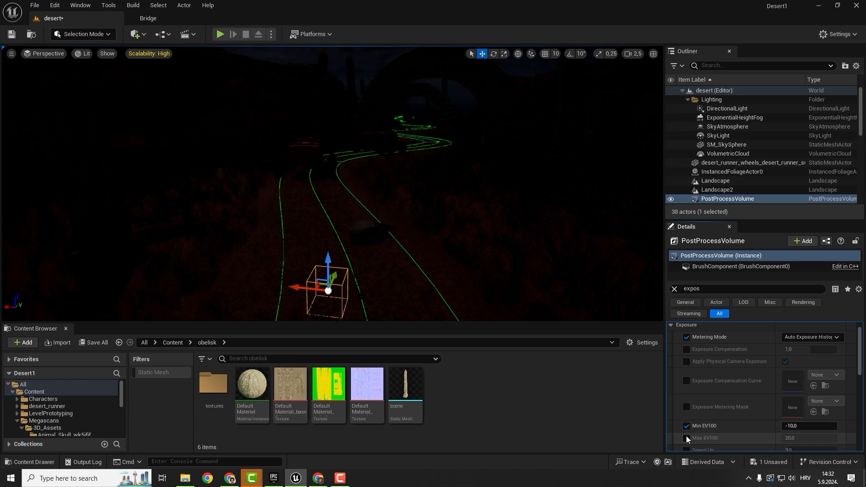
pyautogui.click(686, 438)
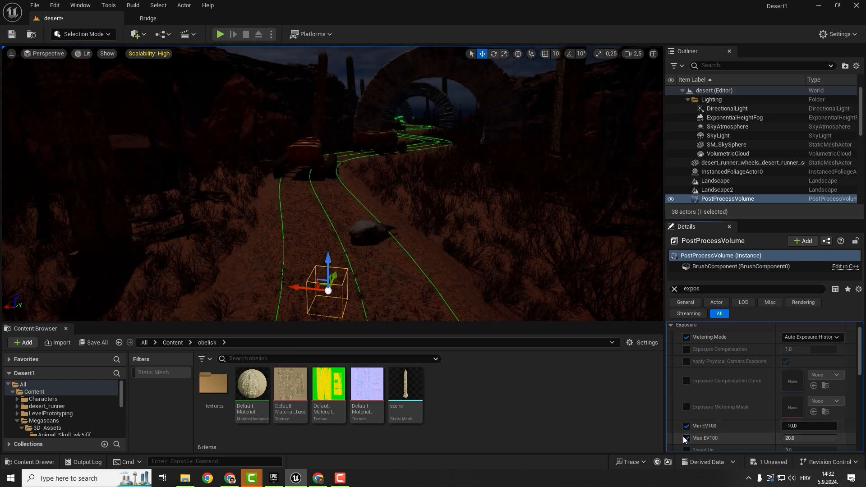
pyautogui.click(807, 426)
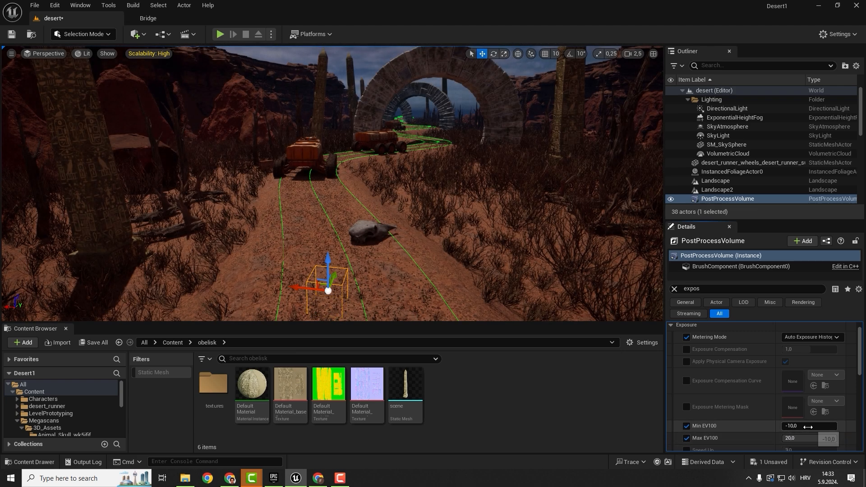
pyautogui.write('1')
pyautogui.click(804, 438)
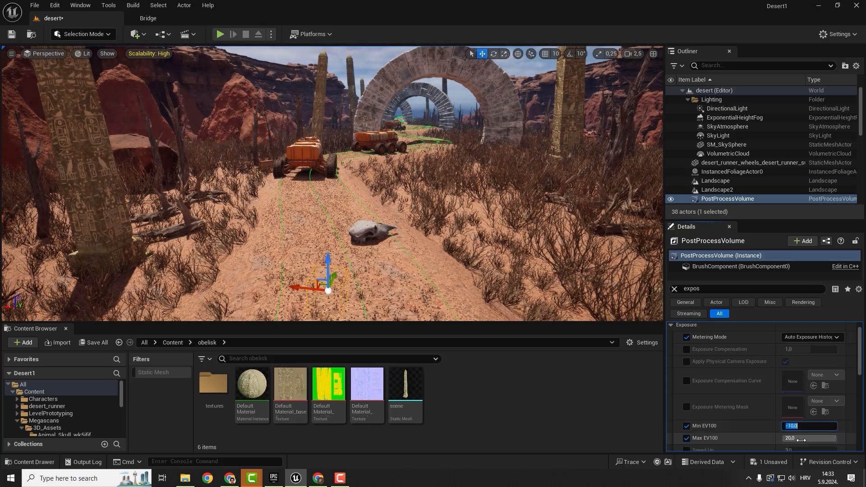
pyautogui.write('1')
pyautogui.press('Return')
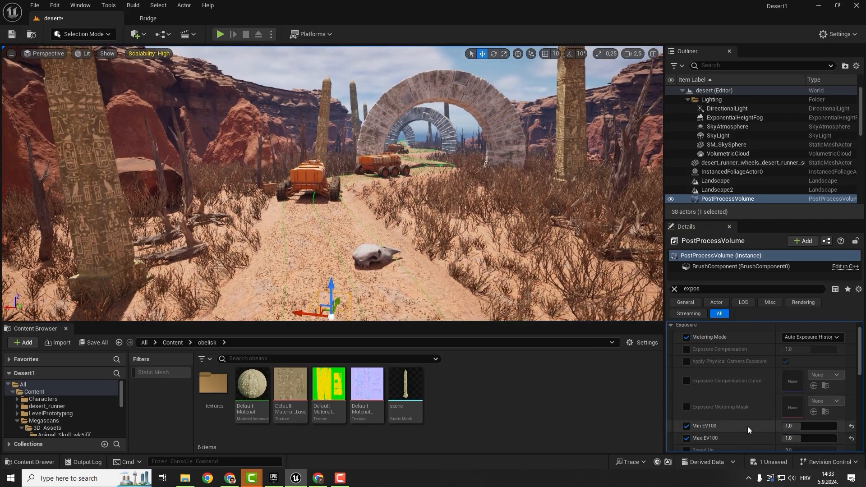
# Try 7 for both Min EV100 and Max EV100 and set the two values back to 1.
pyautogui.write('7')
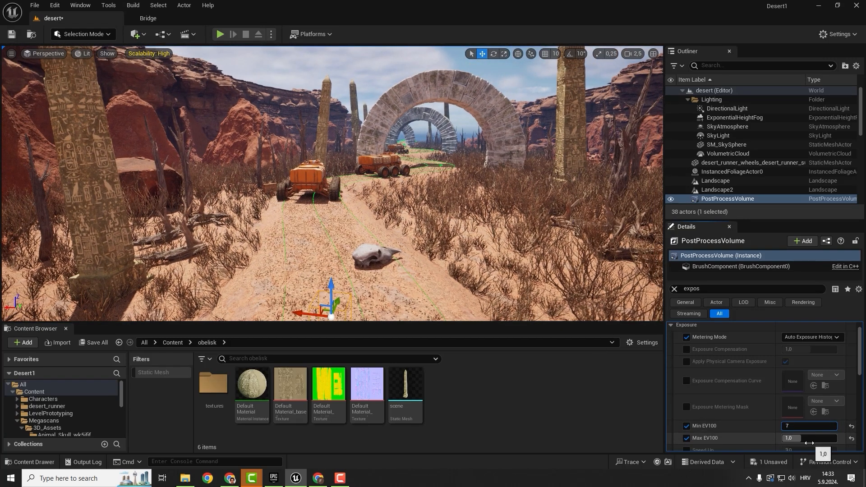
pyautogui.press('Return')
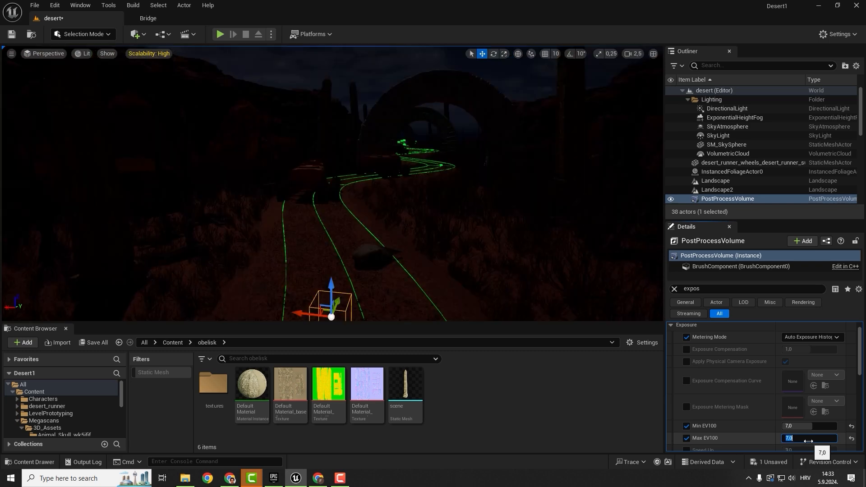
pyautogui.click(810, 427)
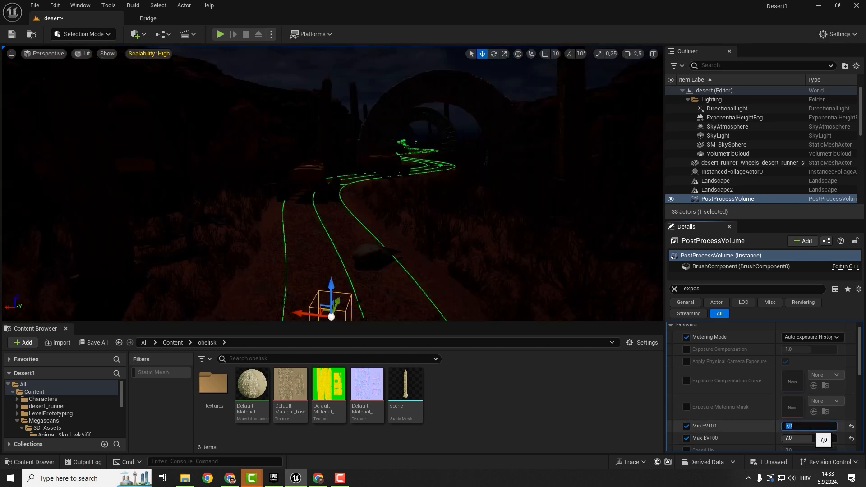
pyautogui.write('1')
pyautogui.press('Return')
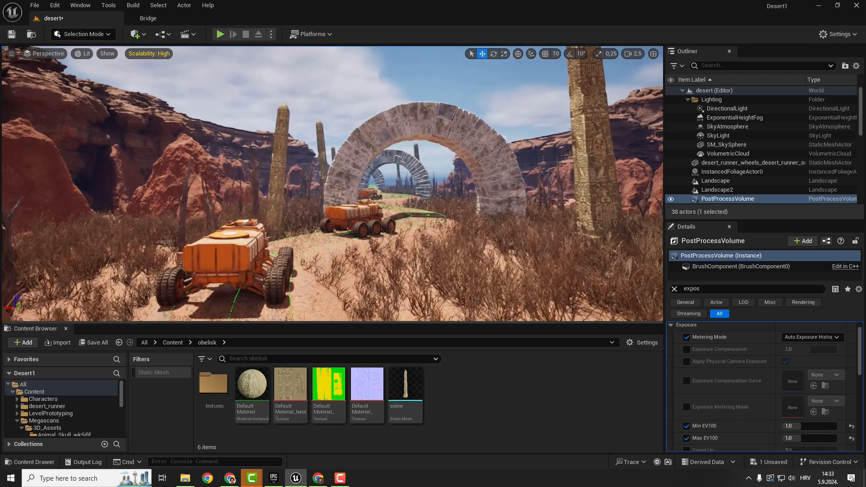
# Clear the property filter and collapse the Lens settings of the Post Process Volume.
pyautogui.press('s')
pyautogui.moveTo(477, 245)
pyautogui.mouseDown(button='right')
pyautogui.moveTo(460, 245)
pyautogui.moveTo(477, 245)
pyautogui.mouseUp(button='right')
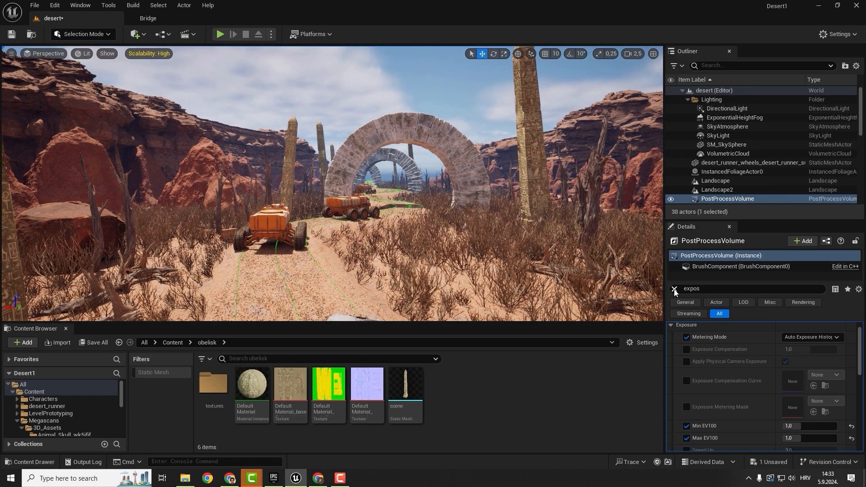
pyautogui.click(673, 290)
pyautogui.press('w')
pyautogui.moveTo(450, 203); pyautogui.dragTo(461, 232, button='right')
pyautogui.press('w')
pyautogui.press('d')
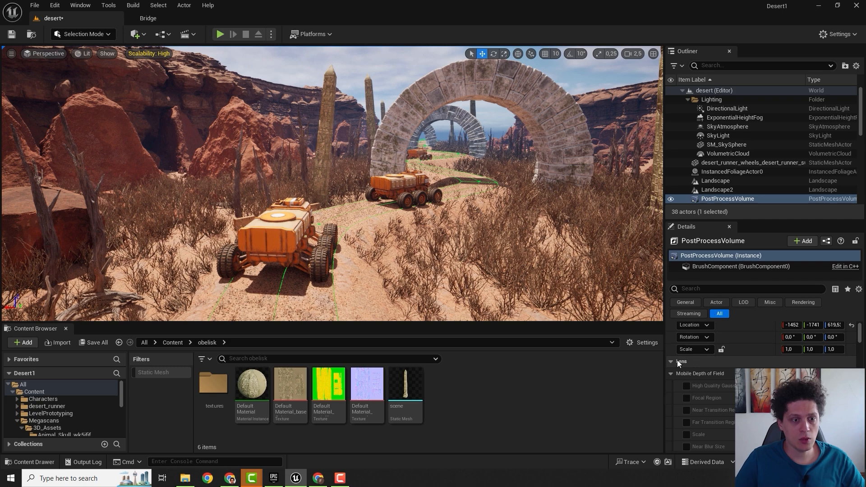
pyautogui.click(674, 362)
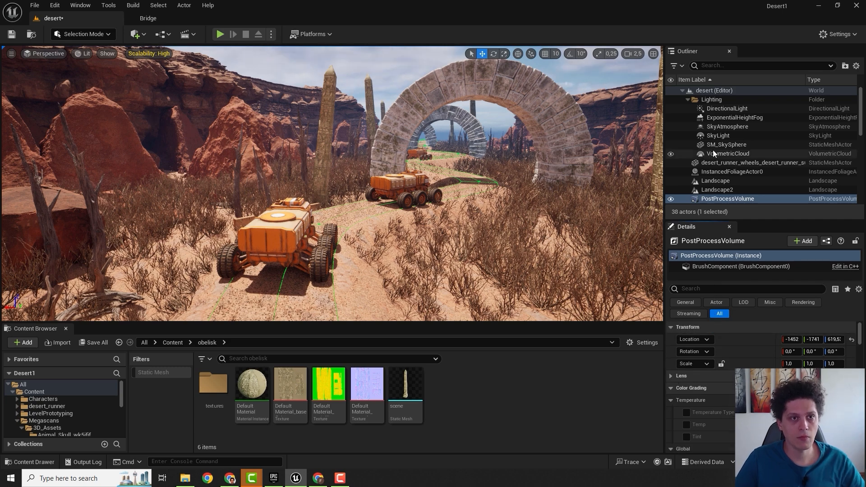
# Set the ExponentialHeightFog's Fog Density to 0.05 and enable Volumetric Fog.
pyautogui.click(734, 117)
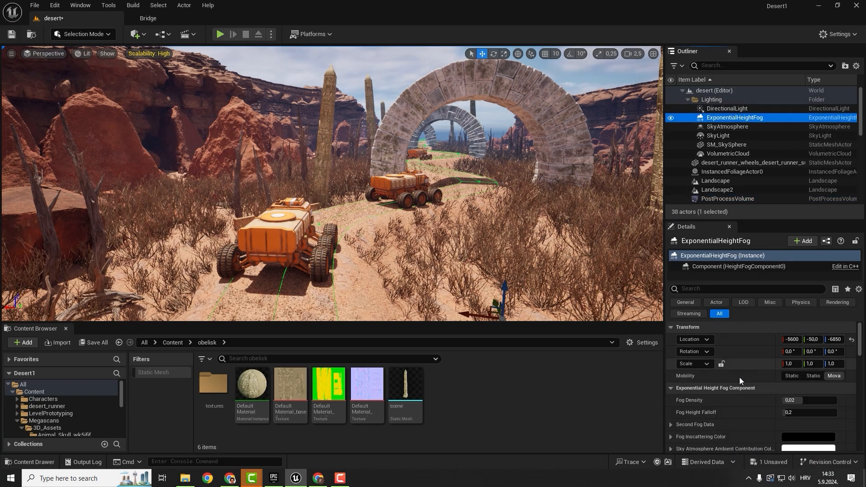
pyautogui.moveTo(804, 400); pyautogui.dragTo(836, 400)
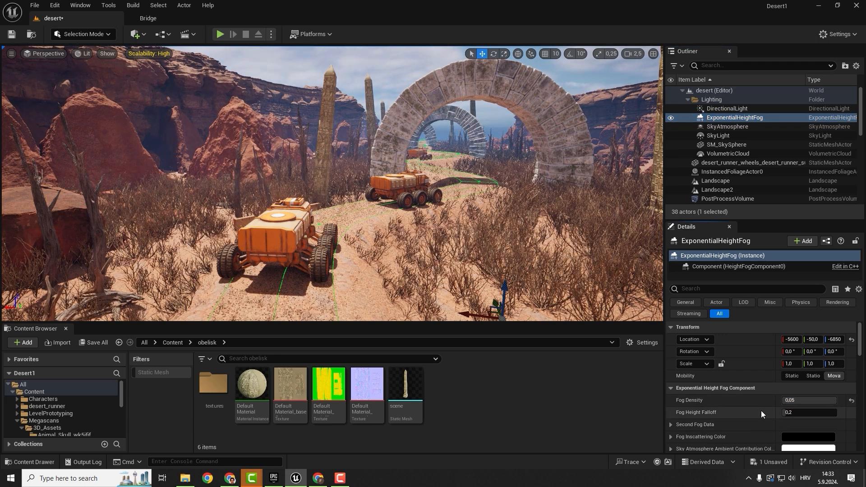
pyautogui.scroll(-8, 761, 410)
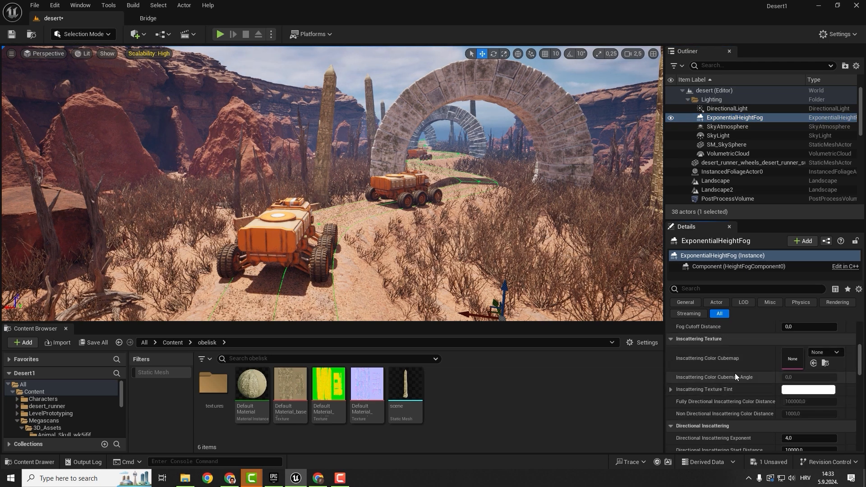
pyautogui.scroll(-5, 734, 372)
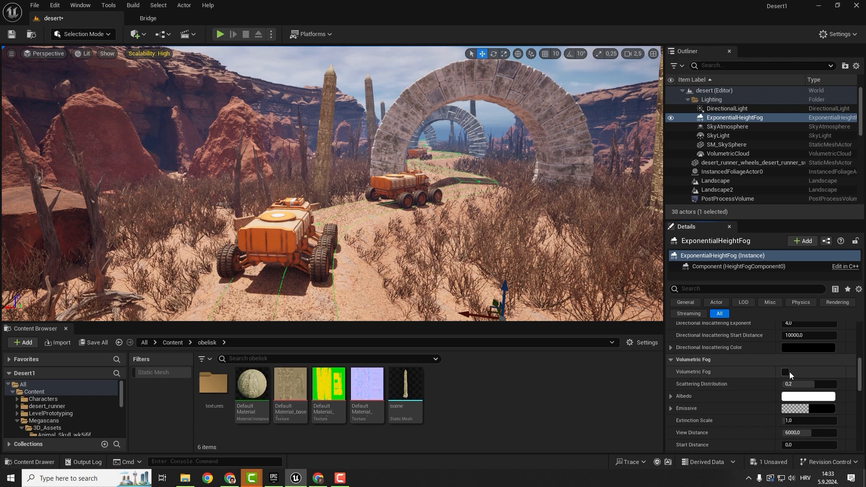
pyautogui.click(785, 372)
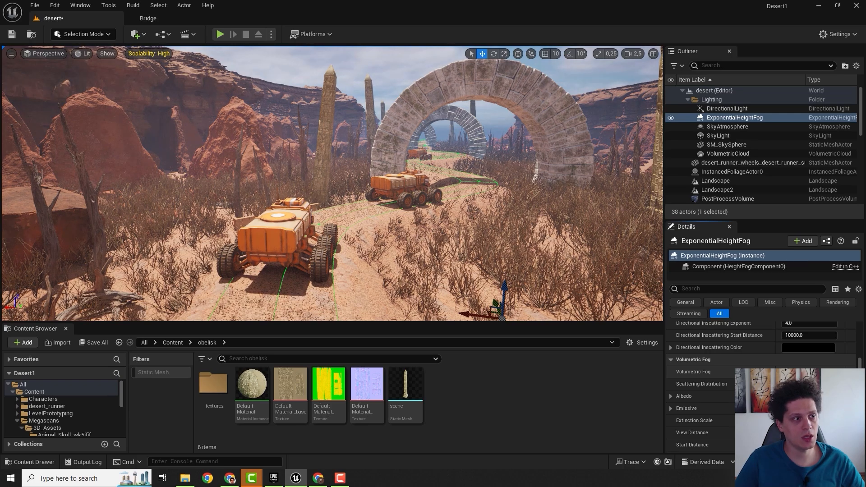
# Set the volumetric fog's Extinction Scale to about 8.24, View Distance to 6112 and Start Distance to 4440.
pyautogui.moveTo(453, 226); pyautogui.dragTo(475, 169, button='right')
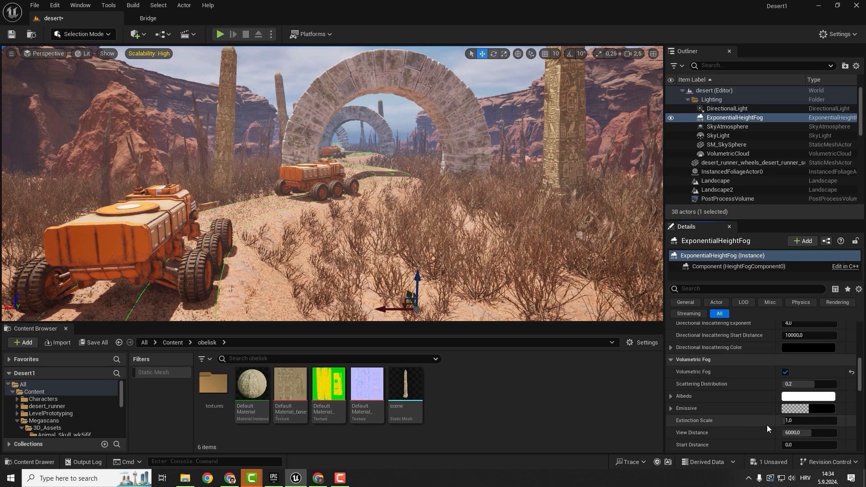
pyautogui.moveTo(783, 420)
pyautogui.mouseDown()
pyautogui.moveTo(814, 420)
pyautogui.moveTo(786, 421)
pyautogui.mouseUp()
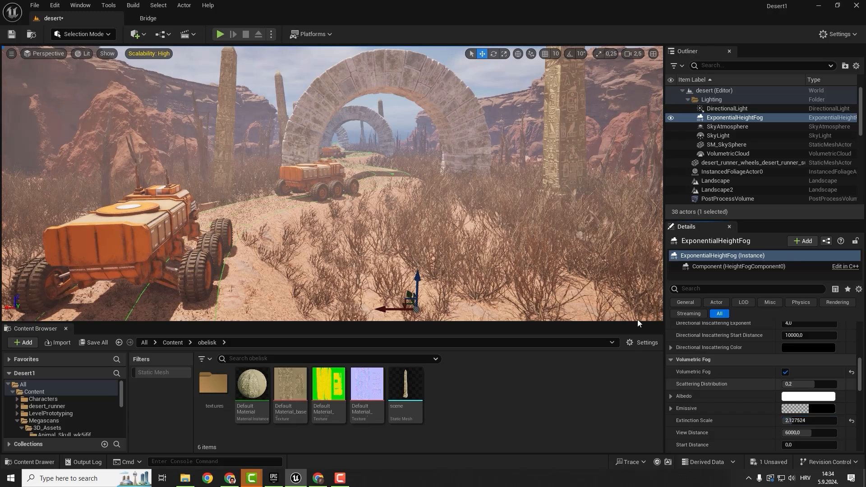
pyautogui.moveTo(786, 420); pyautogui.dragTo(831, 421)
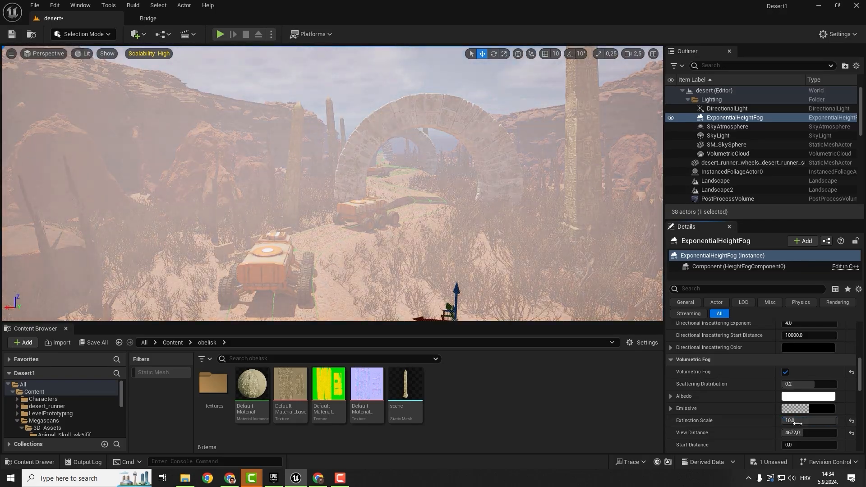
pyautogui.write('5000')
pyautogui.press('Return')
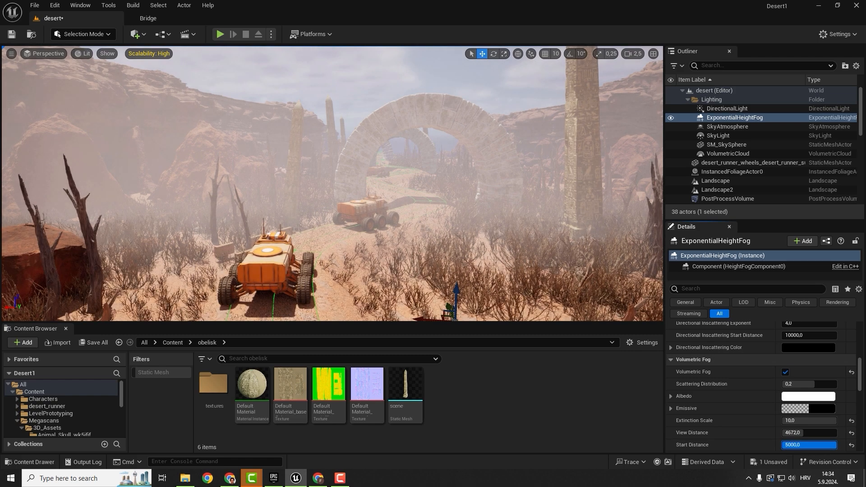
pyautogui.moveTo(835, 445)
pyautogui.mouseDown()
pyautogui.moveTo(797, 433)
pyautogui.moveTo(828, 432)
pyautogui.mouseUp()
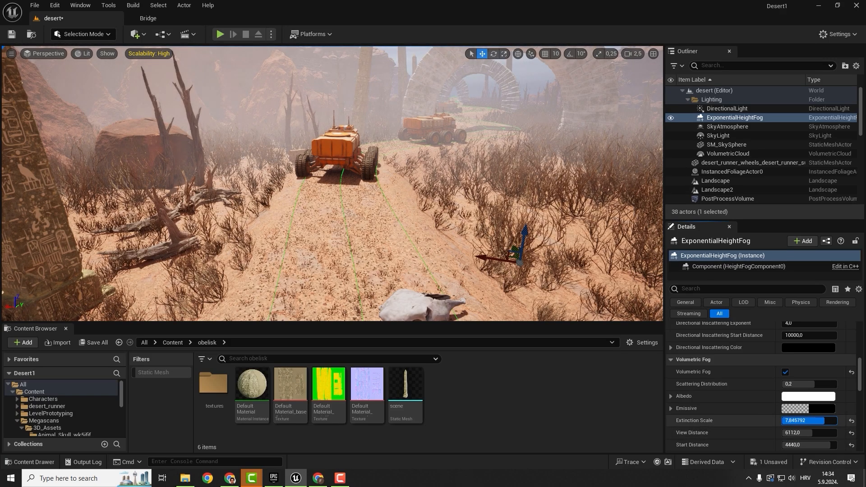
pyautogui.moveTo(800, 420); pyautogui.dragTo(801, 420)
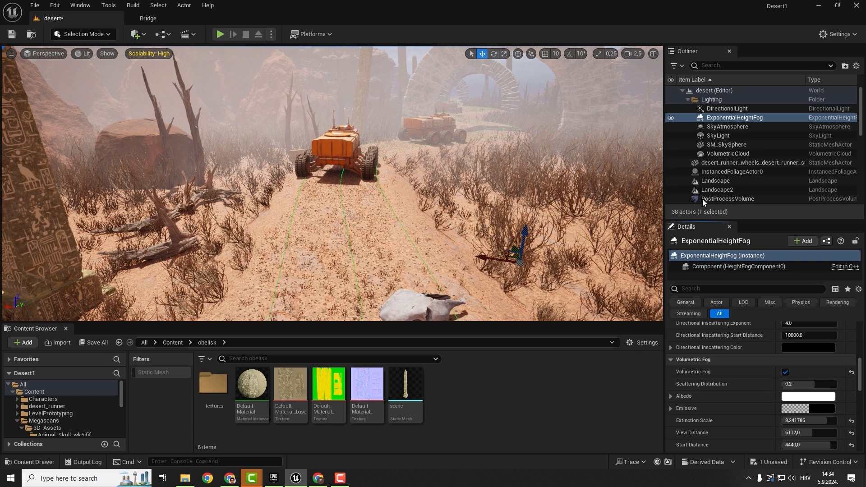
# Select the Post Process Volume and filter its properties by "mid".
pyautogui.click(715, 199)
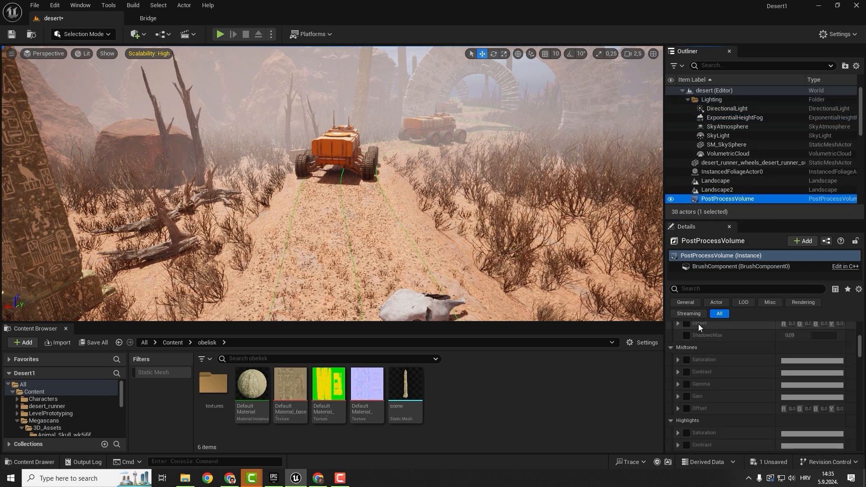
pyautogui.click(691, 290)
pyautogui.write('m')
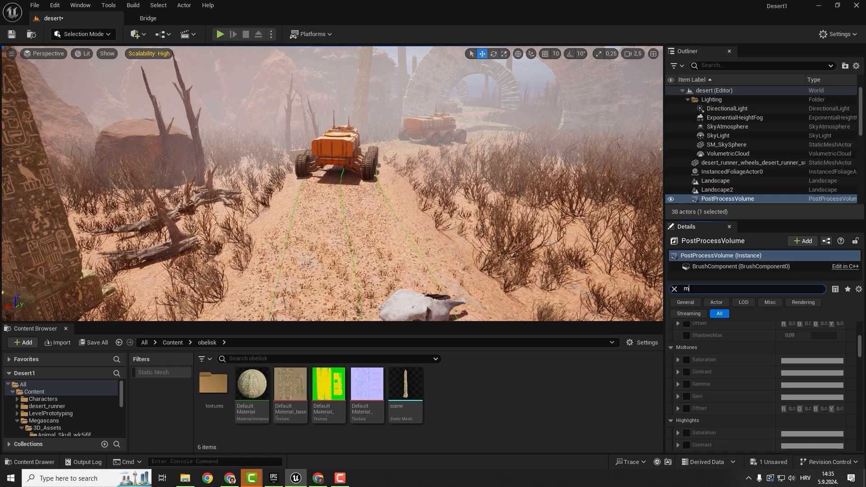
pyautogui.write('id')
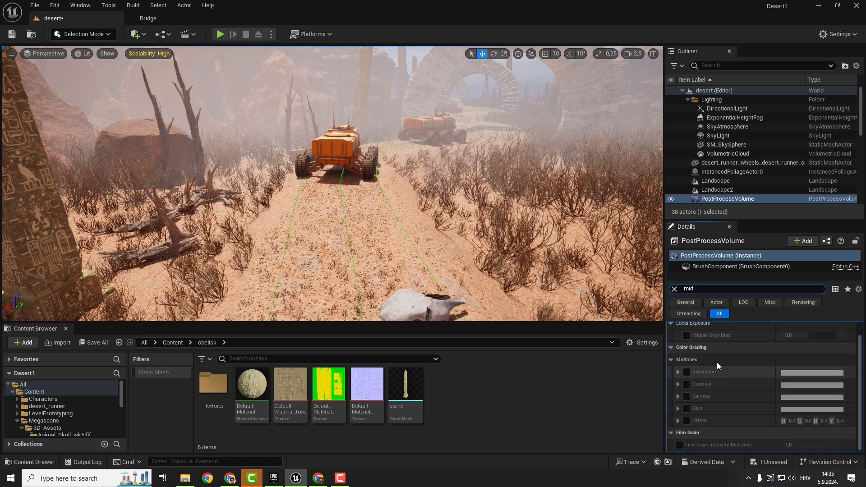
# Override the Midtones Gain in the color grading settings and tint it slightly toward a warm pink.
pyautogui.moveTo(476, 280); pyautogui.dragTo(487, 252, button='right')
pyautogui.press('d')
pyautogui.scroll(-1, 475, 279)
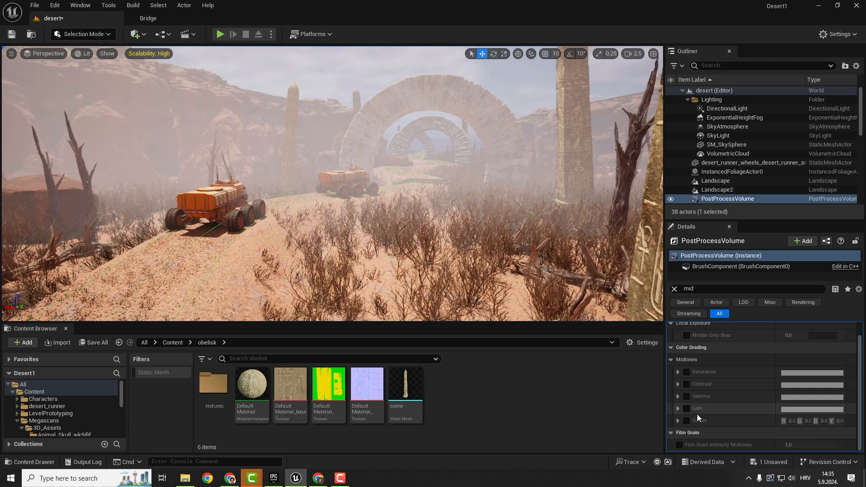
pyautogui.click(677, 408)
pyautogui.click(686, 409)
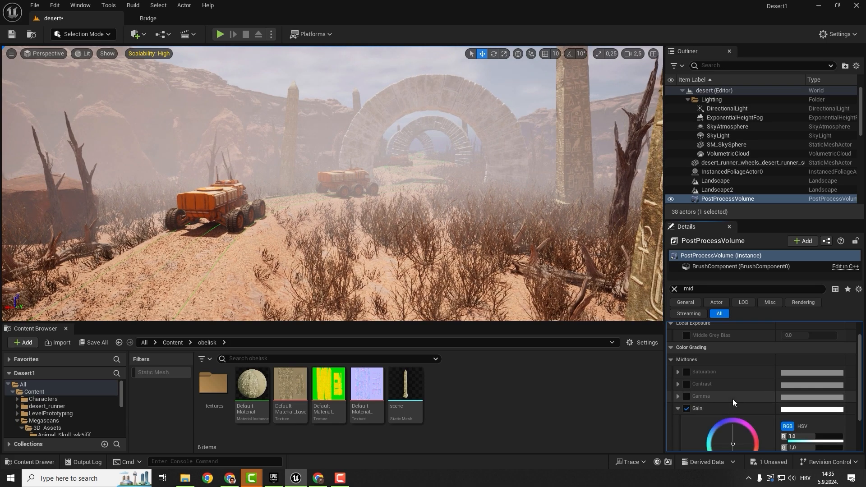
pyautogui.scroll(-2, 734, 400)
pyautogui.moveTo(738, 396); pyautogui.dragTo(743, 391)
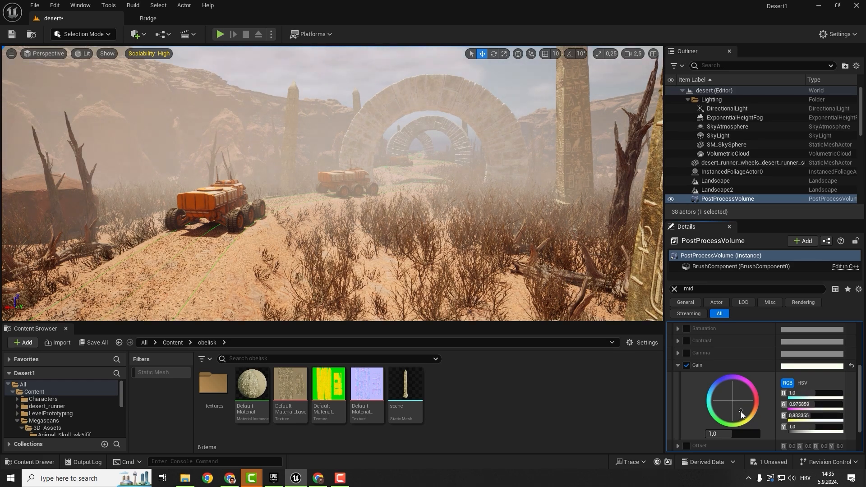
pyautogui.moveTo(741, 414); pyautogui.dragTo(738, 409)
pyautogui.click(677, 364)
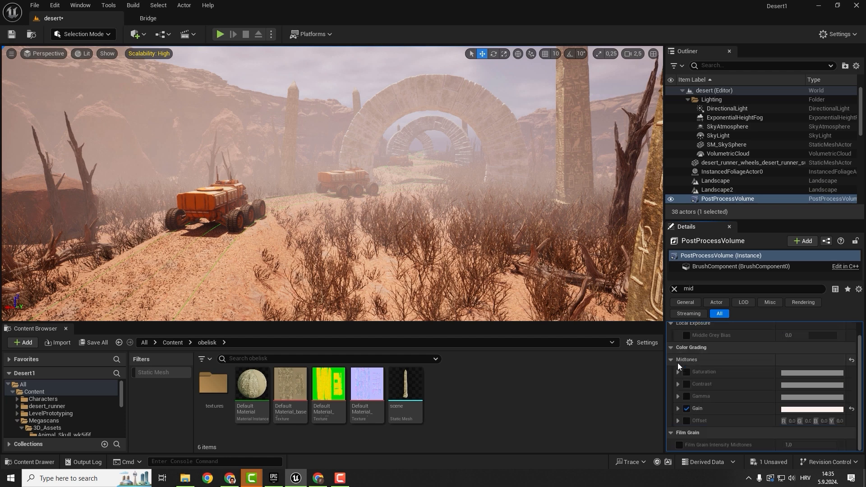
# Override the Midtones Saturation and lower it to 0.81.
pyautogui.click(677, 372)
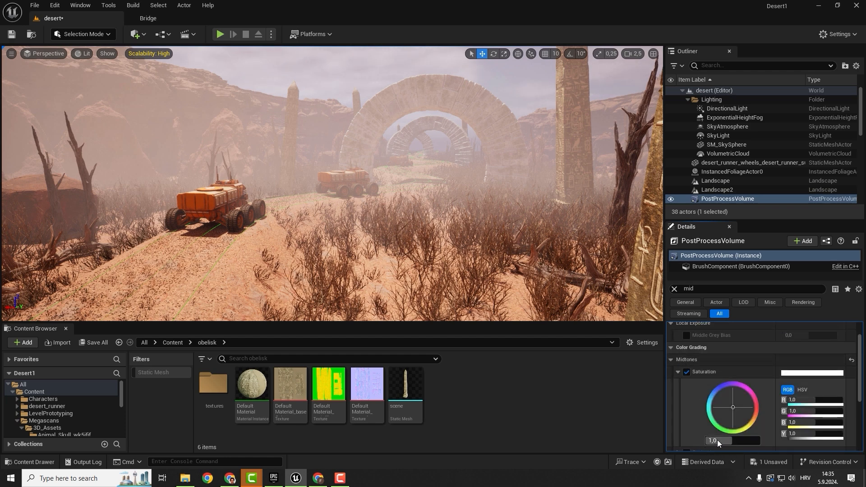
pyautogui.moveTo(729, 441); pyautogui.dragTo(727, 440)
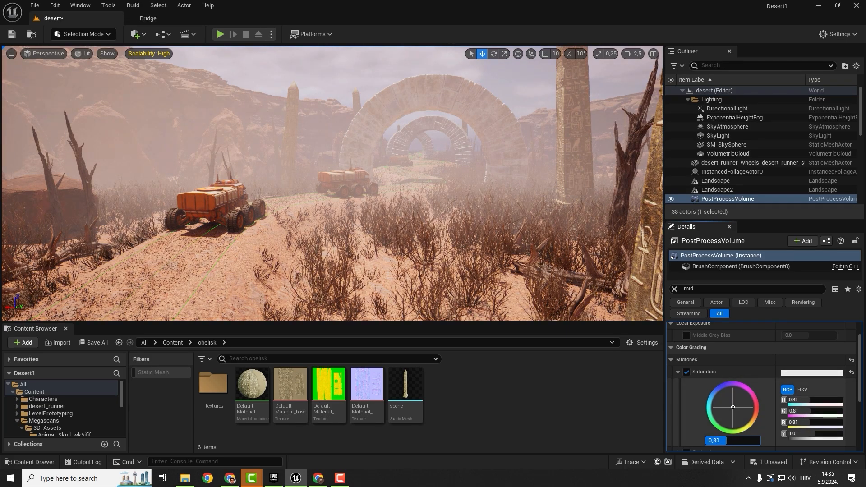
pyautogui.press('s')
pyautogui.moveTo(405, 194); pyautogui.dragTo(406, 207, button='right')
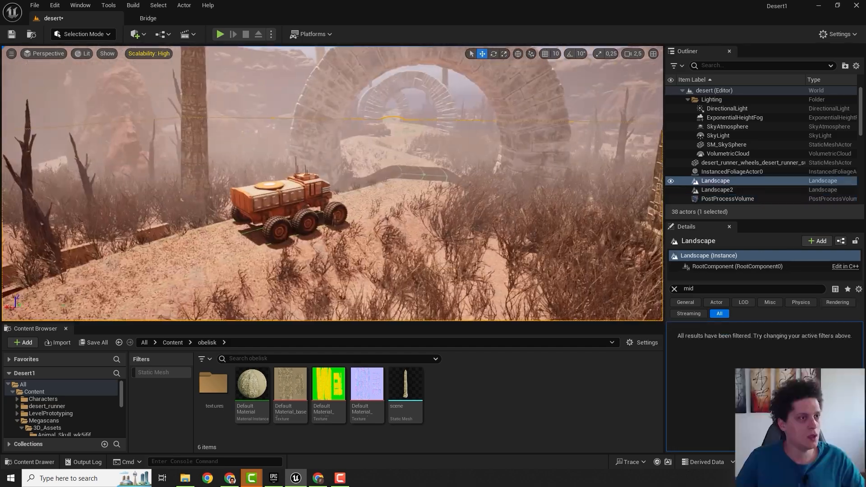
# Duplicate the layered desert cliff mesh, rotate it across the road and line up copies to close off the canyon's end.
pyautogui.press('w')
pyautogui.moveTo(333, 184)
pyautogui.mouseDown(button='right')
pyautogui.moveTo(343, 182)
pyautogui.moveTo(333, 181)
pyautogui.mouseUp(button='right')
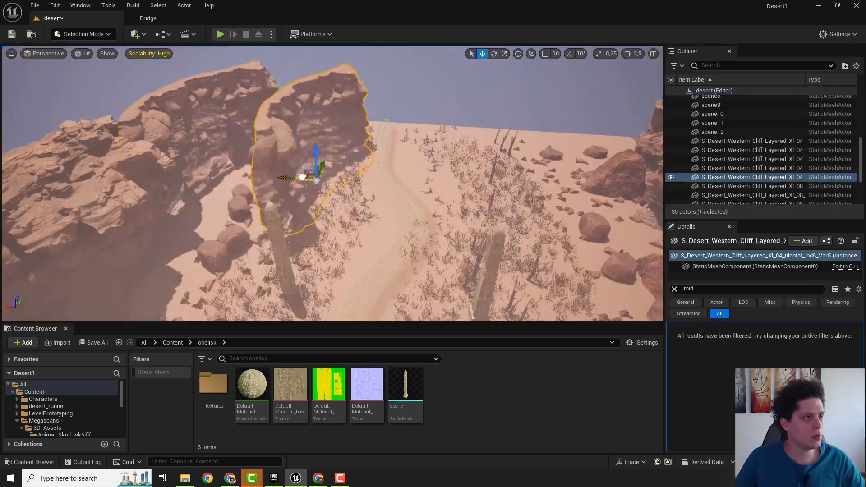
pyautogui.press('e')
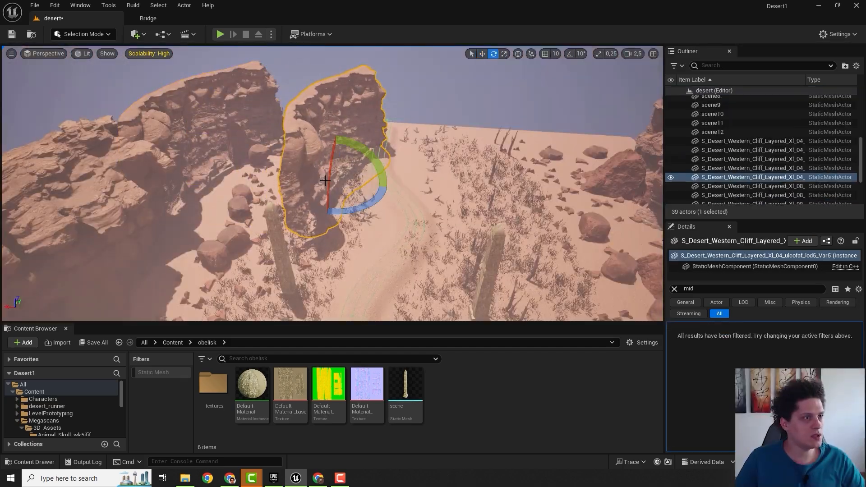
pyautogui.moveTo(339, 212); pyautogui.dragTo(365, 210)
pyautogui.press('w')
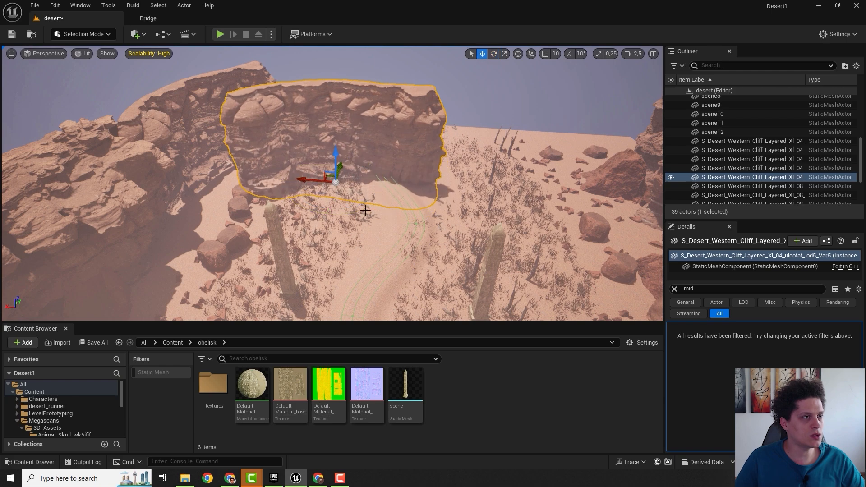
pyautogui.moveTo(330, 179); pyautogui.dragTo(550, 146)
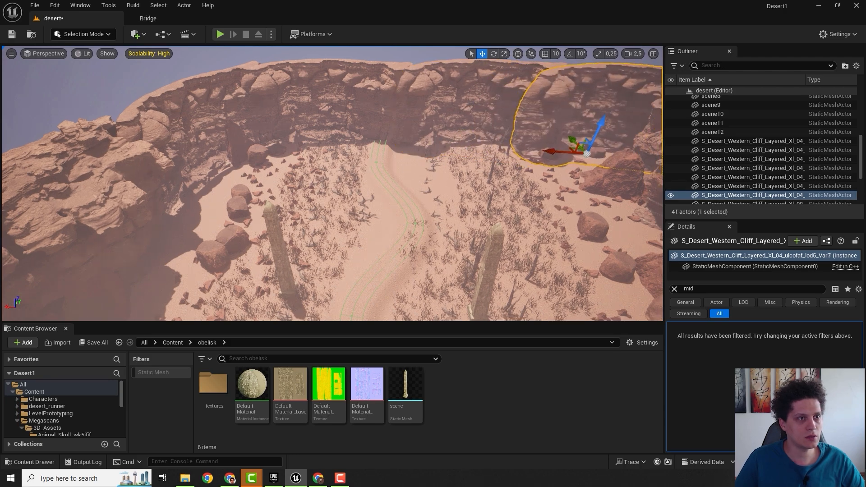
# Return to the road view, select the Post Process Volume and clear the "mid" property filter.
pyautogui.click(518, 184)
pyautogui.press('1')
pyautogui.moveTo(227, 65)
pyautogui.mouseDown(button='right')
pyautogui.moveTo(228, 51)
pyautogui.moveTo(228, 64)
pyautogui.moveTo(219, 62)
pyautogui.moveTo(231, 65)
pyautogui.moveTo(220, 65)
pyautogui.mouseUp(button='right')
pyautogui.press('w')
pyautogui.press('w')
pyautogui.press('s')
pyautogui.press('w')
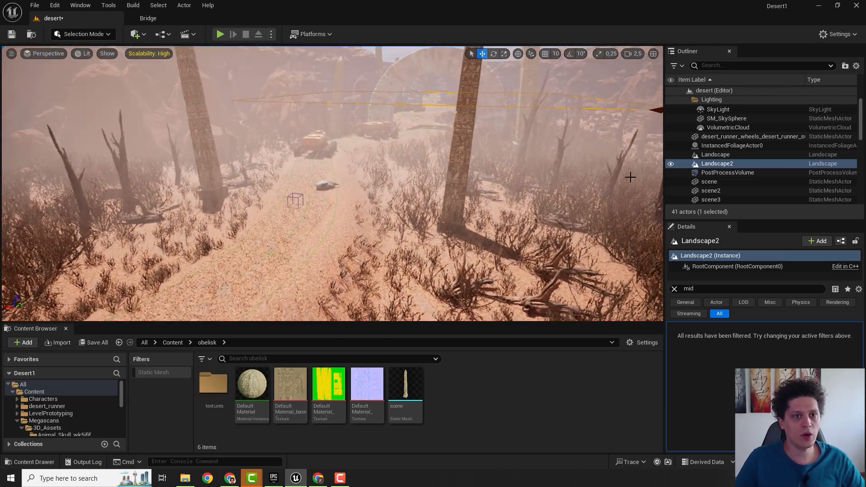
pyautogui.click(738, 173)
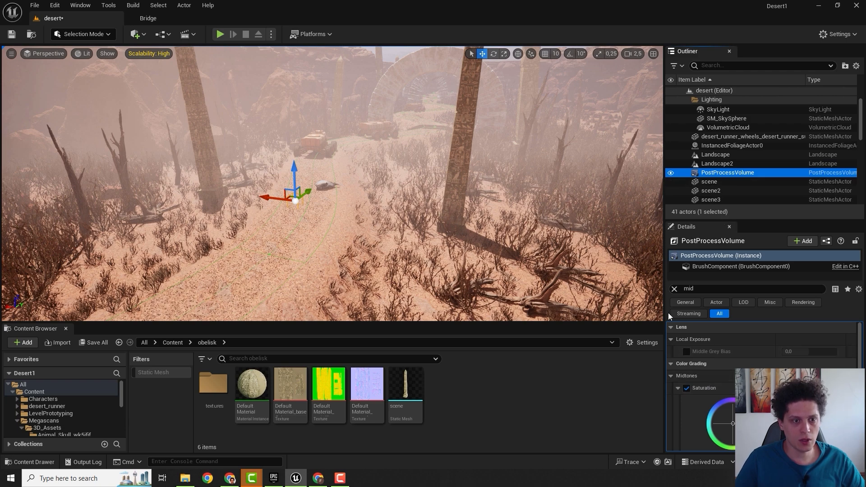
pyautogui.click(674, 289)
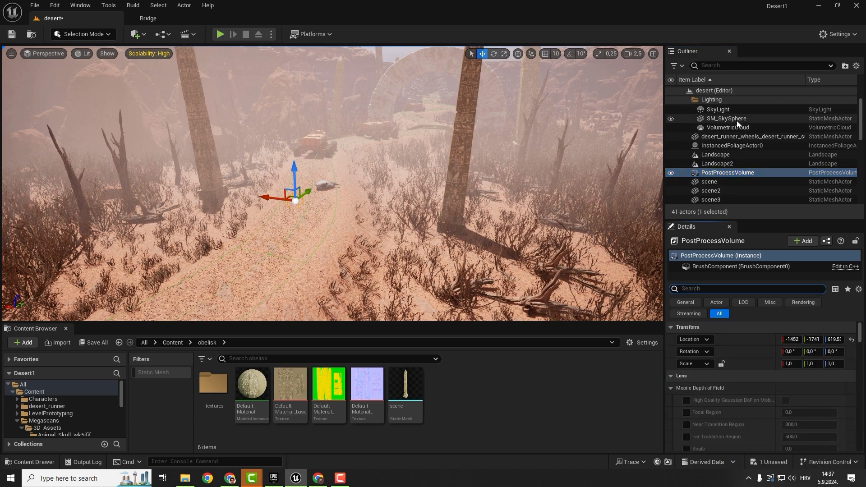
# Lower the ExponentialHeightFog's volumetric Extinction Scale to about 1.5 and save the level.
pyautogui.click(734, 117)
pyautogui.scroll(-6, 751, 378)
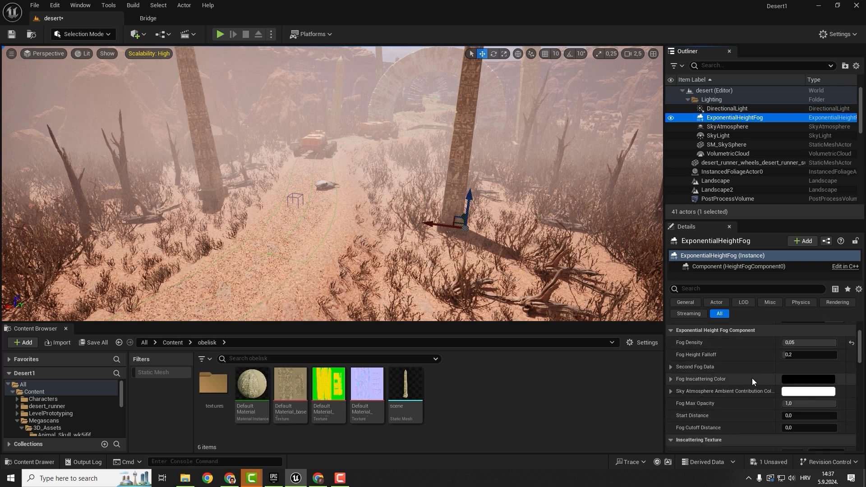
pyautogui.scroll(-4, 752, 386)
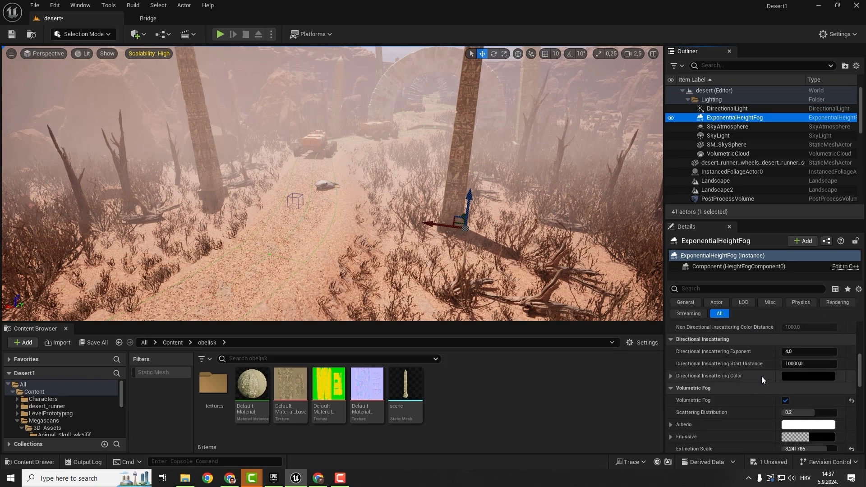
pyautogui.moveTo(821, 392); pyautogui.dragTo(797, 392)
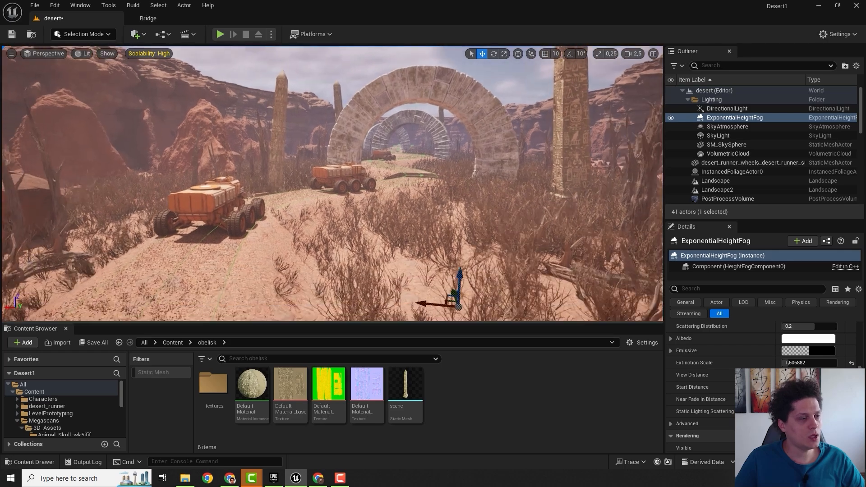
pyautogui.moveTo(418, 226); pyautogui.dragTo(421, 234, button='right')
pyautogui.hotkey('ctrl', 's')
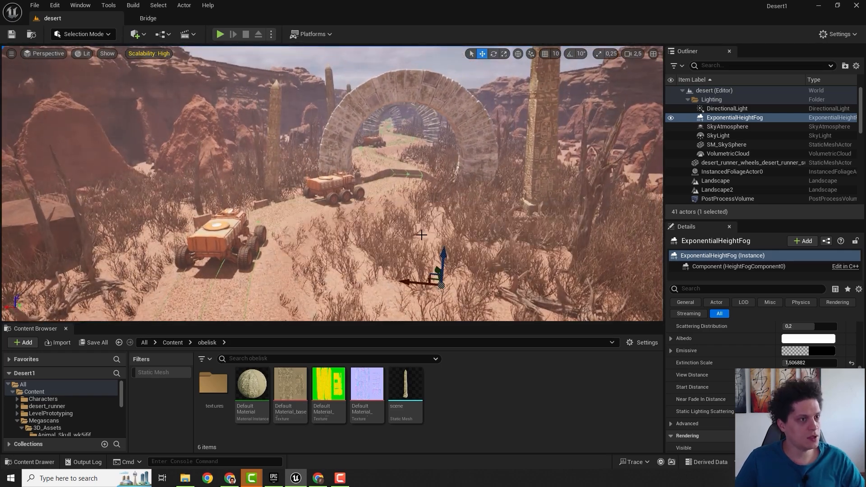
# Rotate the sun's direction so it lights the stone arches and road directly, and check the relit canyon full screen.
pyautogui.hotkey('ctrl', 'l')
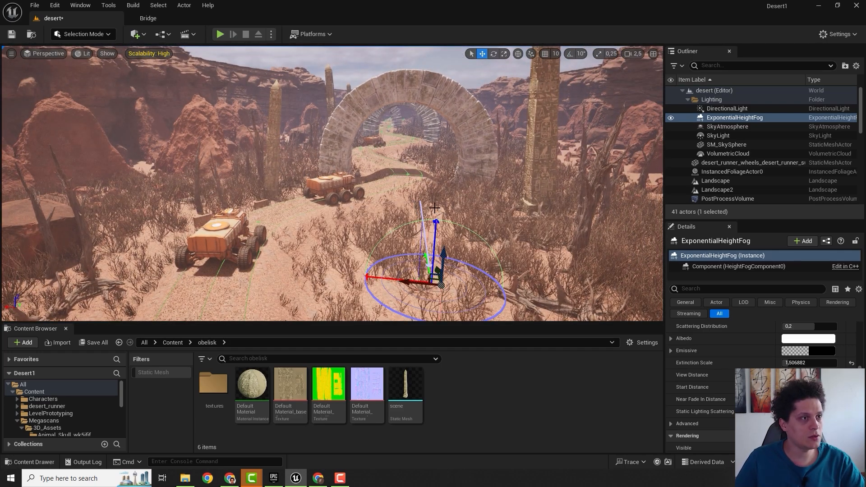
pyautogui.hotkey('ctrl', 'l')
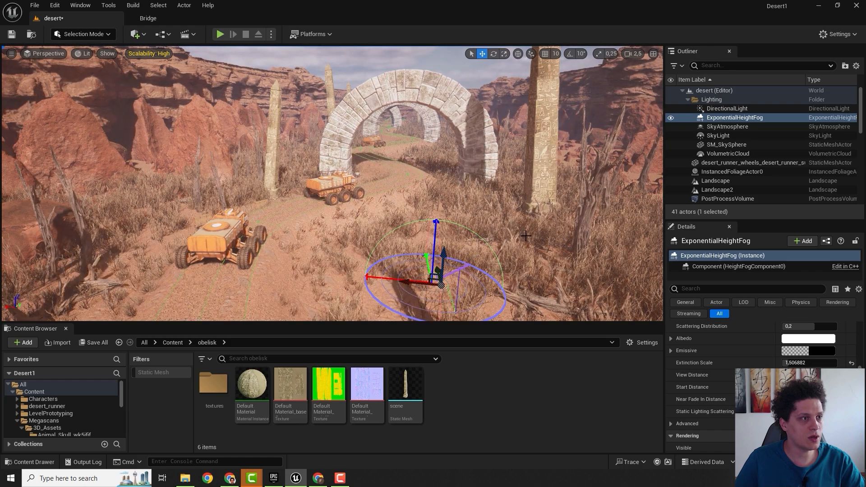
pyautogui.hotkey('ctrl', 'l')
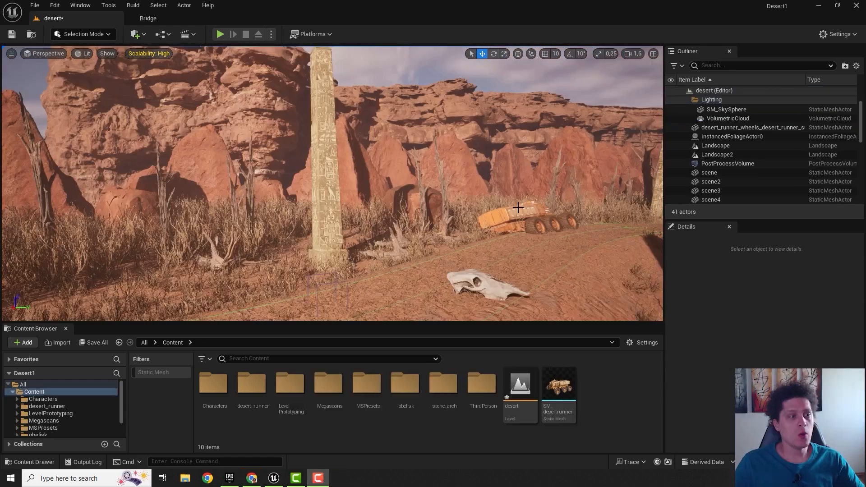
pyautogui.moveTo(453, 205); pyautogui.dragTo(552, 215, button='right')
pyautogui.press('F11')
pyautogui.press('w')
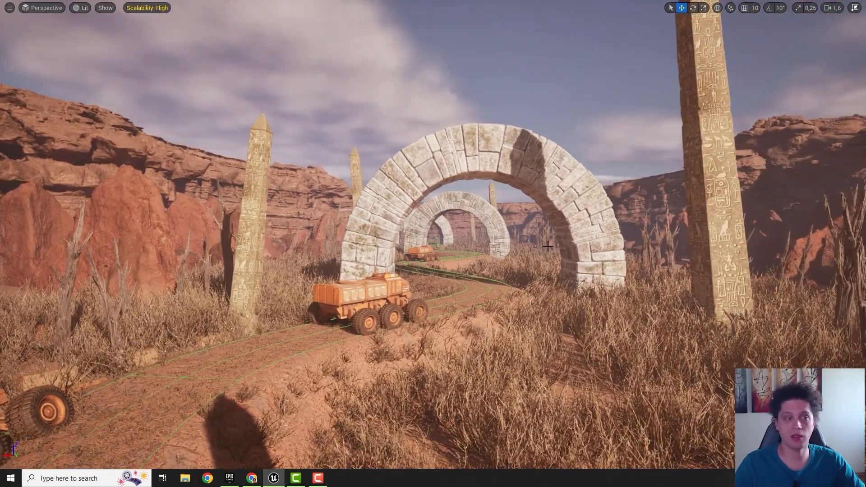
pyautogui.moveTo(575, 204); pyautogui.dragTo(549, 242, button='right')
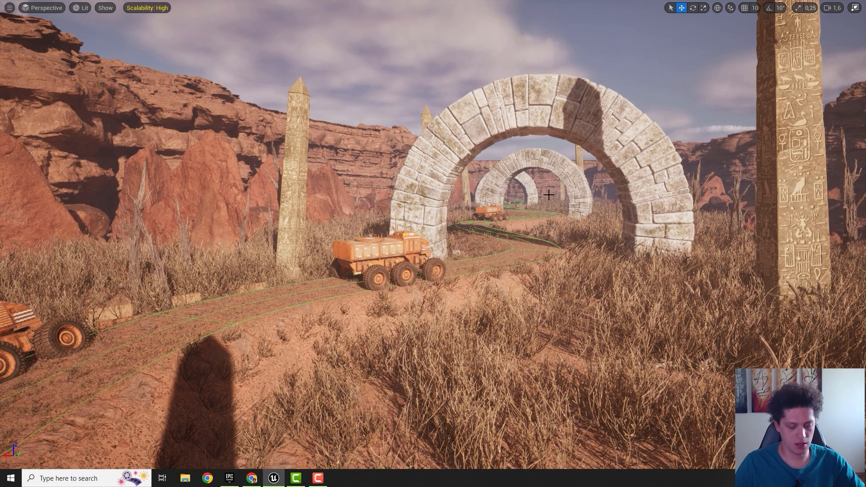
pyautogui.press('F11')
# Locate the static mesh asset of the nearest stone arch and check its Nanite option.
pyautogui.click(472, 104)
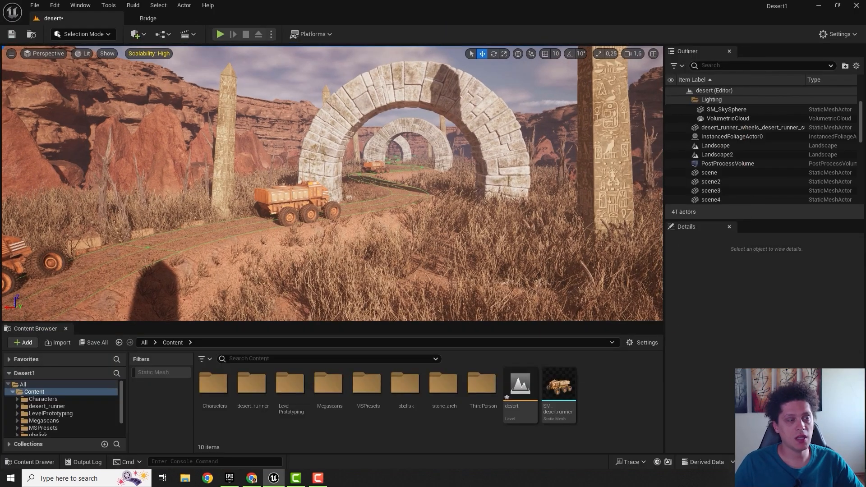
pyautogui.rightClick(493, 109)
pyautogui.click(534, 139)
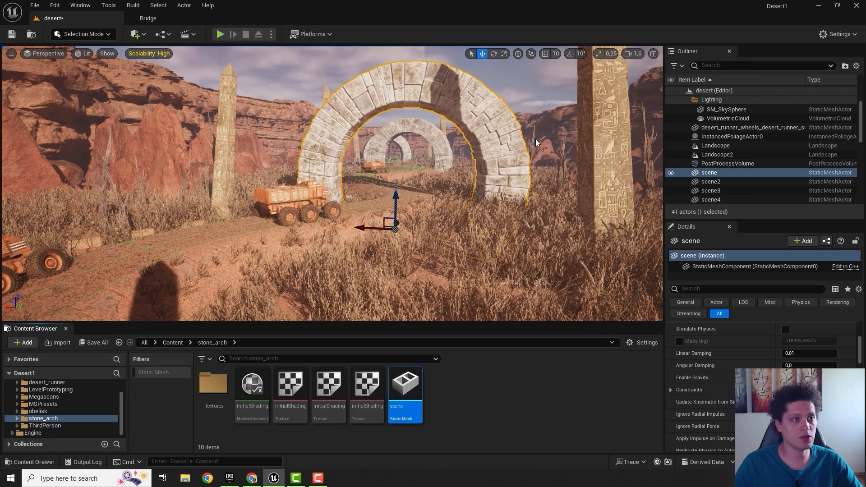
pyautogui.rightClick(405, 388)
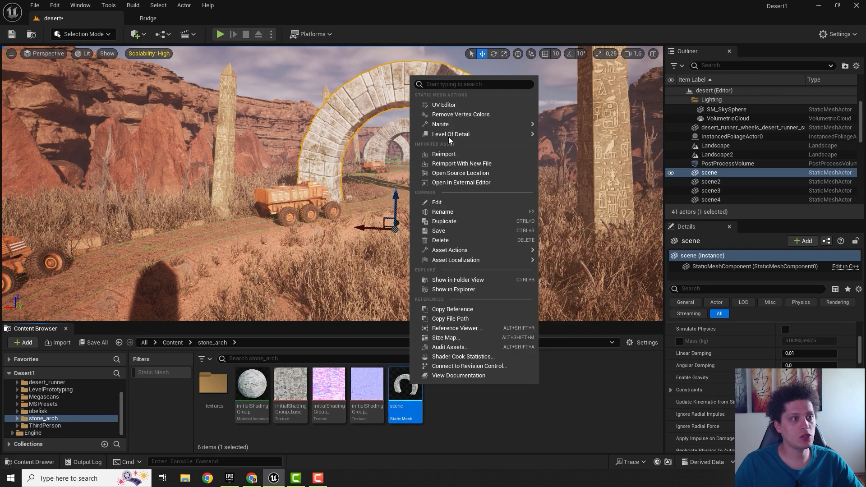
pyautogui.moveTo(452, 128)
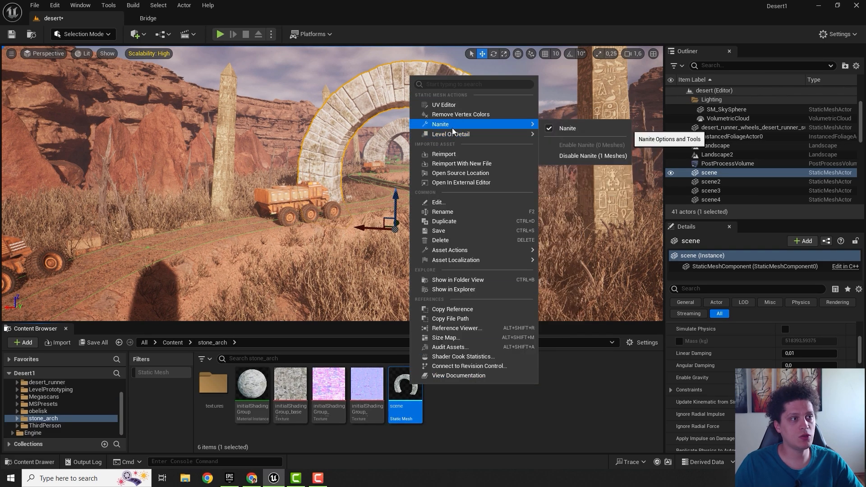
pyautogui.click(598, 126)
pyautogui.click(539, 218)
pyautogui.press('Escape')
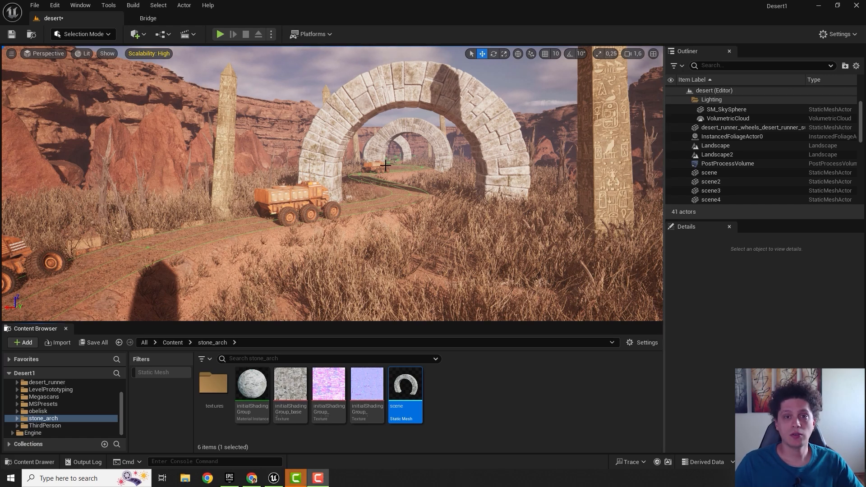
# Place a Cine Camera Actor near the rover in front of the first arch and rename it cam1.
pyautogui.click(136, 34)
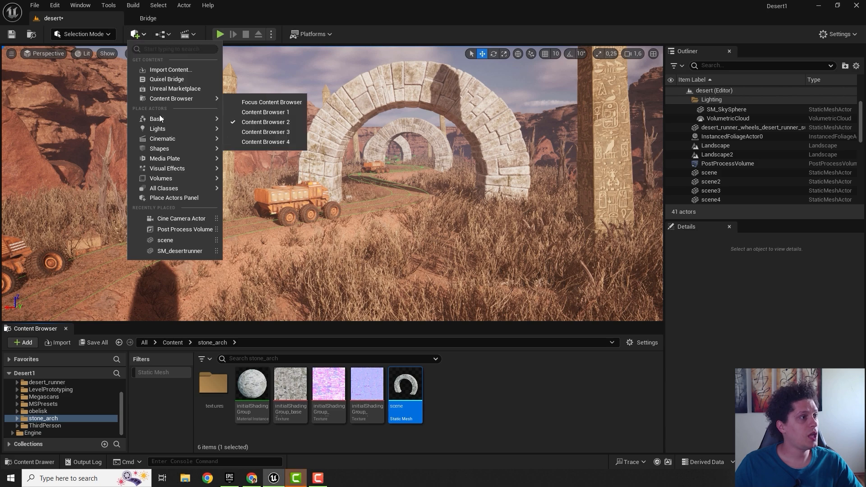
pyautogui.moveTo(168, 139)
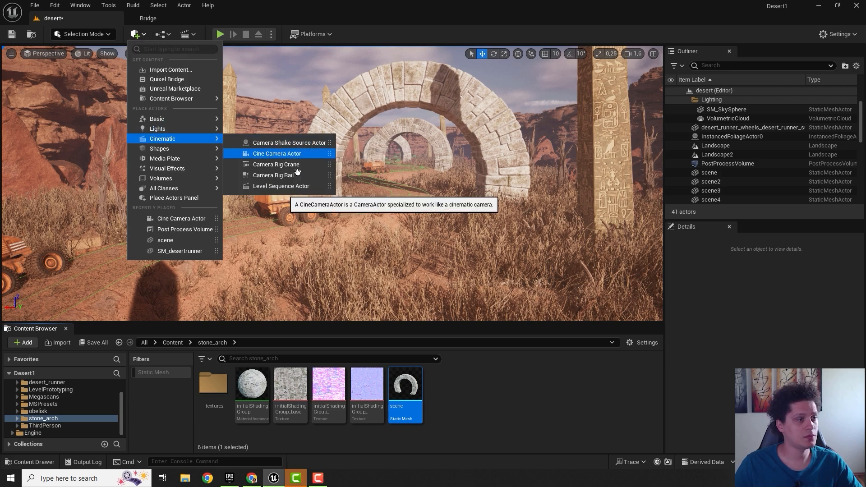
pyautogui.moveTo(282, 155); pyautogui.dragTo(353, 197)
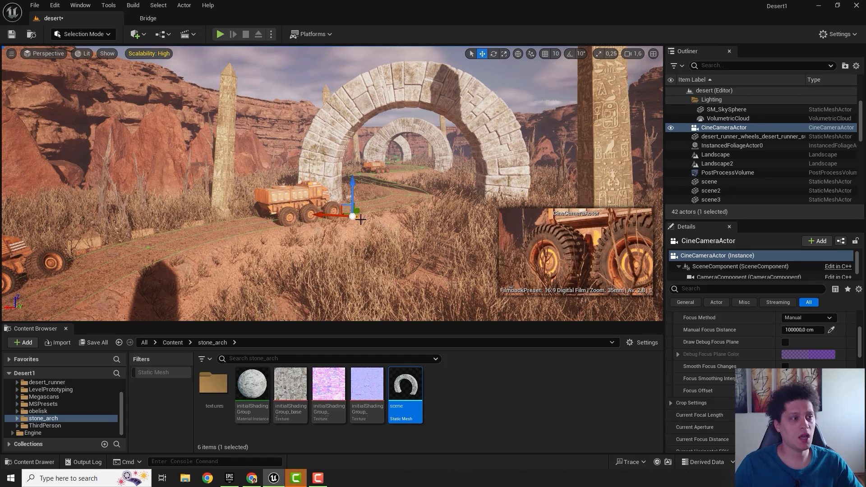
pyautogui.moveTo(333, 214); pyautogui.dragTo(367, 221)
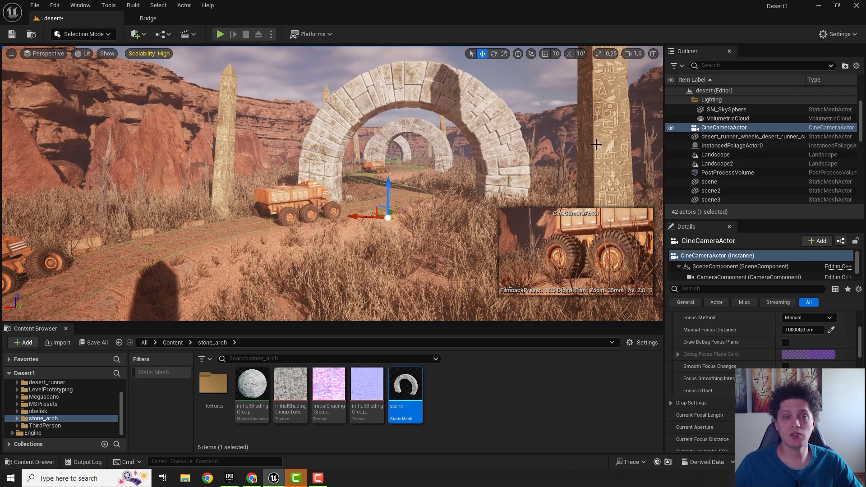
pyautogui.click(715, 128)
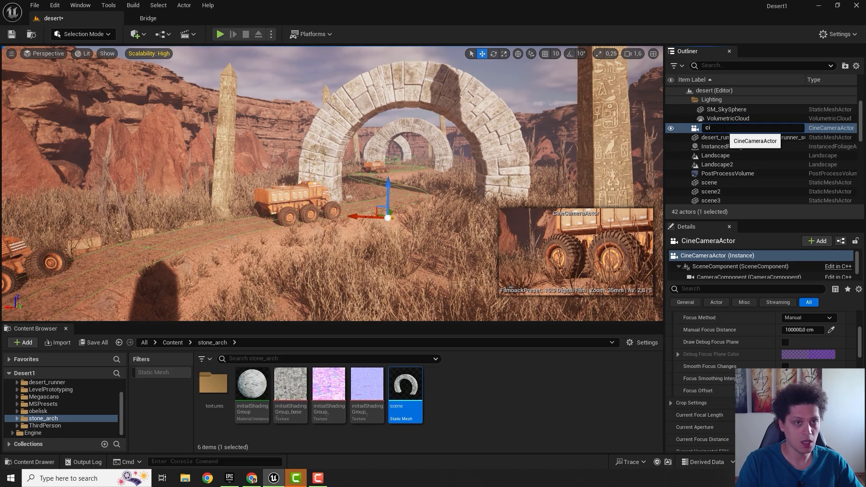
pyautogui.press('Return')
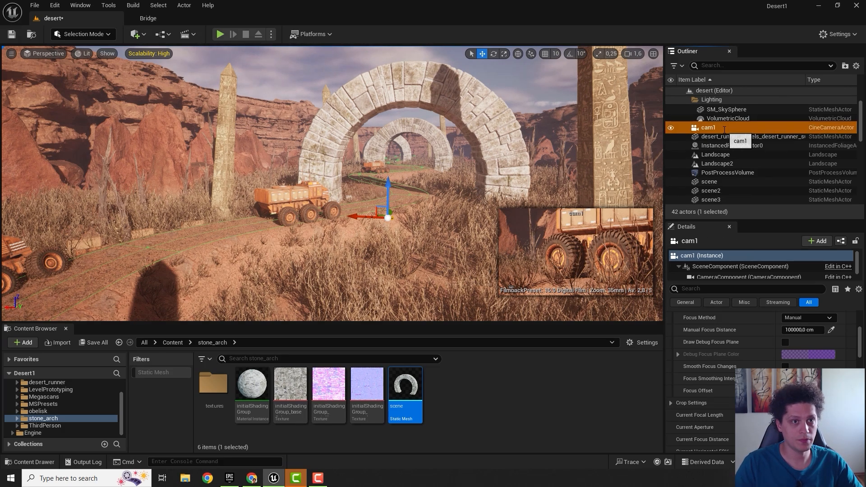
# Pilot cam1 and pull it back along the road to frame the skull, rovers, obelisks and stone arches.
pyautogui.rightClick(715, 127)
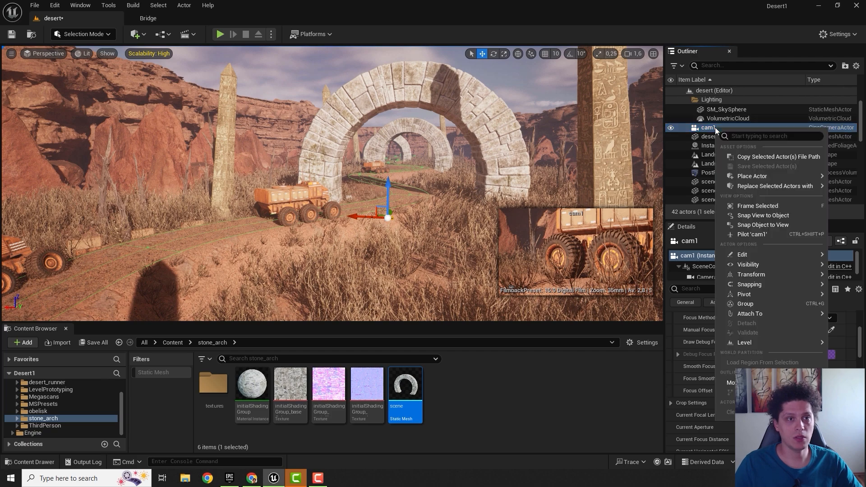
pyautogui.click(756, 234)
pyautogui.press('s')
pyautogui.moveTo(458, 181)
pyautogui.mouseDown(button='right')
pyautogui.moveTo(431, 168)
pyautogui.moveTo(439, 181)
pyautogui.moveTo(379, 183)
pyautogui.moveTo(482, 188)
pyautogui.moveTo(536, 178)
pyautogui.moveTo(444, 191)
pyautogui.moveTo(437, 205)
pyautogui.moveTo(458, 180)
pyautogui.mouseUp(button='right')
pyautogui.press('s')
pyautogui.scroll(-3, 410, 180)
pyautogui.press('s')
pyautogui.press('s')
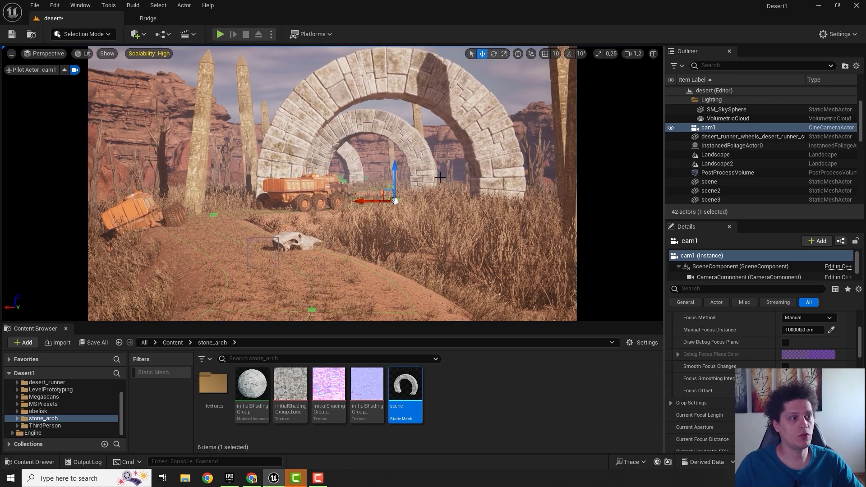
pyautogui.moveTo(439, 179); pyautogui.dragTo(437, 178, button='right')
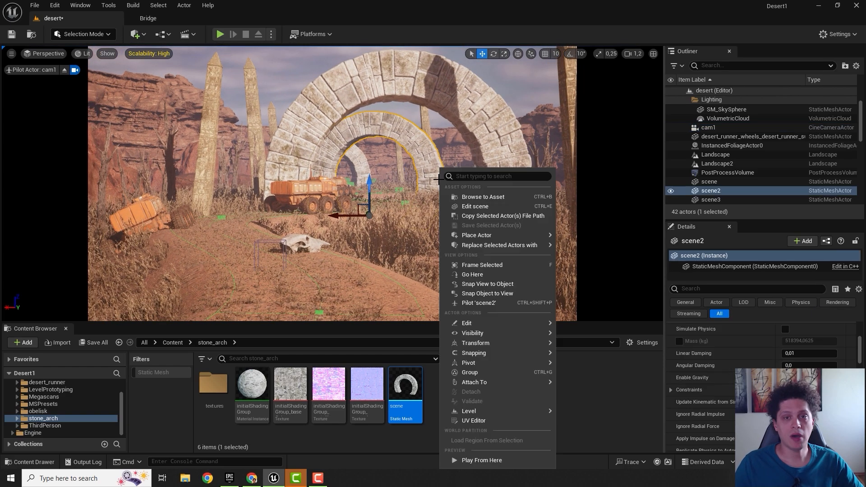
pyautogui.click(399, 129)
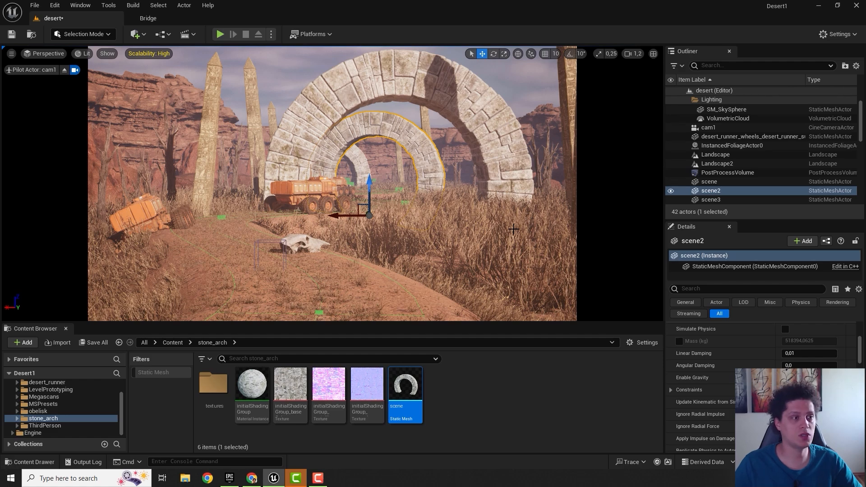
# Set cam1's Filmback to 16:9 DSLR and its Current Focal Length to 22.
pyautogui.click(711, 128)
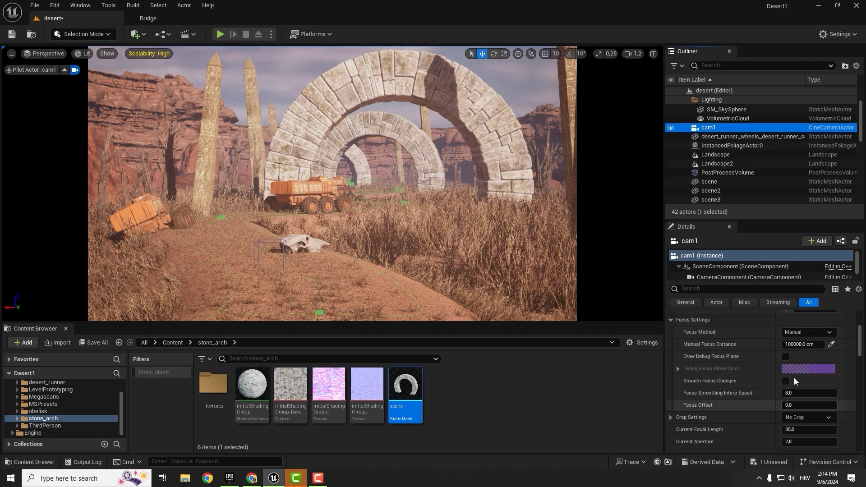
pyautogui.click(818, 353)
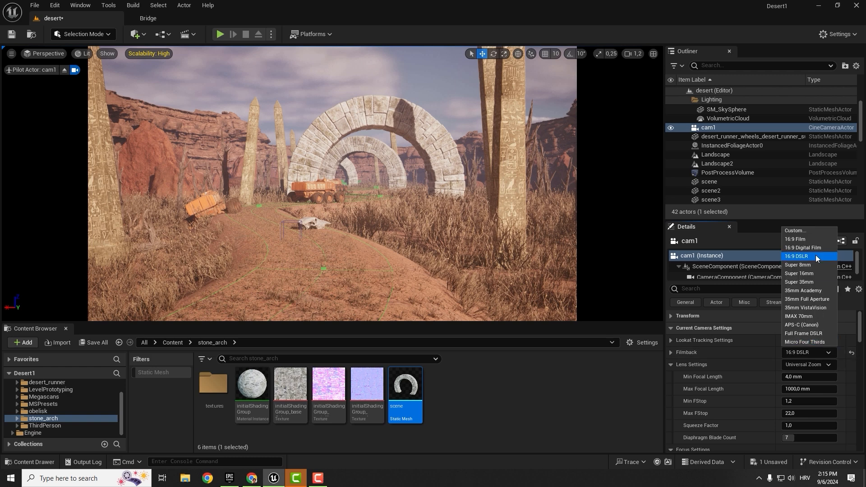
pyautogui.scroll(-5, 751, 380)
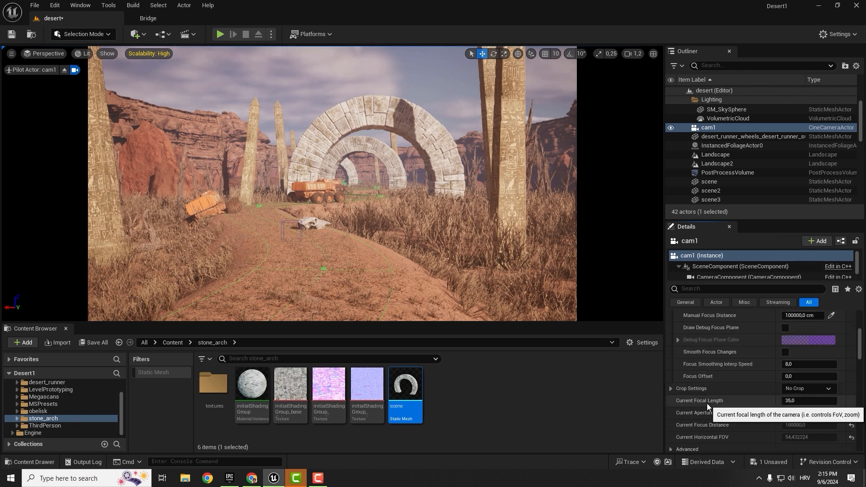
pyautogui.click(807, 401)
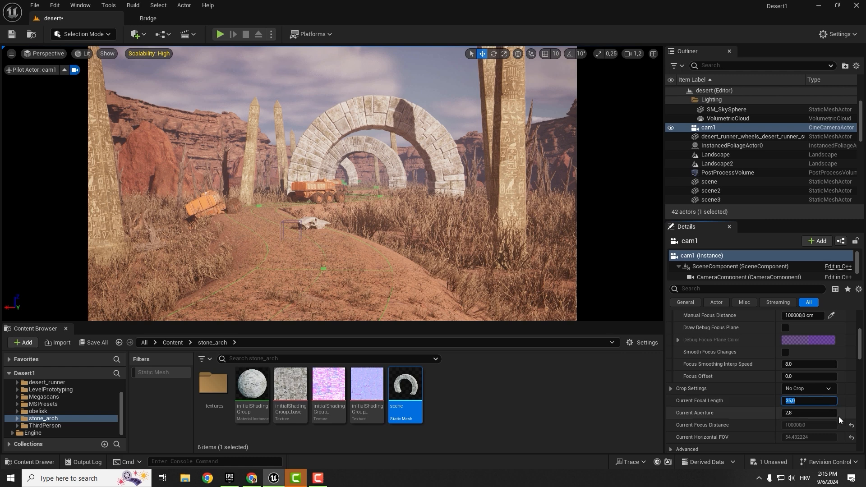
pyautogui.write('22')
pyautogui.press('Return')
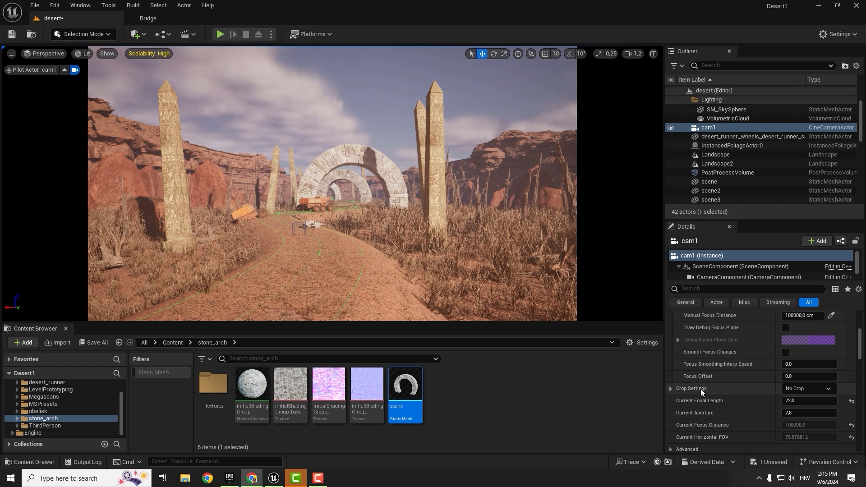
# Set cam1's Crop Settings to 2.39 and its lens Squeeze Factor to 2.
pyautogui.click(831, 388)
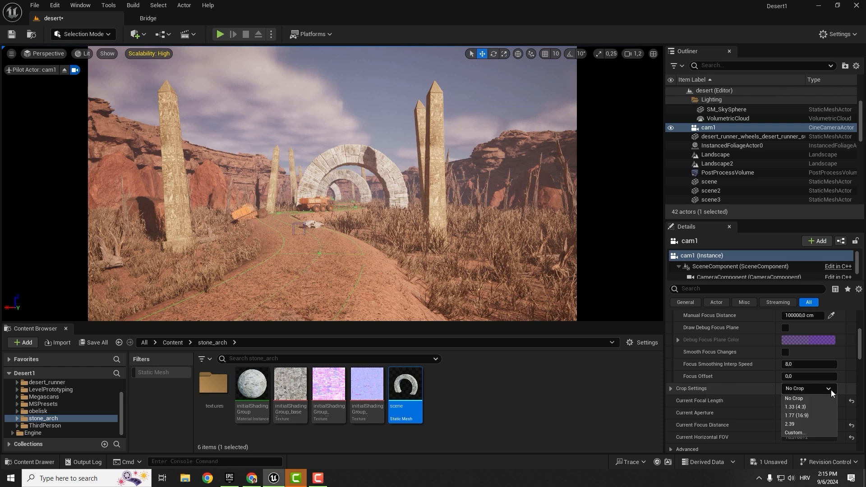
pyautogui.click(795, 423)
pyautogui.scroll(1, 738, 374)
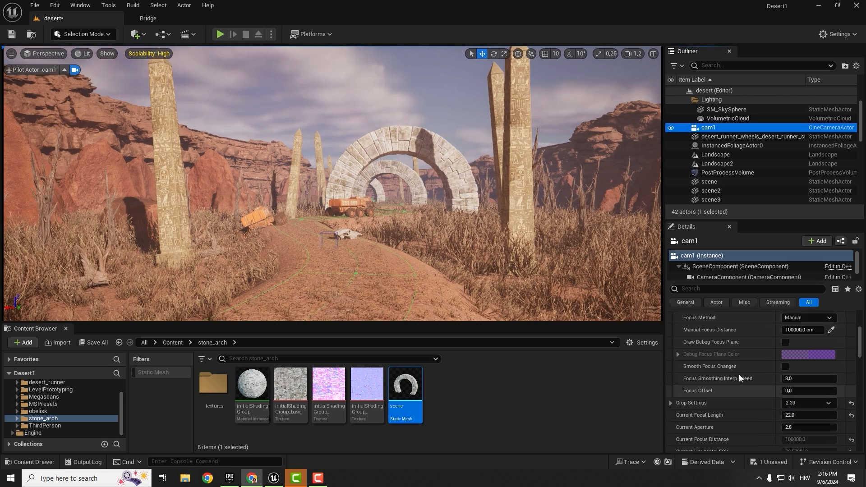
pyautogui.scroll(4, 739, 375)
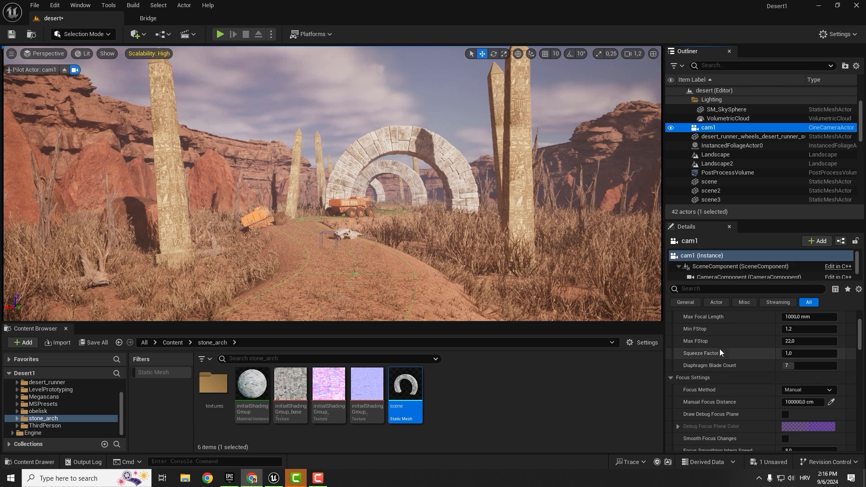
pyautogui.click(800, 353)
pyautogui.write('2')
pyautogui.press('Return')
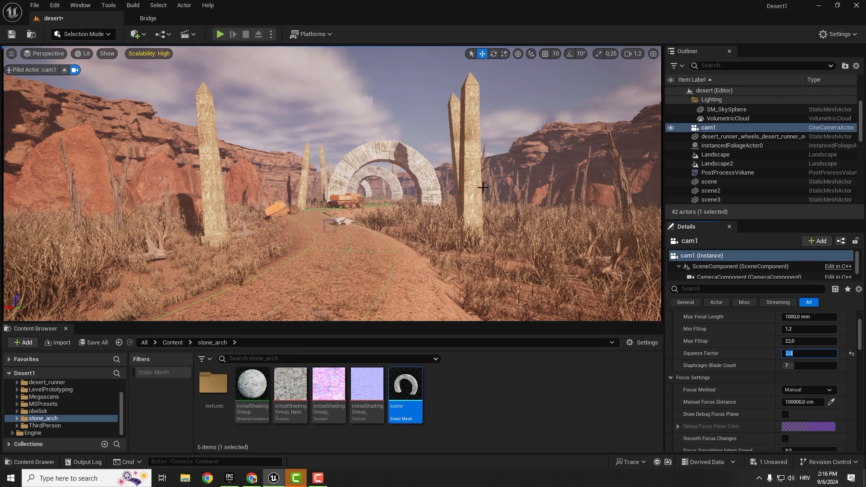
# Move the piloted cam1 forward to frame the skull in the foreground with the arches behind it.
pyautogui.moveTo(435, 219); pyautogui.dragTo(422, 200, button='right')
pyautogui.press('w')
pyautogui.press('w')
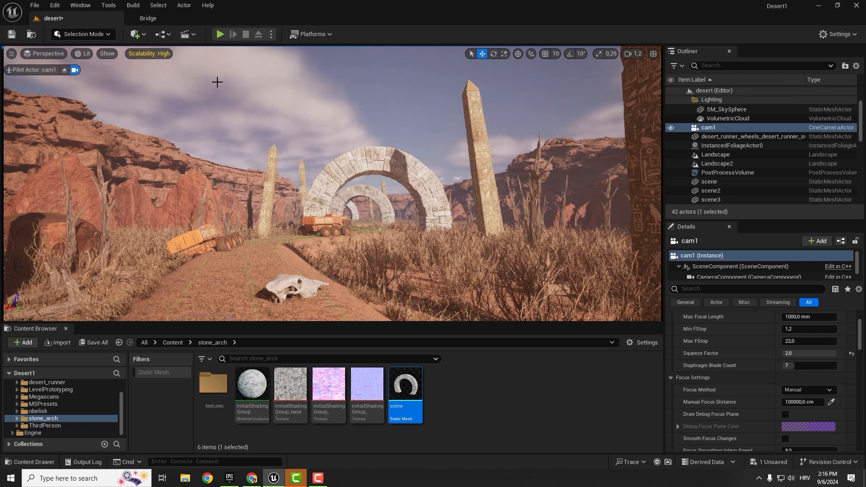
# Add a level sequence named seq1 in the Content folder and find cam1 among the level's actors.
pyautogui.click(189, 36)
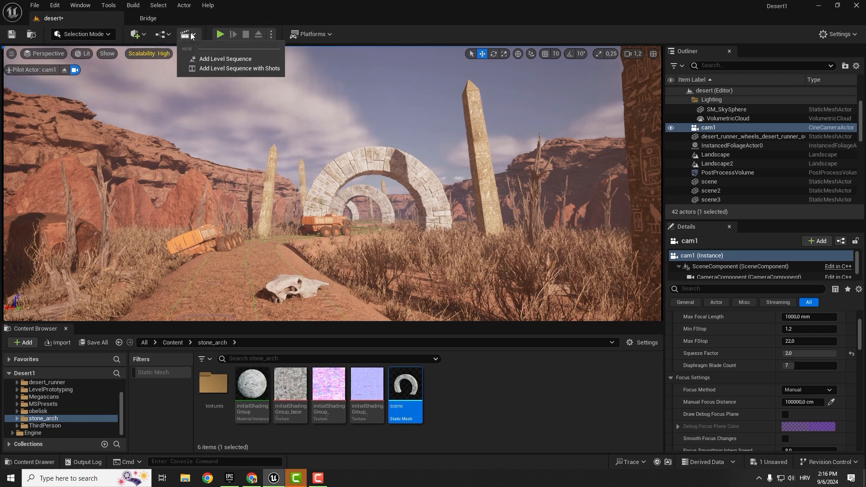
pyautogui.click(216, 59)
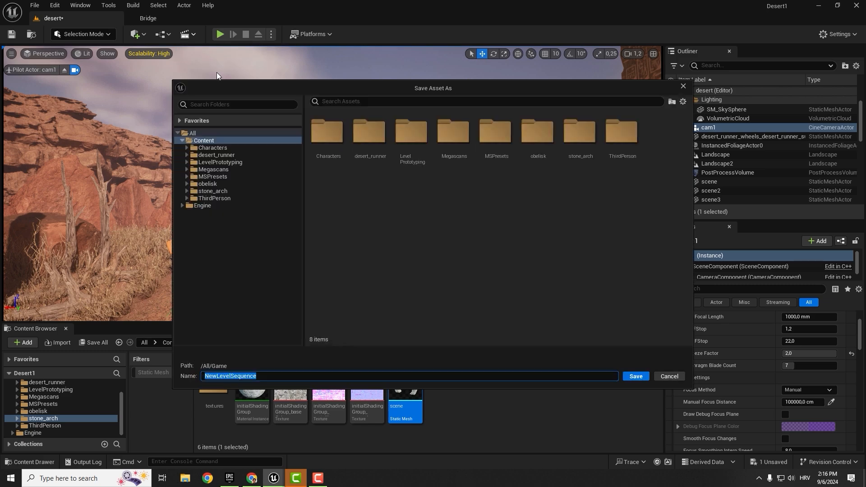
pyautogui.write('seq1')
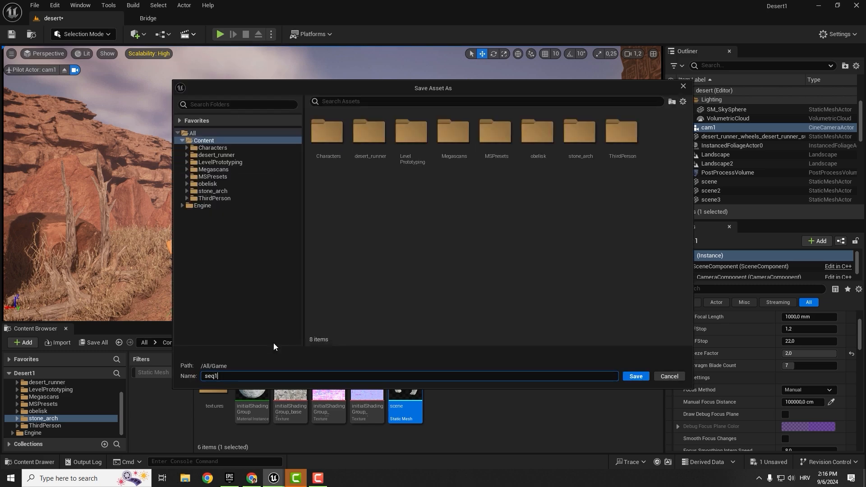
pyautogui.press('Return')
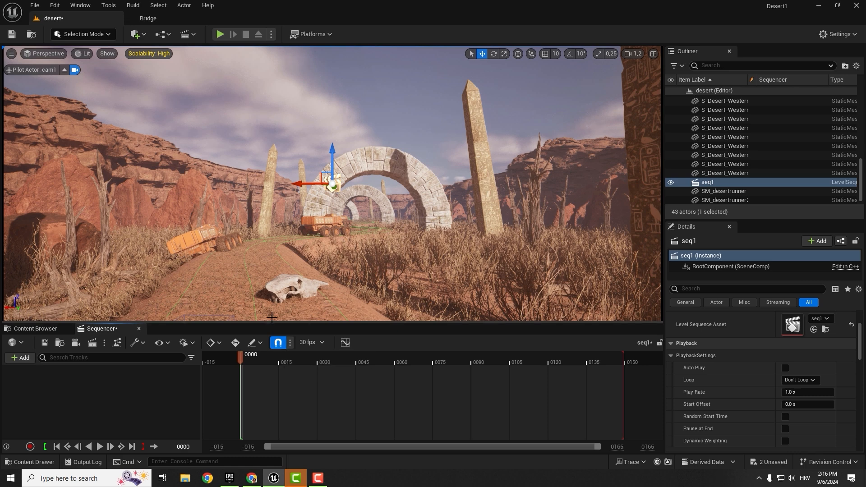
pyautogui.scroll(8, 860, 180)
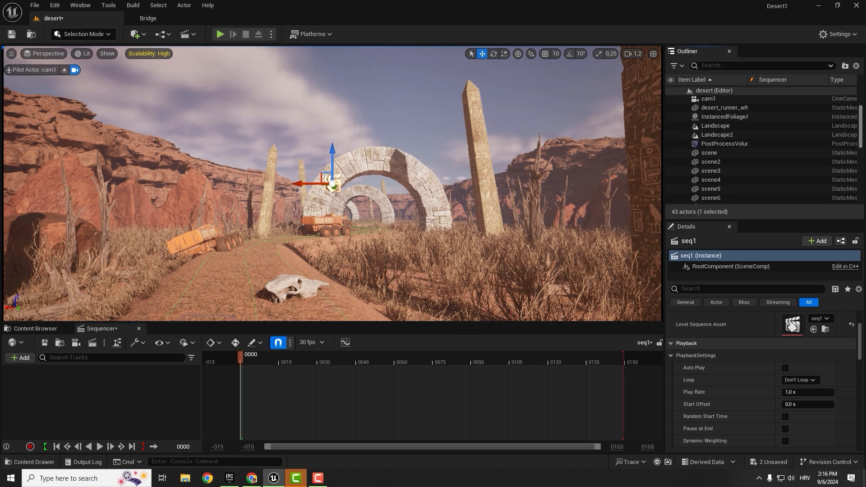
# Add the cam1 actor to the seq1 sequence so it gets its own track and a camera cut.
pyautogui.click(712, 152)
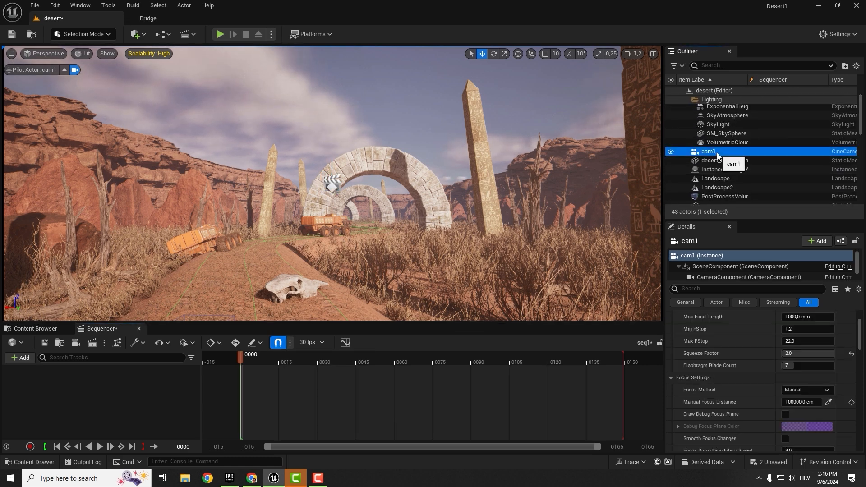
pyautogui.moveTo(711, 156); pyautogui.dragTo(495, 245)
pyautogui.moveTo(217, 374); pyautogui.dragTo(144, 393)
pyautogui.click(266, 359)
pyautogui.moveTo(288, 356); pyautogui.dragTo(244, 375)
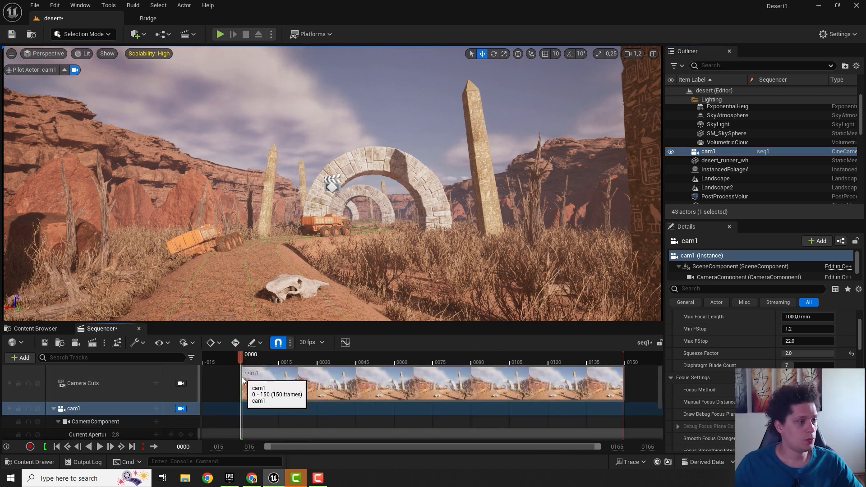
# Collapse cam1's camera component track and key its Transform at frame 0.
pyautogui.scroll(-1, 58, 390)
pyautogui.click(90, 381)
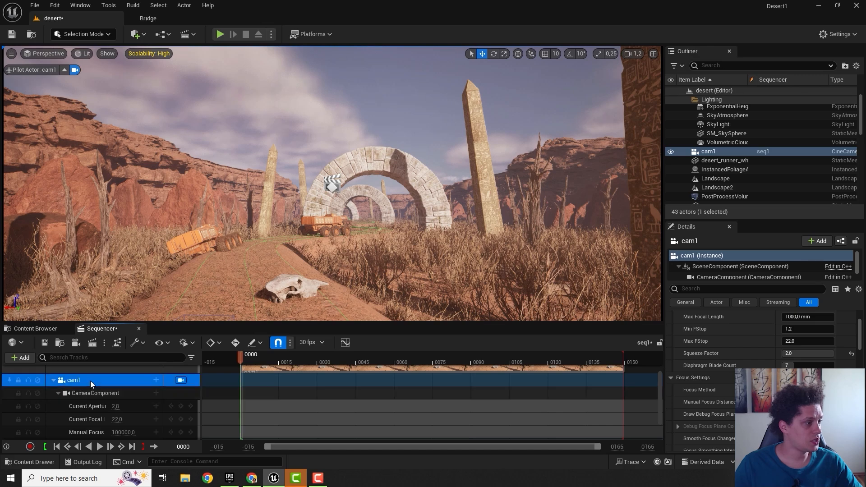
pyautogui.click(58, 393)
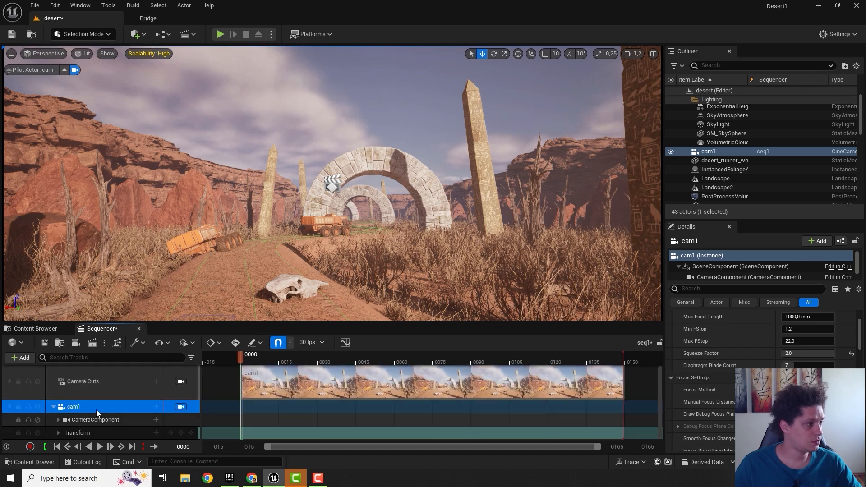
pyautogui.keyDown('ctrl'); pyautogui.click(94, 432); pyautogui.keyUp('ctrl')
pyautogui.click(94, 433)
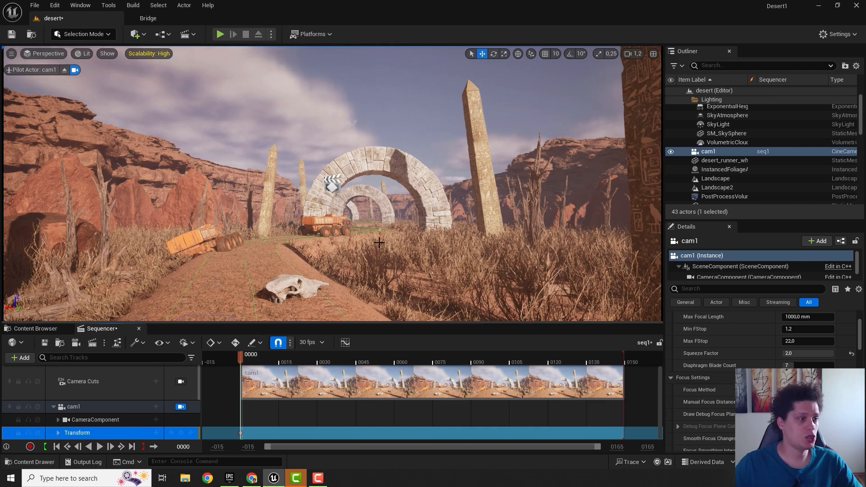
pyautogui.moveTo(366, 264)
pyautogui.mouseDown(button='right')
pyautogui.moveTo(367, 251)
pyautogui.moveTo(374, 256)
pyautogui.mouseUp(button='right')
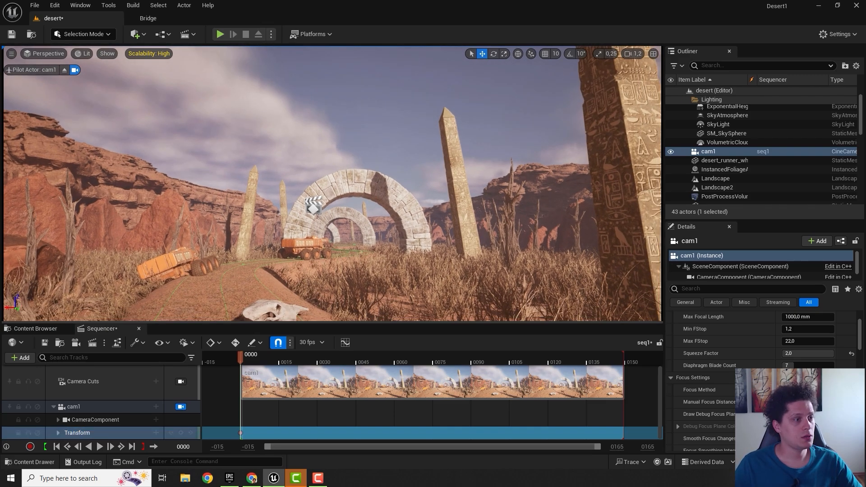
# At frame 149, fly cam1 forward along the path toward the arches and key its Transform.
pyautogui.moveTo(241, 360); pyautogui.dragTo(493, 366)
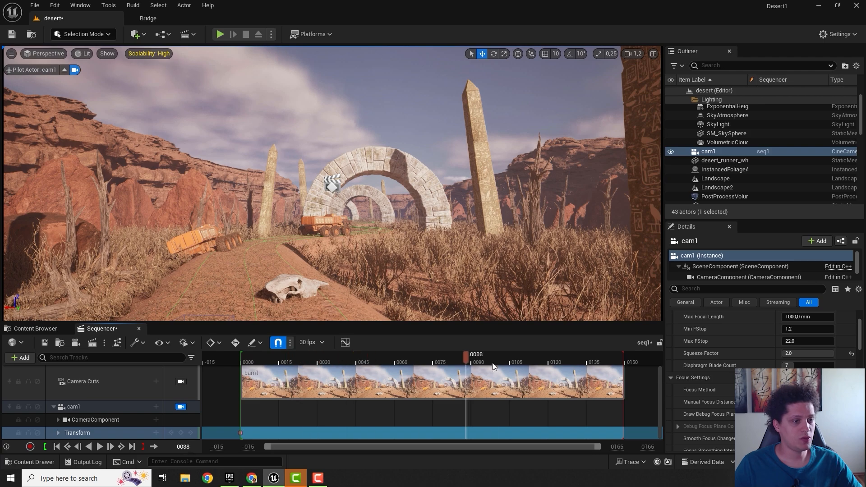
pyautogui.moveTo(613, 367); pyautogui.dragTo(624, 369)
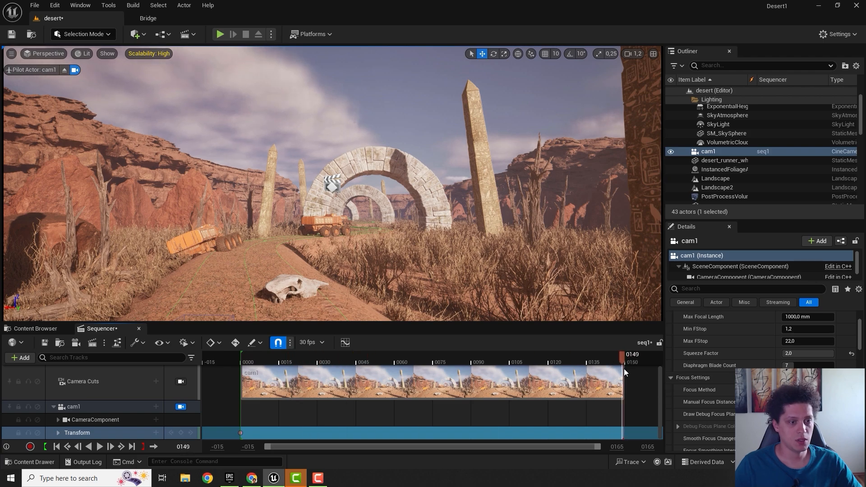
pyautogui.press('w')
pyautogui.moveTo(485, 255); pyautogui.dragTo(498, 254, button='right')
pyautogui.scroll(2, 498, 254)
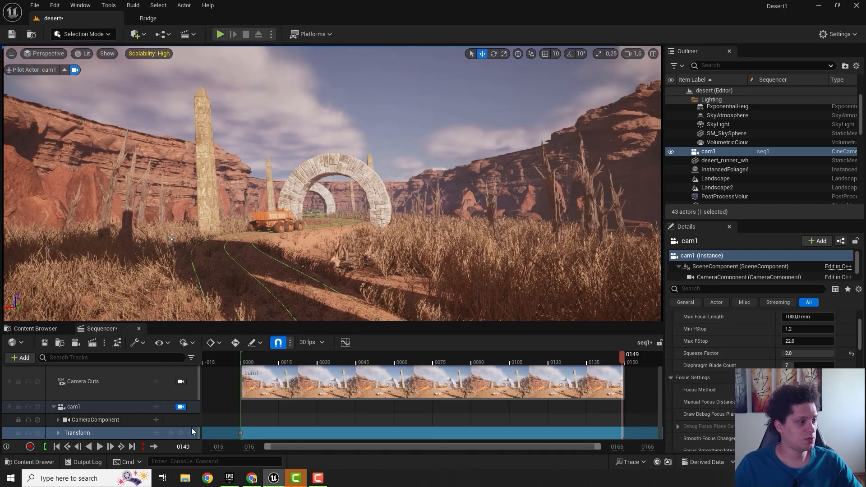
pyautogui.click(180, 432)
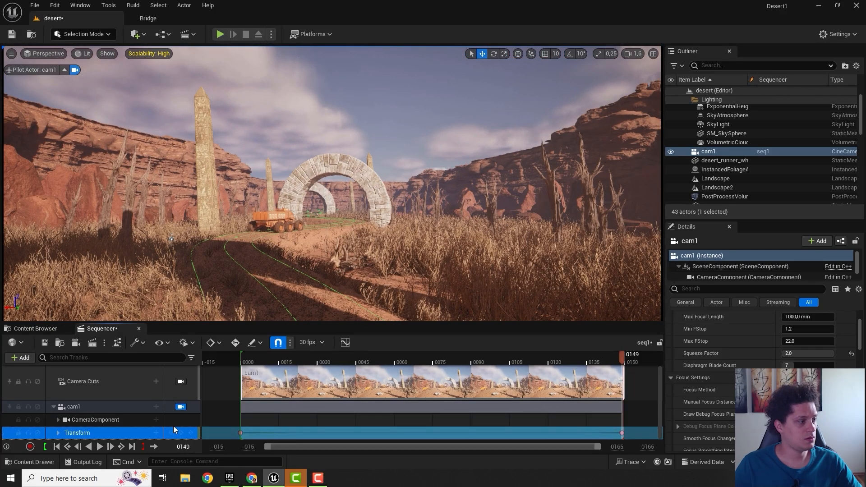
# Play cam1's animation from frame 0 to the end and return the playhead to the start.
pyautogui.moveTo(620, 357); pyautogui.dragTo(111, 456)
pyautogui.click(100, 446)
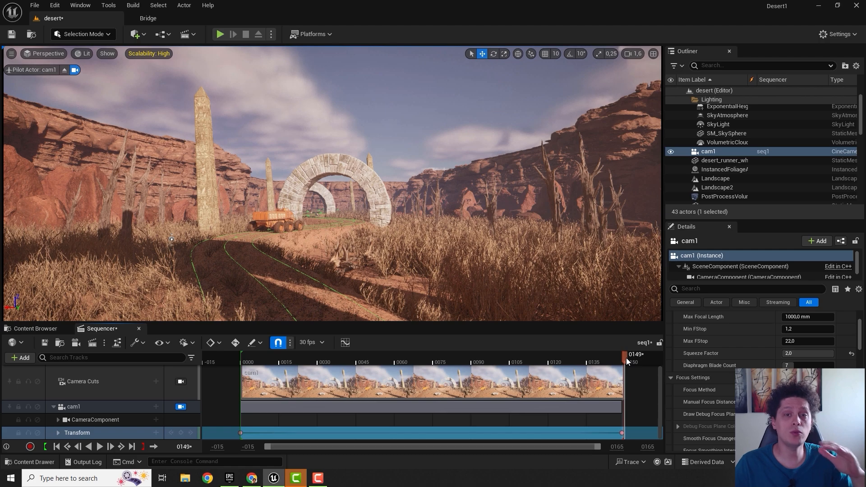
pyautogui.moveTo(624, 358); pyautogui.dragTo(240, 359)
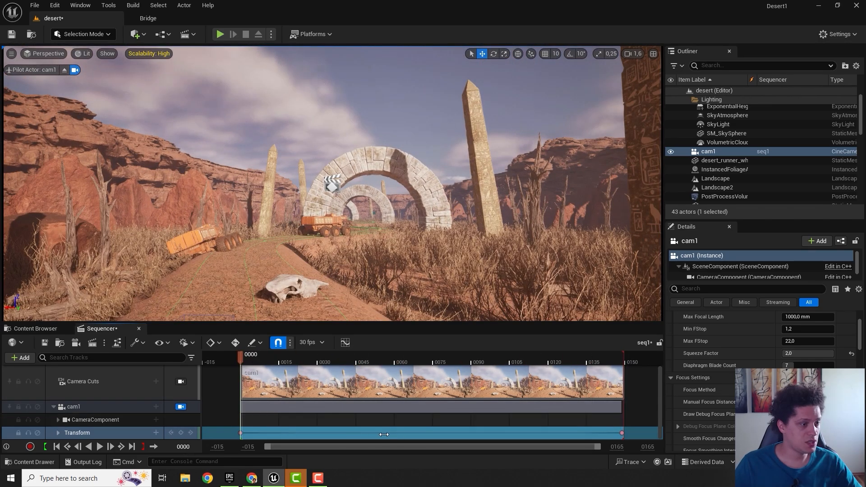
# Set the key interpolation of cam1's Transform section to Linear, preview the motion and save the level.
pyautogui.rightClick(400, 433)
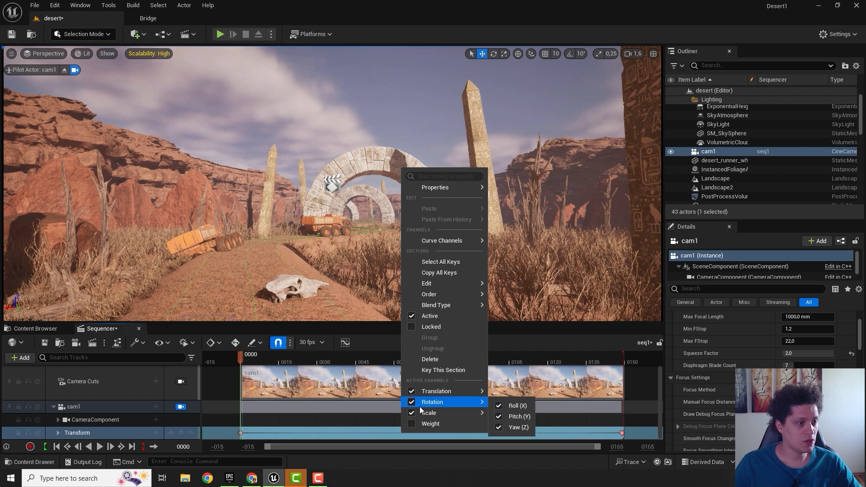
pyautogui.moveTo(474, 283)
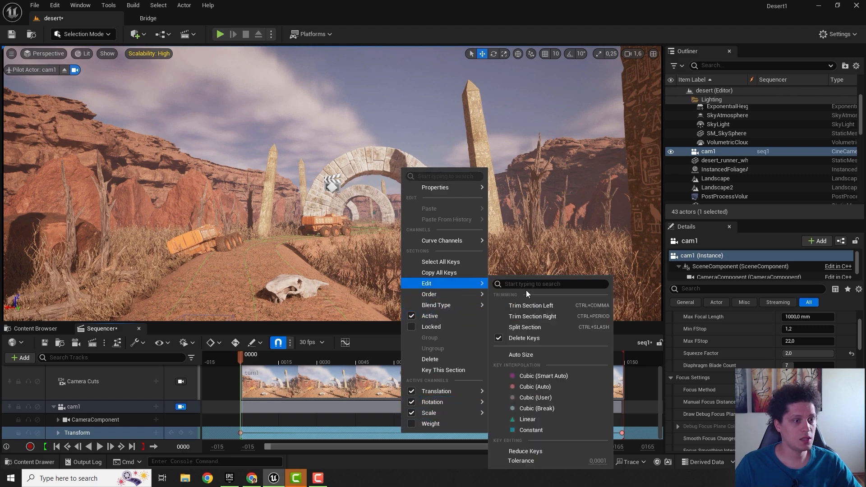
pyautogui.click(534, 420)
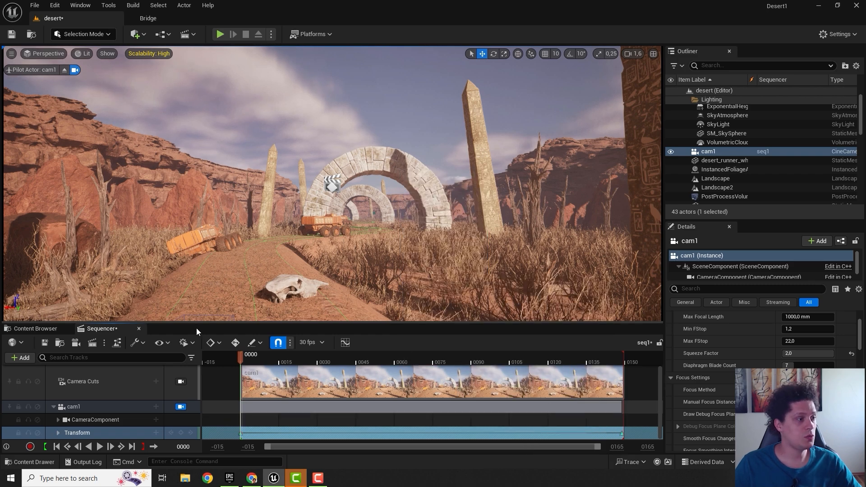
pyautogui.click(99, 447)
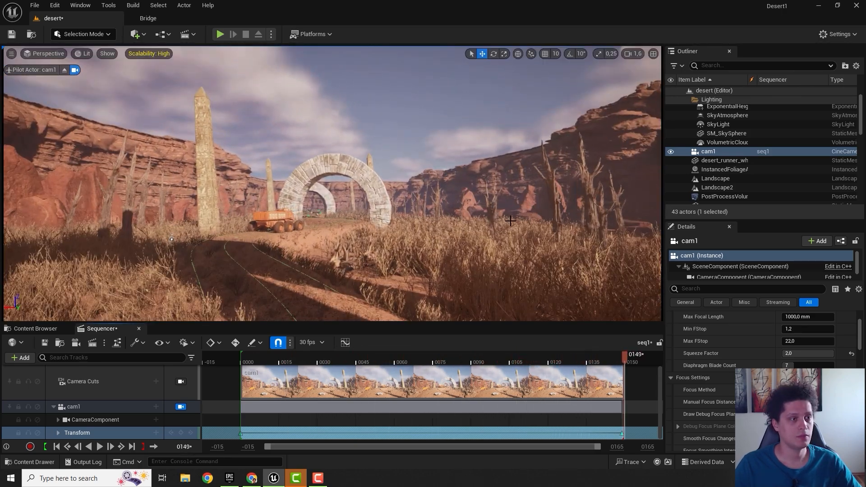
pyautogui.hotkey('ctrl', 's')
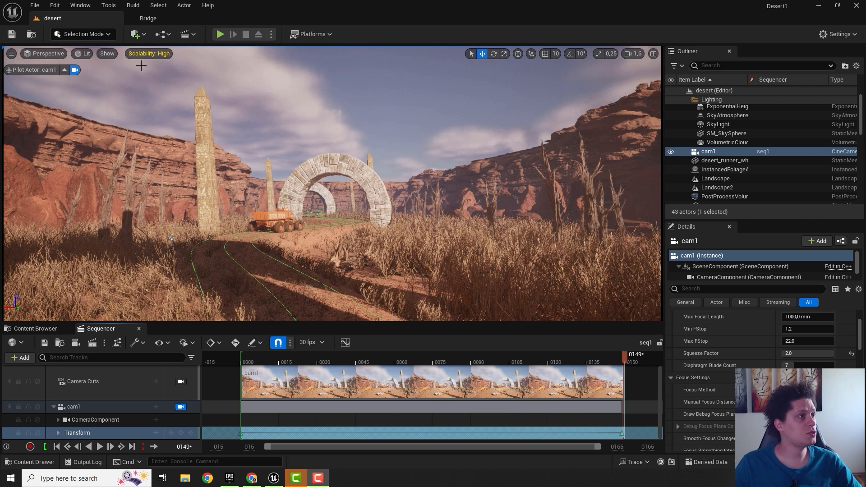
pyautogui.click(140, 35)
pyautogui.moveTo(174, 138)
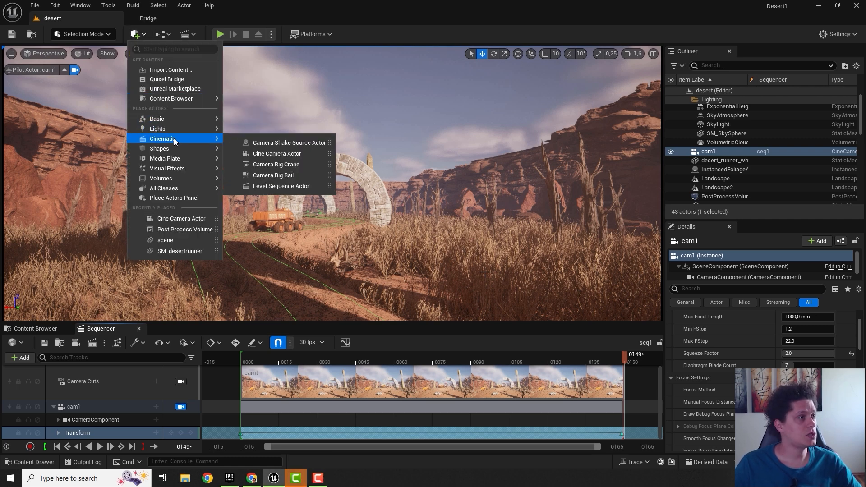
pyautogui.click(276, 154)
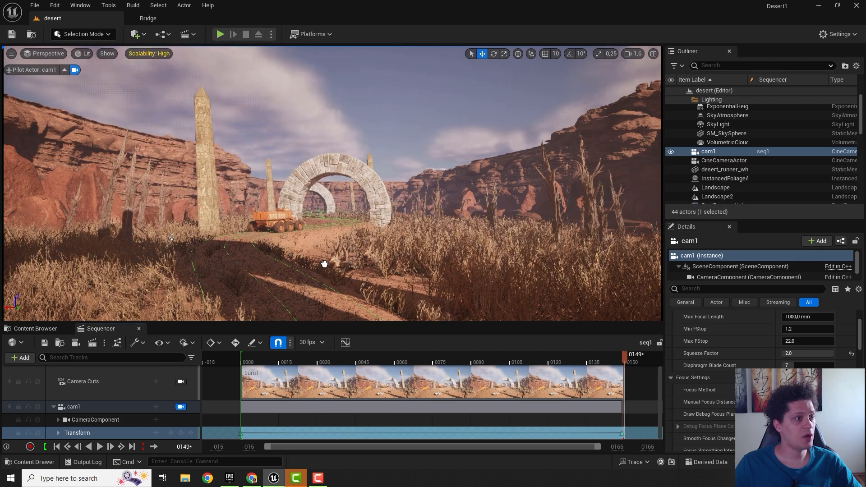
pyautogui.moveTo(327, 265); pyautogui.dragTo(327, 265)
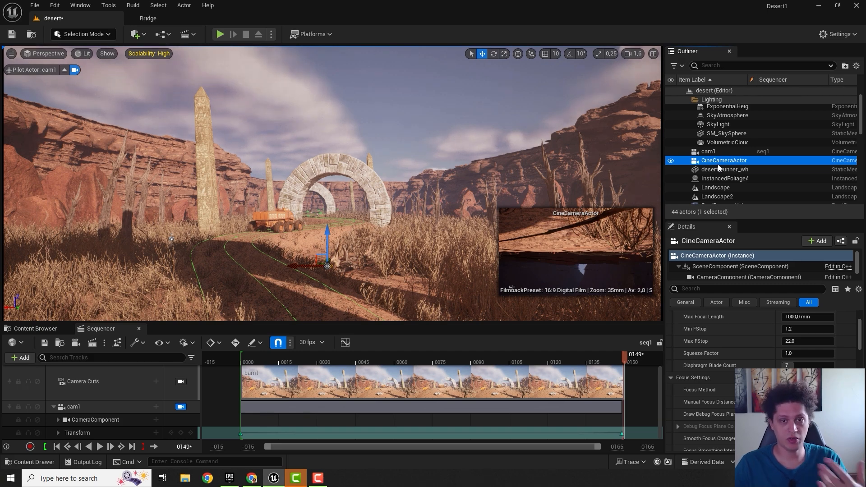
pyautogui.press('Delete')
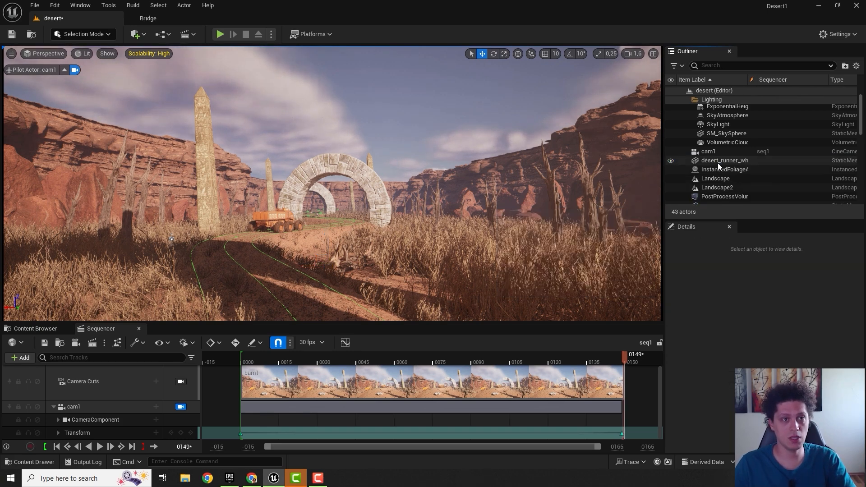
# Duplicate cam1 and pilot the copy in the viewport.
pyautogui.click(708, 151)
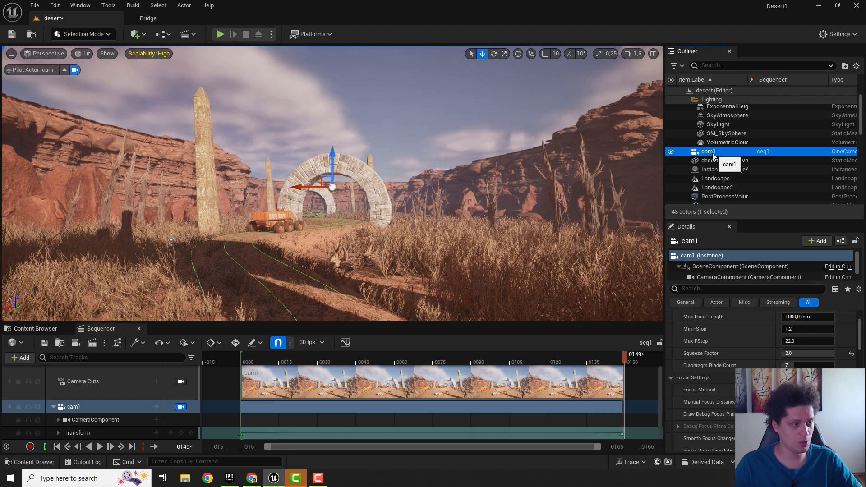
pyautogui.hotkey('ctrl', 'z')
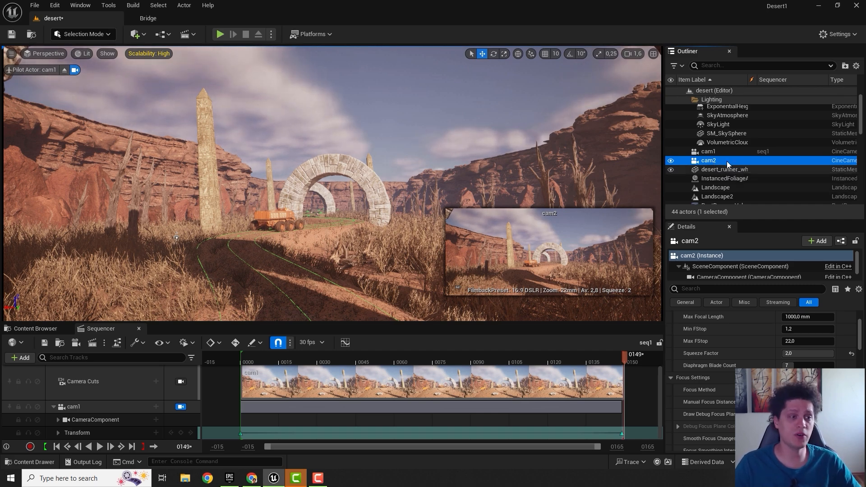
pyautogui.rightClick(709, 160)
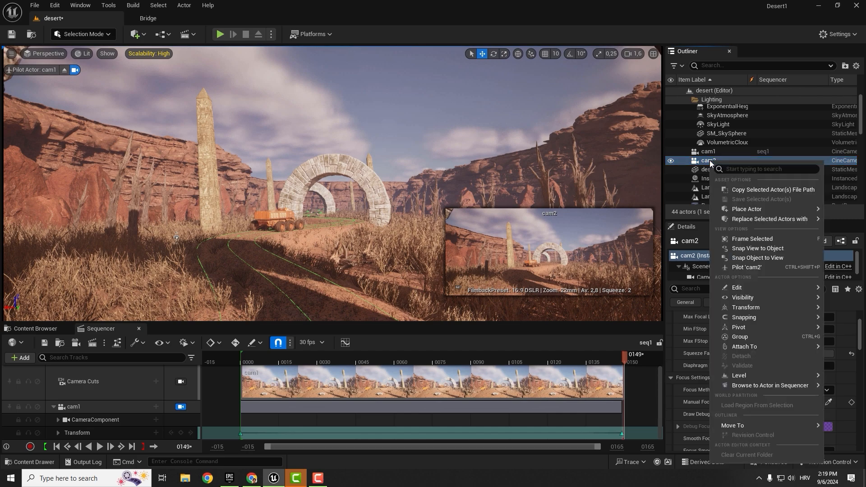
pyautogui.click(748, 267)
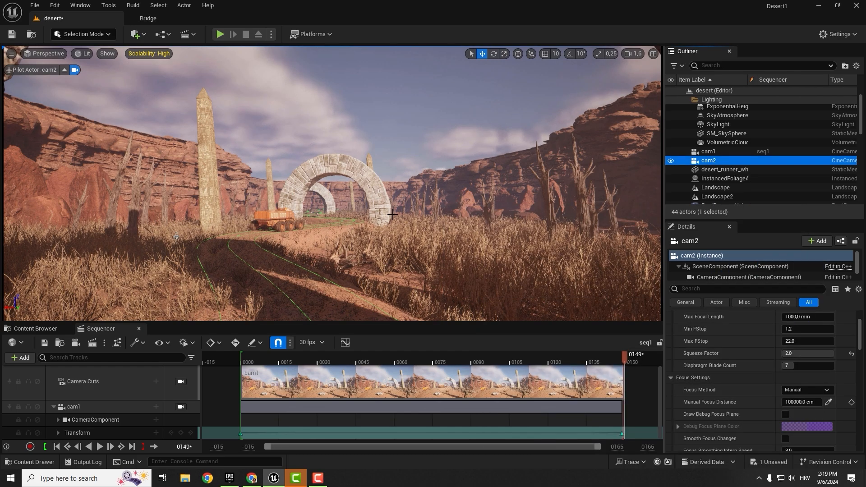
# Move the piloted cam2 to frame the hieroglyph obelisk in the foreground with the skull and orange vehicle behind it.
pyautogui.press('w')
pyautogui.moveTo(332, 183); pyautogui.dragTo(302, 185, button='right')
pyautogui.press('s')
pyautogui.press('s')
pyautogui.moveTo(220, 294)
pyautogui.mouseDown(button='right')
pyautogui.moveTo(181, 293)
pyautogui.moveTo(219, 295)
pyautogui.mouseUp(button='right')
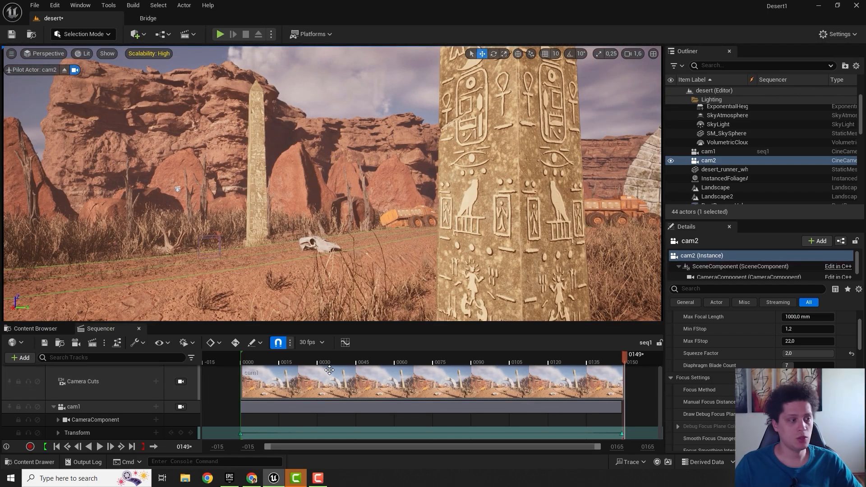
# Add cam2 to the seq1 sequence and key its Transform at frame 0.
pyautogui.click(53, 406)
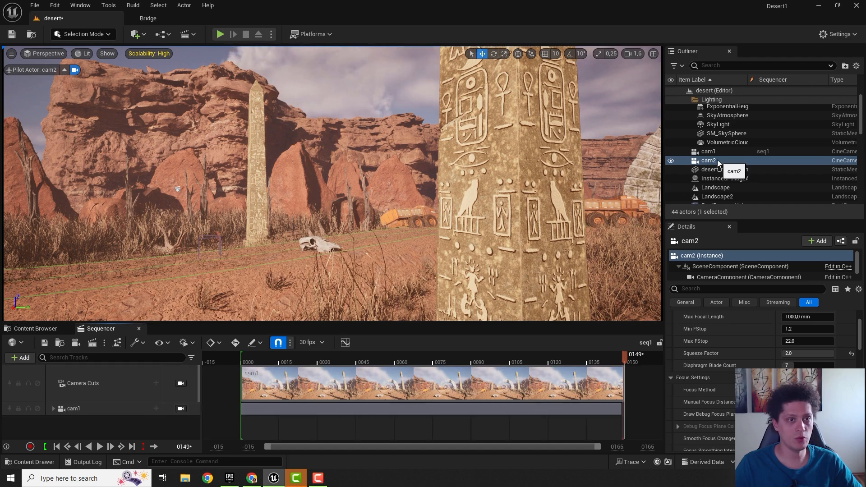
pyautogui.moveTo(707, 160); pyautogui.dragTo(106, 400)
pyautogui.moveTo(60, 420); pyautogui.dragTo(61, 421)
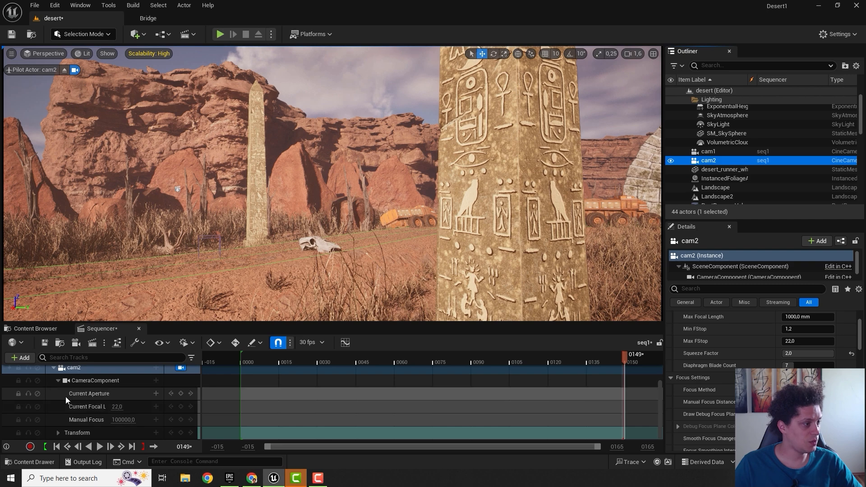
pyautogui.click(58, 380)
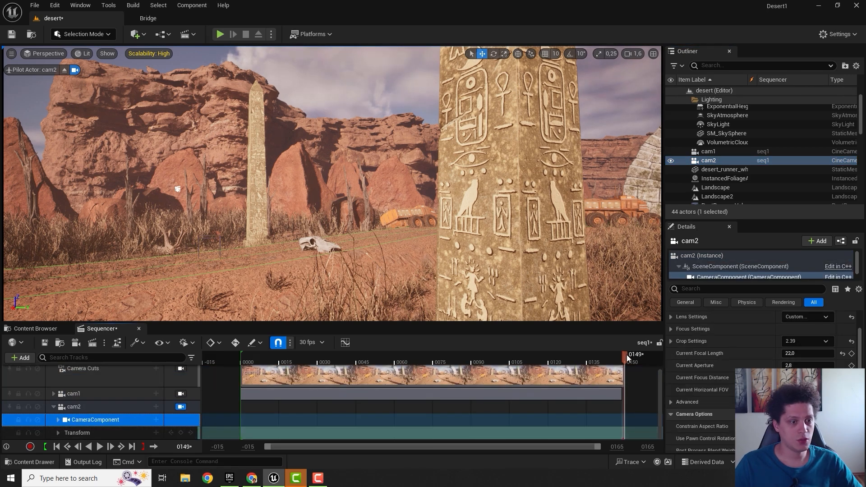
pyautogui.moveTo(626, 357); pyautogui.dragTo(242, 358)
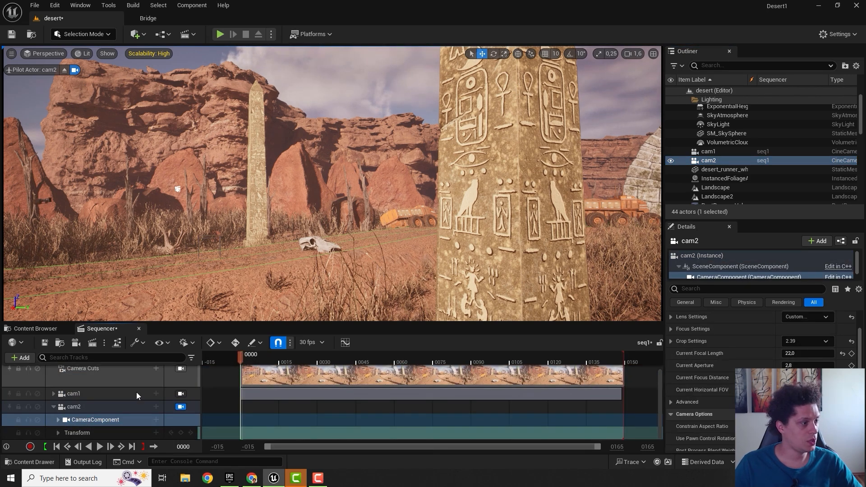
pyautogui.click(180, 432)
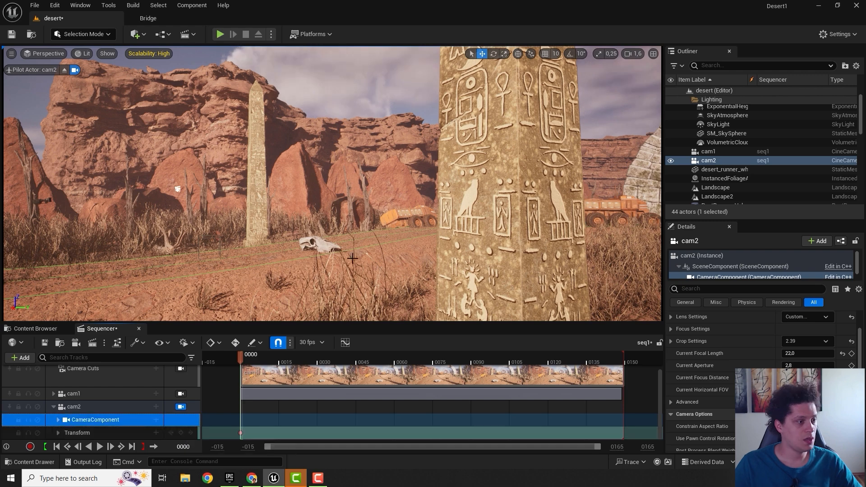
# At frame 149, move cam2 sideways to frame the stone arch and the orange vehicle, and key its Transform.
pyautogui.moveTo(241, 358); pyautogui.dragTo(622, 353)
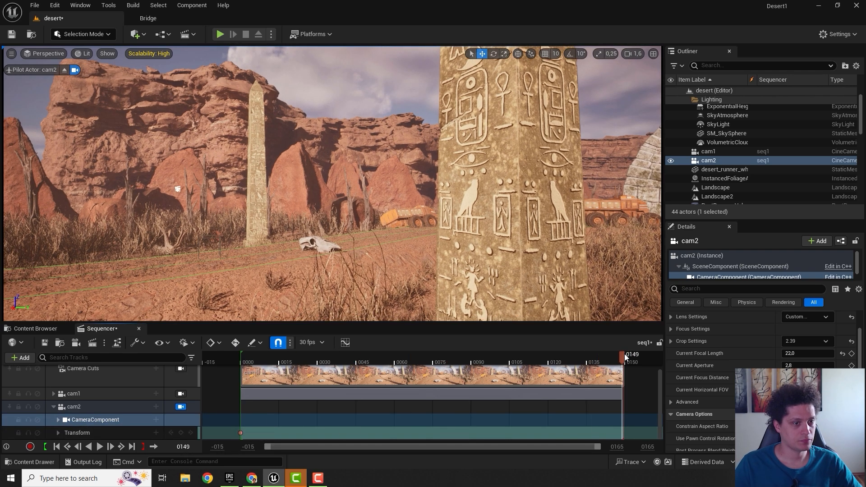
pyautogui.moveTo(544, 227)
pyautogui.mouseDown(button='right')
pyautogui.moveTo(544, 205)
pyautogui.moveTo(554, 219)
pyautogui.mouseUp(button='right')
pyautogui.press('d')
pyautogui.press('d')
pyautogui.press('s')
pyautogui.press('s')
pyautogui.press('q')
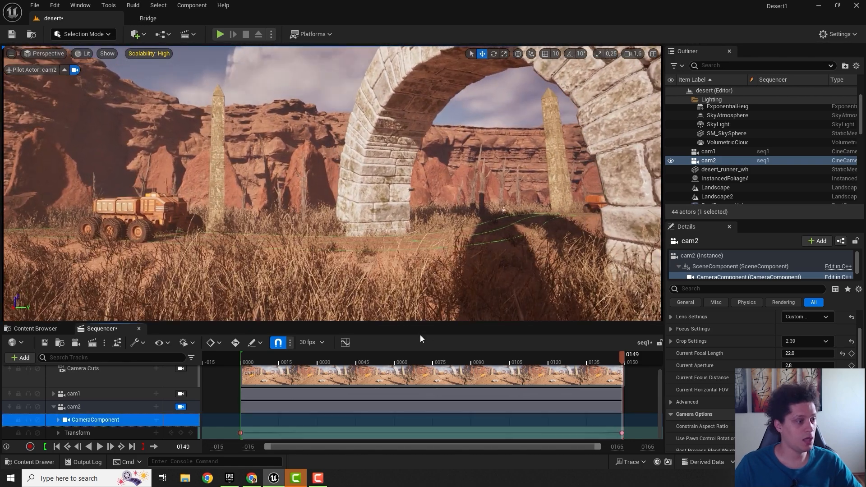
# Scrub the sequence while looking through cam1 and cam2 in turn to review both camera moves.
pyautogui.moveTo(620, 355); pyautogui.dragTo(240, 357)
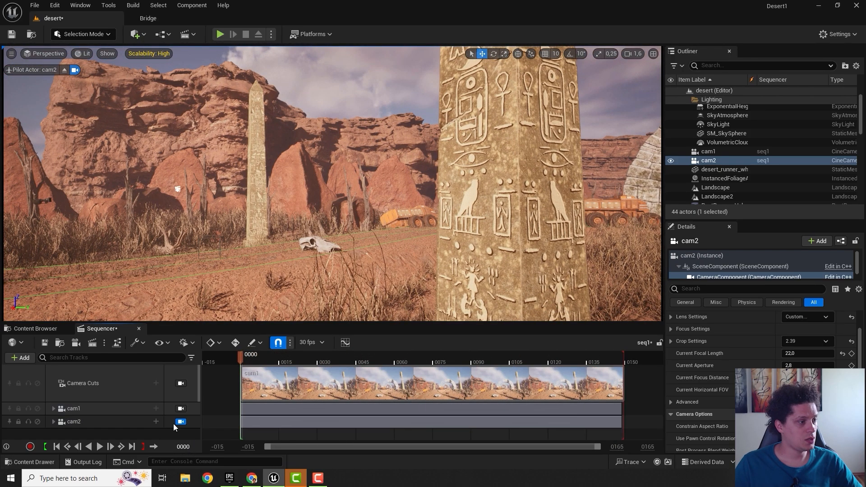
pyautogui.click(181, 423)
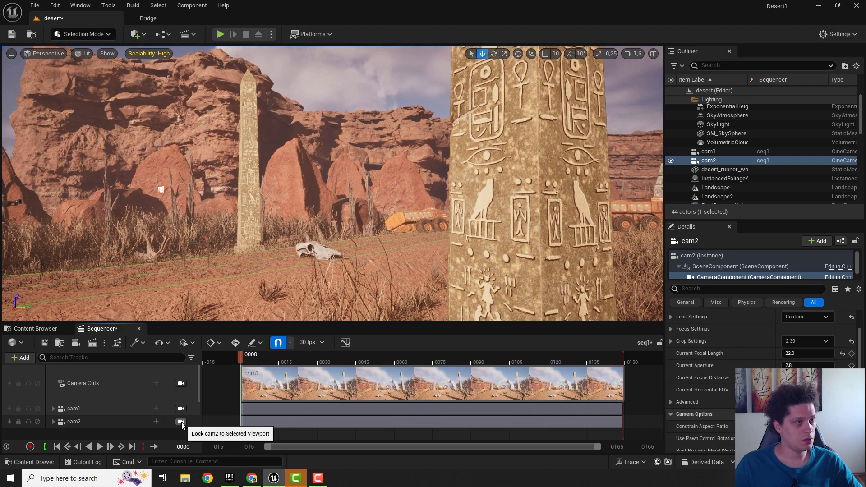
pyautogui.click(179, 409)
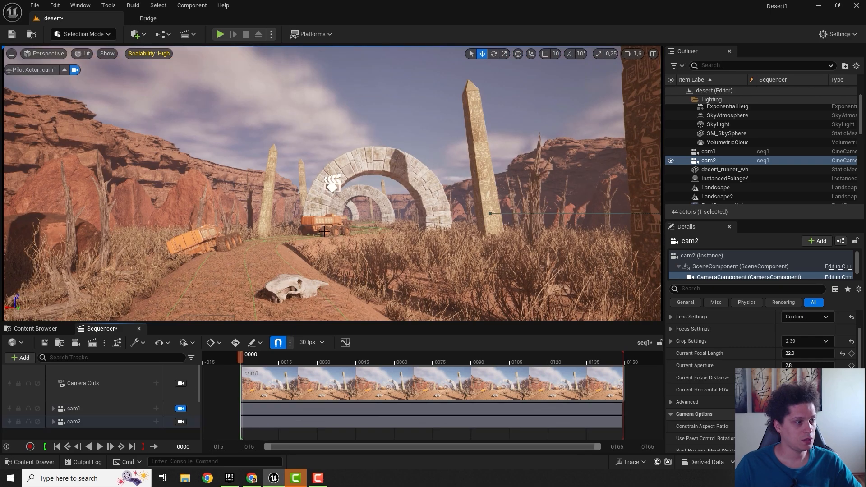
pyautogui.moveTo(251, 356); pyautogui.dragTo(566, 348)
pyautogui.click(180, 421)
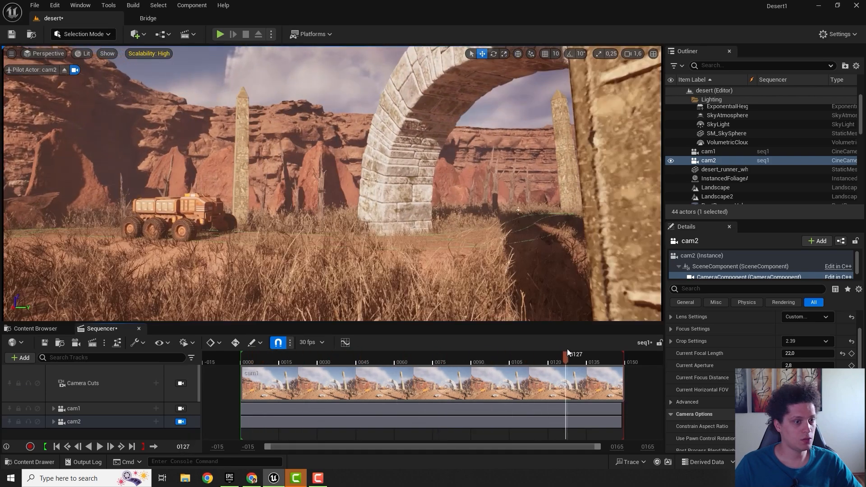
# Duplicate cam1 as cam3 and pilot the new camera in the viewport.
pyautogui.click(711, 158)
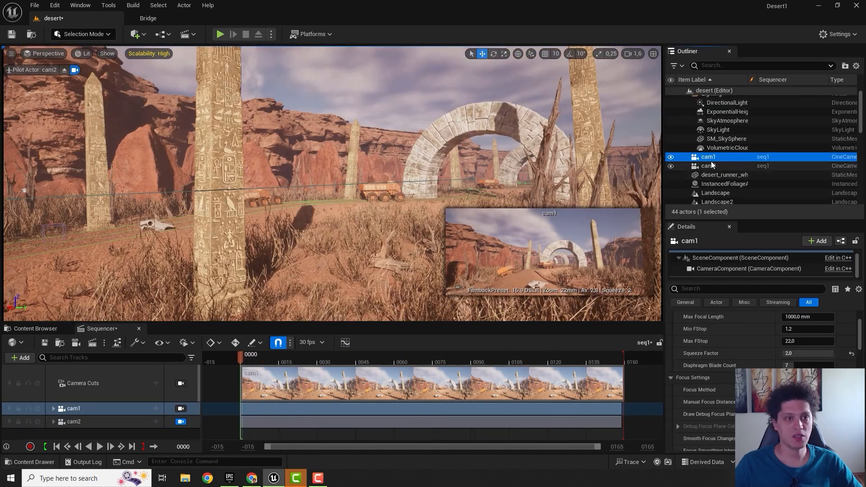
pyautogui.press('F2')
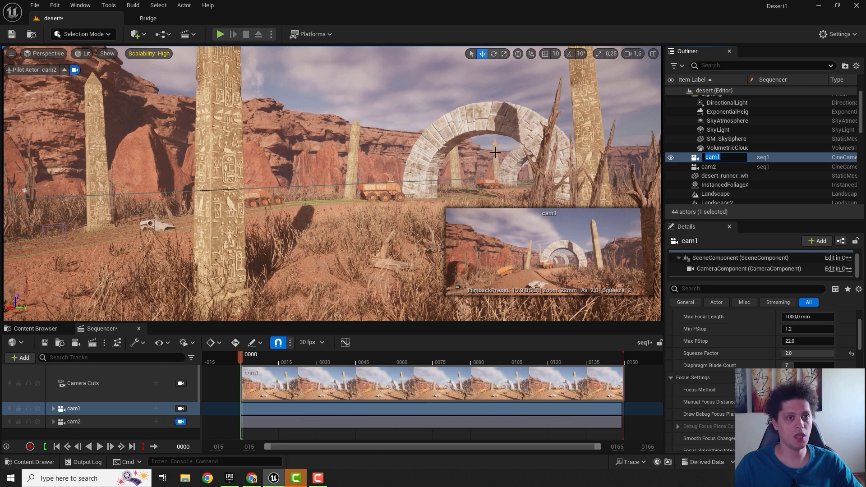
pyautogui.press('Escape')
pyautogui.hotkey('ctrl', 'd')
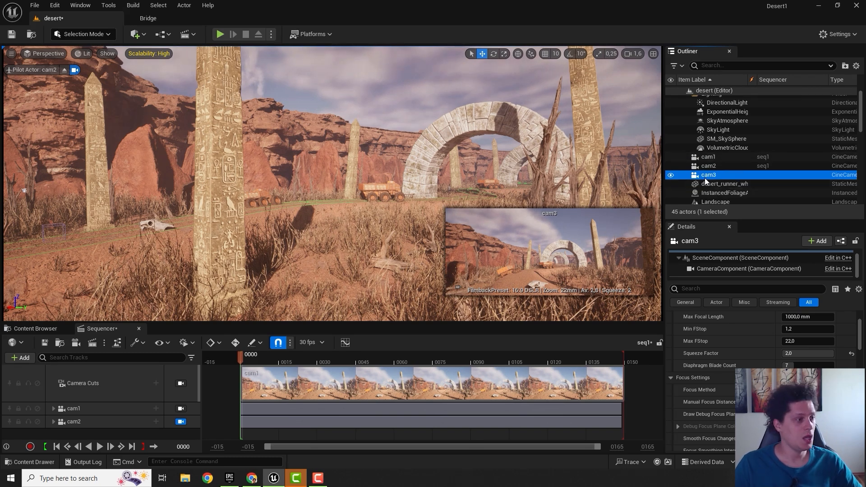
pyautogui.rightClick(711, 175)
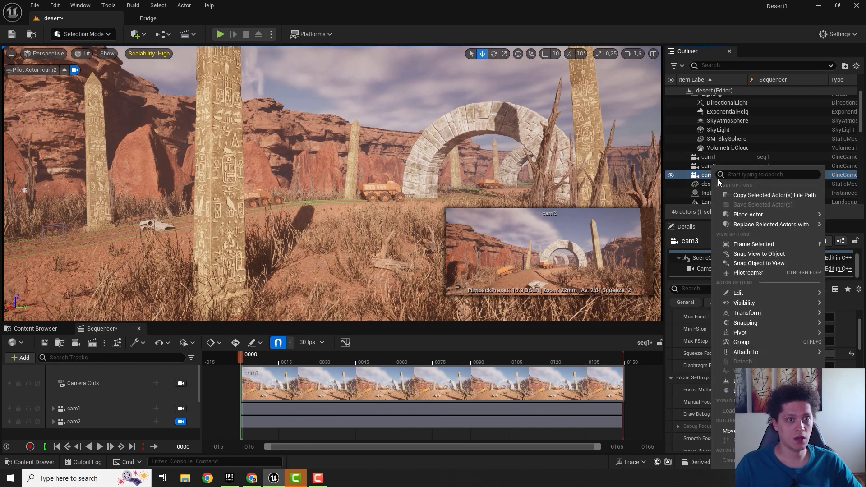
pyautogui.click(748, 272)
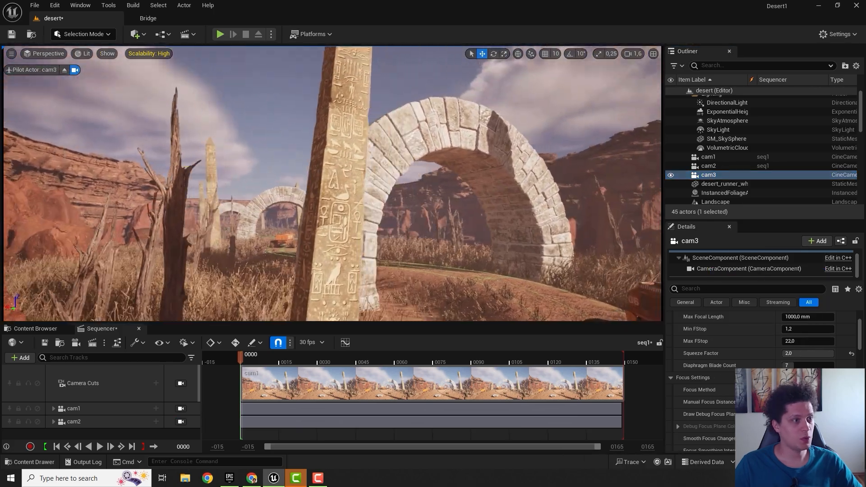
# Frame the obelisk's base low in the dry grass with cam3, add cam3 to the sequence, and key its Transform at frame 0.
pyautogui.moveTo(333, 184); pyautogui.dragTo(285, 215, button='right')
pyautogui.moveTo(708, 176); pyautogui.dragTo(244, 295)
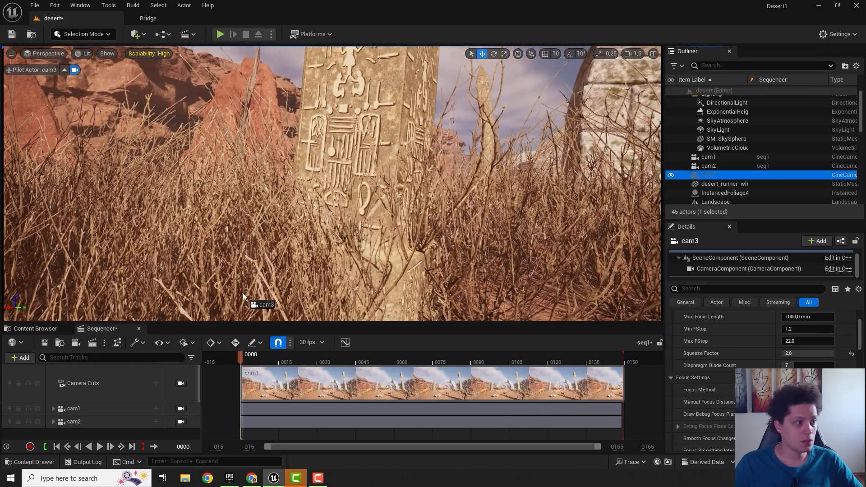
pyautogui.moveTo(79, 429); pyautogui.dragTo(74, 434)
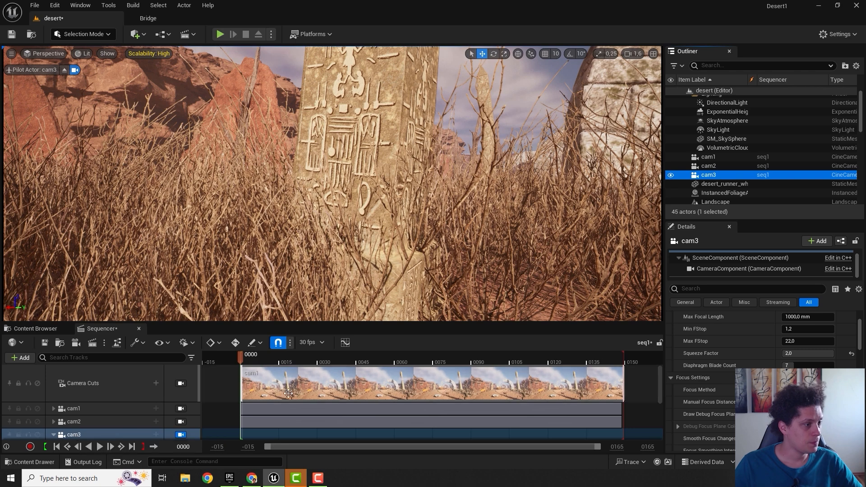
pyautogui.click(58, 386)
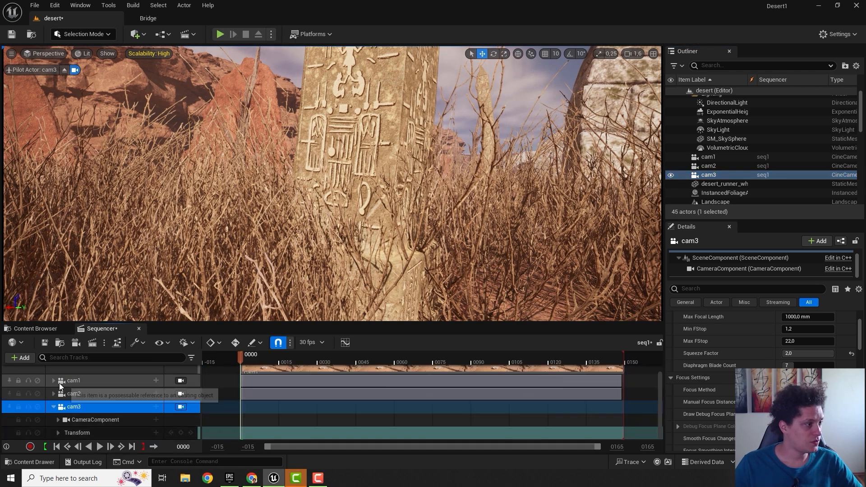
pyautogui.click(181, 433)
# At frame 149, tilt cam3 up to the obelisk's tip against the sky and key its Transform.
pyautogui.moveTo(241, 361); pyautogui.dragTo(257, 361)
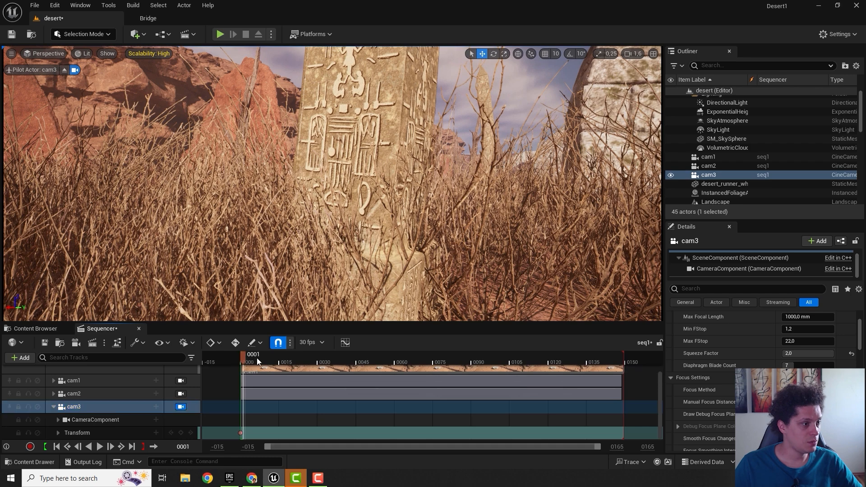
pyautogui.moveTo(618, 362); pyautogui.dragTo(623, 364)
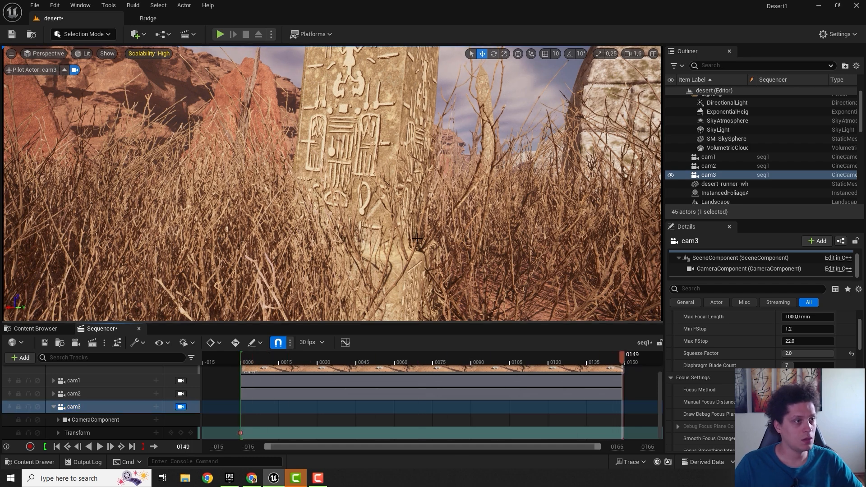
pyautogui.moveTo(529, 296)
pyautogui.mouseDown(button='right')
pyautogui.moveTo(529, 273)
pyautogui.moveTo(529, 280)
pyautogui.mouseUp(button='right')
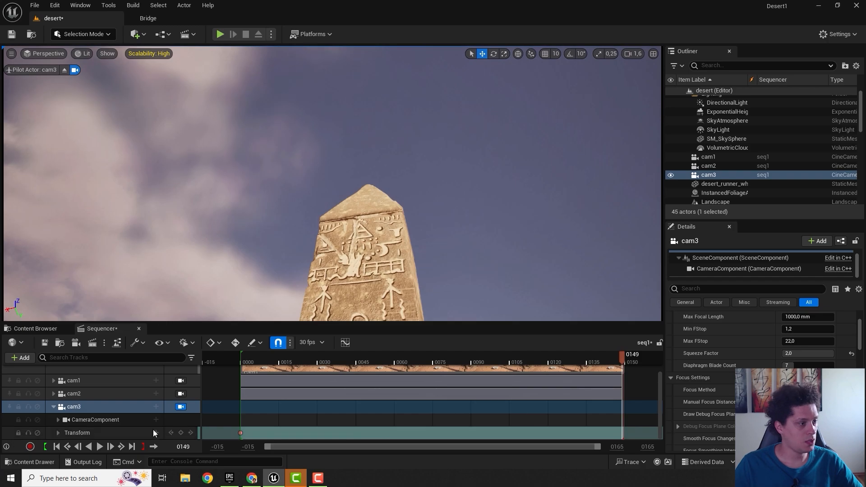
pyautogui.click(181, 433)
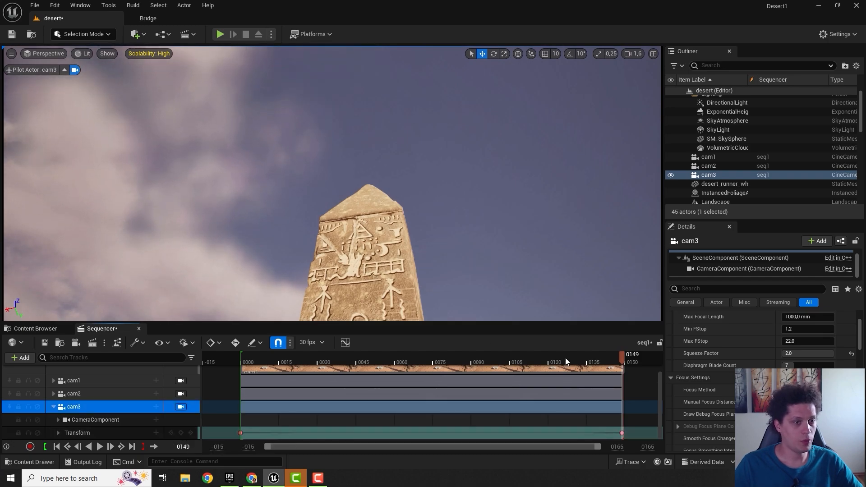
# Play back cam3's move from frame 0 and switch the viewport to the Camera Cuts view.
pyautogui.moveTo(620, 356); pyautogui.dragTo(242, 373)
pyautogui.press('space')
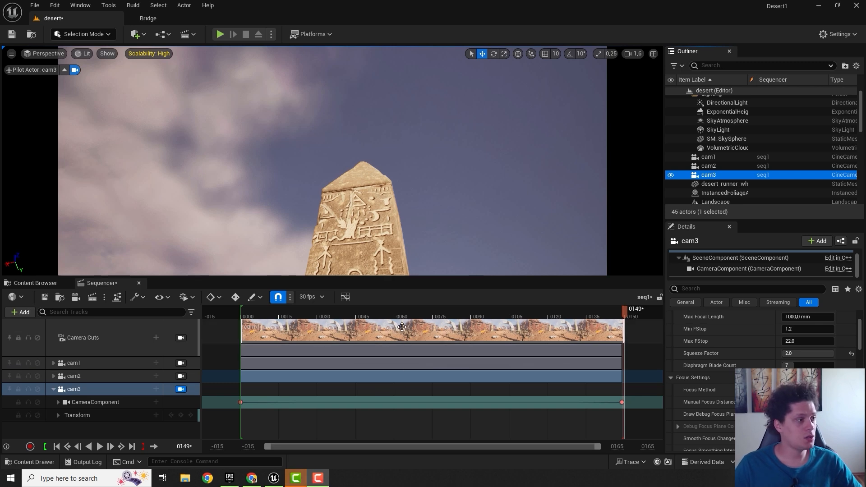
pyautogui.click(106, 342)
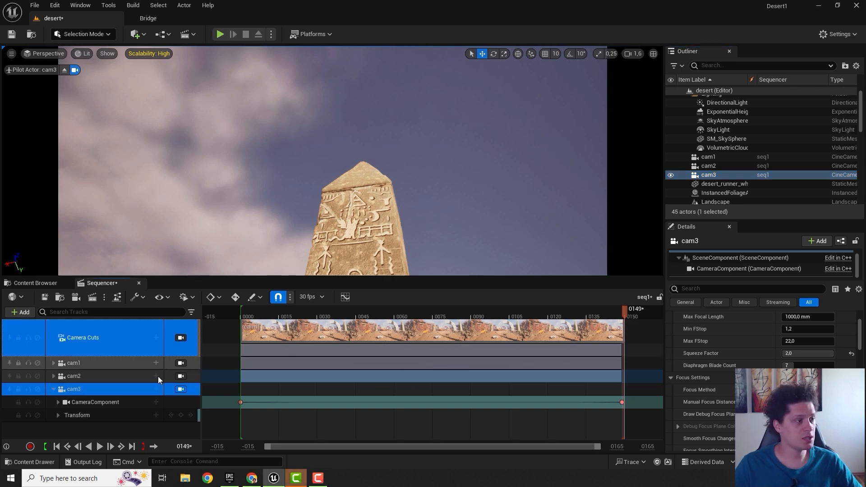
pyautogui.click(180, 337)
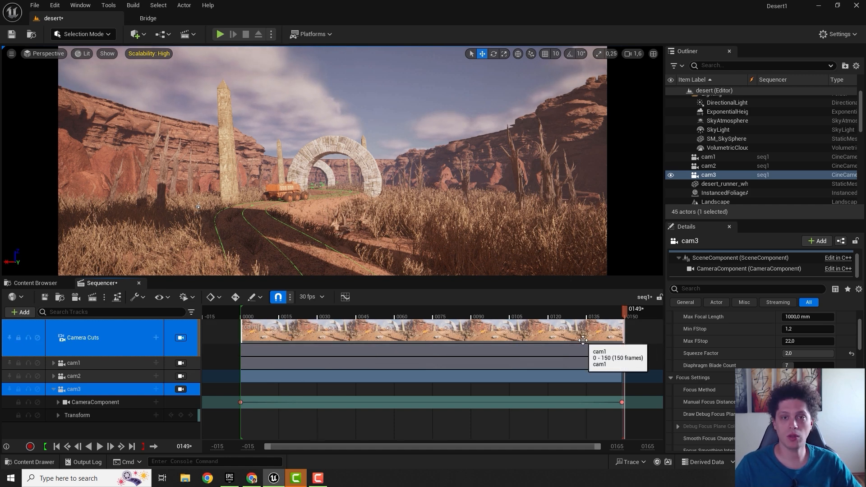
# Add a cam2 cut and a cam3 cut to the Camera Cuts track at frame 149.
pyautogui.keyDown('ctrl'); pyautogui.scroll(-5, 466, 376); pyautogui.keyUp('ctrl')
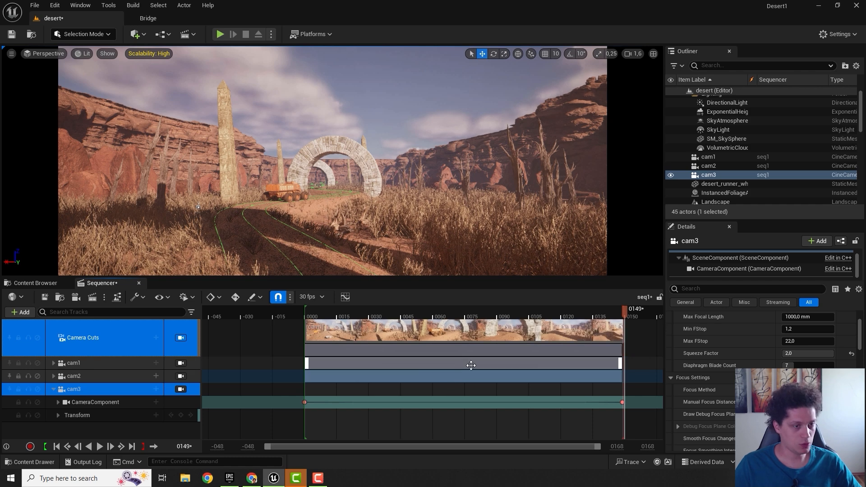
pyautogui.keyDown('shift'); pyautogui.scroll(-5, 460, 366); pyautogui.keyUp('shift')
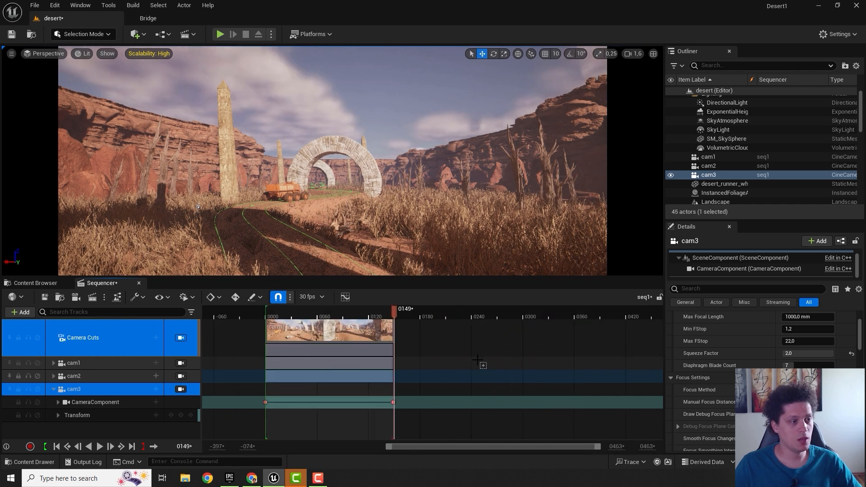
pyautogui.keyDown('shift'); pyautogui.scroll(3, 479, 361); pyautogui.keyUp('shift')
pyautogui.keyDown('shift'); pyautogui.scroll(-3, 481, 361); pyautogui.keyUp('shift')
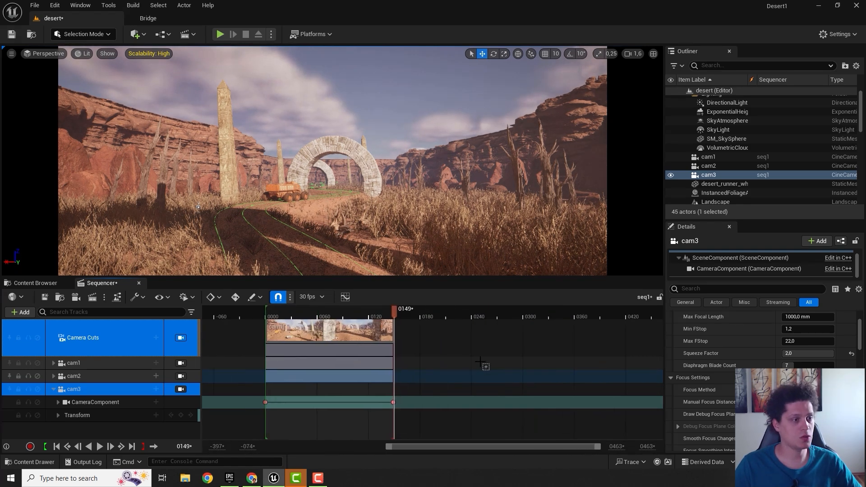
pyautogui.keyDown('shift'); pyautogui.scroll(2, 454, 370); pyautogui.keyUp('shift')
pyautogui.keyDown('shift'); pyautogui.scroll(-1, 486, 363); pyautogui.keyUp('shift')
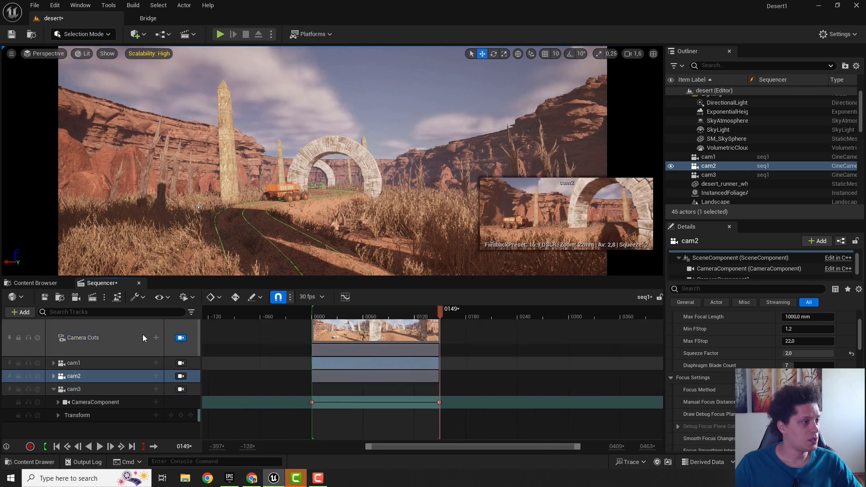
pyautogui.click(134, 337)
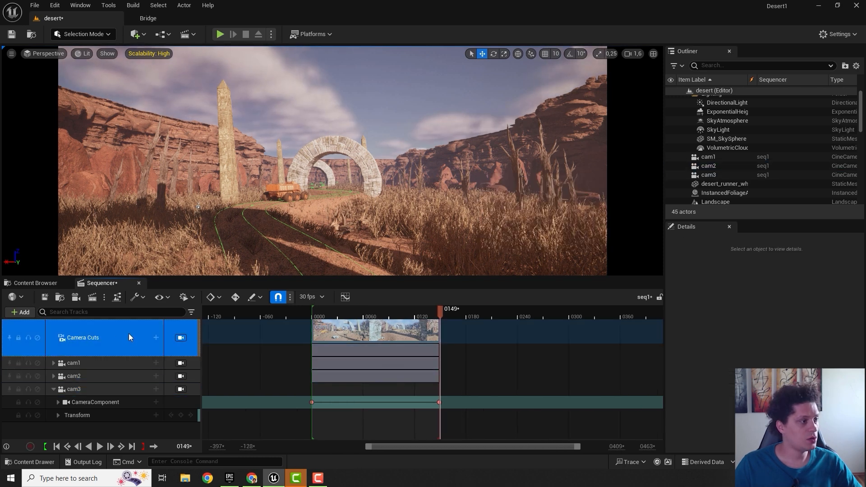
pyautogui.click(156, 337)
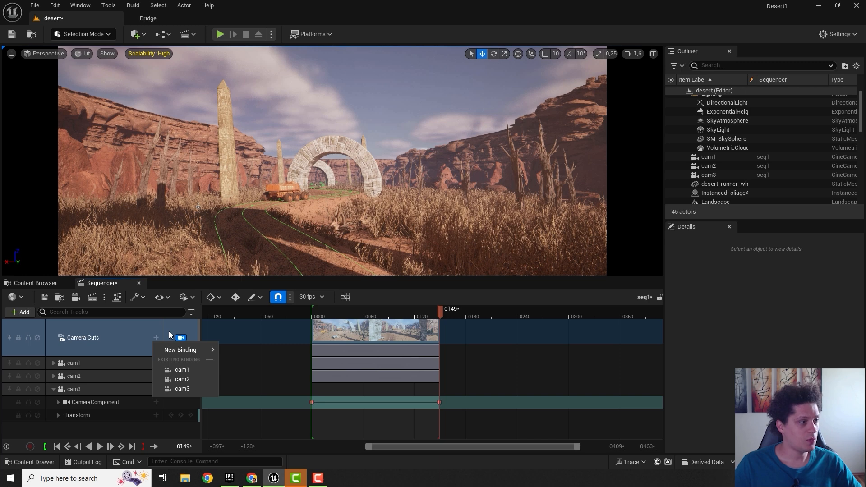
pyautogui.click(175, 380)
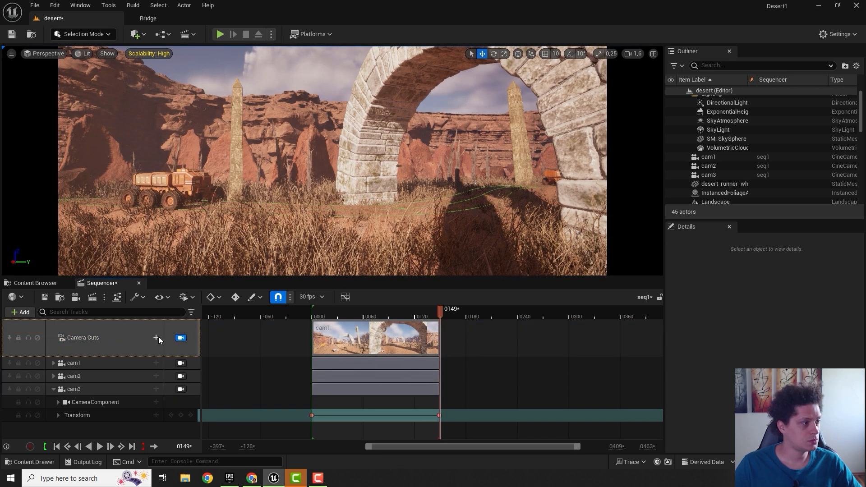
pyautogui.click(158, 336)
pyautogui.click(179, 389)
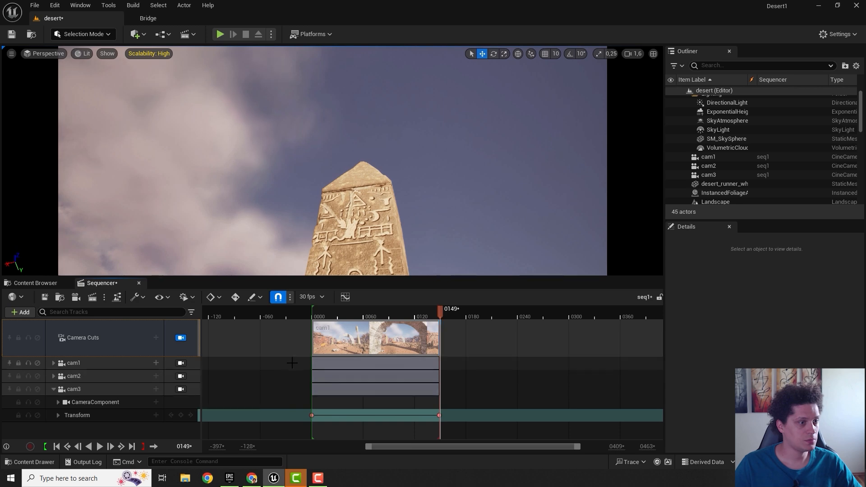
# Shift the cam3 cut on the Camera Cuts track to start at about frame 750.
pyautogui.keyDown('ctrl'); pyautogui.scroll(5, 415, 332); pyautogui.keyUp('ctrl')
pyautogui.moveTo(445, 330); pyautogui.dragTo(580, 344)
pyautogui.keyDown('ctrl'); pyautogui.scroll(-7, 491, 373); pyautogui.keyUp('ctrl')
pyautogui.moveTo(505, 347); pyautogui.dragTo(543, 340)
pyautogui.keyDown('ctrl'); pyautogui.scroll(-4, 543, 340); pyautogui.keyUp('ctrl')
# Add a cam2 cut at frame 149 and rearrange the cuts so cam1 starts at frame 0 and cam2 at about frame 321.
pyautogui.click(155, 337)
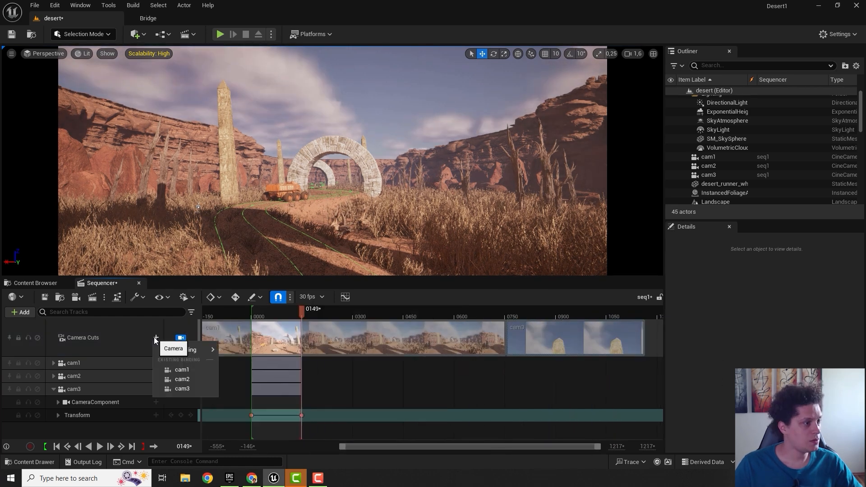
pyautogui.click(175, 380)
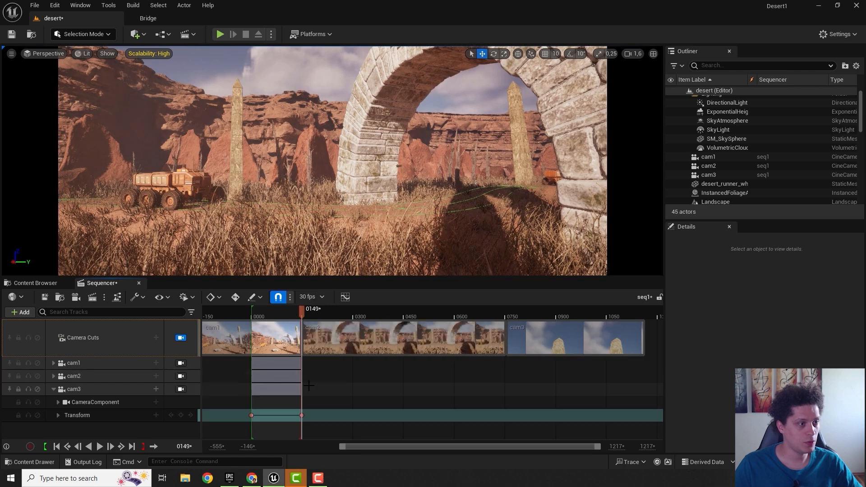
pyautogui.moveTo(259, 334); pyautogui.dragTo(404, 345)
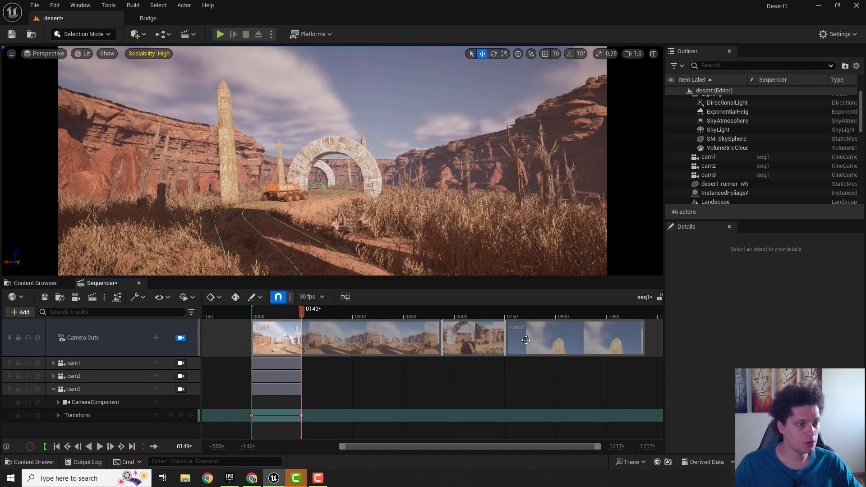
pyautogui.moveTo(538, 341); pyautogui.dragTo(659, 347)
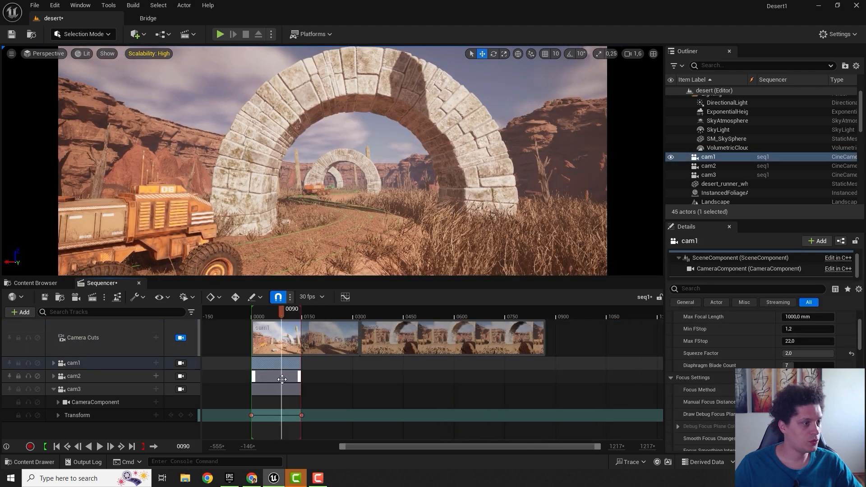
# Move cam2's section to start at frame 321 with its cut, and extend cam1's section to the same frame.
pyautogui.click(281, 378)
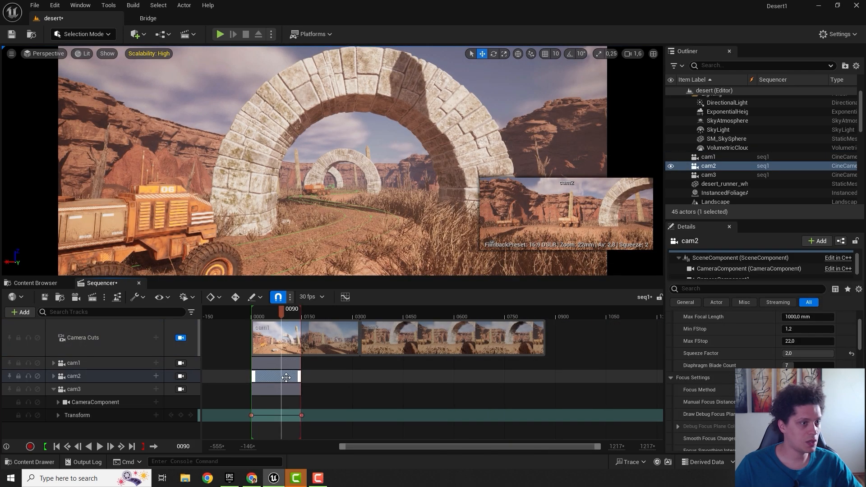
pyautogui.moveTo(288, 378); pyautogui.dragTo(396, 376)
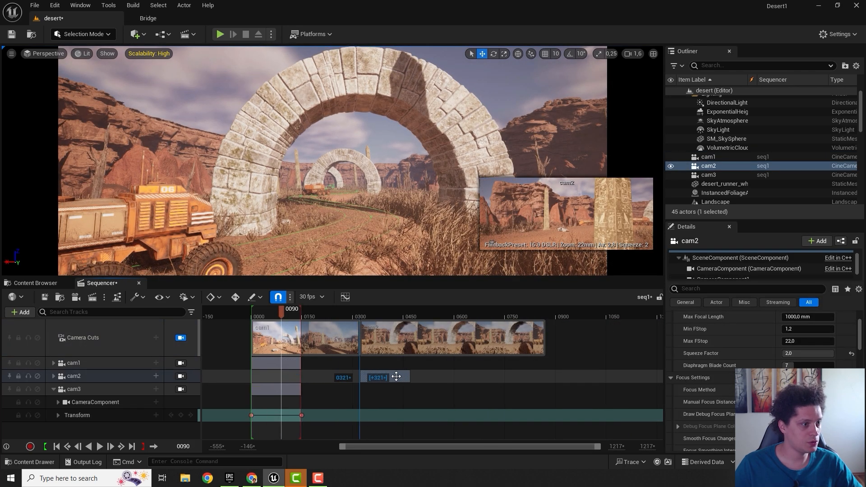
pyautogui.moveTo(301, 364); pyautogui.dragTo(359, 363)
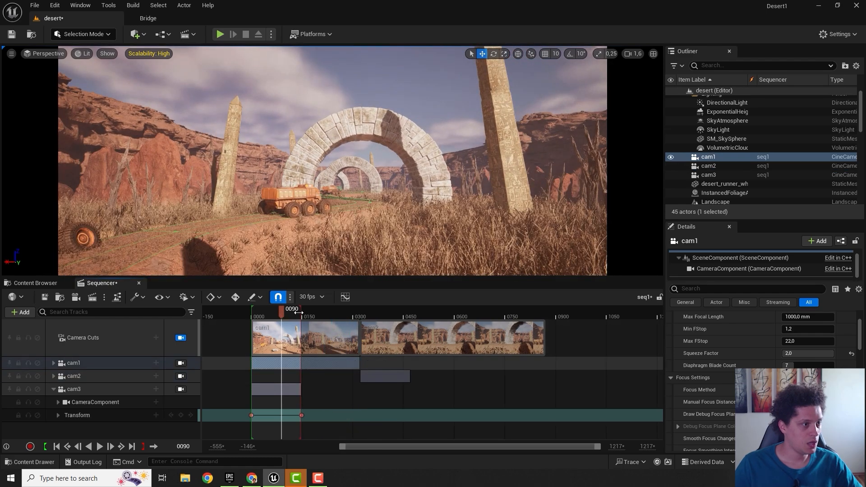
# Move cam3's section to start where cam2's ends, and set the sequence's playback end to about frame 628.
pyautogui.moveTo(298, 312); pyautogui.dragTo(607, 317)
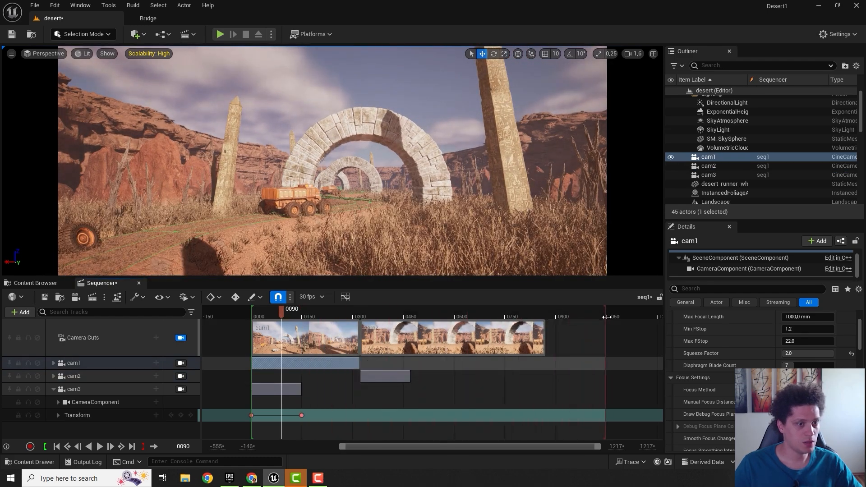
pyautogui.moveTo(283, 312); pyautogui.dragTo(405, 323)
pyautogui.moveTo(288, 389); pyautogui.dragTo(448, 390)
pyautogui.moveTo(450, 390); pyautogui.dragTo(449, 389)
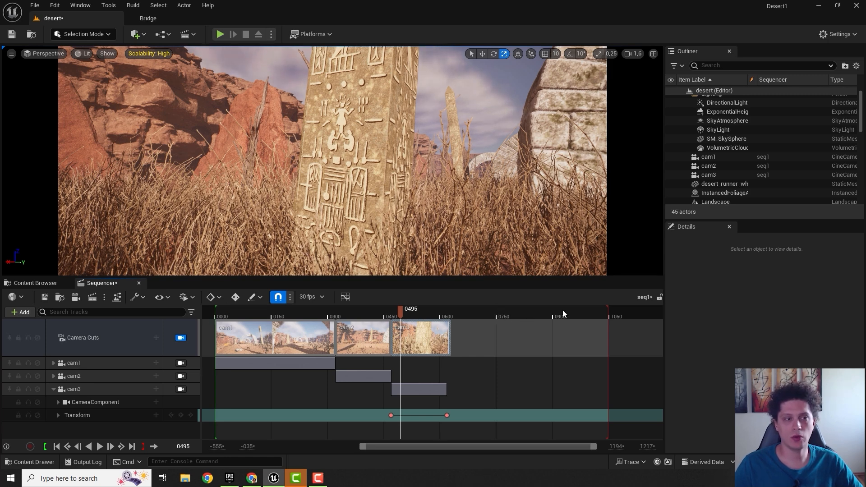
pyautogui.moveTo(607, 311)
pyautogui.mouseDown()
pyautogui.moveTo(333, 316)
pyautogui.moveTo(511, 311)
pyautogui.moveTo(499, 311)
pyautogui.mouseUp()
pyautogui.keyDown('ctrl'); pyautogui.scroll(3, 446, 335); pyautogui.keyUp('ctrl')
# Play the sequence through the Camera Cuts track to review the three camera shots in order.
pyautogui.moveTo(400, 311); pyautogui.dragTo(201, 315)
pyautogui.press('space')
pyautogui.click(381, 238)
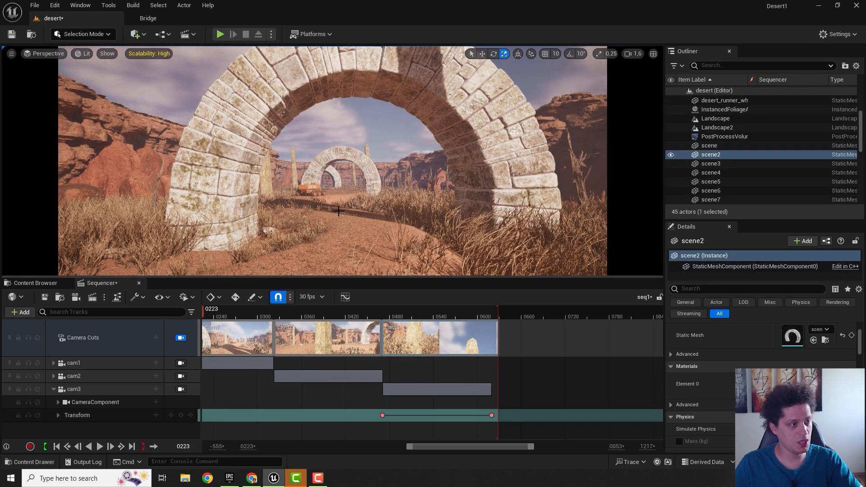
pyautogui.press('space')
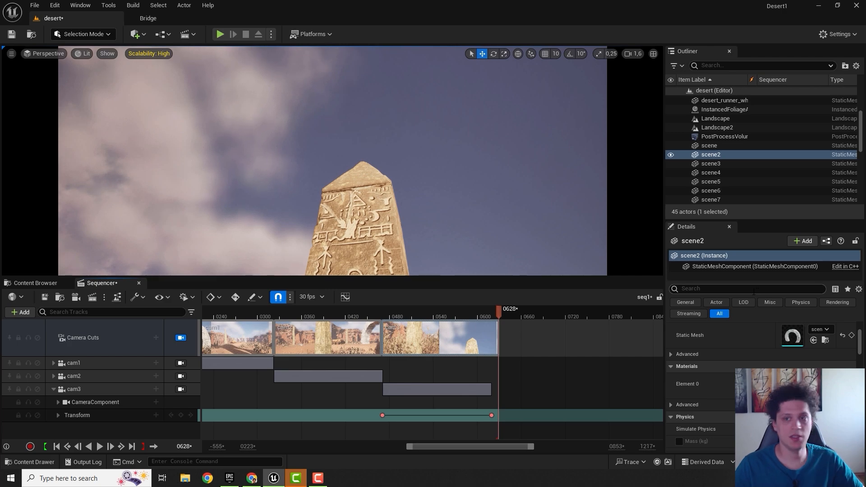
pyautogui.moveTo(426, 310); pyautogui.dragTo(194, 319)
pyautogui.press('space')
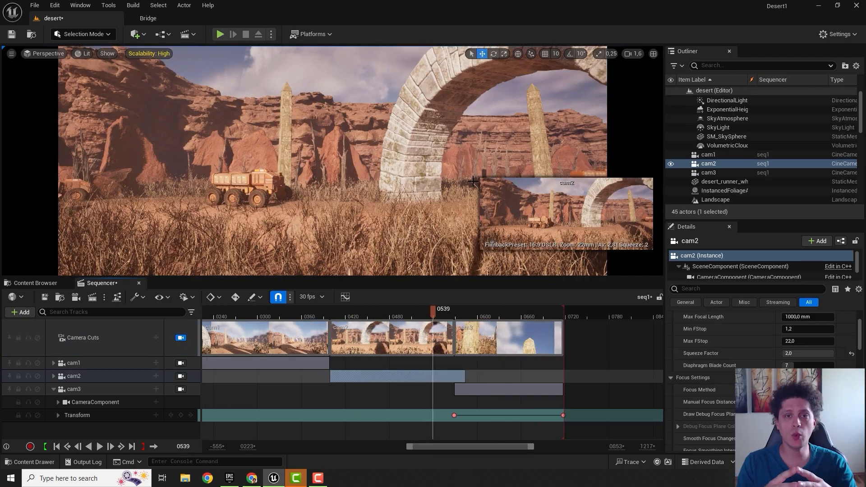